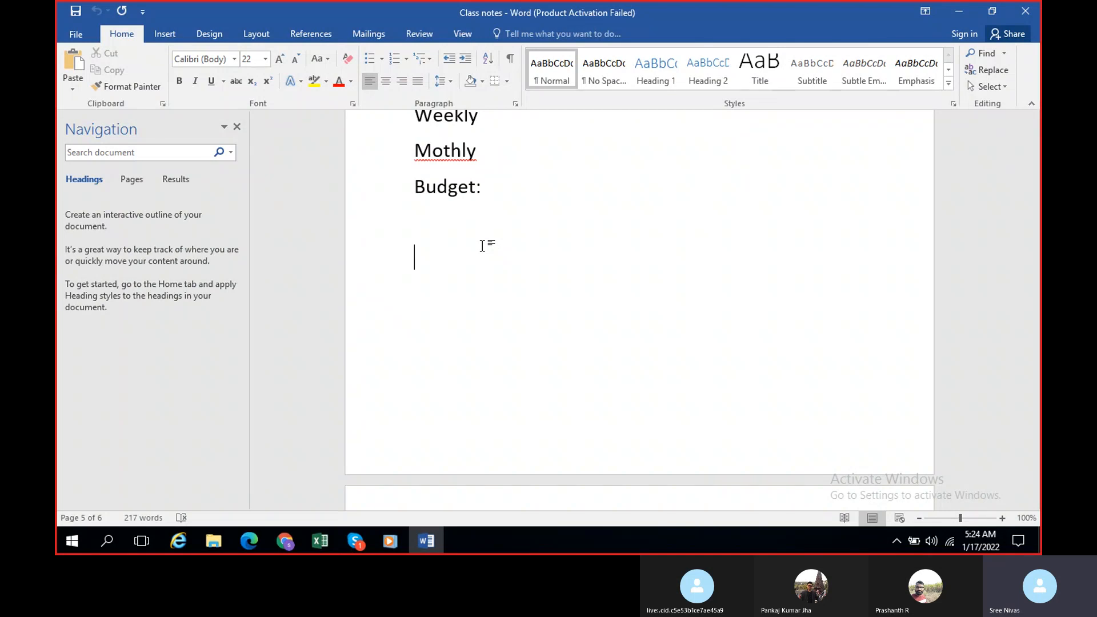
Step: Add the heading "Chart of Accounts:" below the Budget line in the class notes, followed by blank lines
text(Chart of Acc)
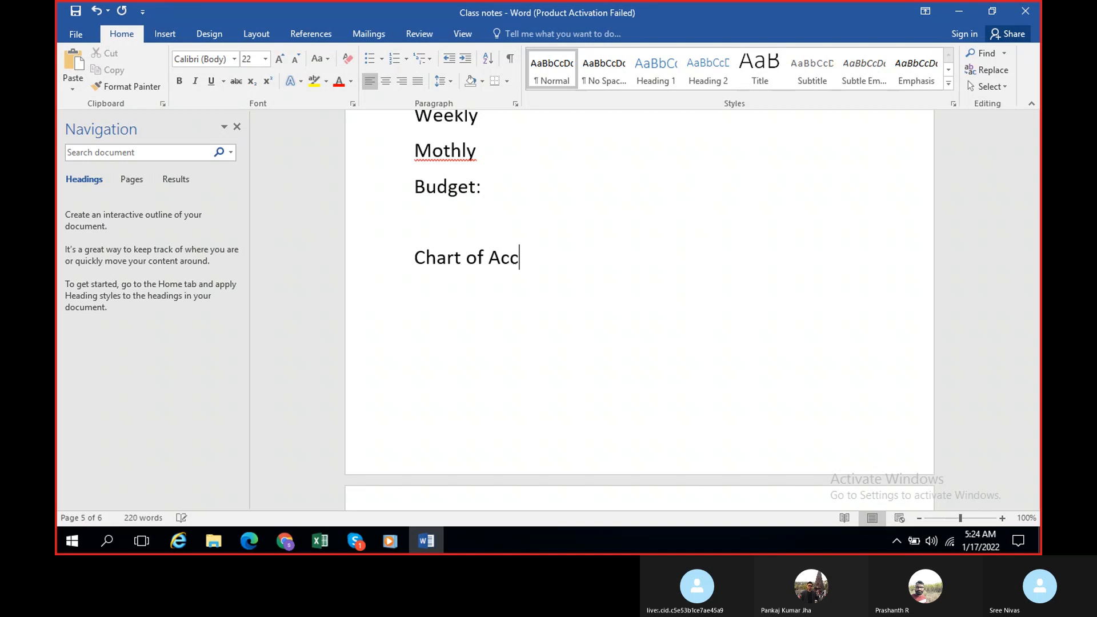
text(ounts:)
key(Return)
key(Return)
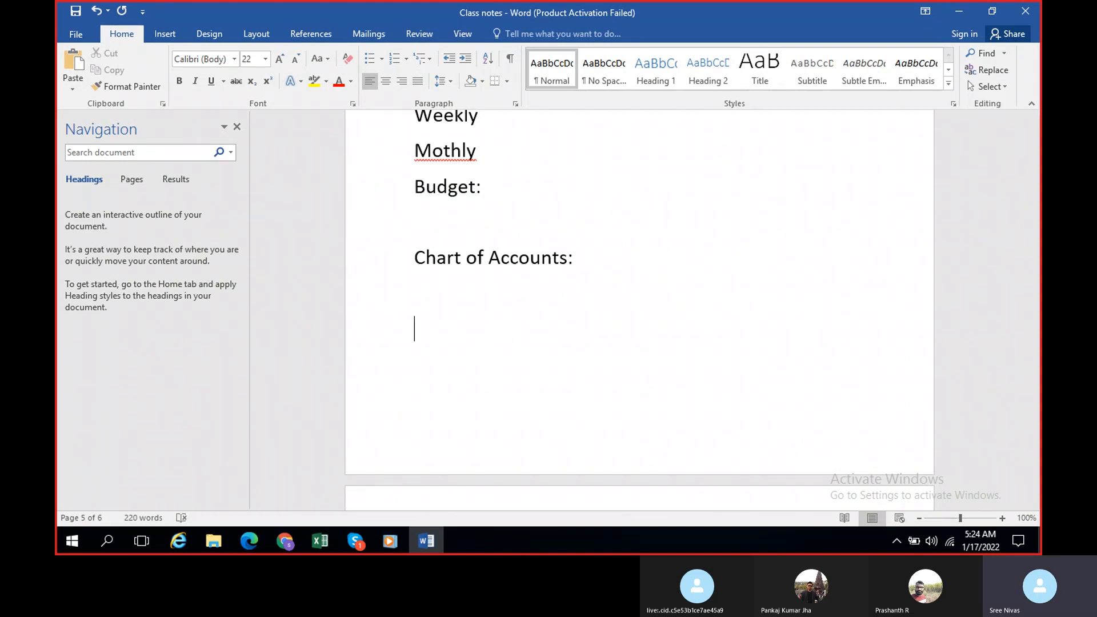
Step: Switch to the Course content workbook in Excel and look over its Misc sheet and Sheet1
mouse_move(327, 540)
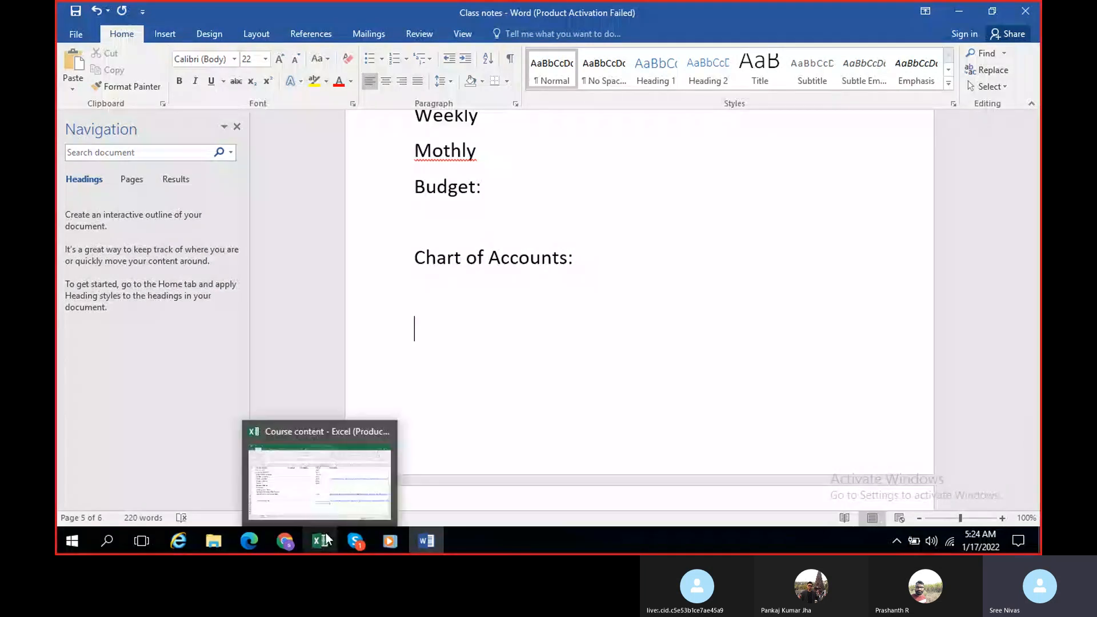
click(324, 495)
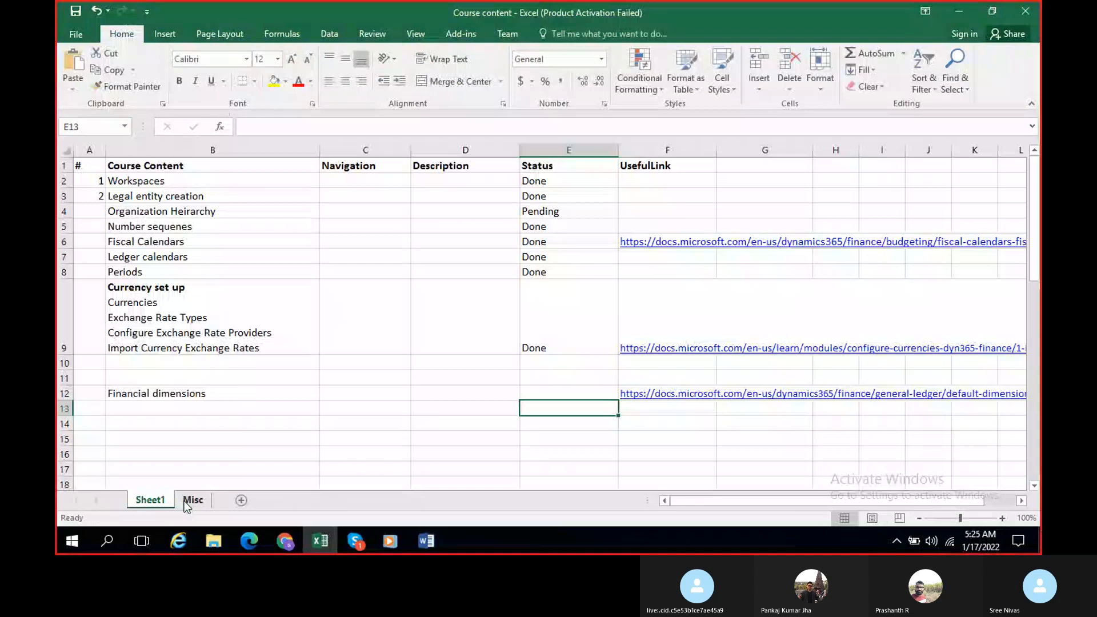
click(184, 501)
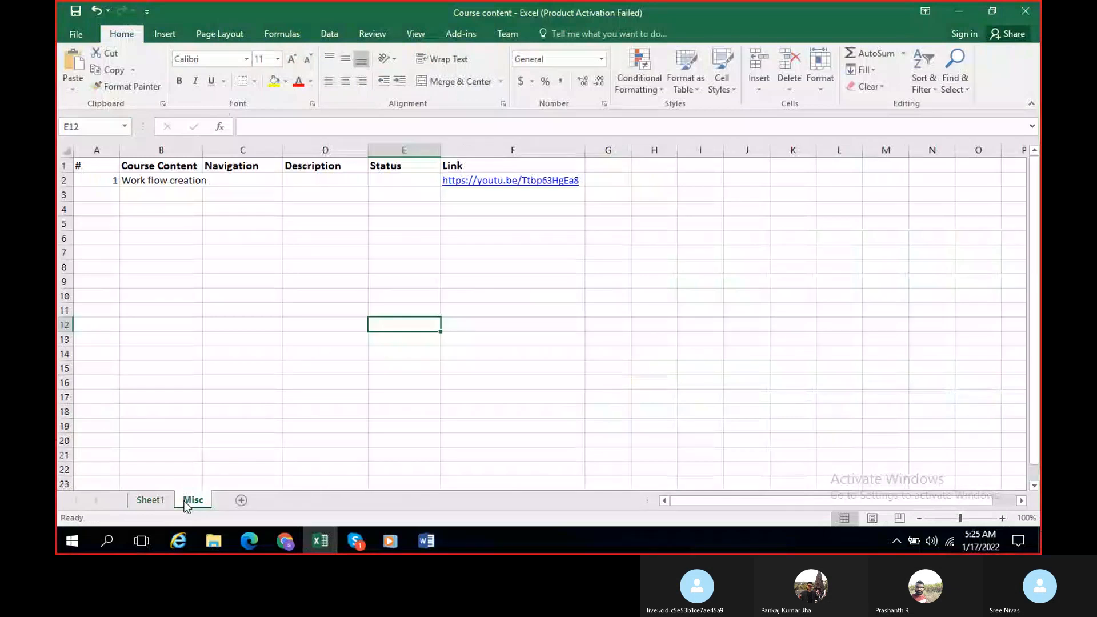
click(161, 499)
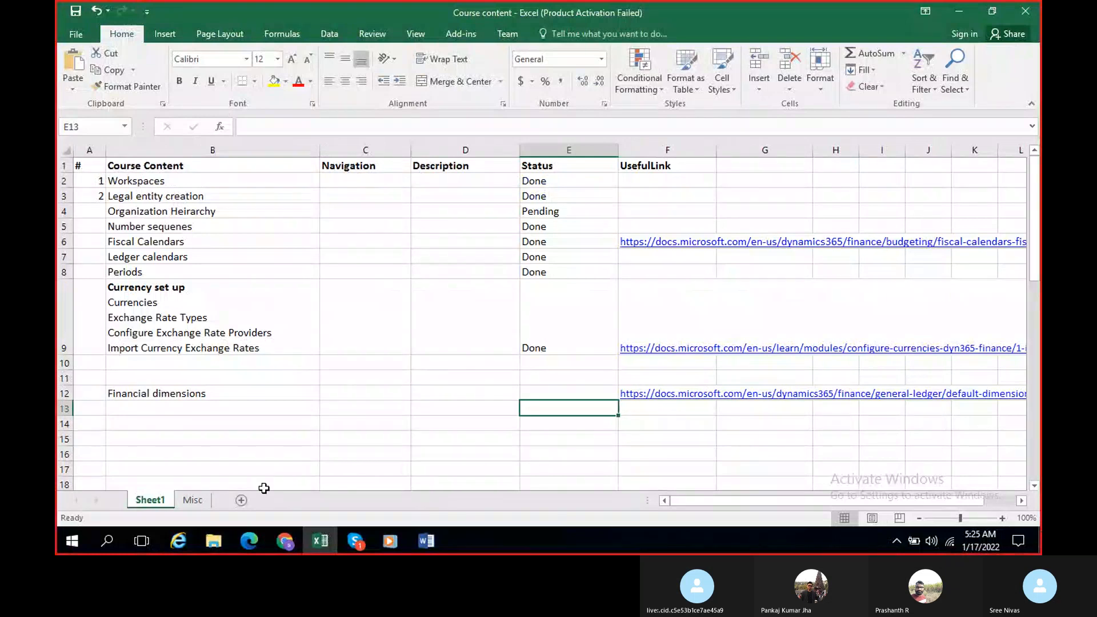
Step: Open the "Pand L, B S" workbook from the Training Batch folder and check its PLE TB and PLE sheets
click(213, 540)
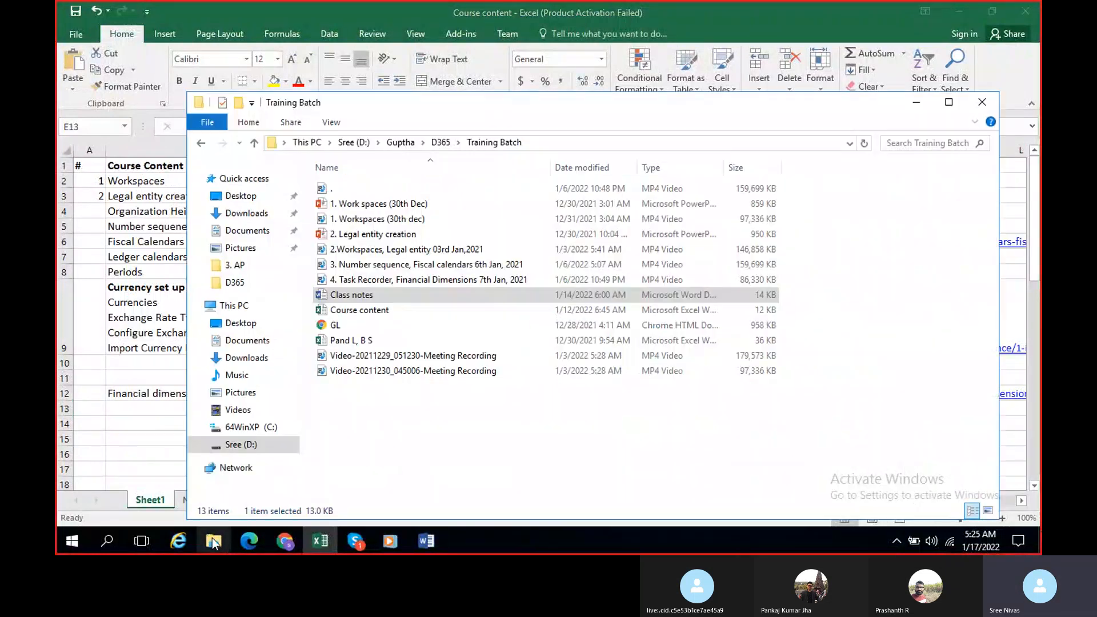
click(352, 340)
double_click(353, 340)
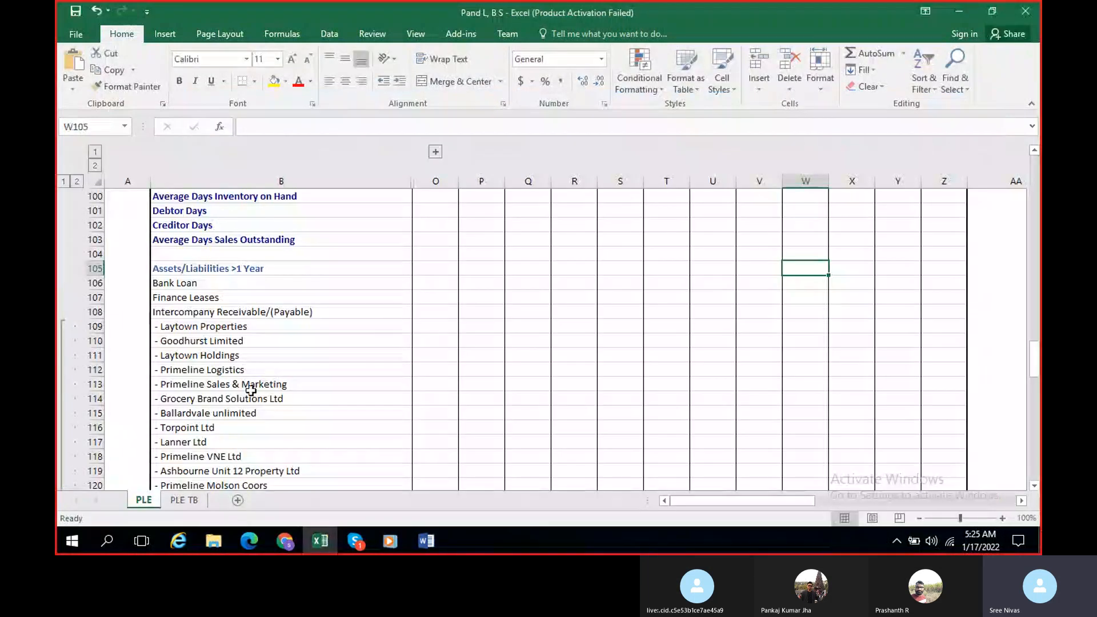
click(184, 500)
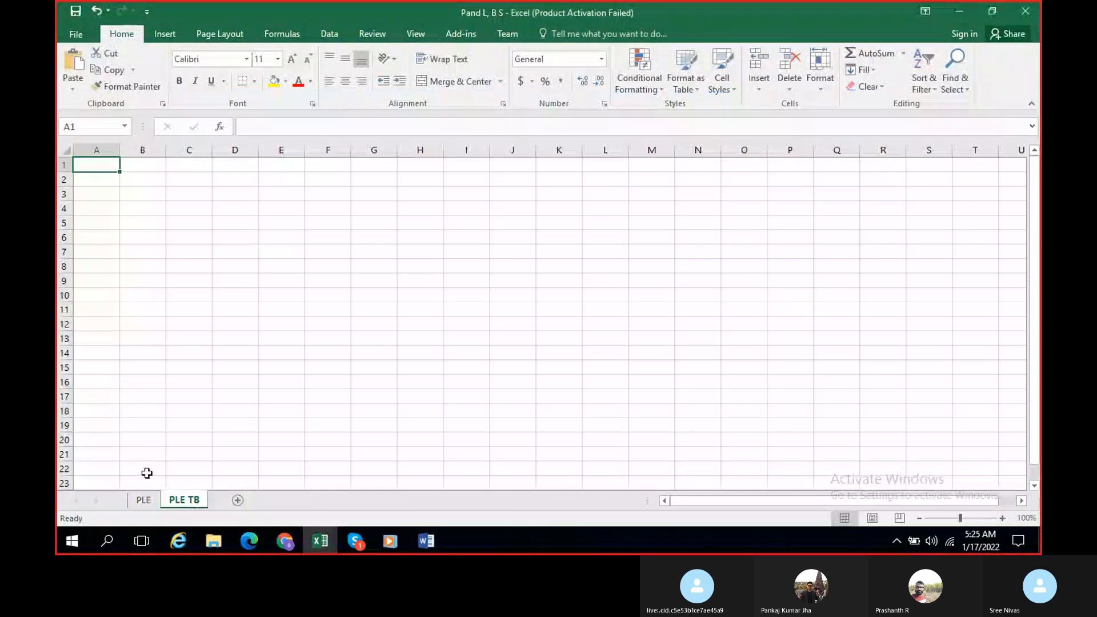
click(143, 500)
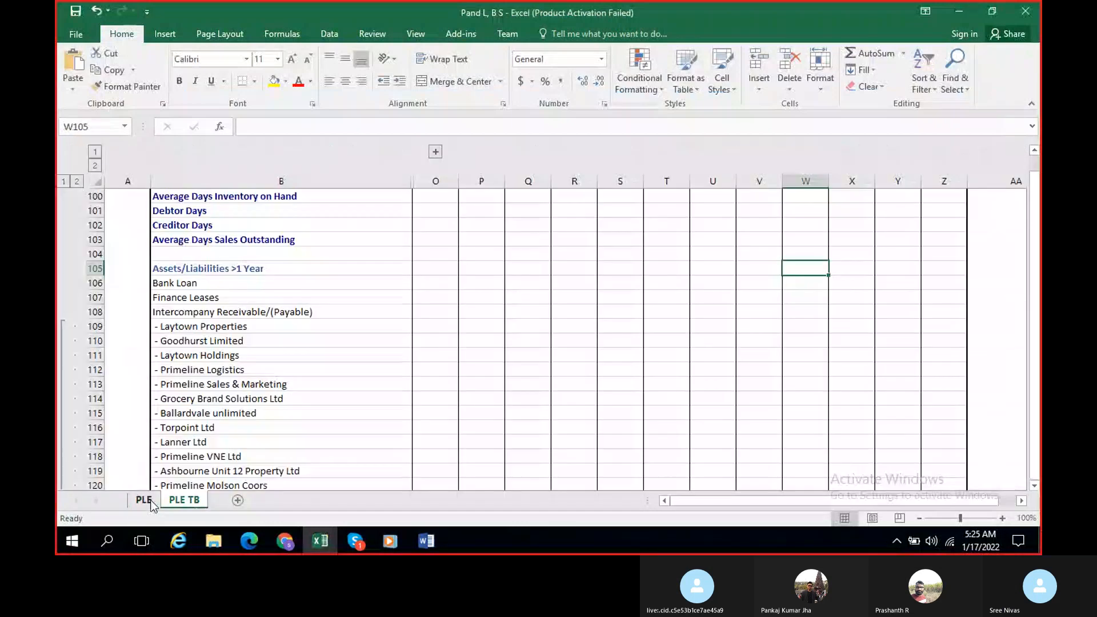
Step: Minimize all open windows and open the Book1 workbook from the desktop
click(968, 13)
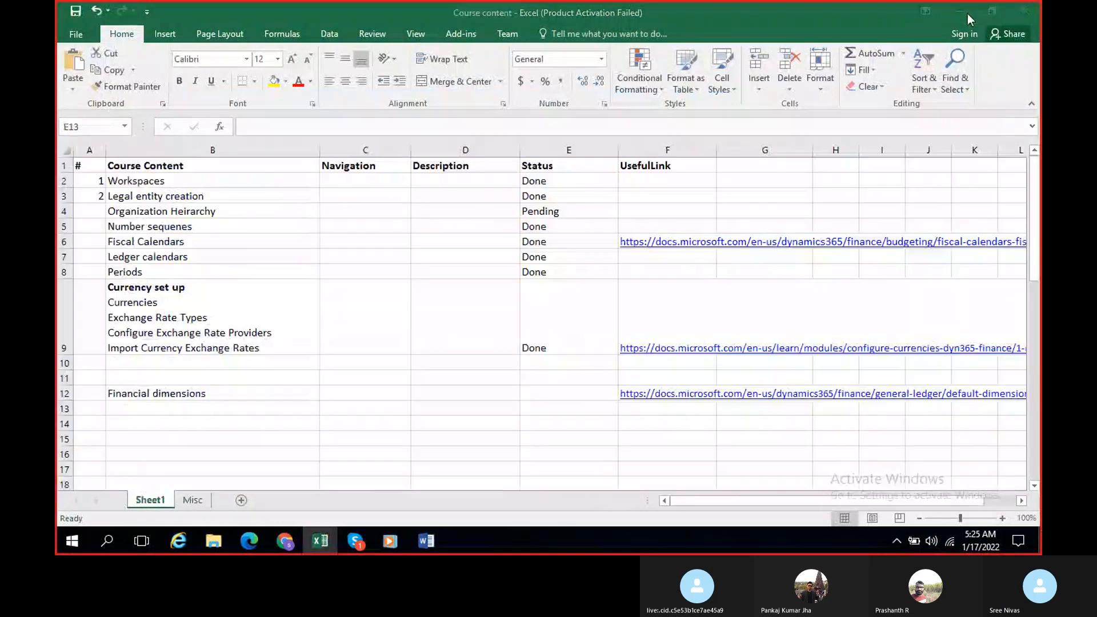
click(962, 16)
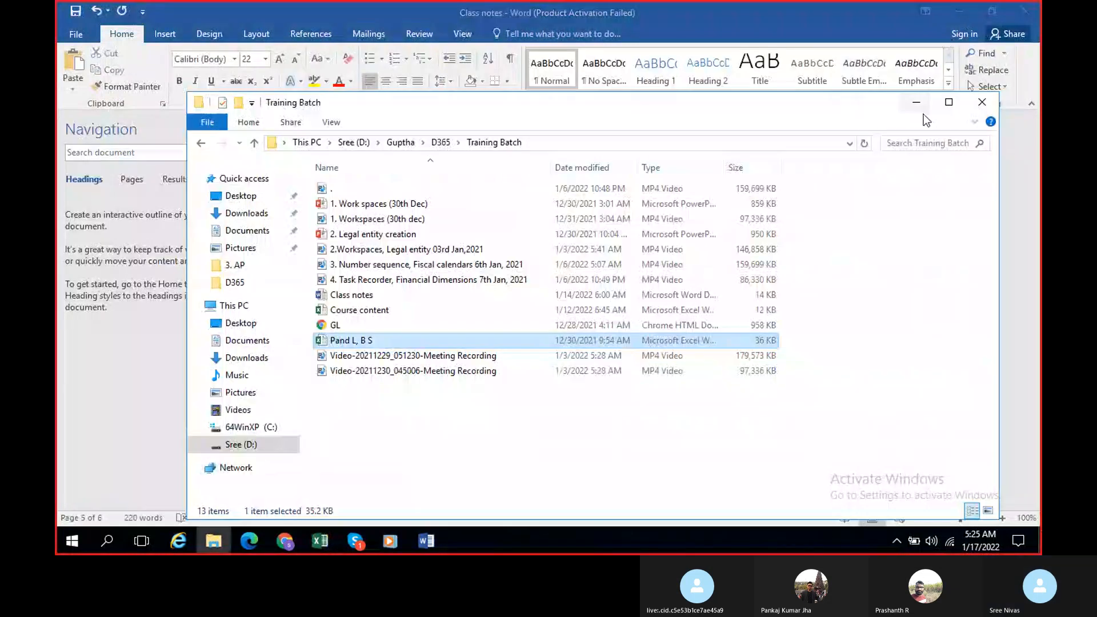
click(917, 102)
click(958, 13)
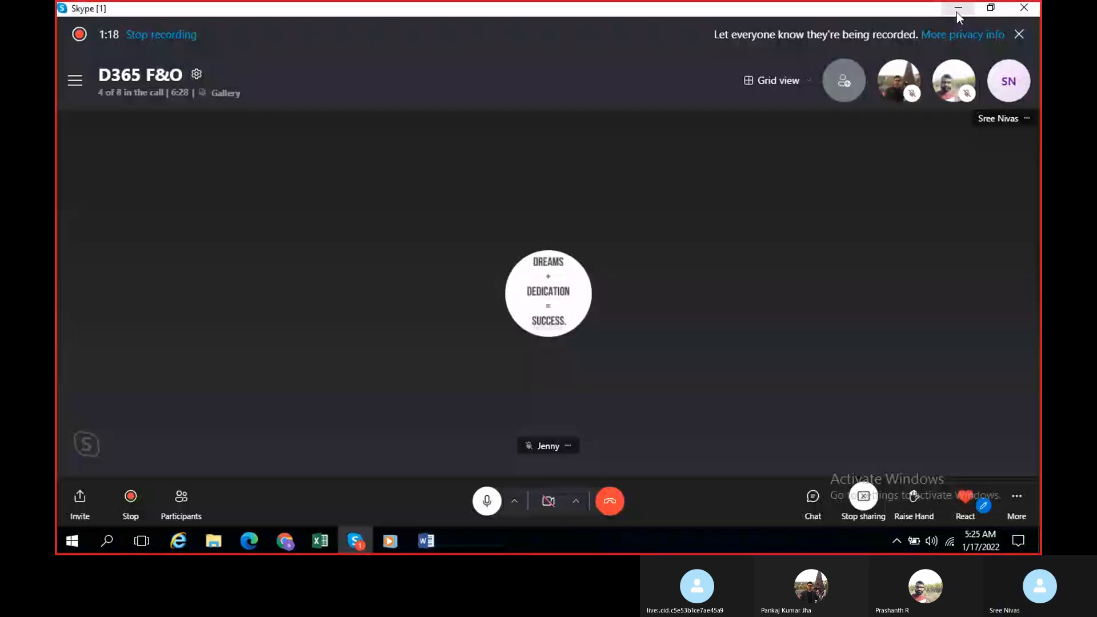
click(957, 13)
click(957, 12)
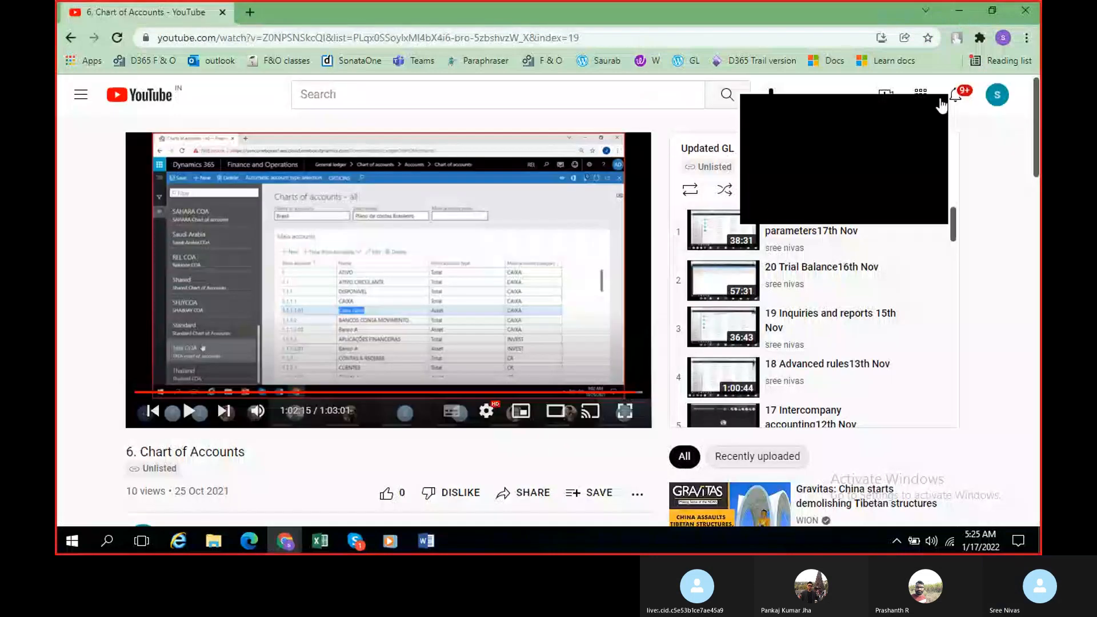
click(964, 11)
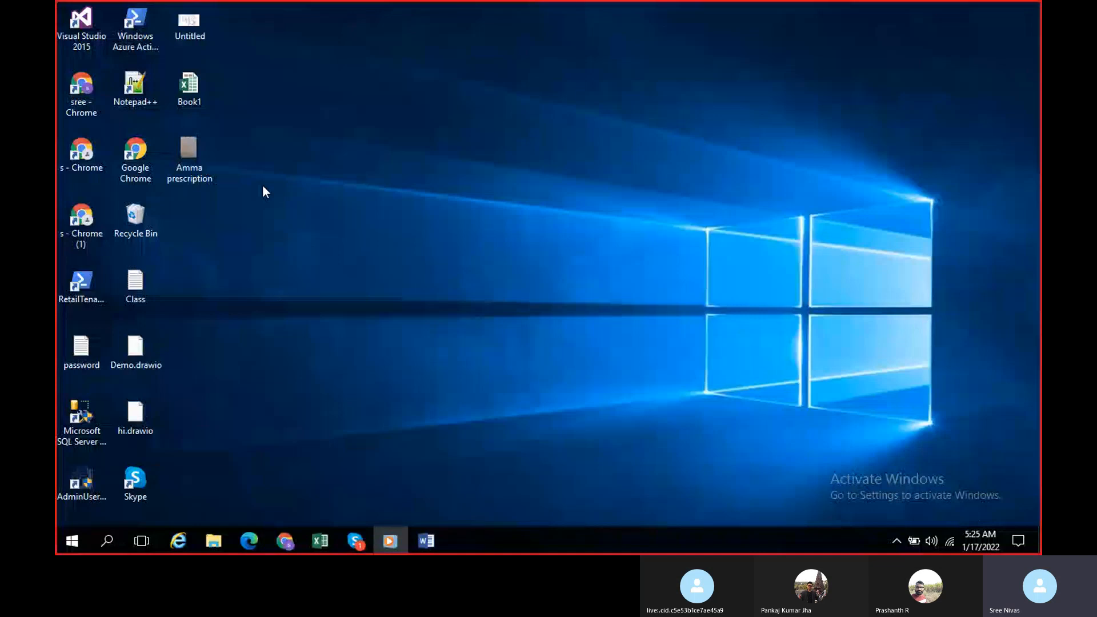
click(191, 87)
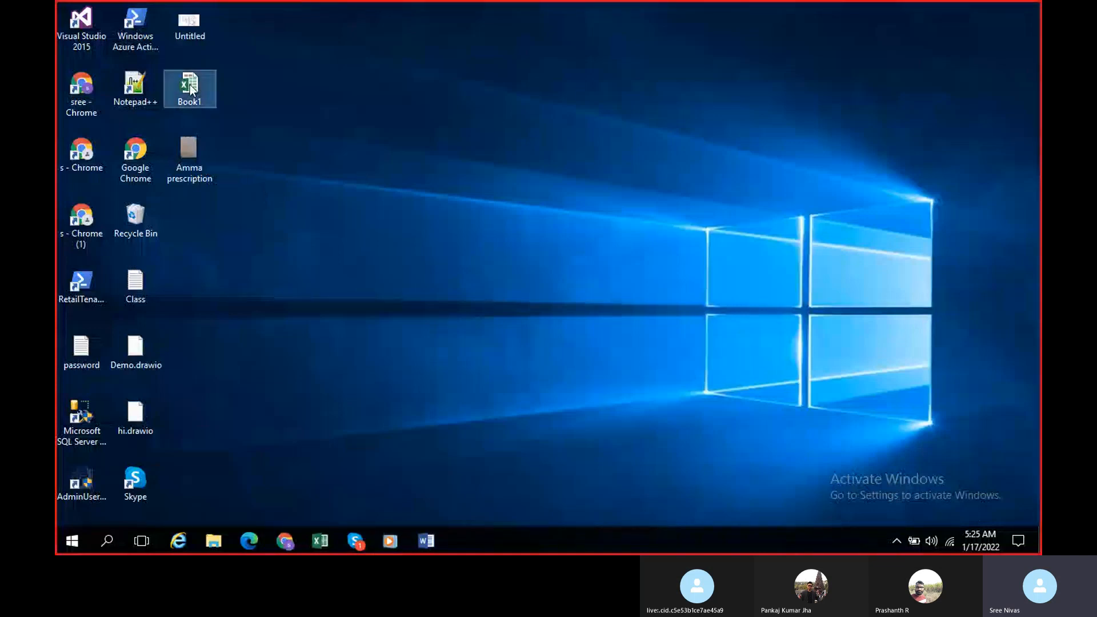
double_click(191, 87)
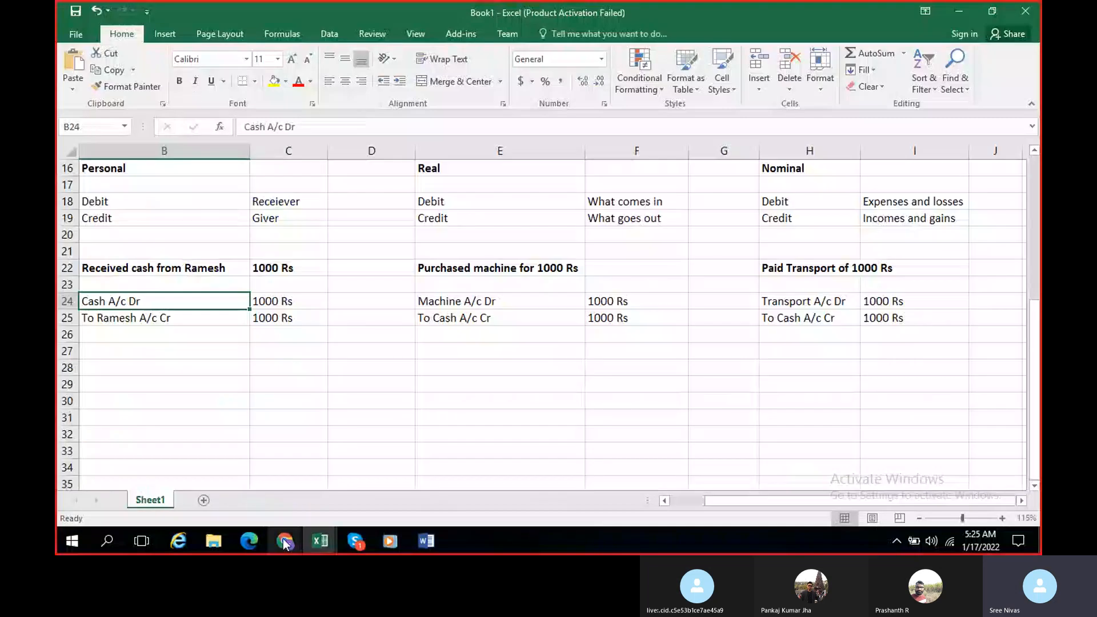
Step: Narrow columns C and E in Book1 and review the account categories and journal entry examples
mouse_move(284, 543)
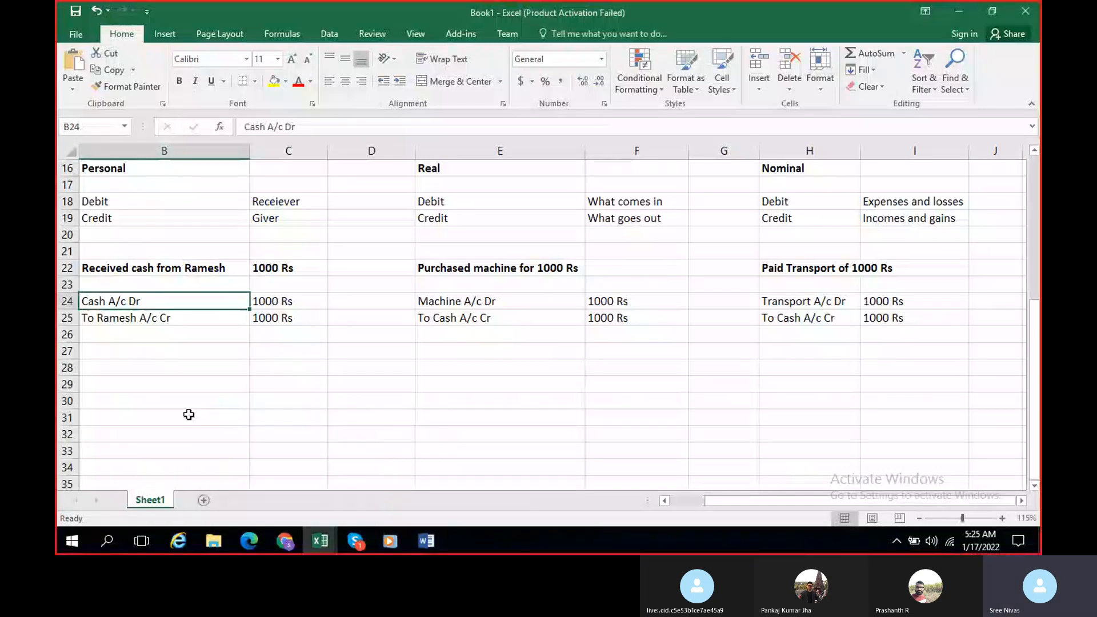
scroll(189, 414, up, 5)
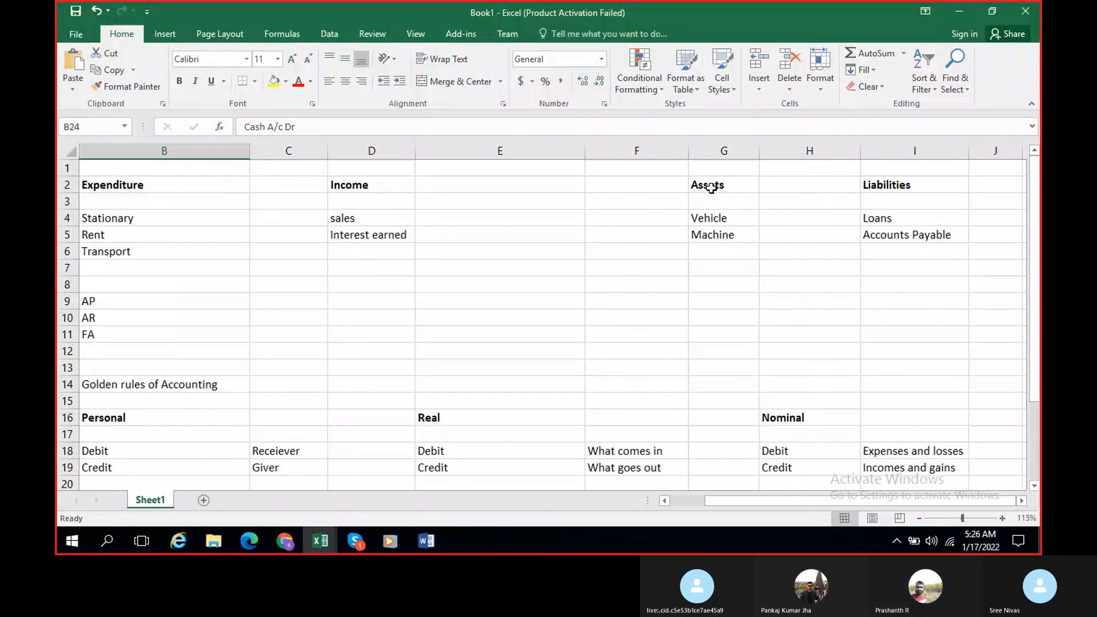
drag(327, 152, 306, 152)
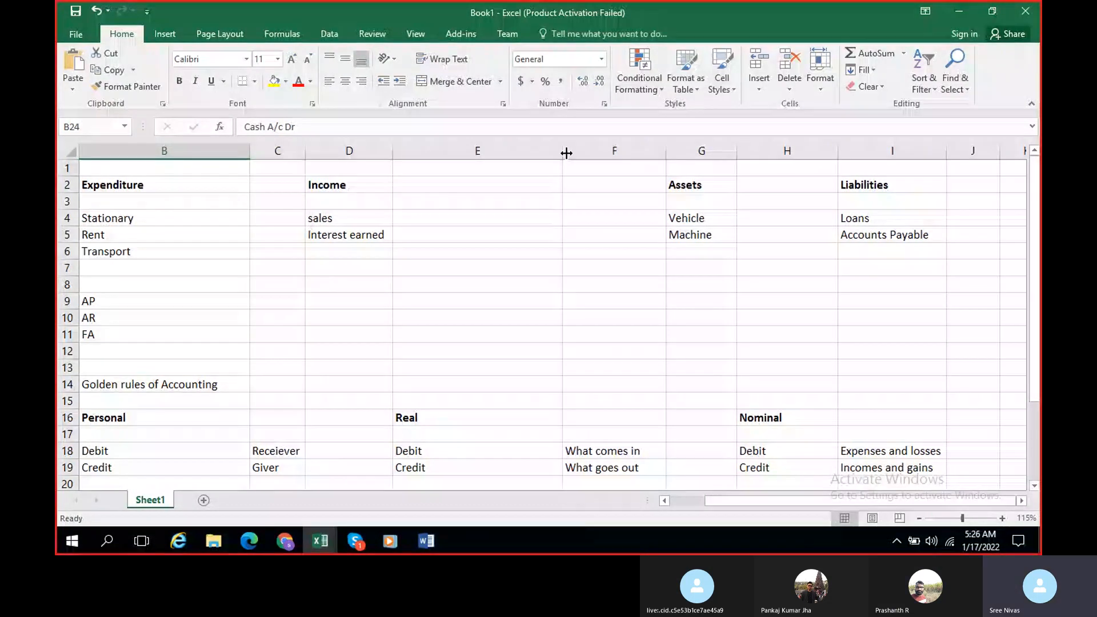
drag(565, 152, 496, 152)
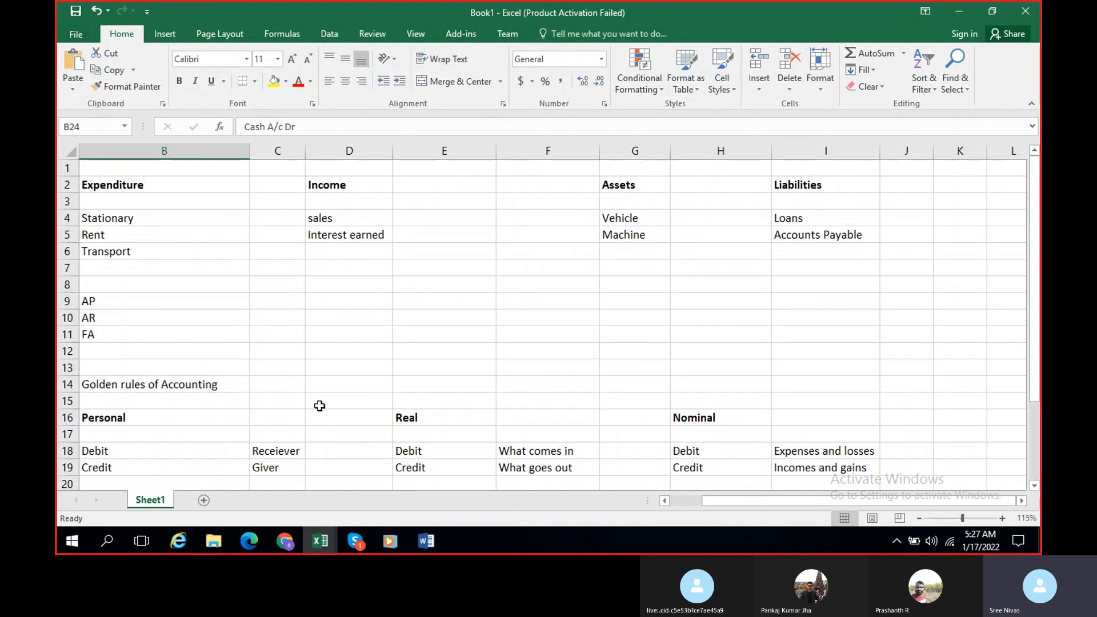
scroll(319, 406, down, 6)
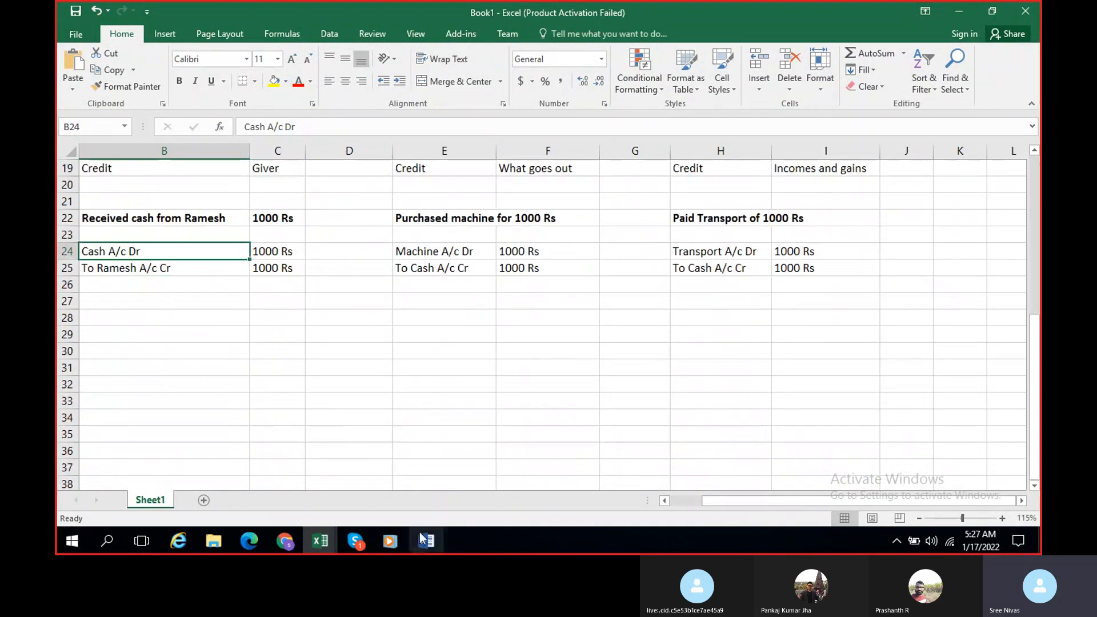
Step: Switch back to the Class notes document in Word and enter "Stationery" below the Chart of Accounts heading
click(426, 540)
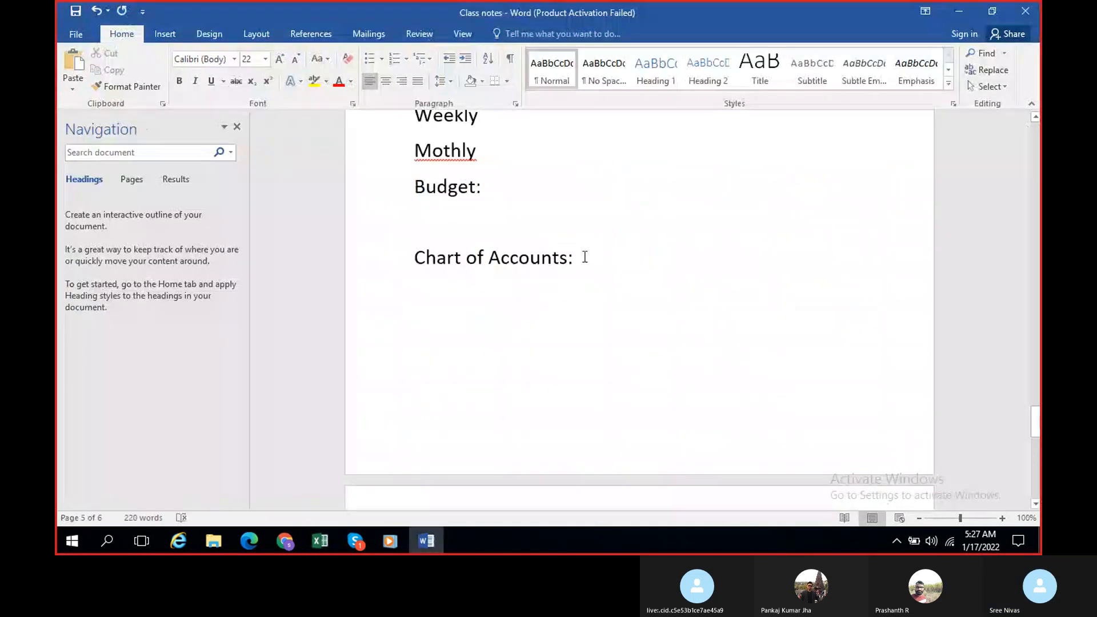
scroll(621, 350, down, 2)
click(620, 351)
key(Return)
key(Return)
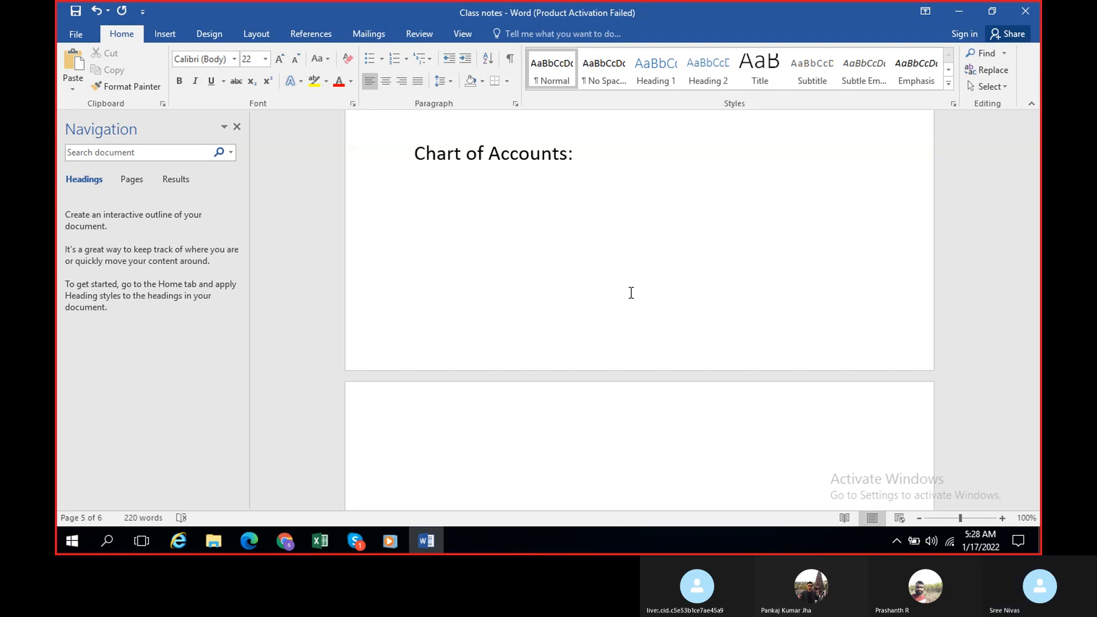
text(Stationer)
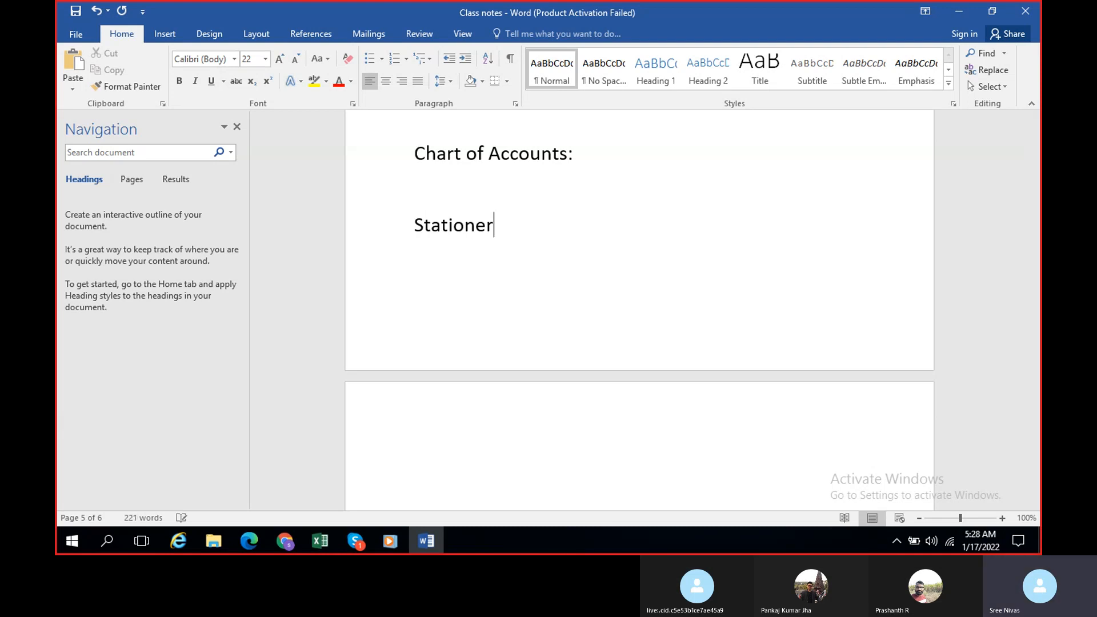
text(y)
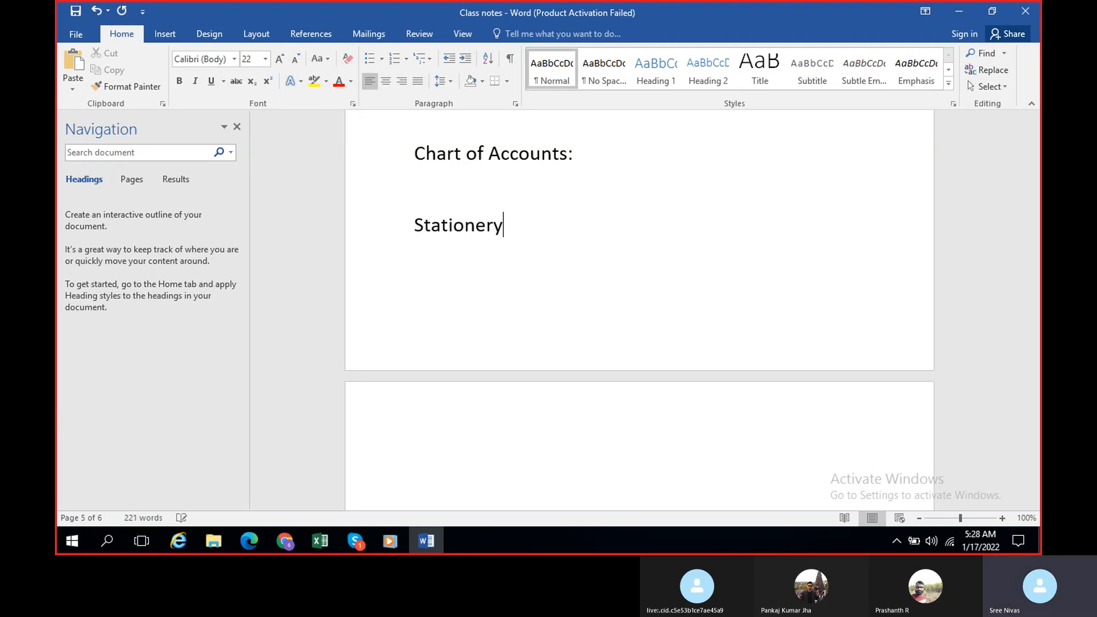
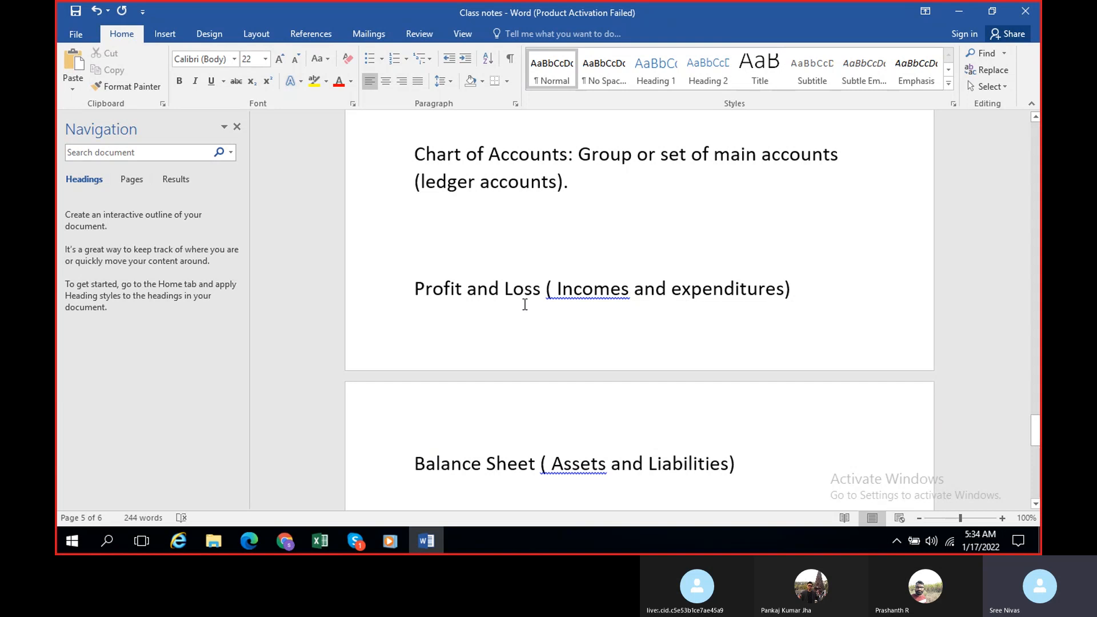
Step: Leave the Class notes document, switch to Chrome and close the YouTube session video tab
scroll(524, 304, down, 1)
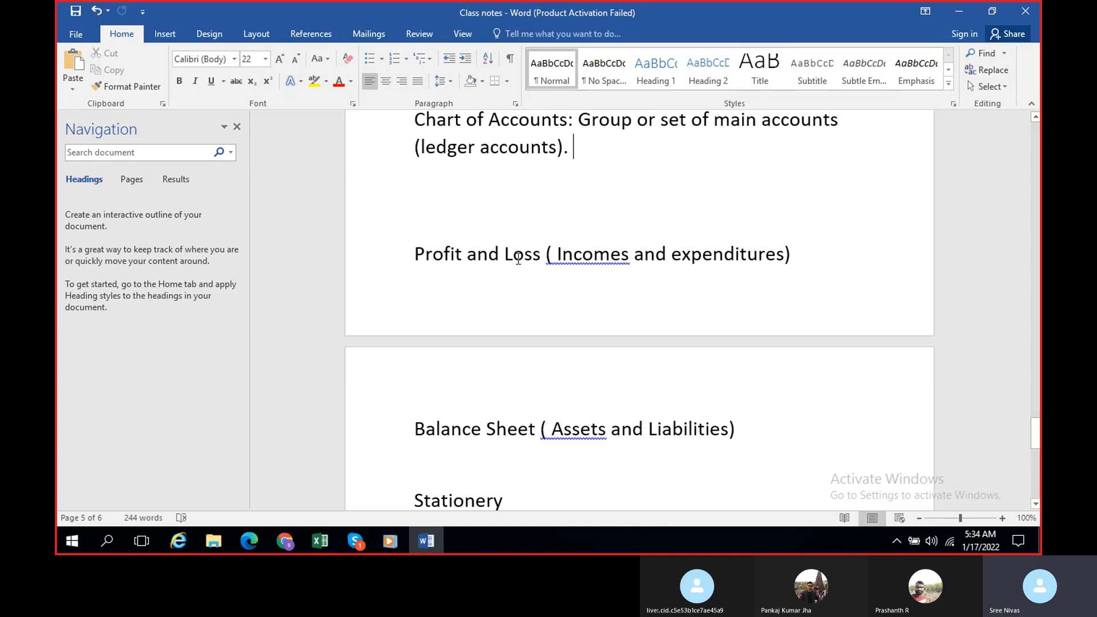
scroll(518, 259, down, 1)
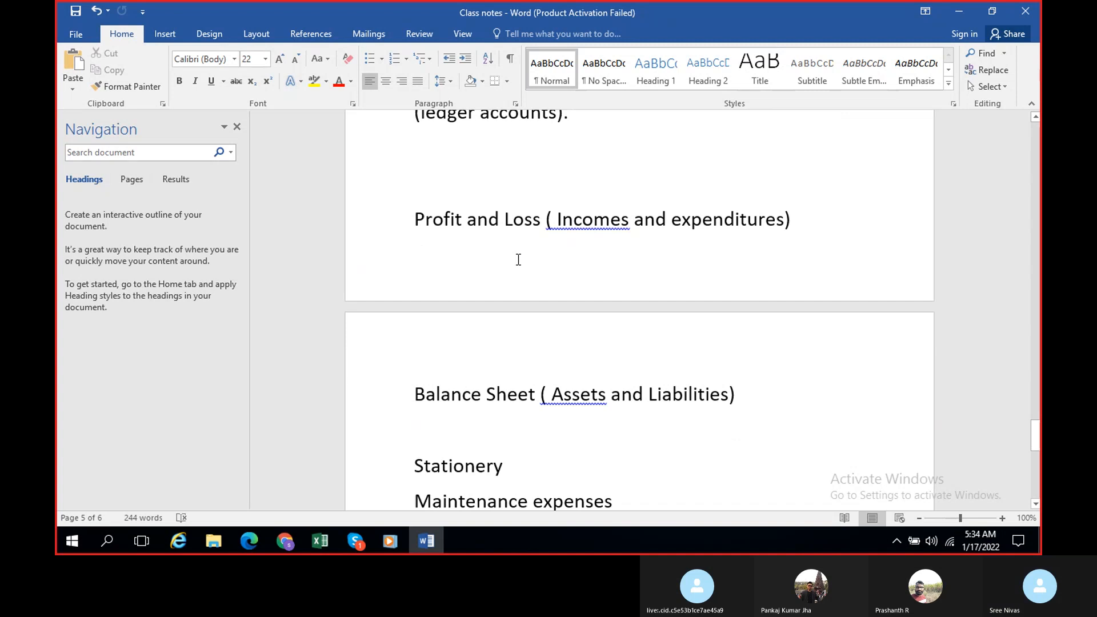
click(426, 540)
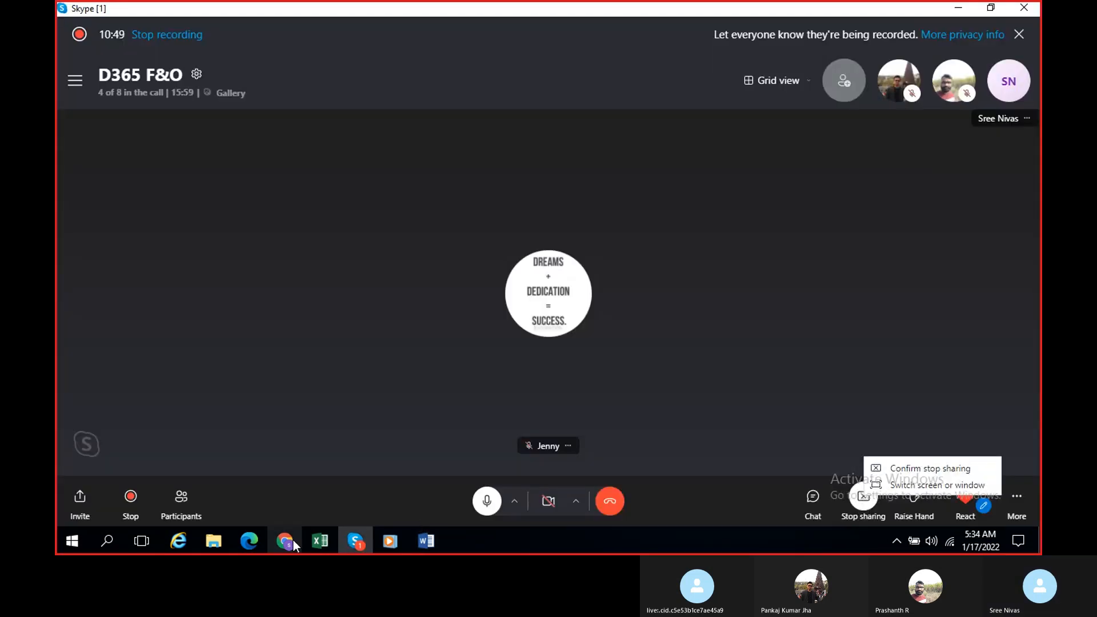
click(276, 539)
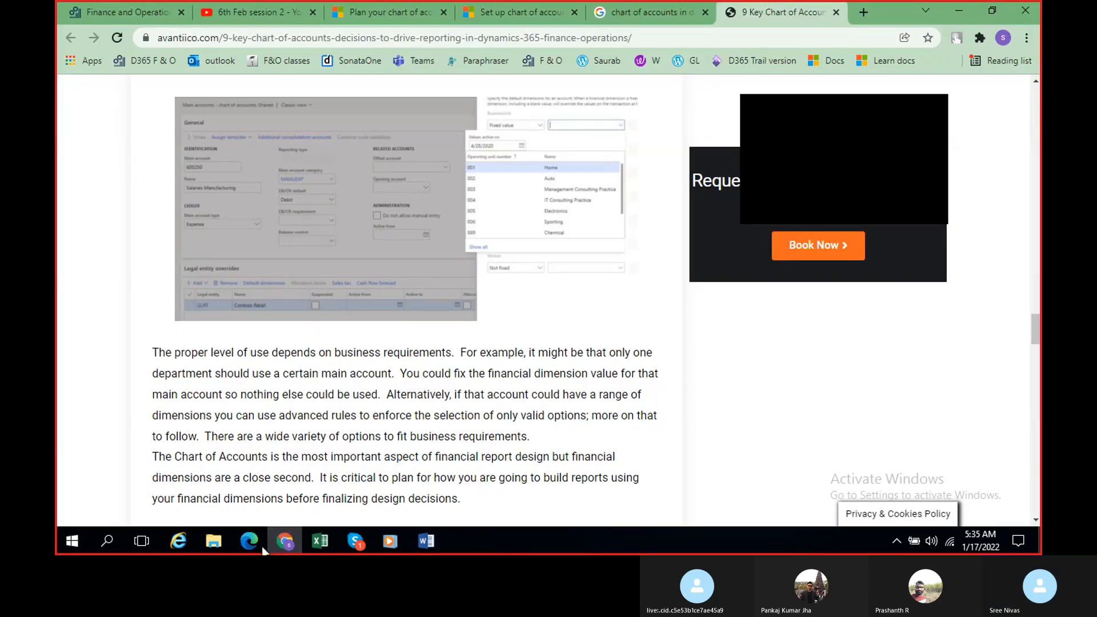
click(313, 13)
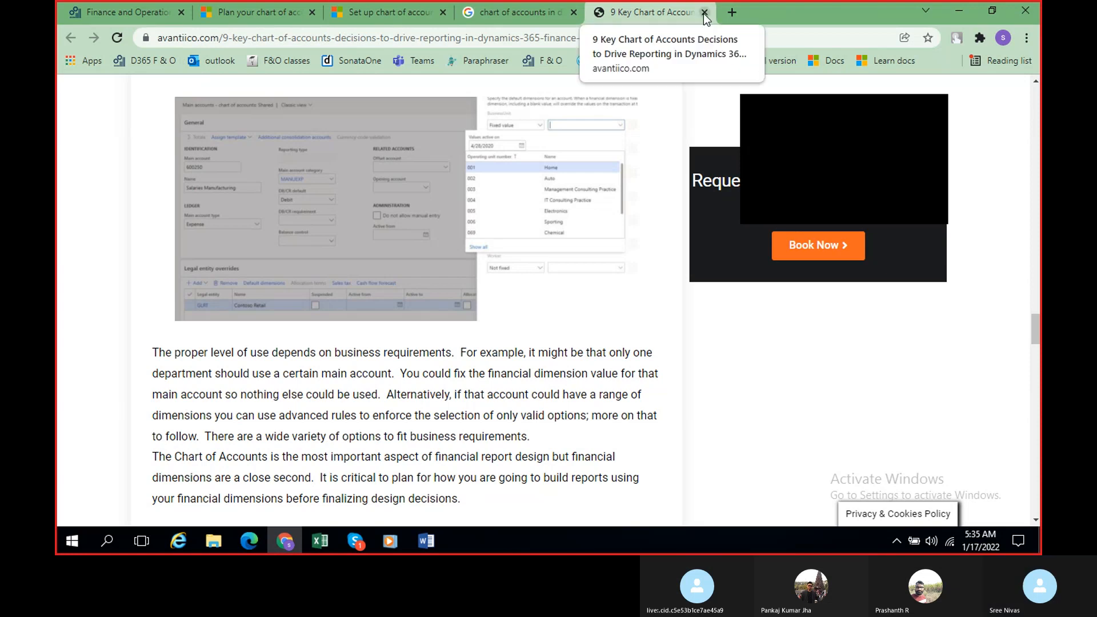
Step: Switch from the chart of accounts article to the Finance and Operations dashboard and move that dashboard into its own browser window
scroll(318, 234, up, 3)
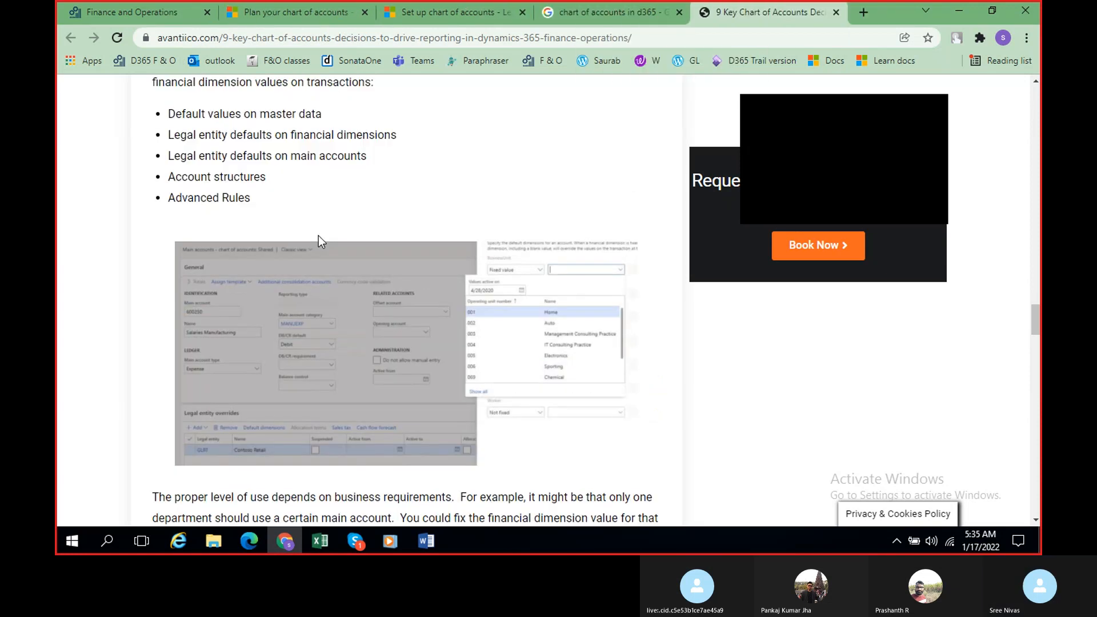
scroll(318, 235, up, 3)
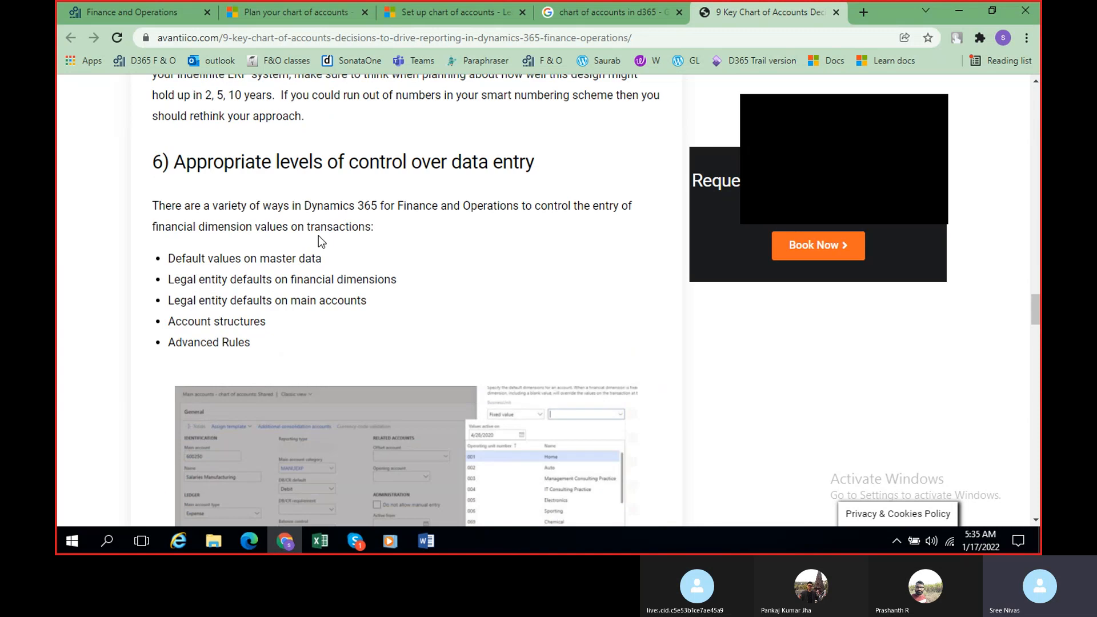
scroll(318, 235, up, 20)
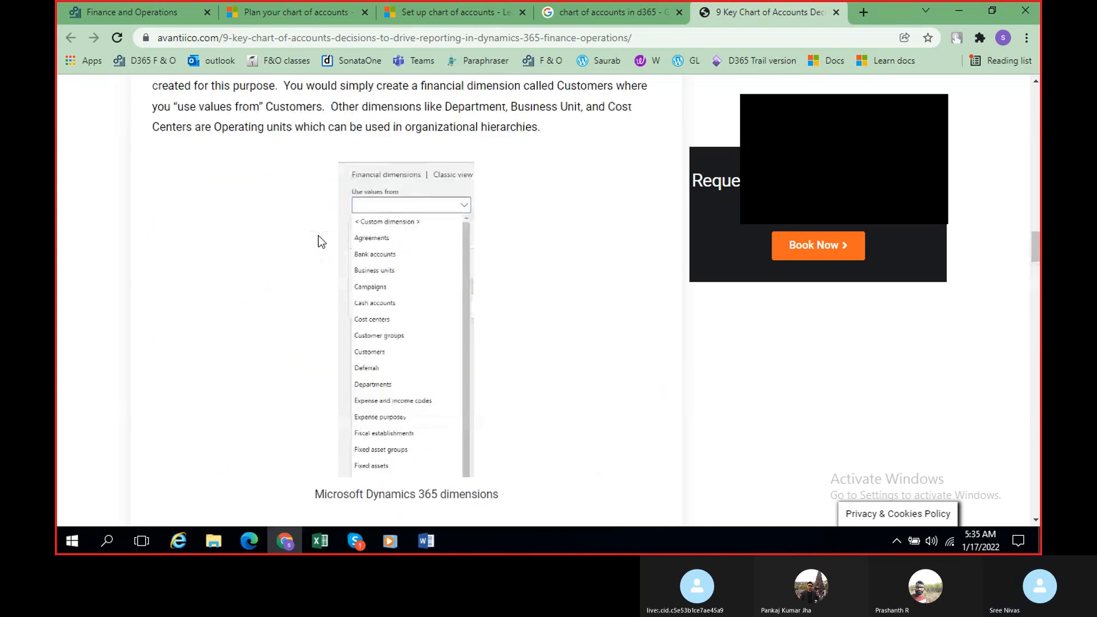
scroll(317, 235, up, 7)
click(131, 12)
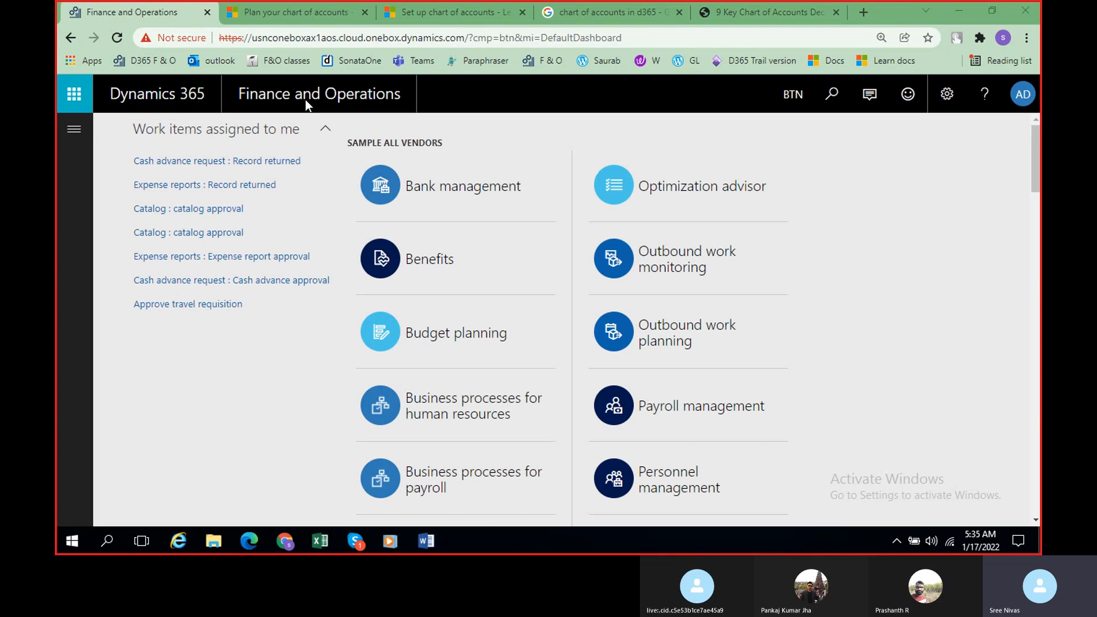
click(280, 18)
click(135, 15)
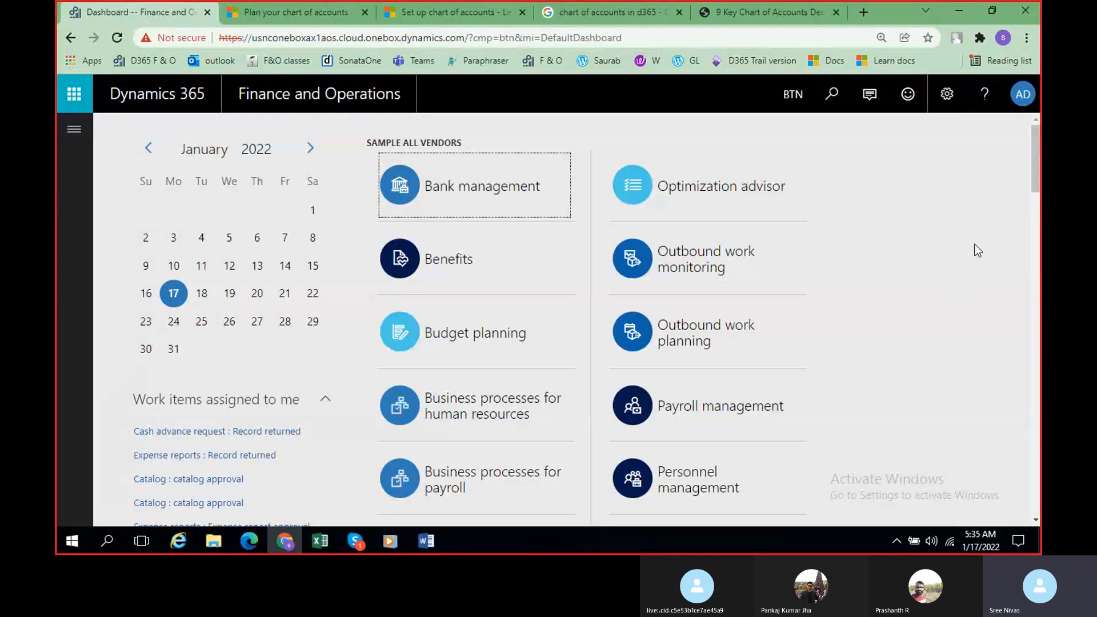
scroll(967, 259, down, 1)
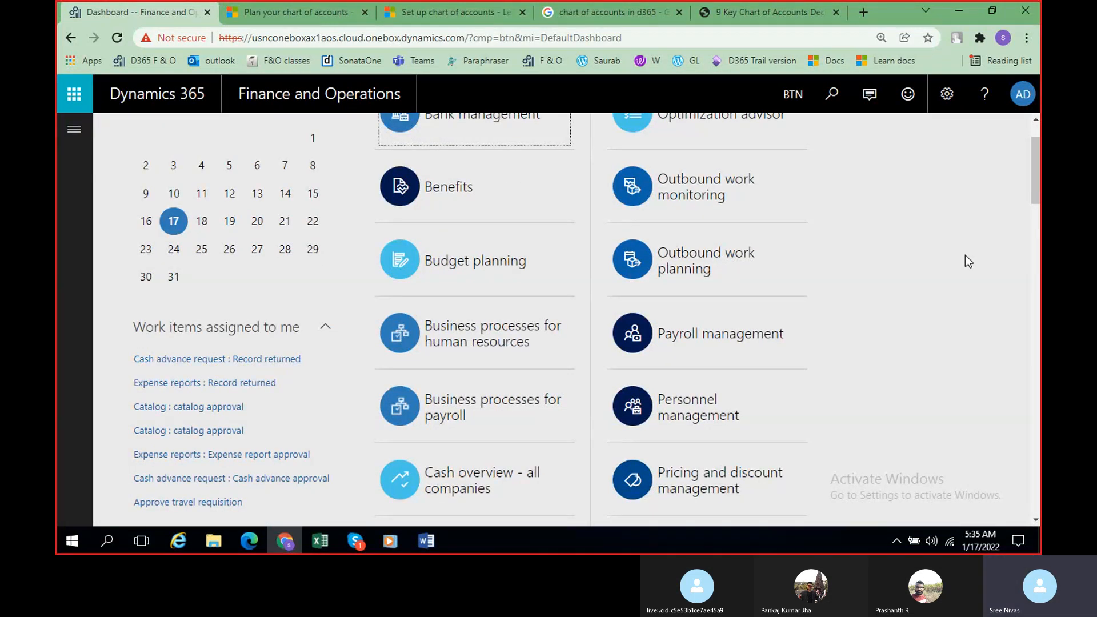
drag(140, 12, 386, 130)
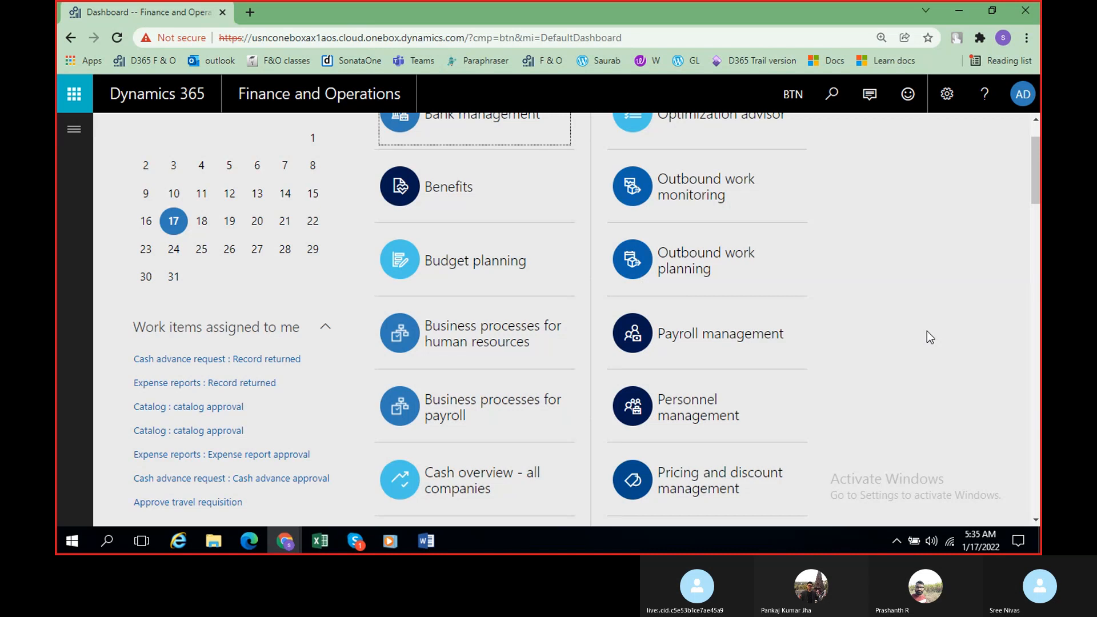
scroll(927, 331, down, 4)
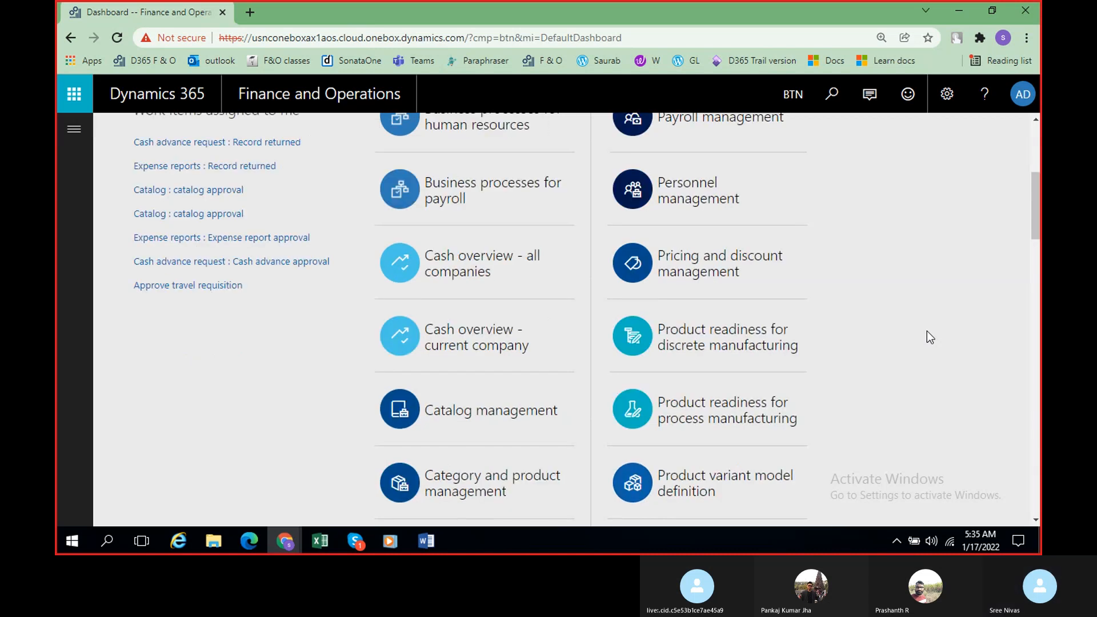
scroll(927, 331, up, 5)
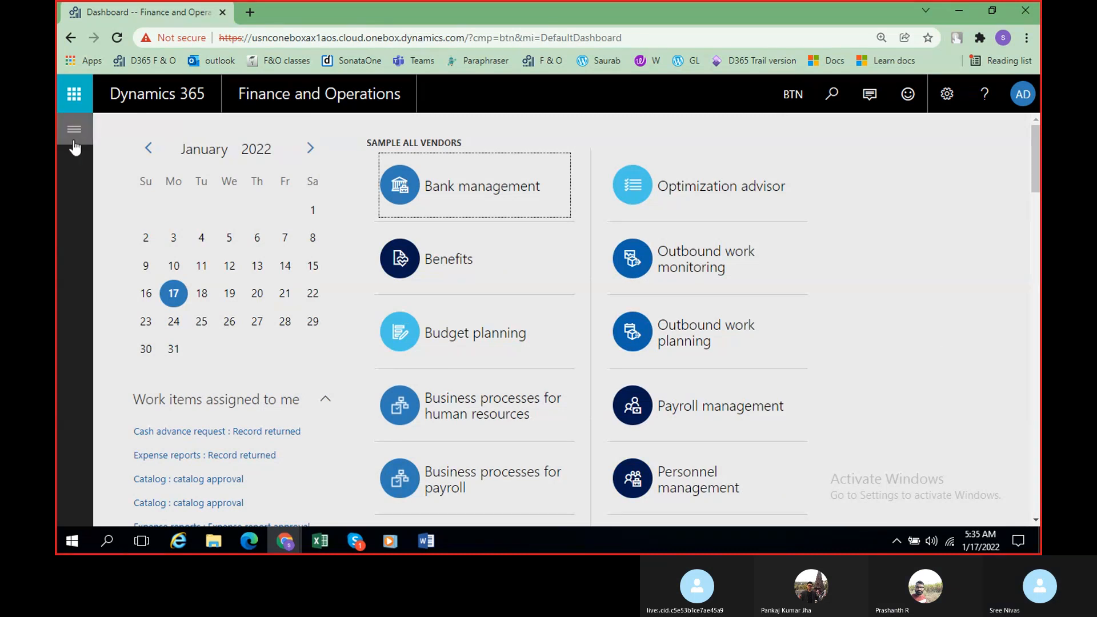
click(355, 540)
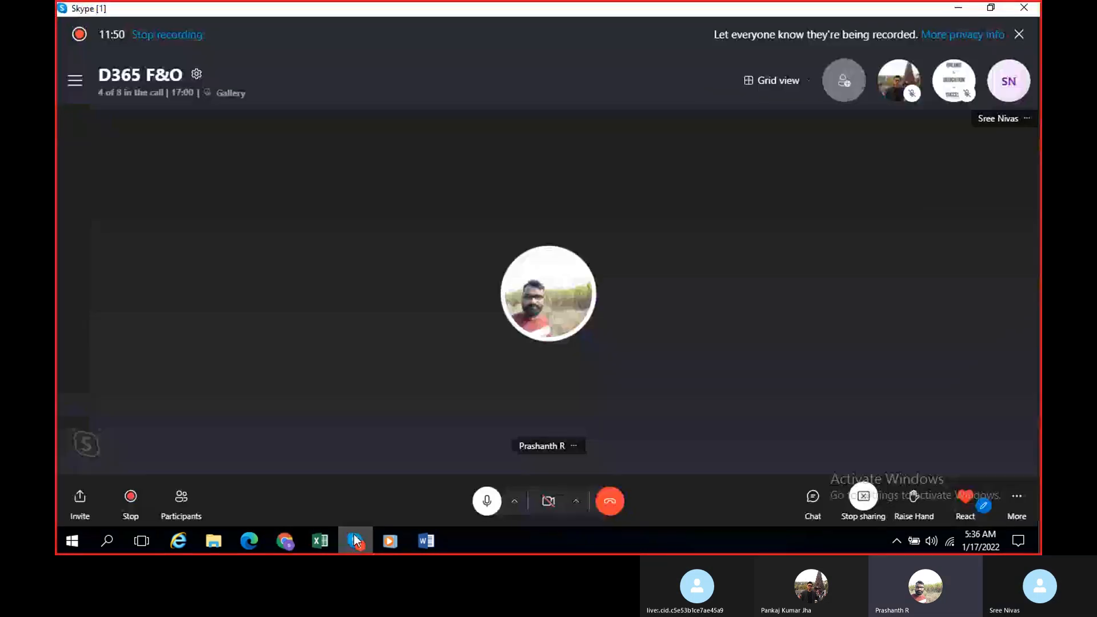
click(959, 9)
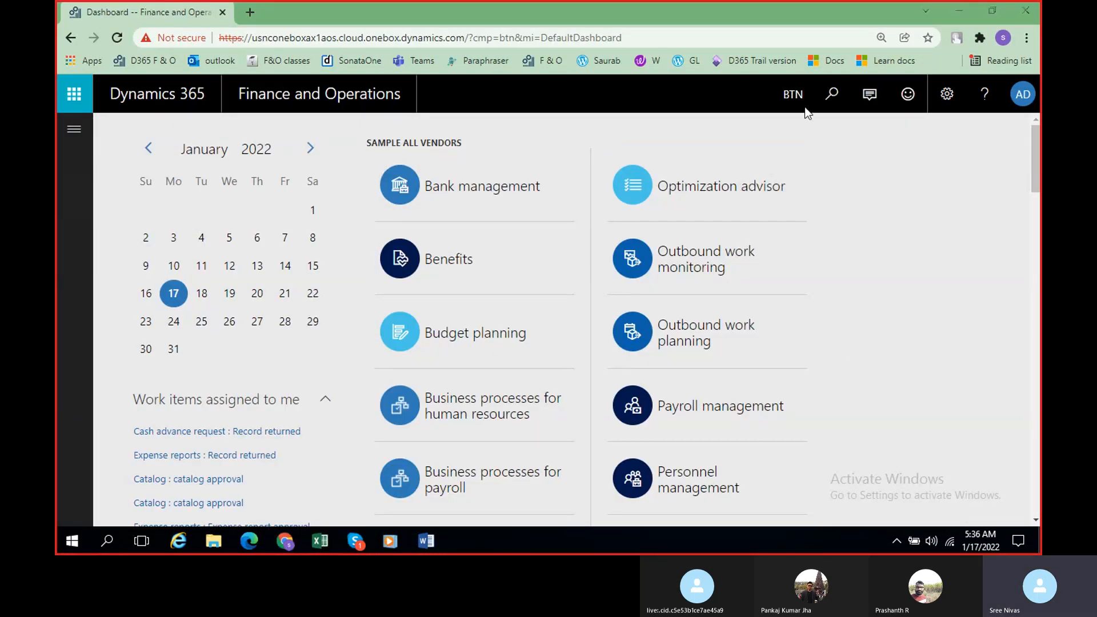
click(792, 97)
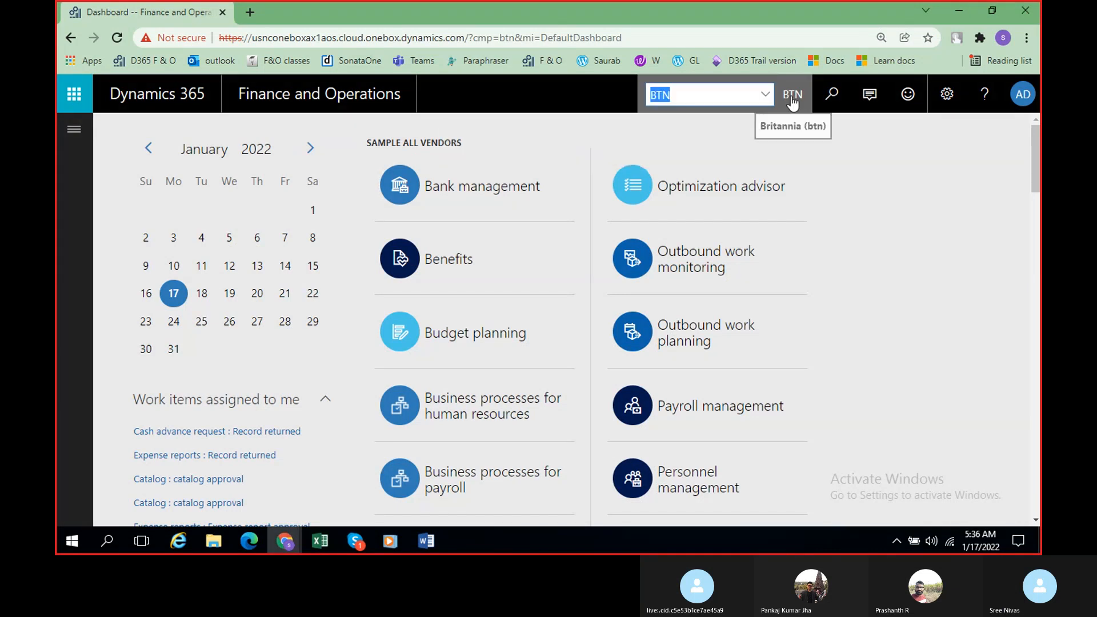
click(505, 109)
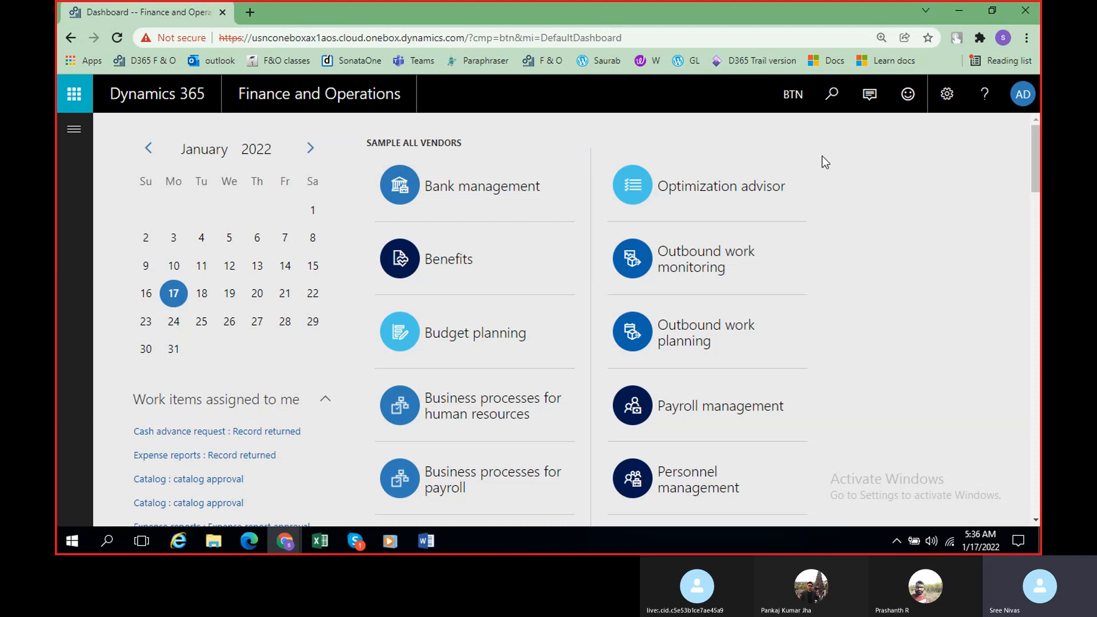
click(74, 129)
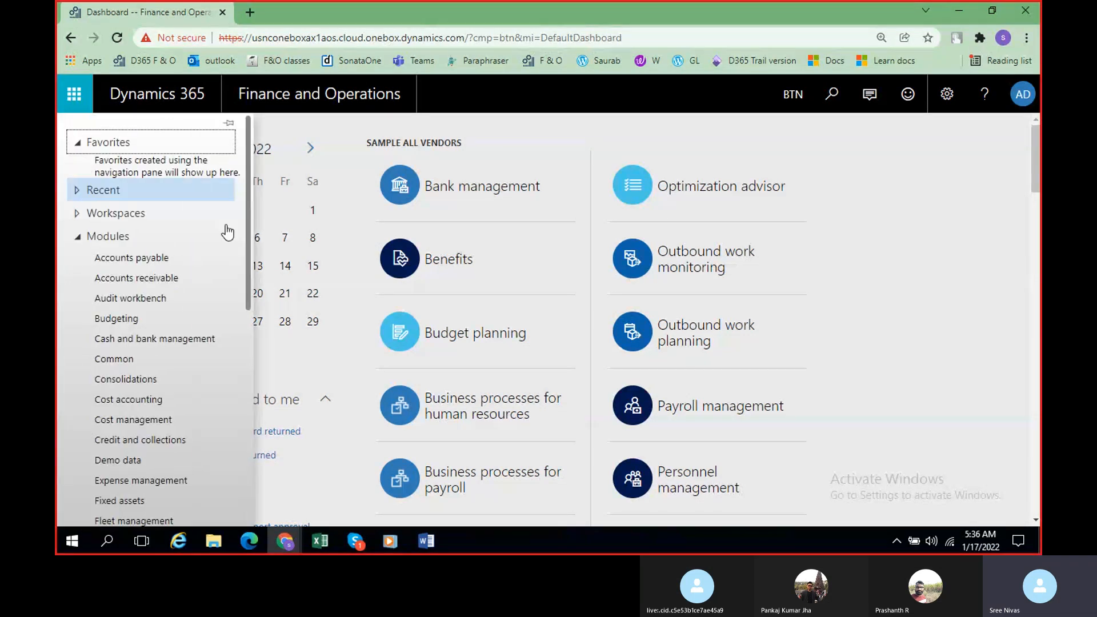
scroll(164, 400, down, 4)
click(788, 102)
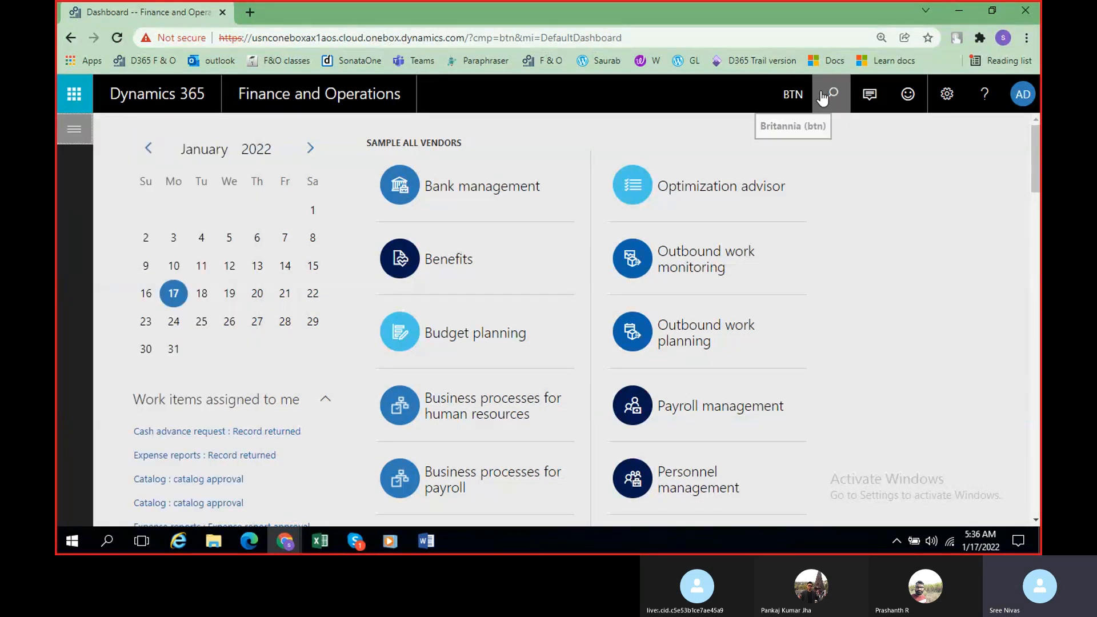
Step: Change the active company to USMF, Contoso Entertainment System USA
click(793, 95)
text(USMF)
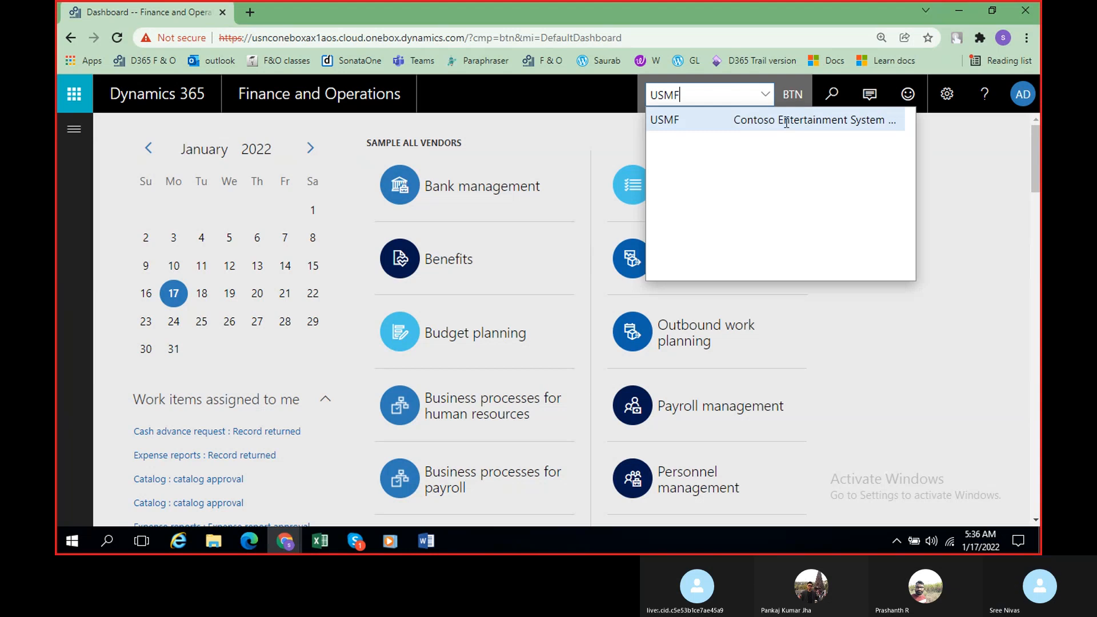
click(786, 121)
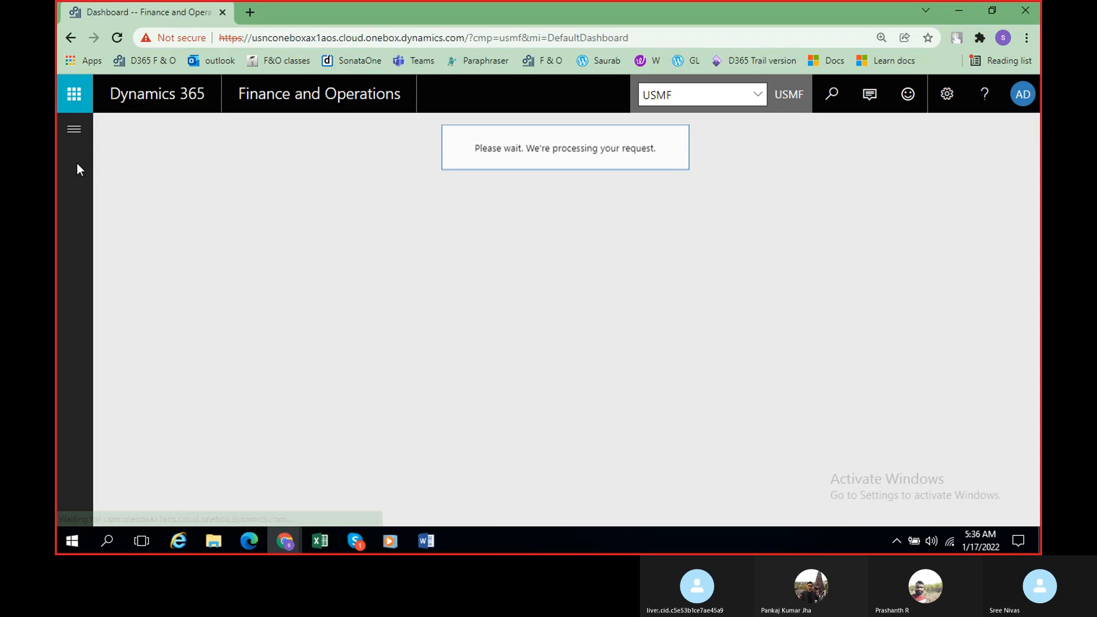
Step: Open the Chart of accounts page from the Accounts group of the General ledger module
click(74, 129)
scroll(128, 320, down, 5)
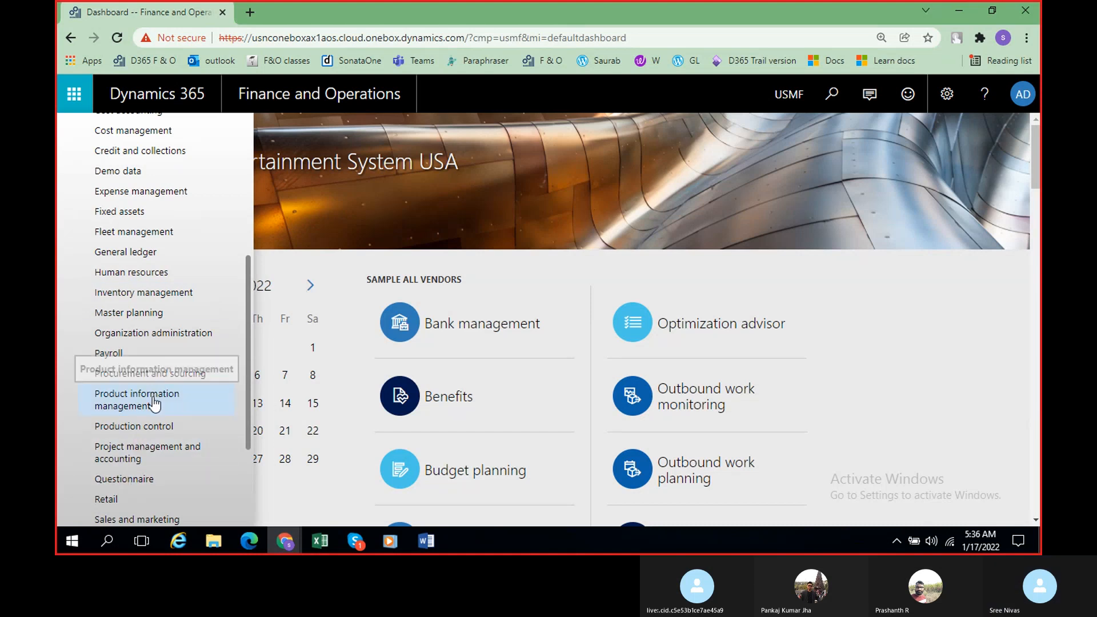
scroll(154, 405, up, 2)
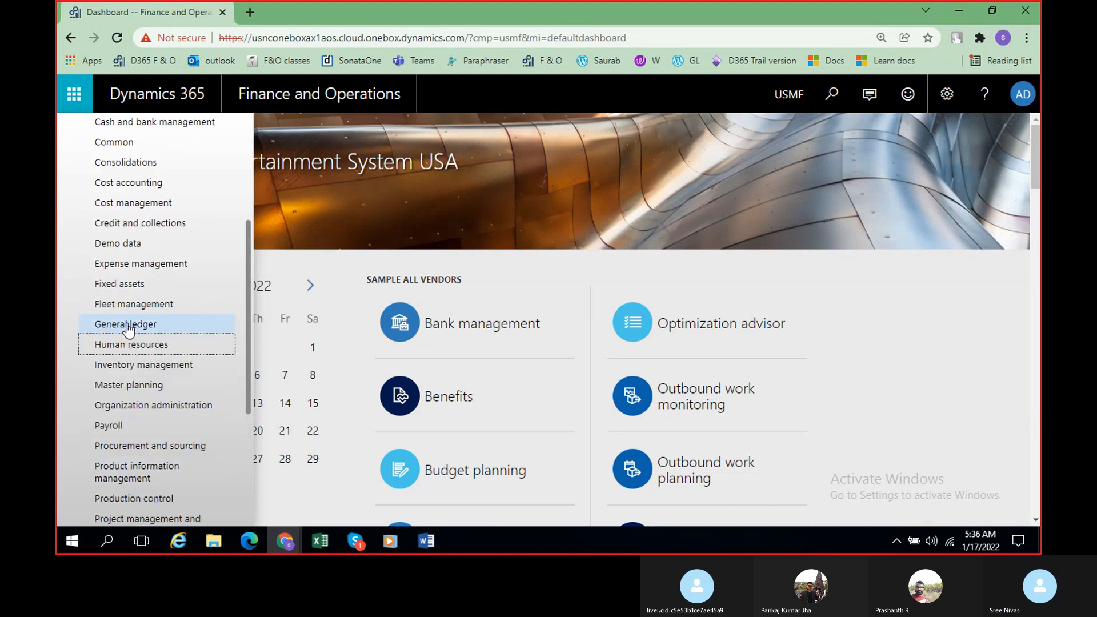
click(132, 327)
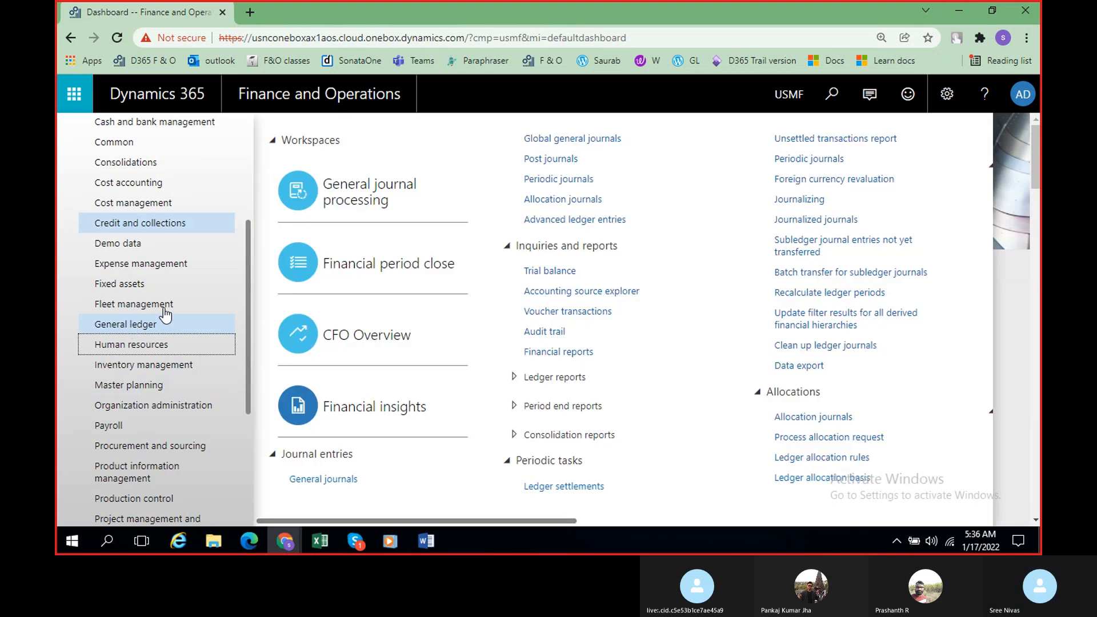
drag(447, 522, 664, 524)
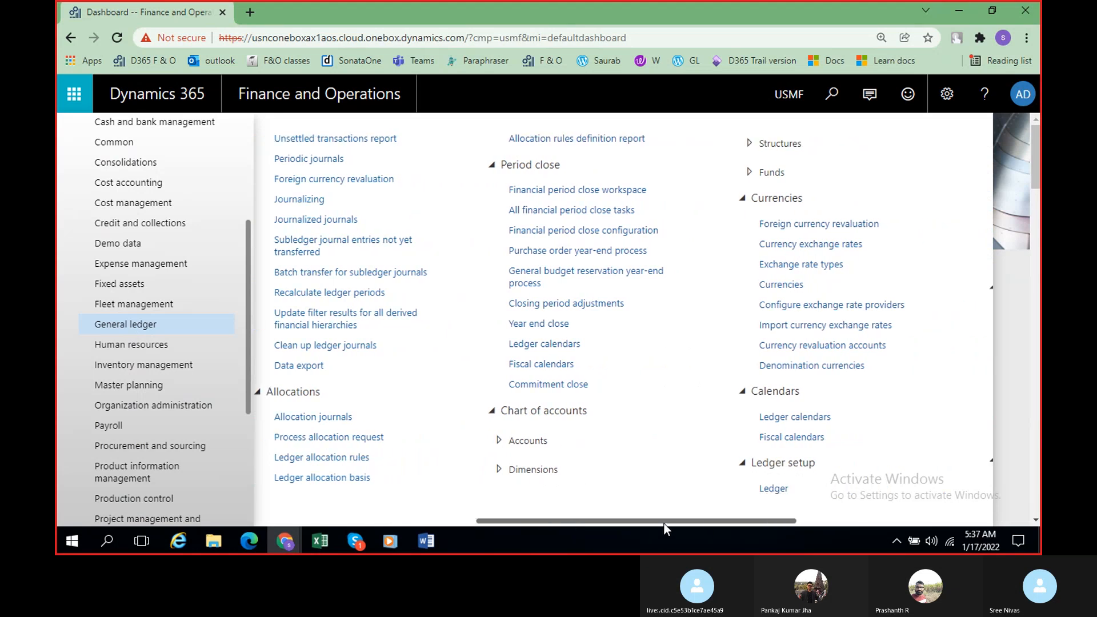
click(500, 449)
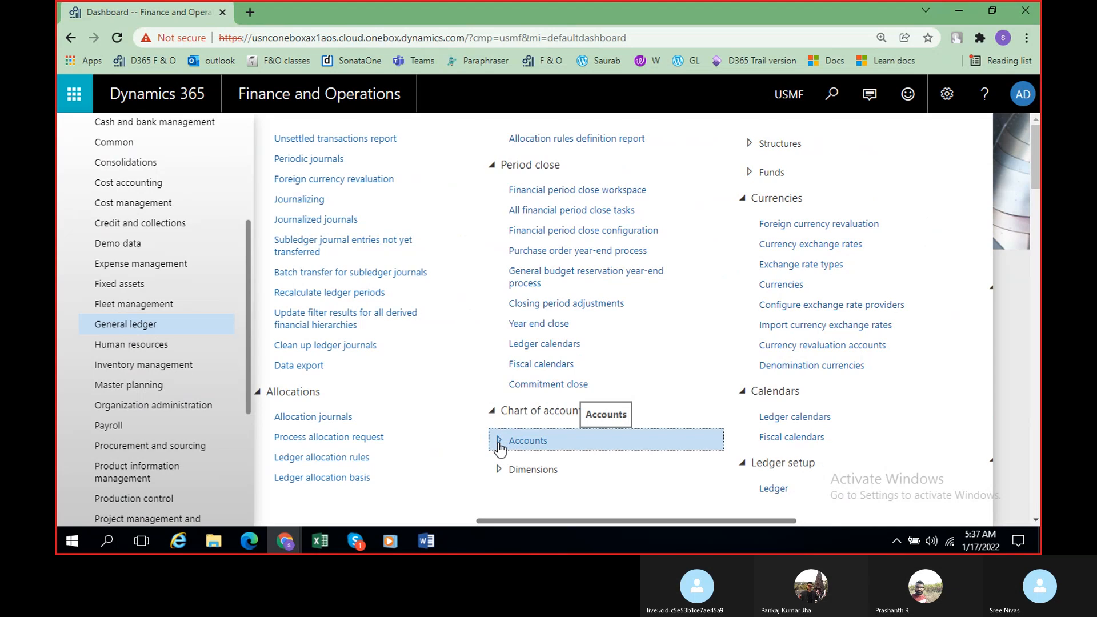
click(500, 448)
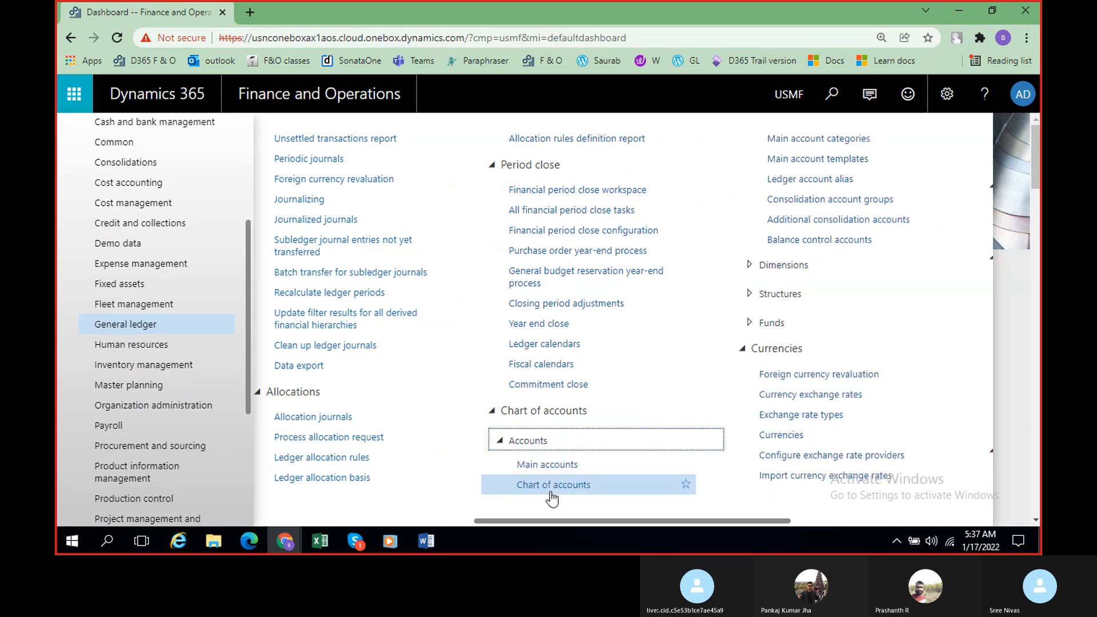
click(574, 497)
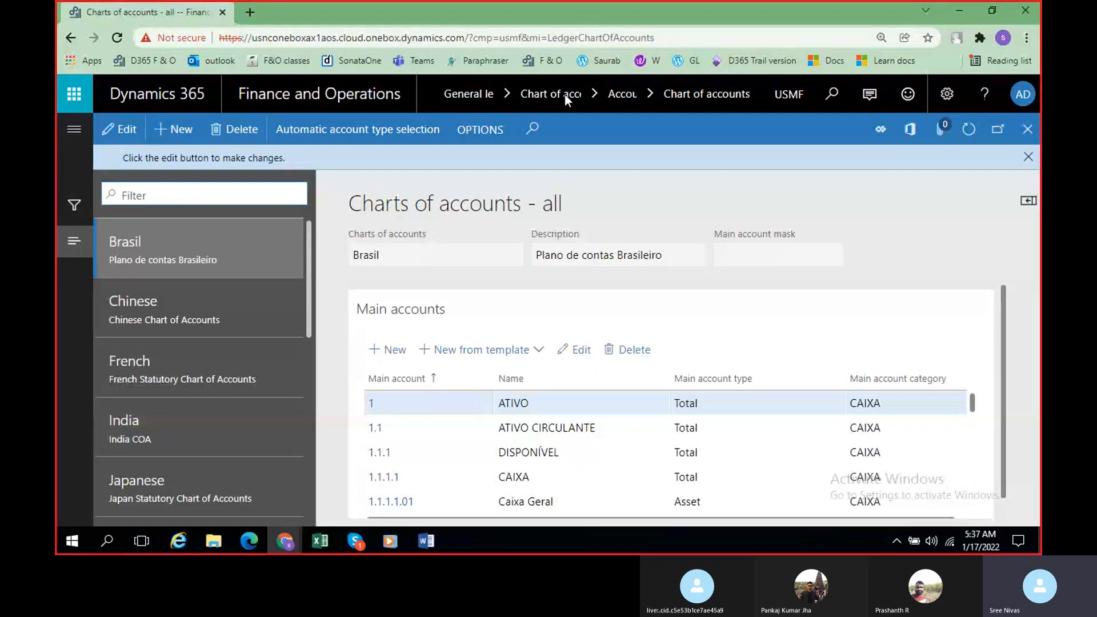
Step: Retrace the navigation through General ledger and reopen the Chart of accounts page
click(73, 130)
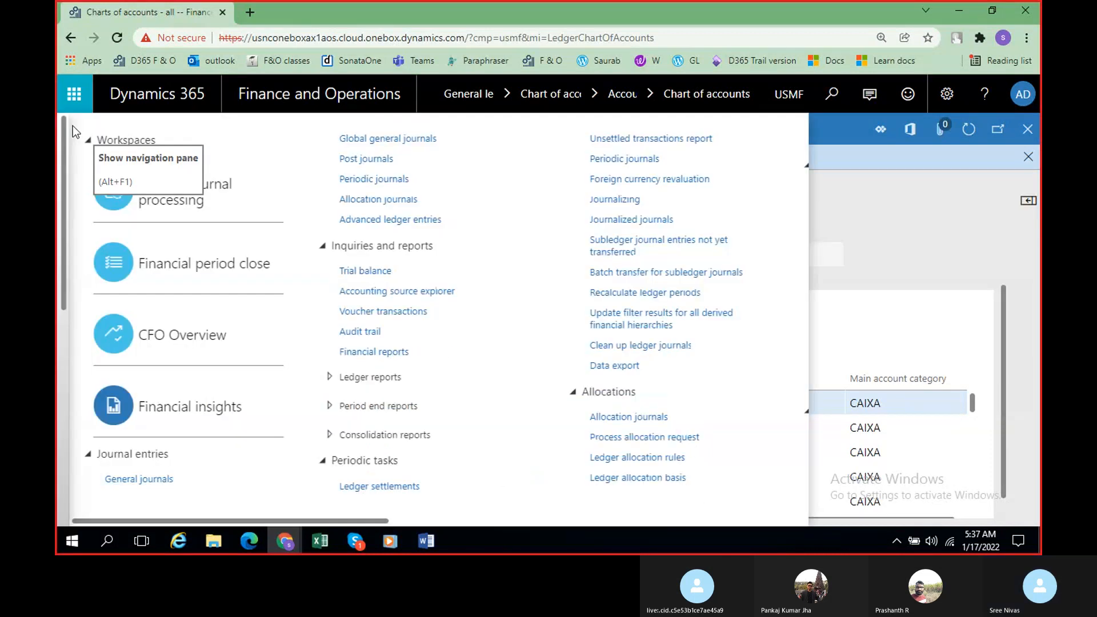
drag(554, 522, 795, 523)
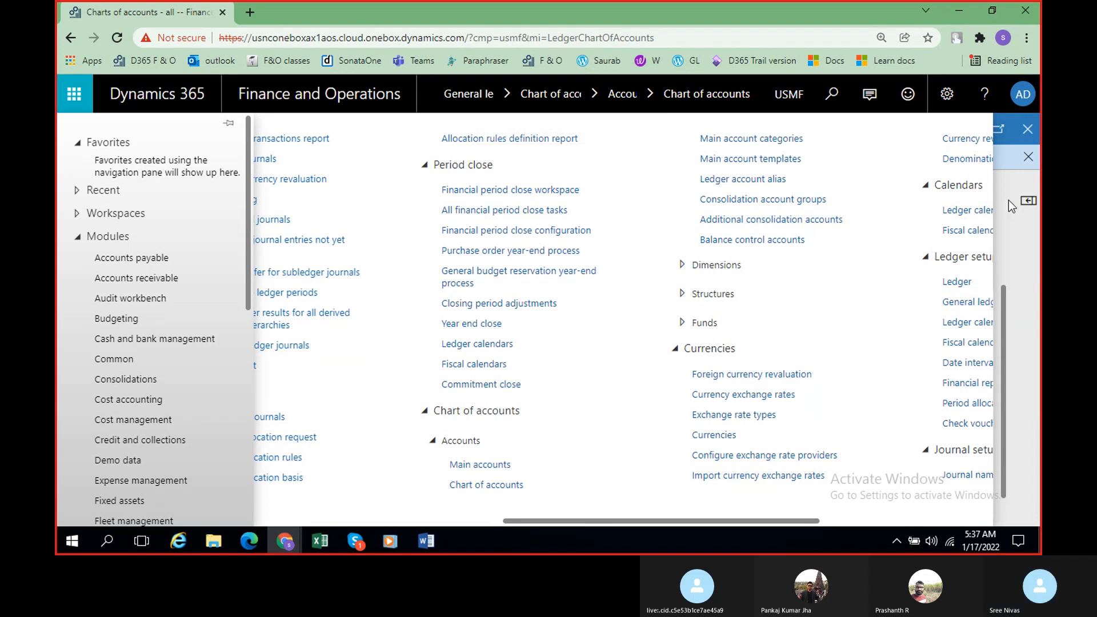
click(501, 490)
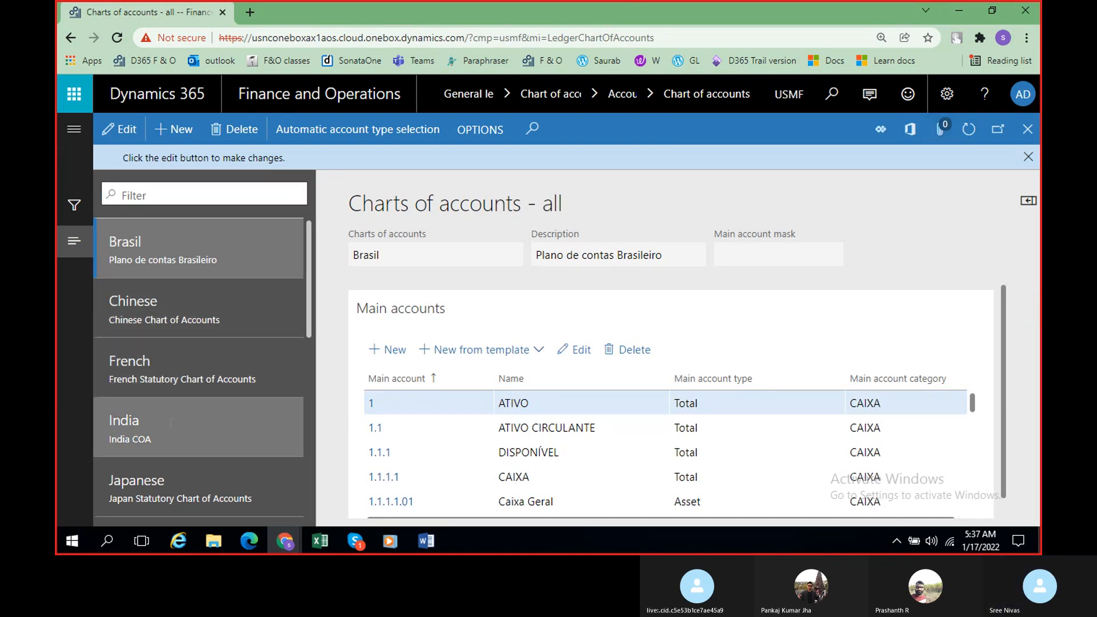
Step: View the main accounts of the India chart of accounts and look through the remaining charts in the list
click(170, 422)
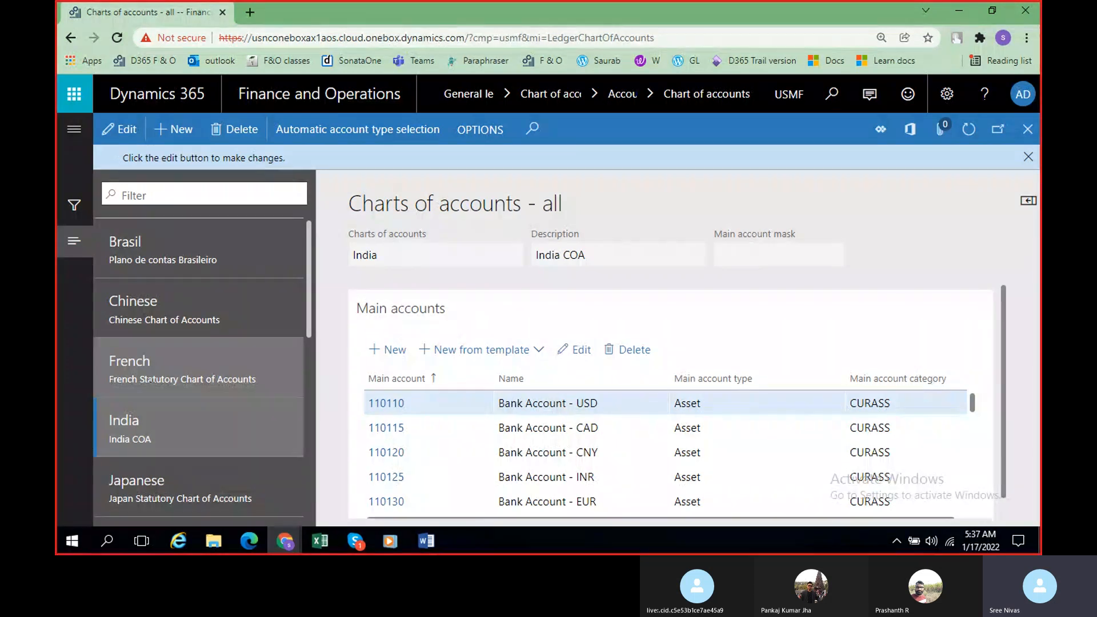
scroll(188, 377, down, 6)
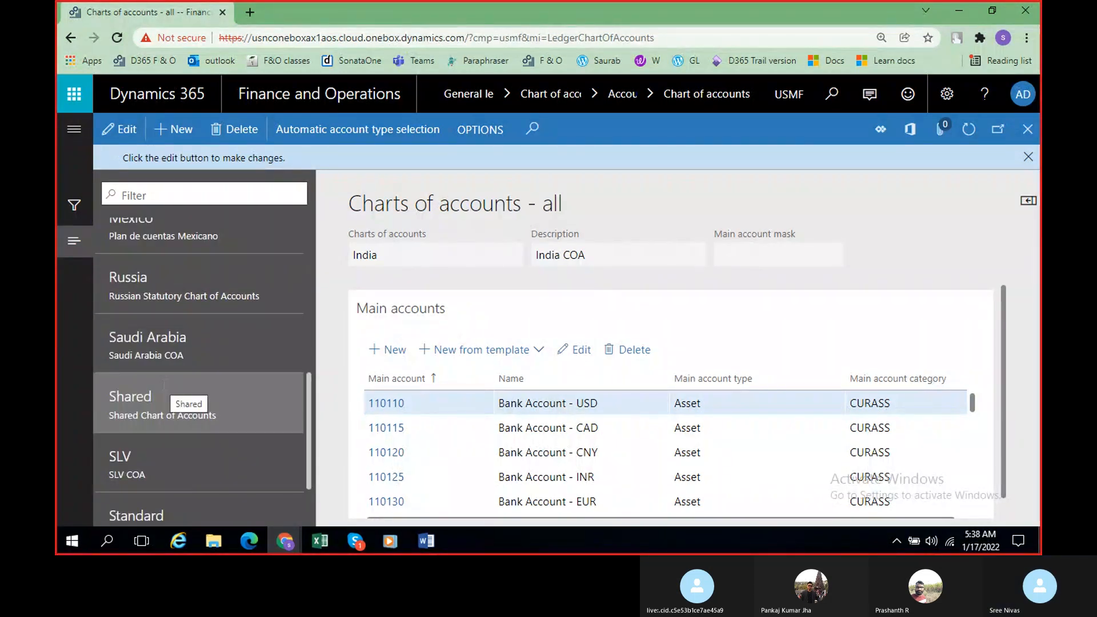
scroll(164, 384, down, 2)
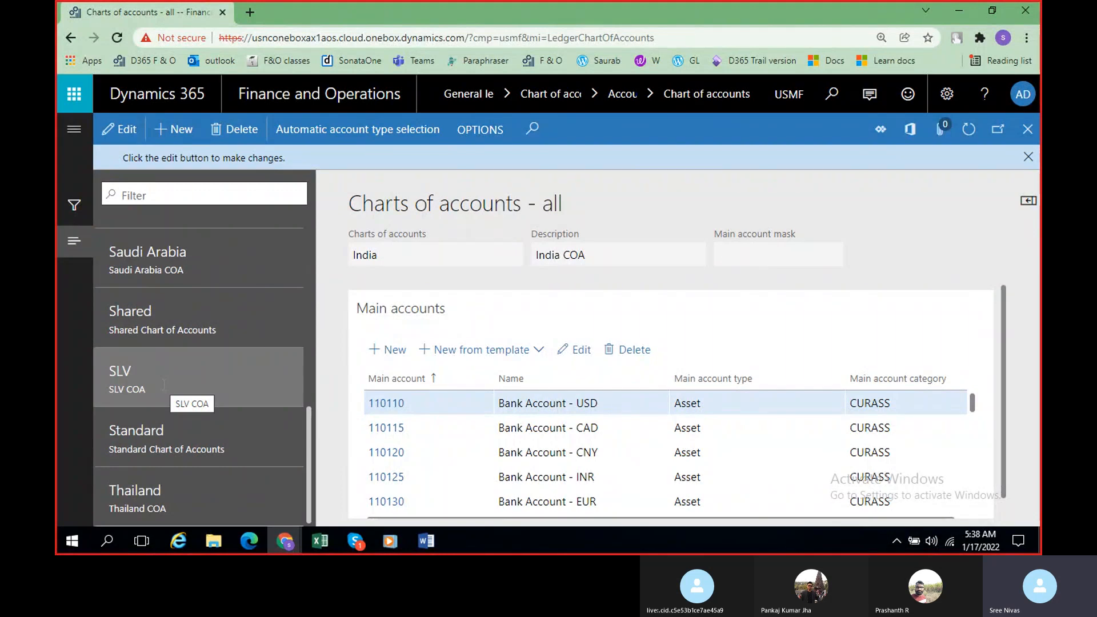
Step: Return to the India entry in the charts list and examine its main accounts from the bank accounts through the deposit accounts
scroll(164, 384, up, 3)
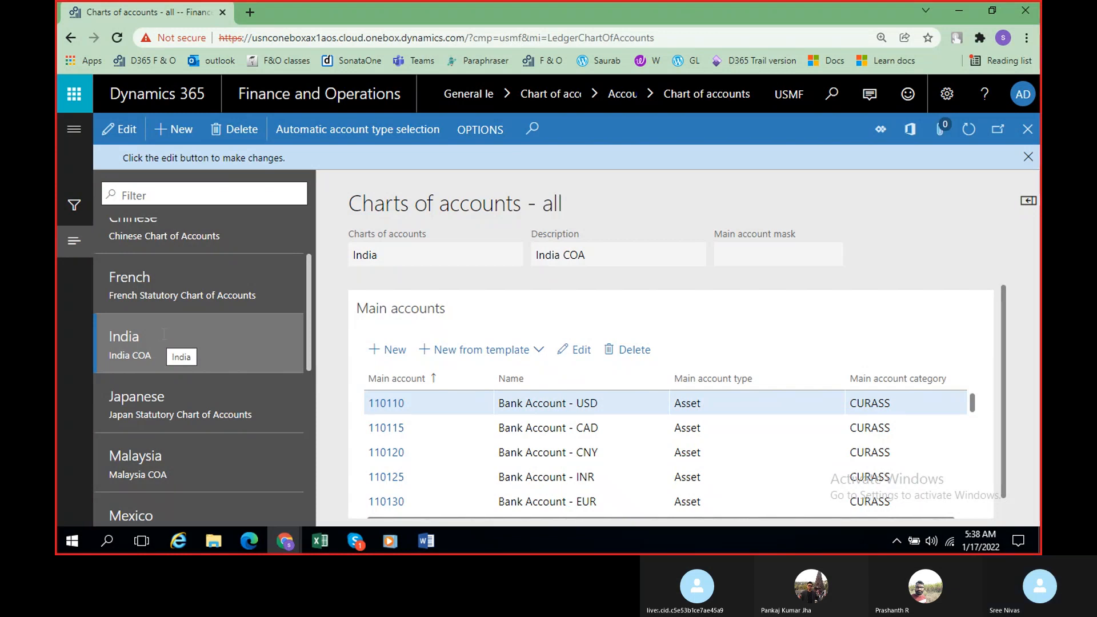
scroll(773, 443, down, 5)
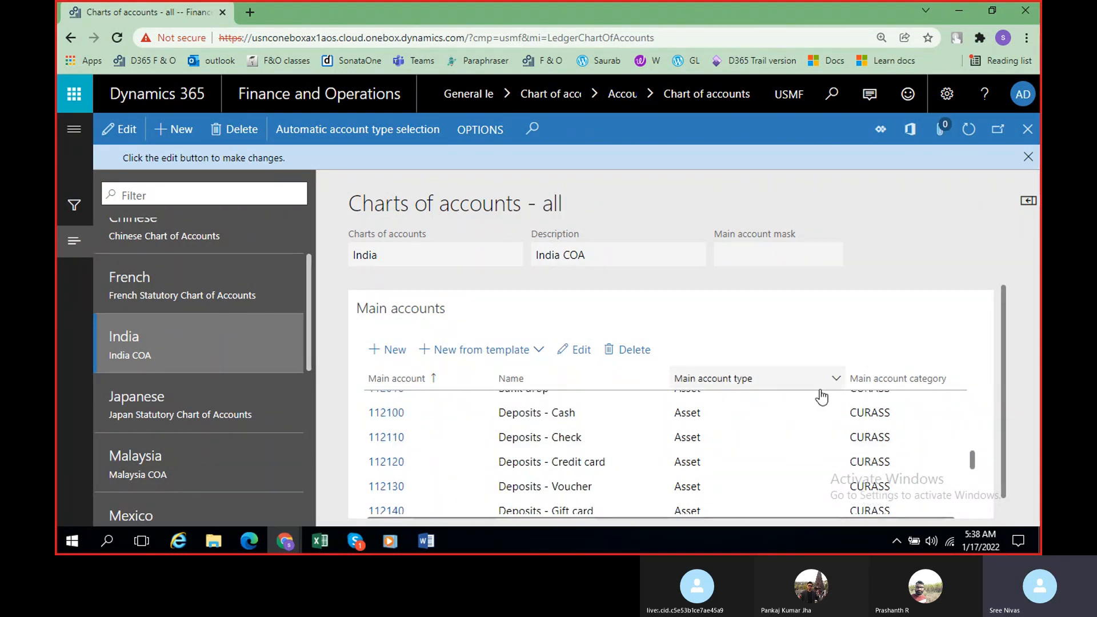
scroll(760, 379, up, 5)
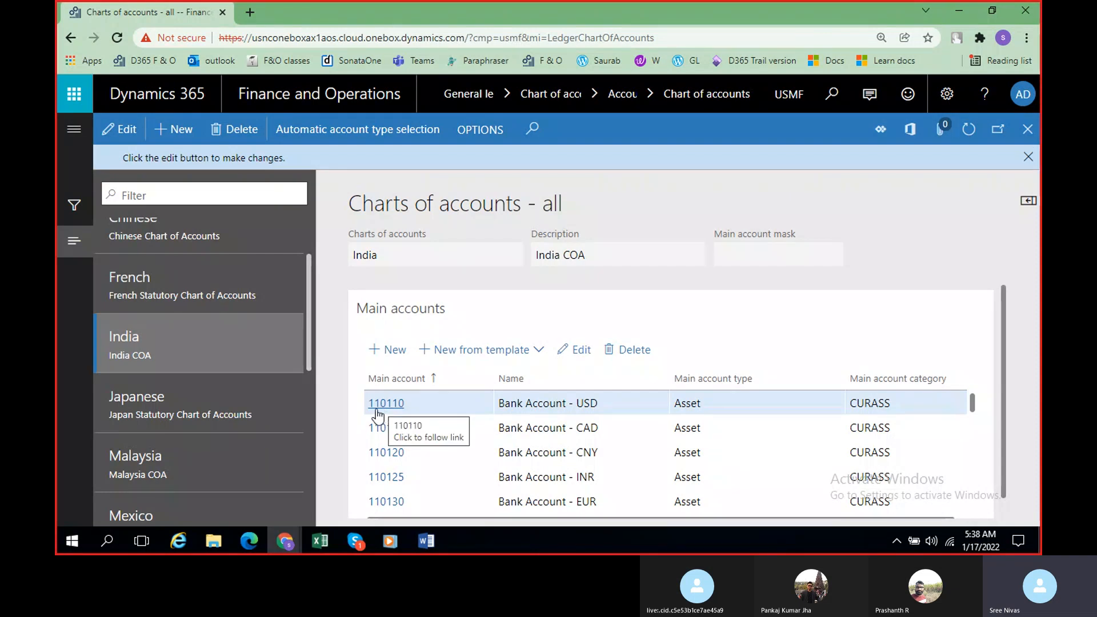
scroll(465, 438, down, 2)
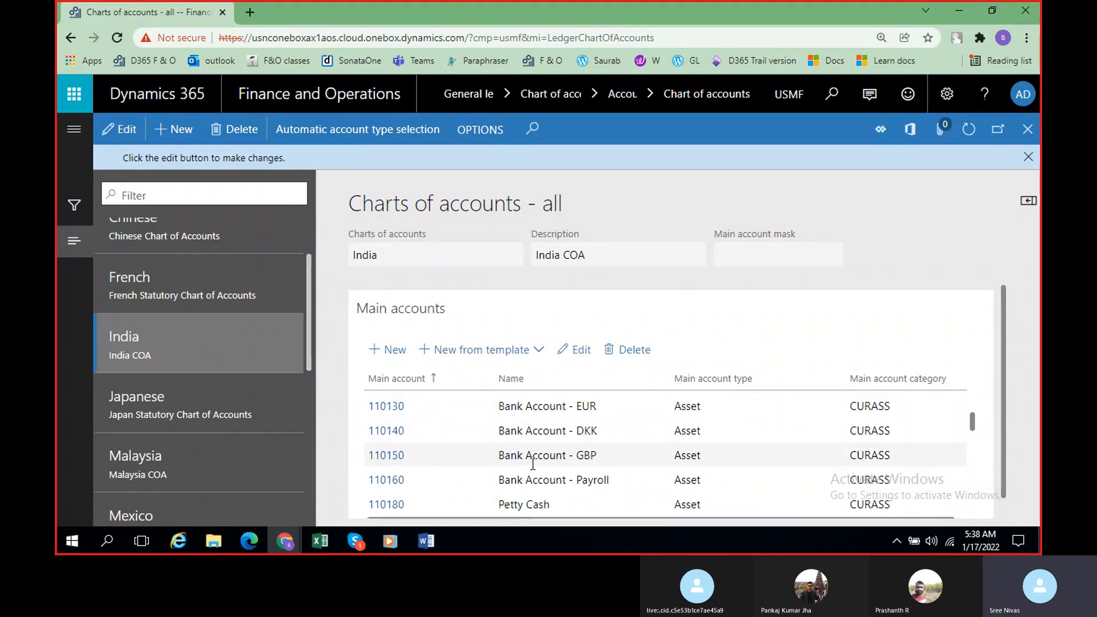
scroll(532, 464, down, 2)
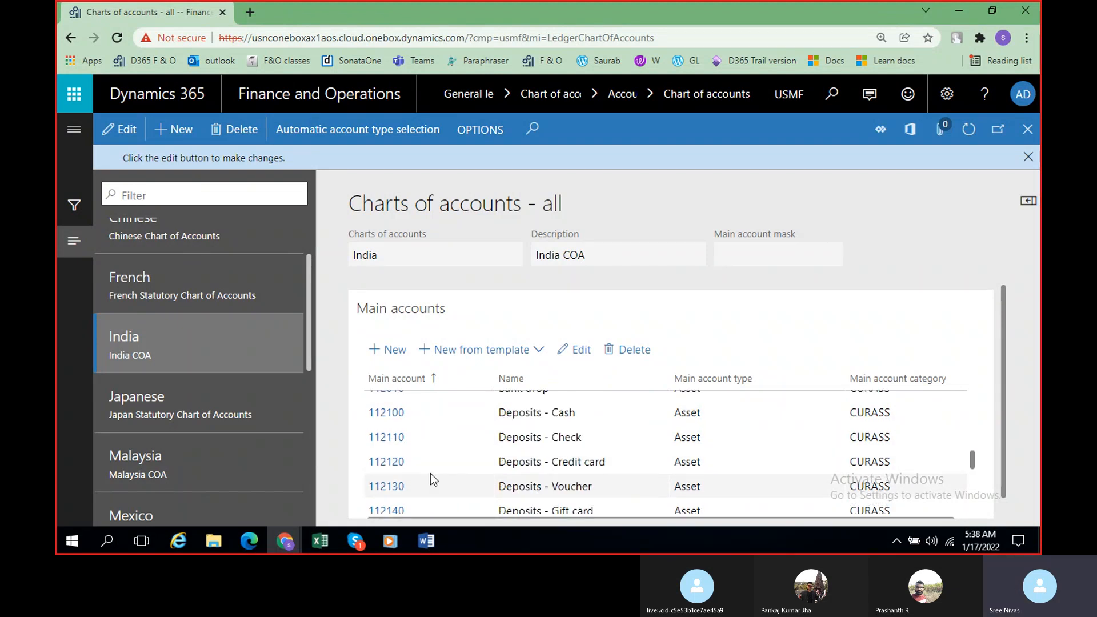
scroll(430, 476, up, 1)
scroll(422, 481, up, 3)
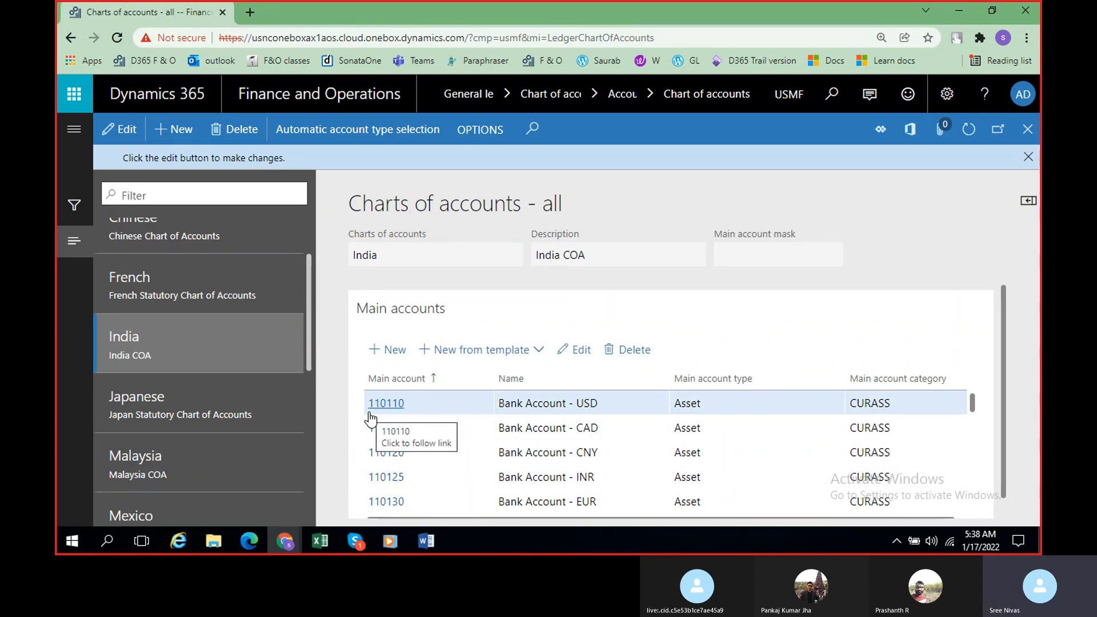
scroll(376, 419, down, 2)
scroll(376, 419, down, 4)
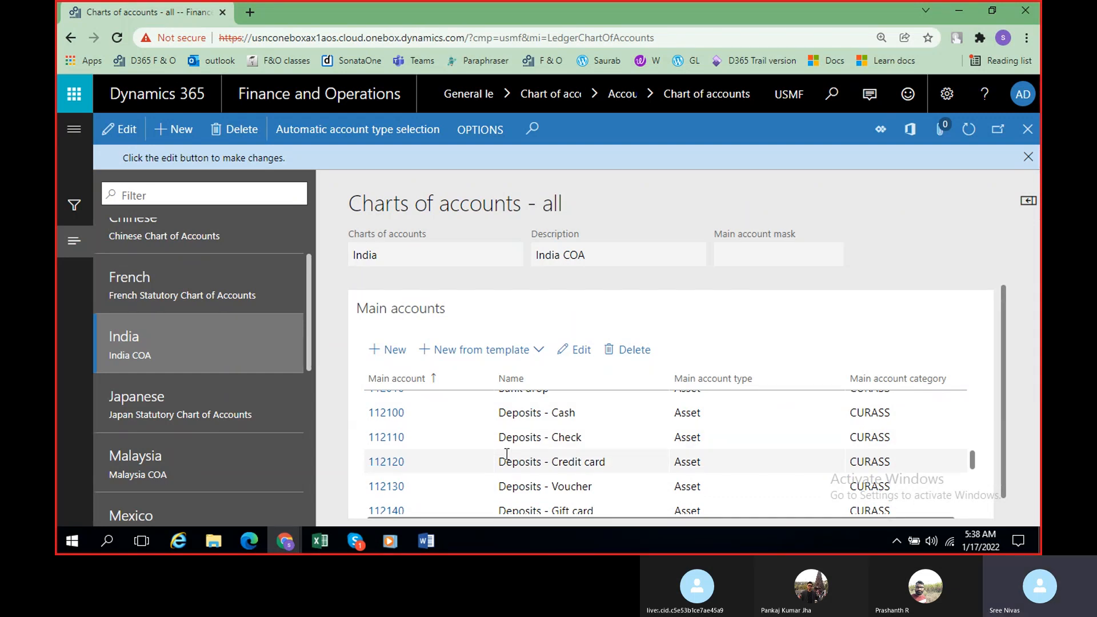
scroll(490, 450, up, 2)
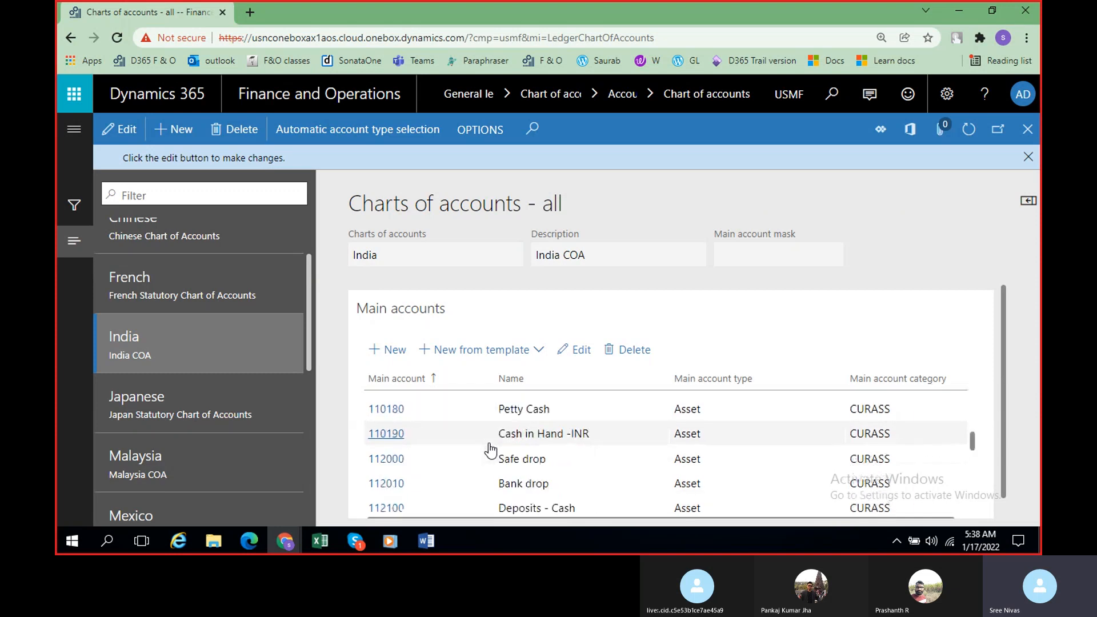
scroll(490, 450, down, 4)
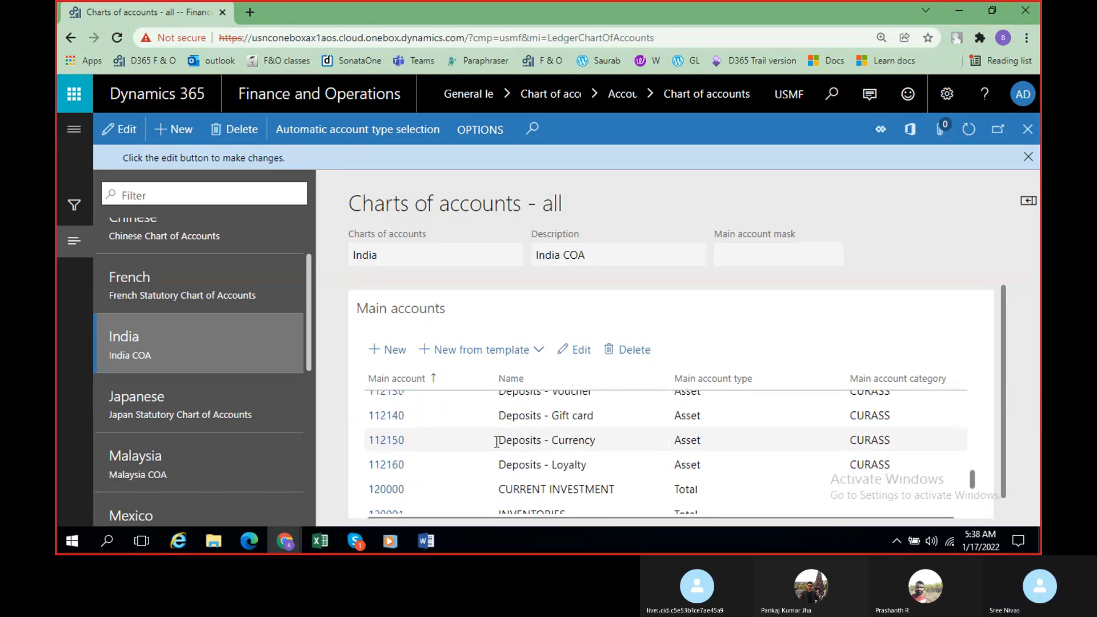
scroll(389, 423, up, 6)
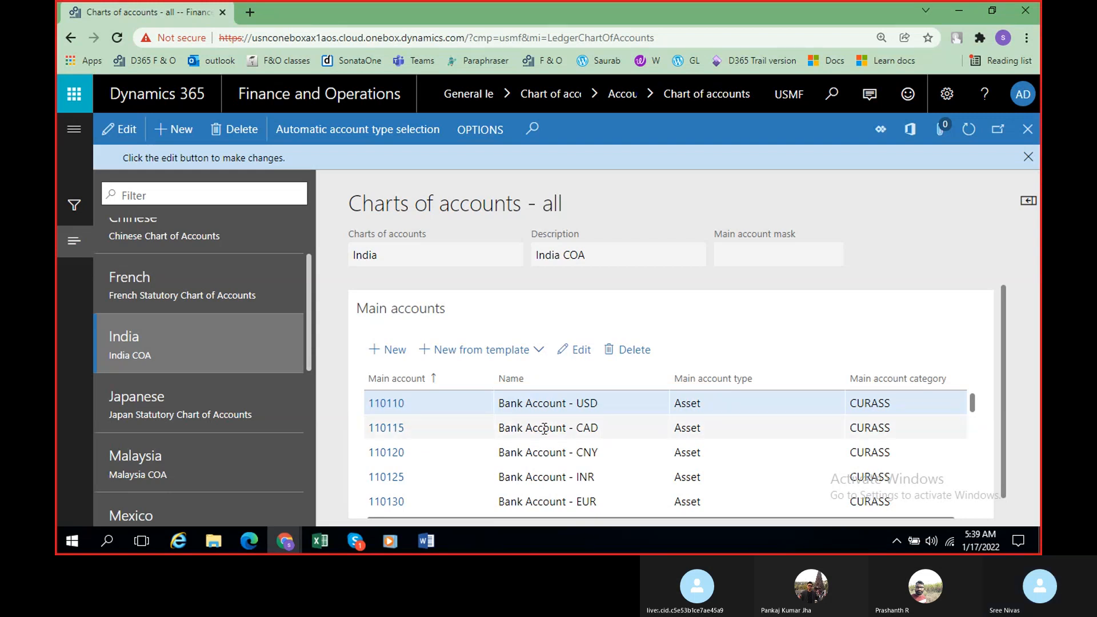
Step: Compare the main account numbers of the India chart's bank, petty cash, cash in hand and safe drop accounts
scroll(457, 451, down, 5)
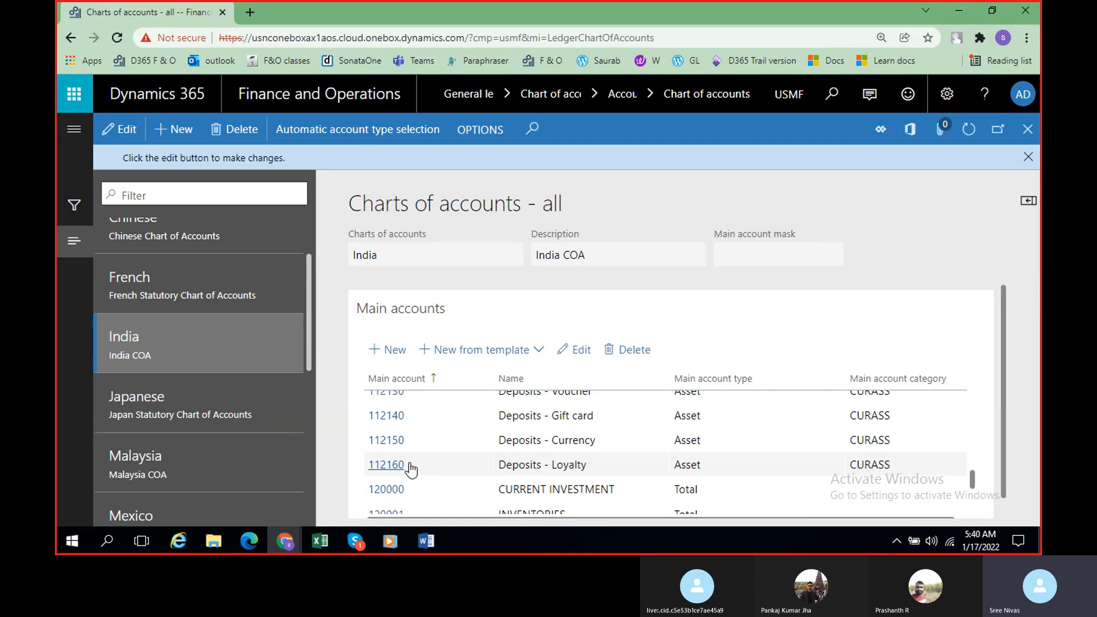
scroll(411, 467, up, 5)
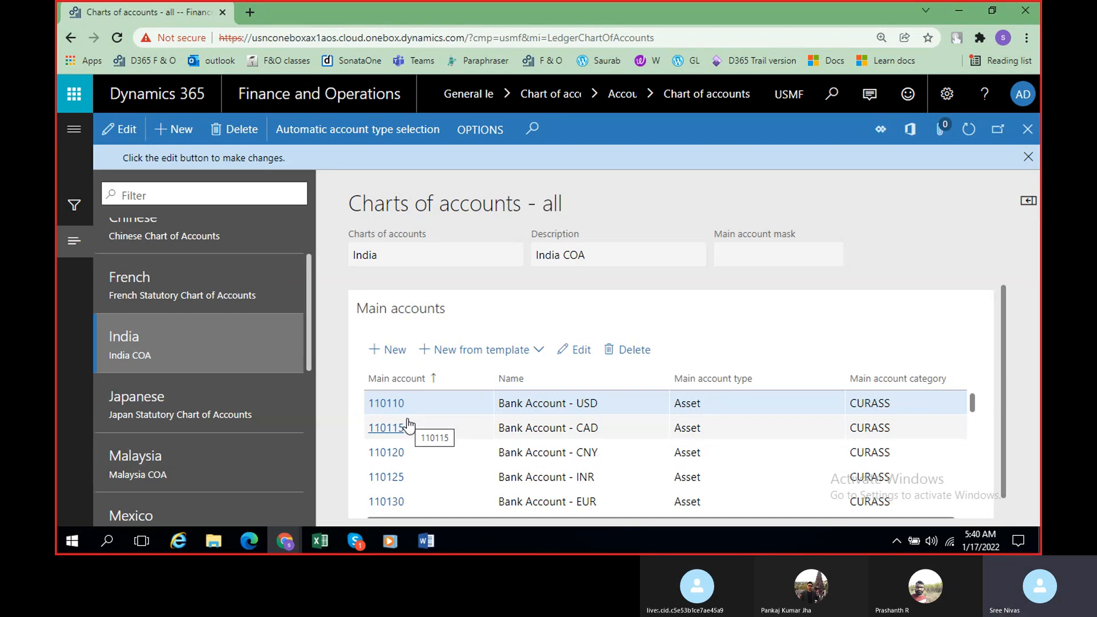
scroll(408, 424, down, 3)
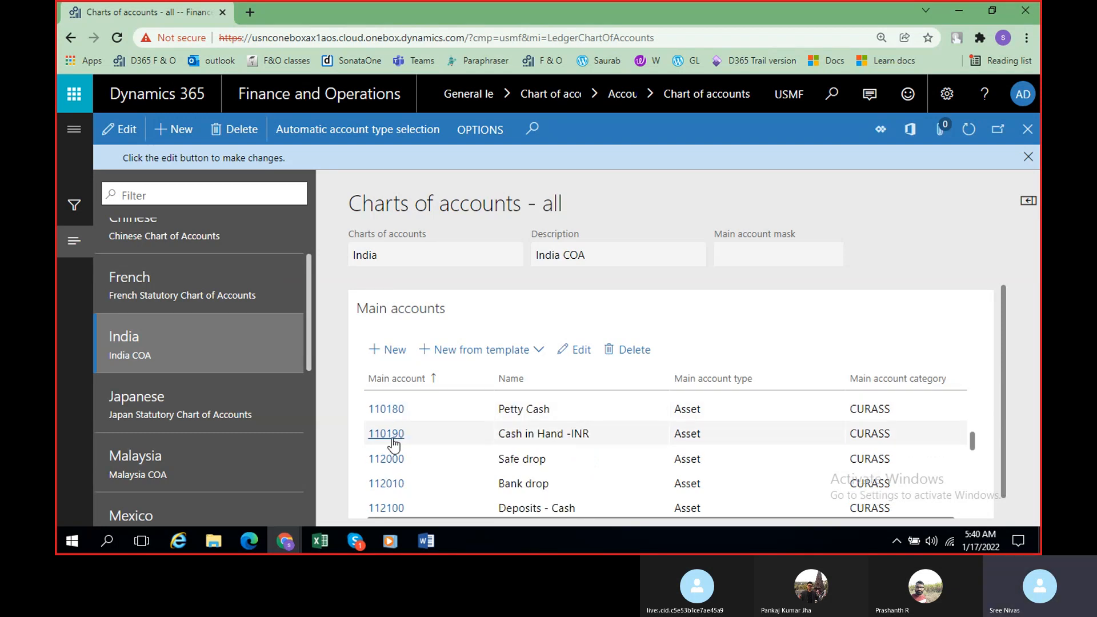
scroll(408, 425, up, 3)
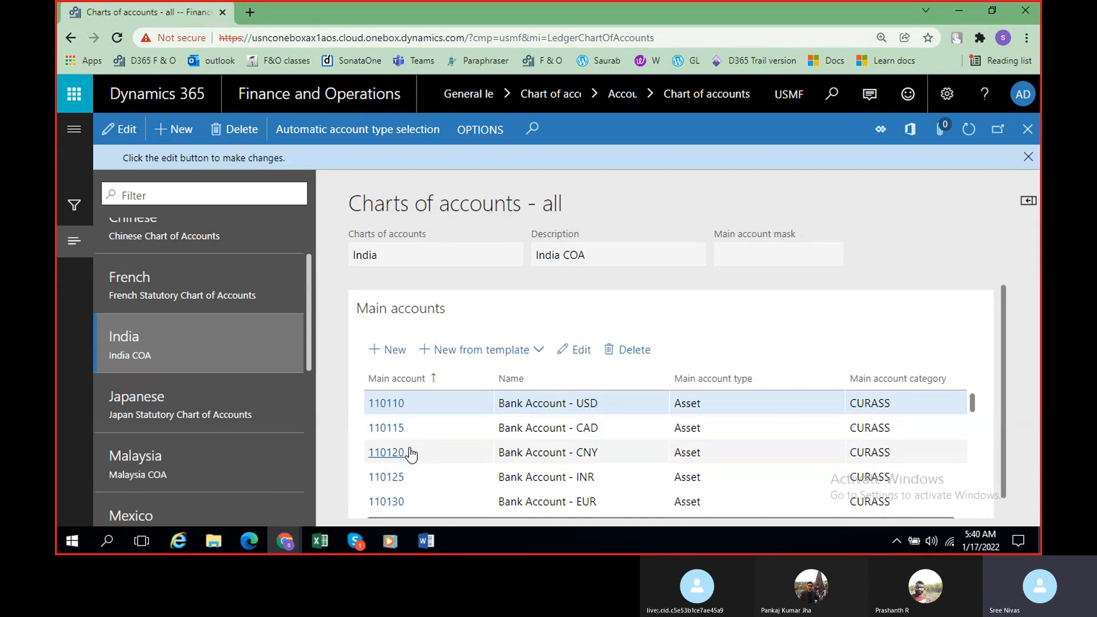
scroll(416, 463, down, 1)
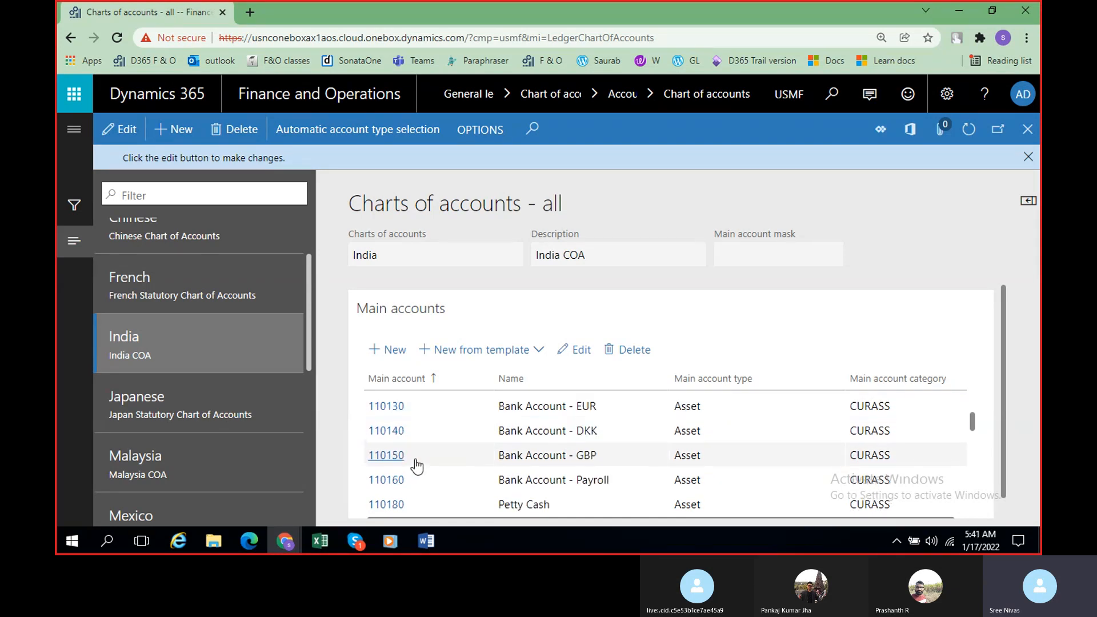
scroll(417, 463, down, 2)
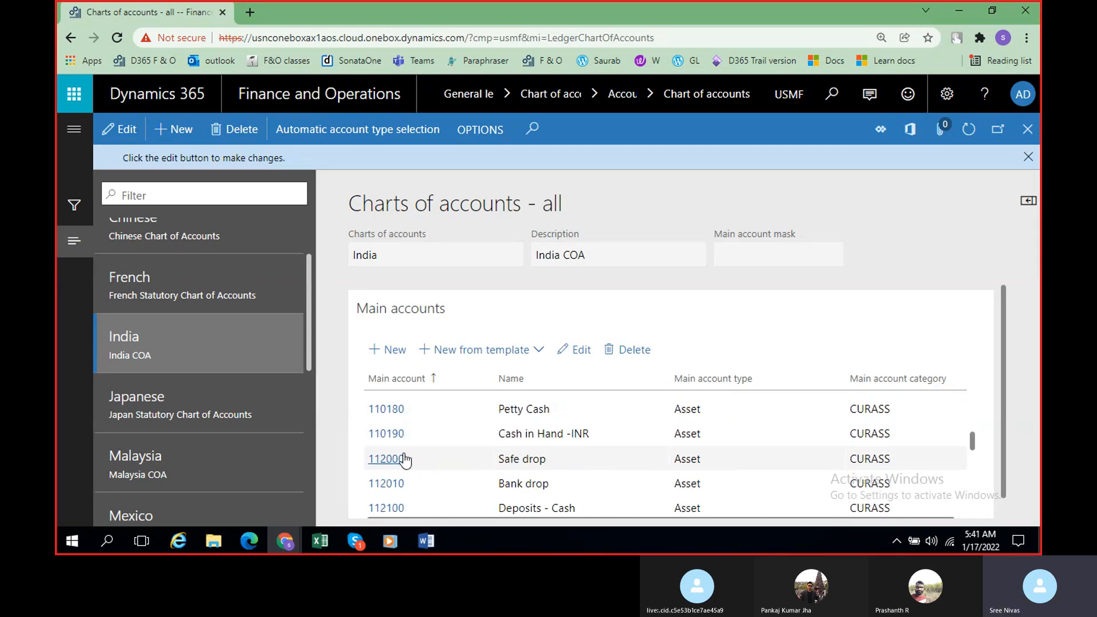
scroll(405, 457, up, 1)
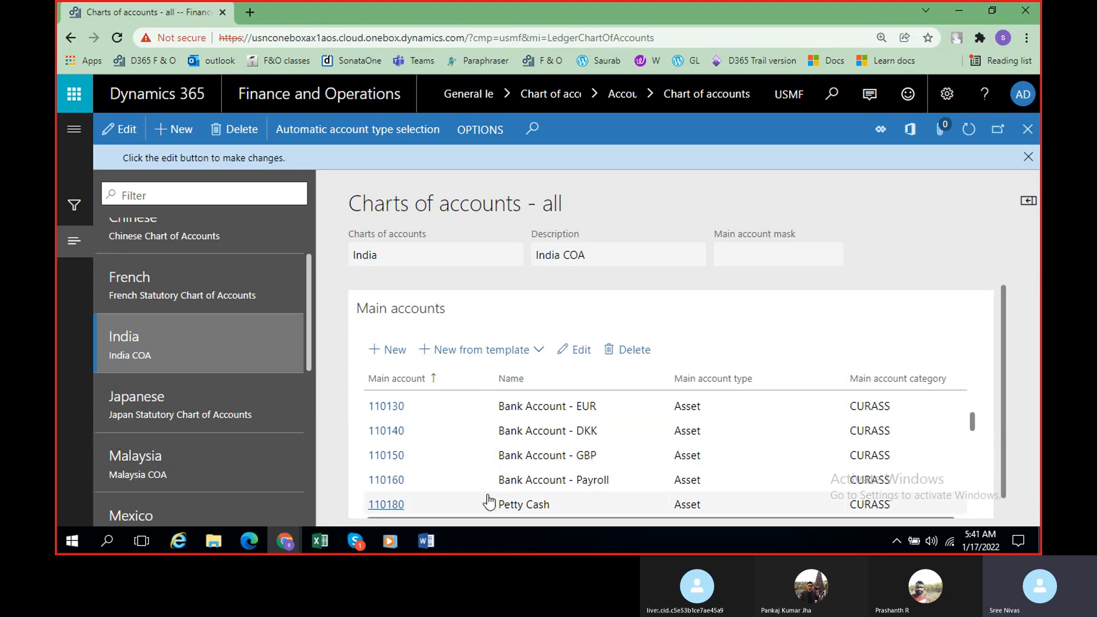
scroll(551, 460, up, 2)
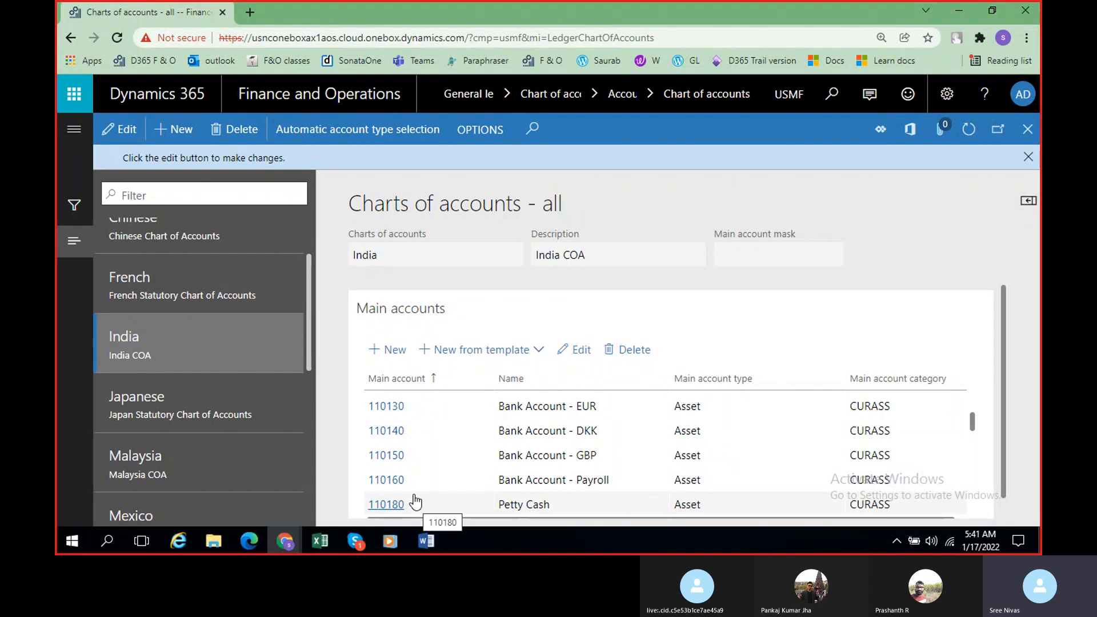
scroll(415, 501, down, 5)
scroll(415, 497, up, 2)
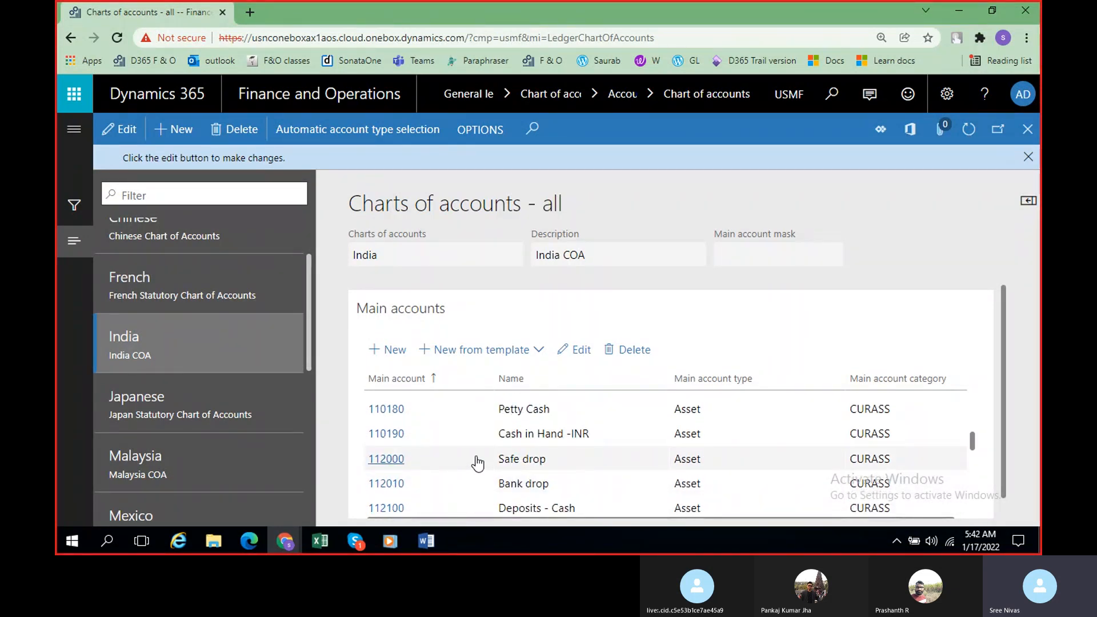
scroll(477, 464, up, 2)
scroll(525, 473, down, 2)
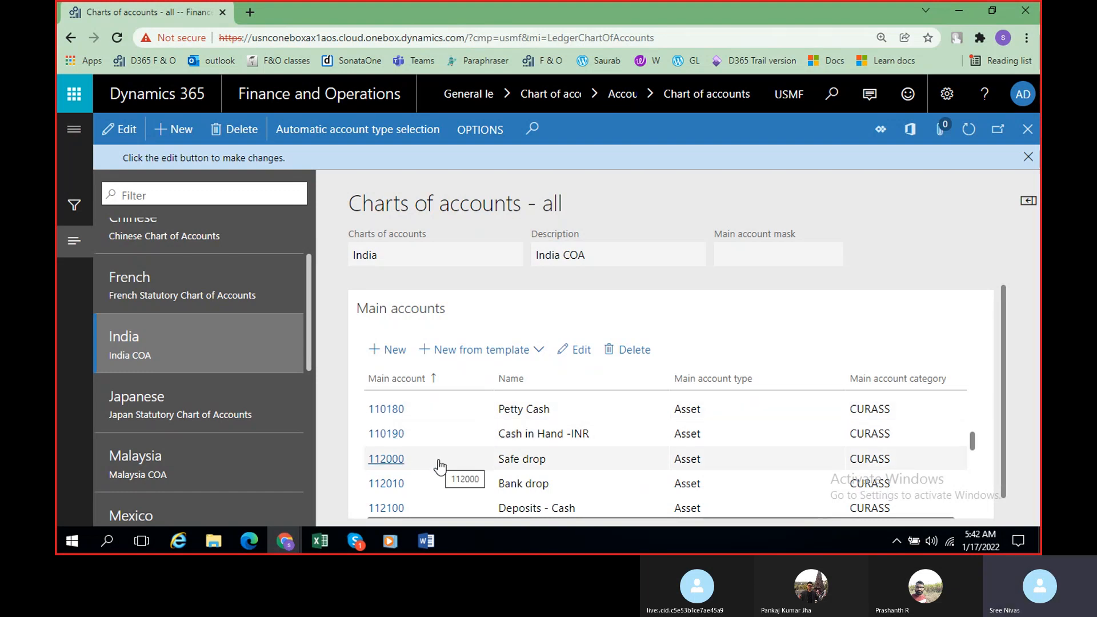
Step: Examine the India chart's remaining asset accounts, from the current asset totals through trade receivables, taxes and inventory to fixed assets and depreciation
scroll(440, 467, down, 3)
scroll(440, 467, down, 2)
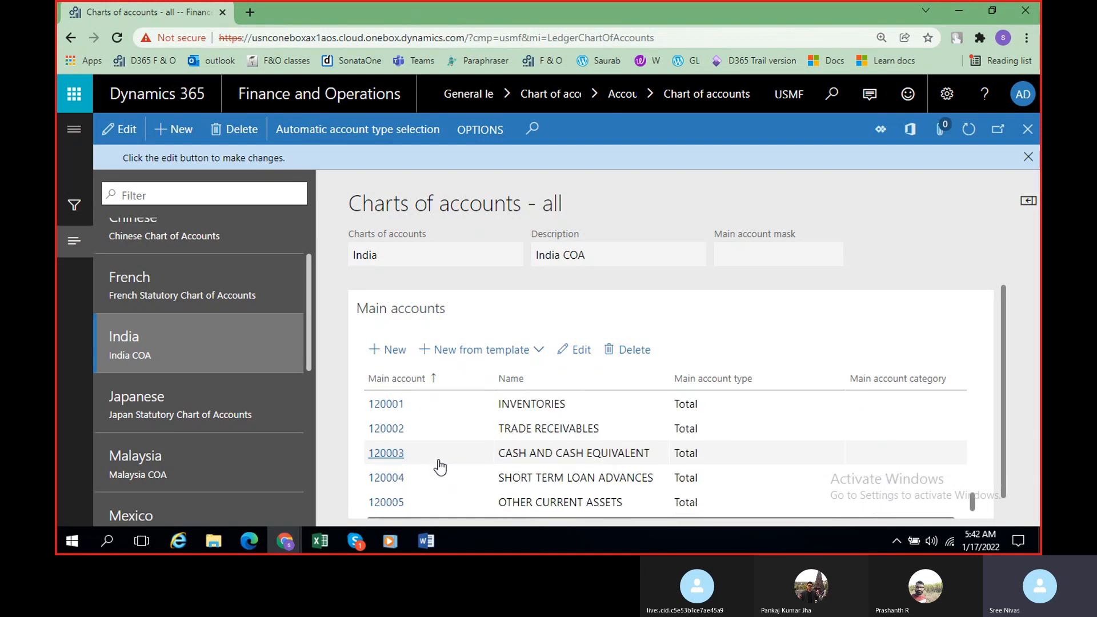
scroll(439, 467, down, 1)
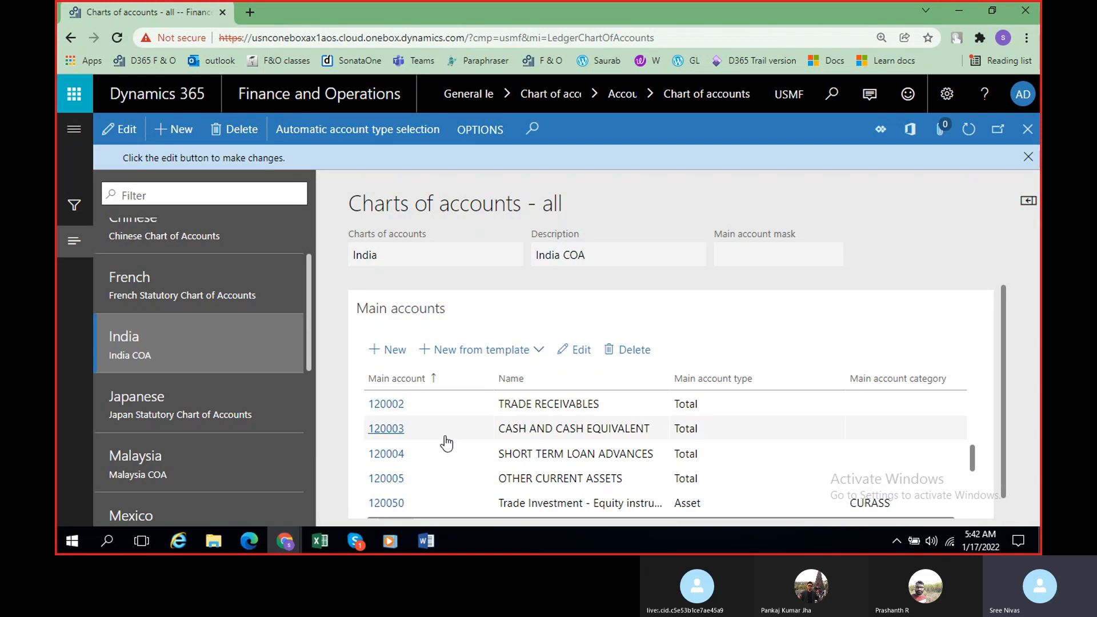
scroll(443, 457, up, 2)
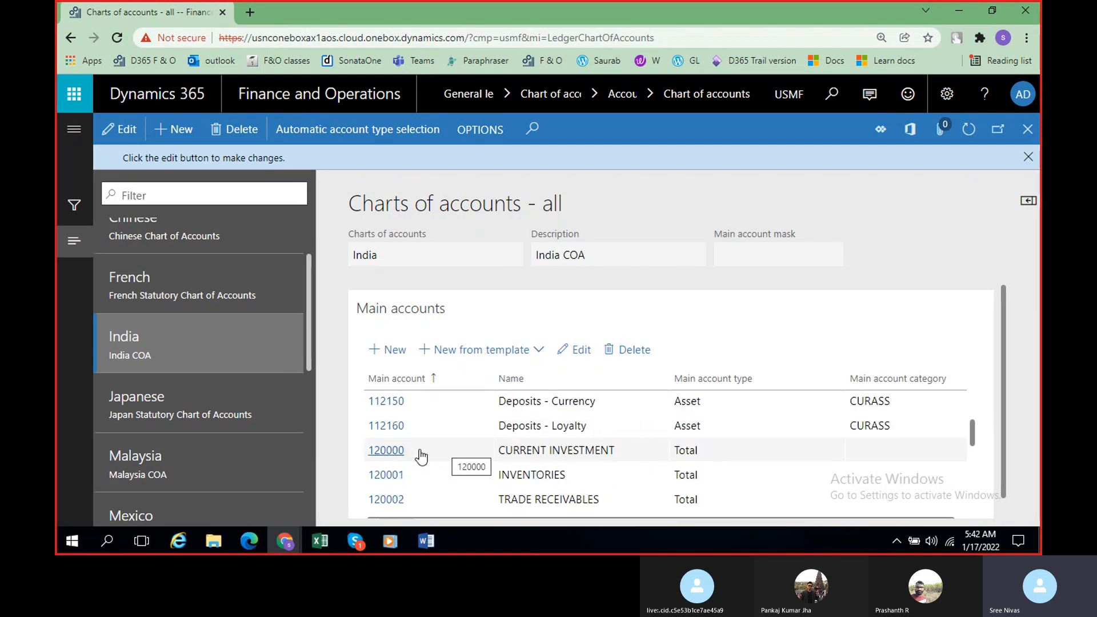
scroll(423, 456, down, 3)
scroll(421, 457, down, 1)
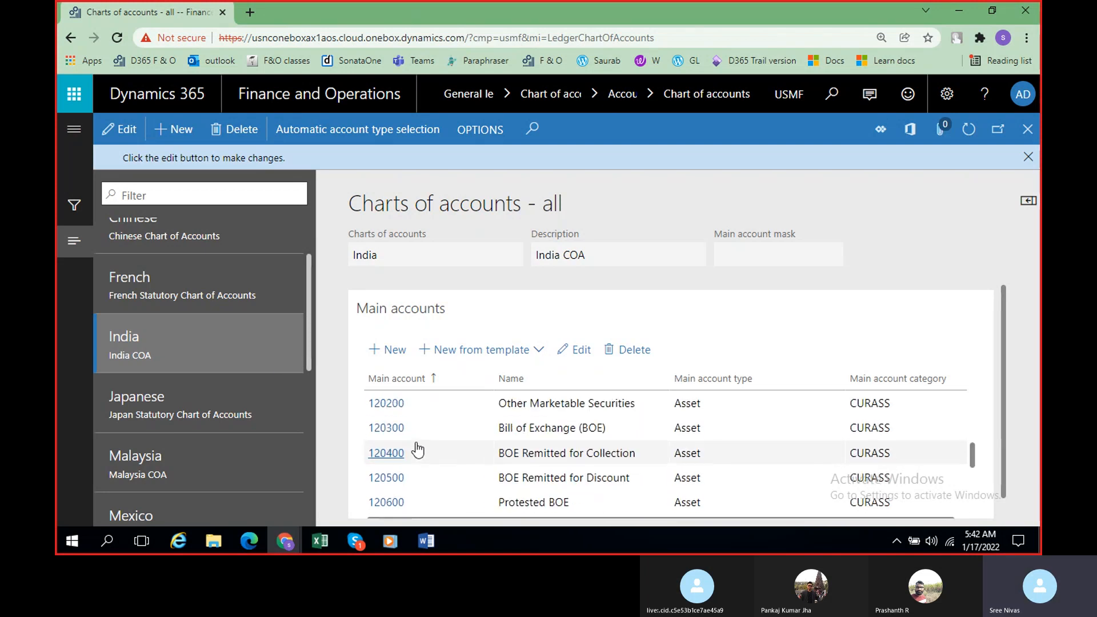
scroll(418, 451, down, 2)
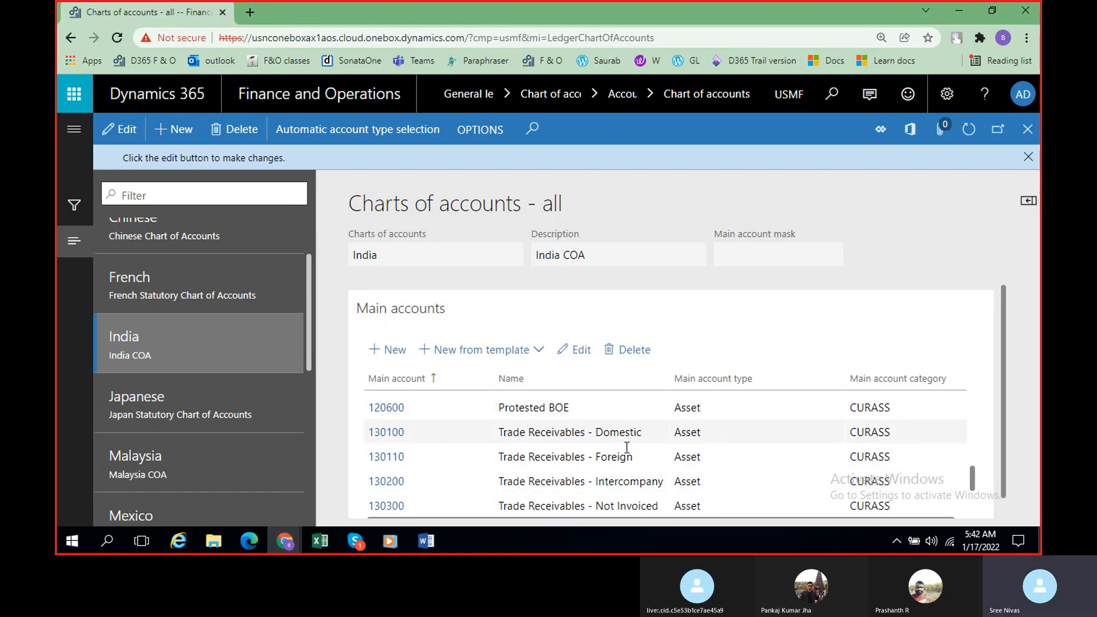
scroll(560, 478, down, 1)
scroll(559, 478, down, 5)
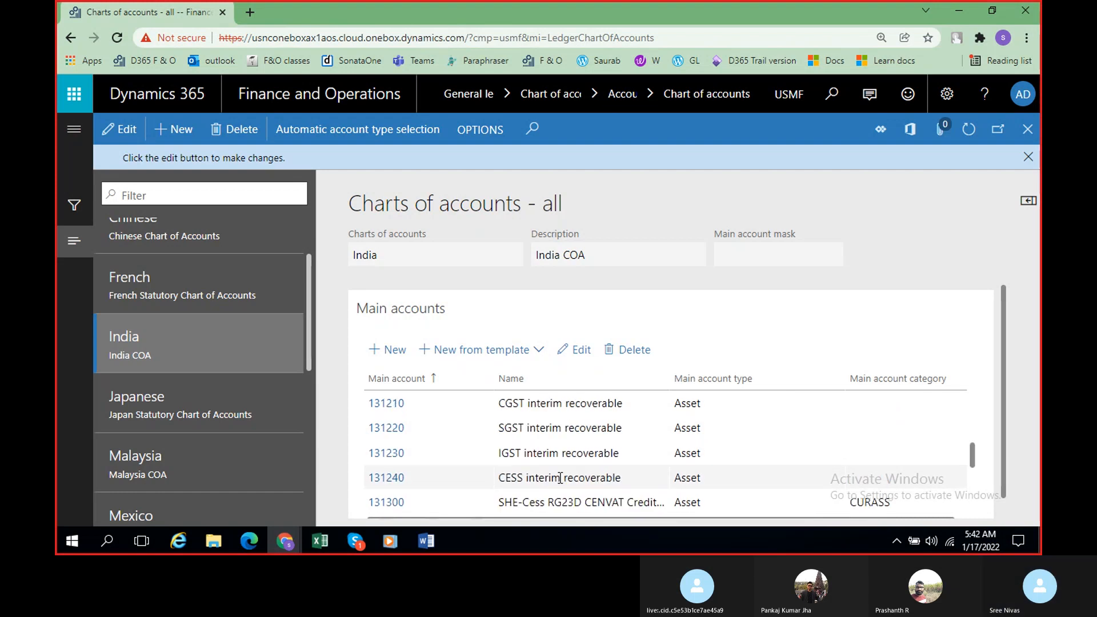
scroll(560, 477, down, 10)
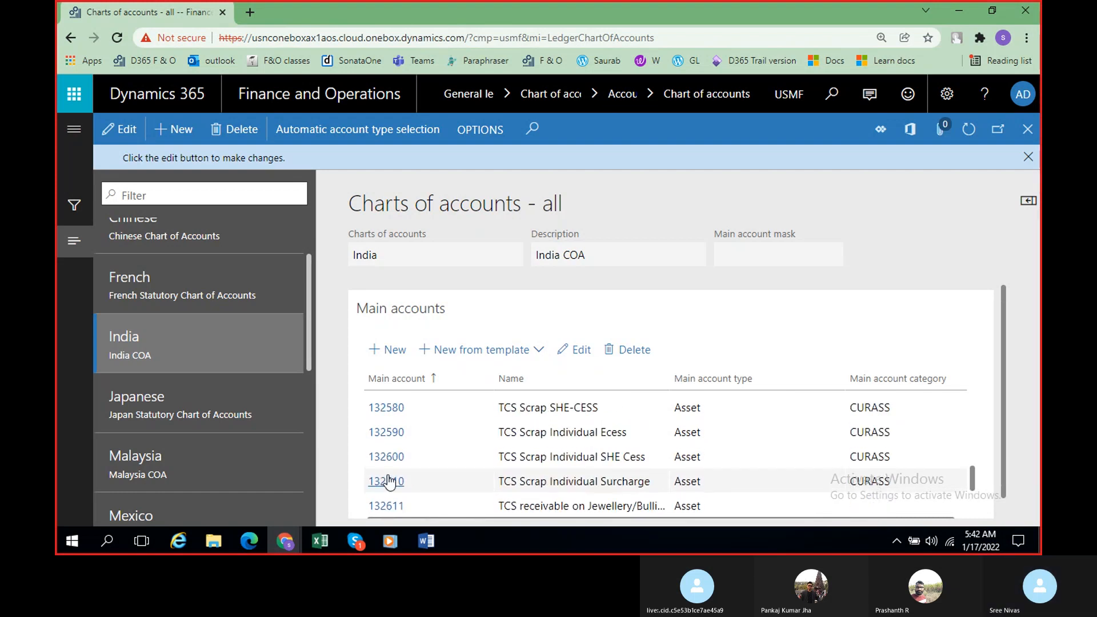
scroll(384, 482, down, 1)
scroll(381, 483, down, 3)
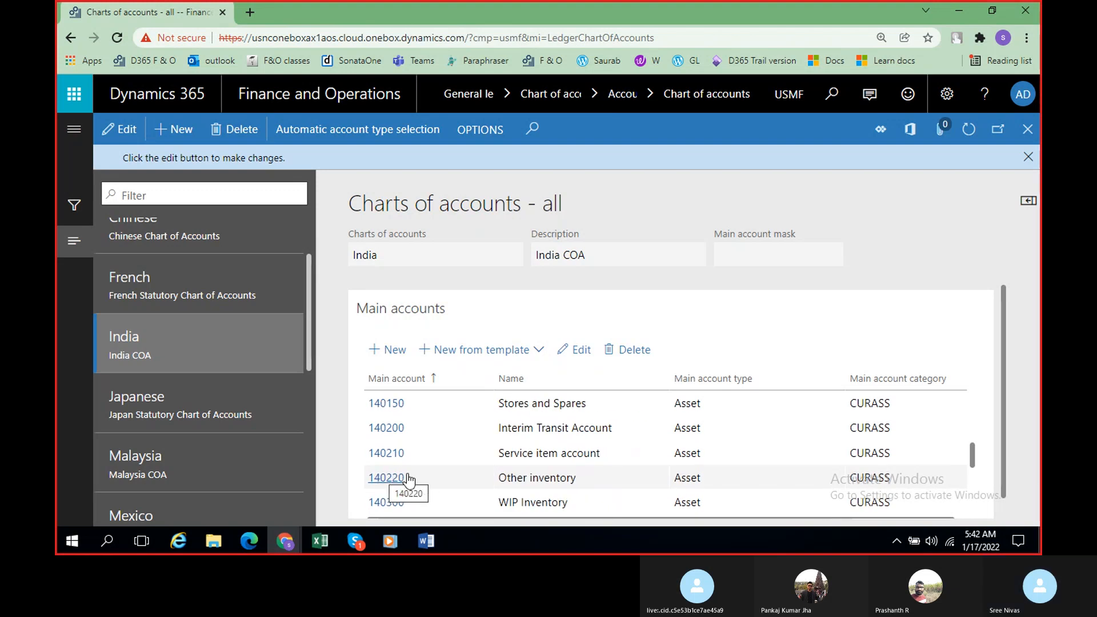
scroll(407, 479, down, 8)
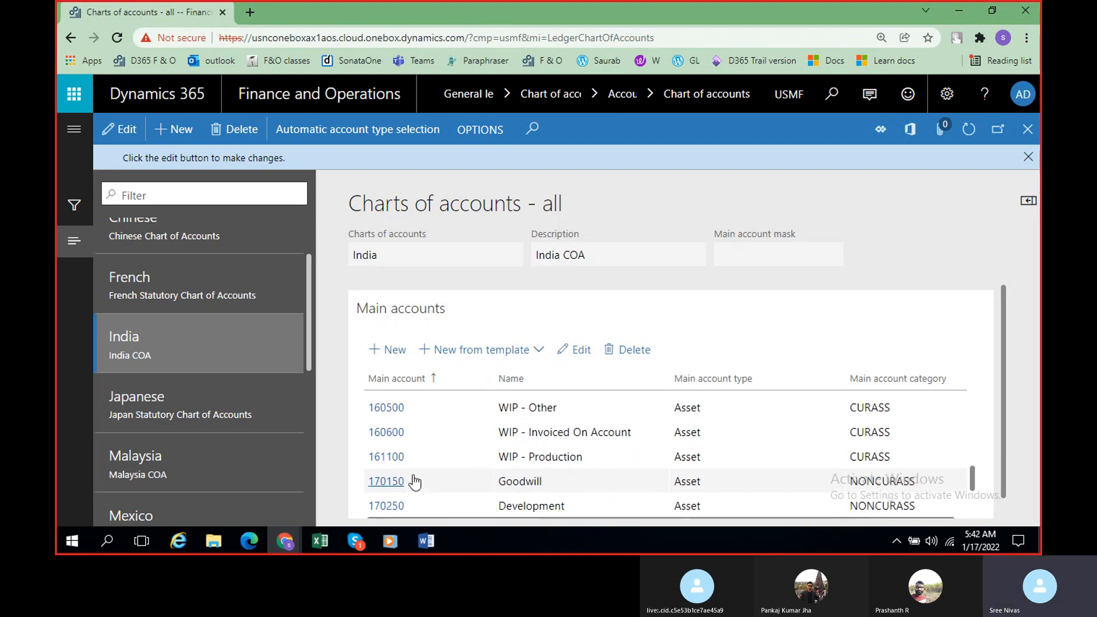
scroll(414, 481, down, 2)
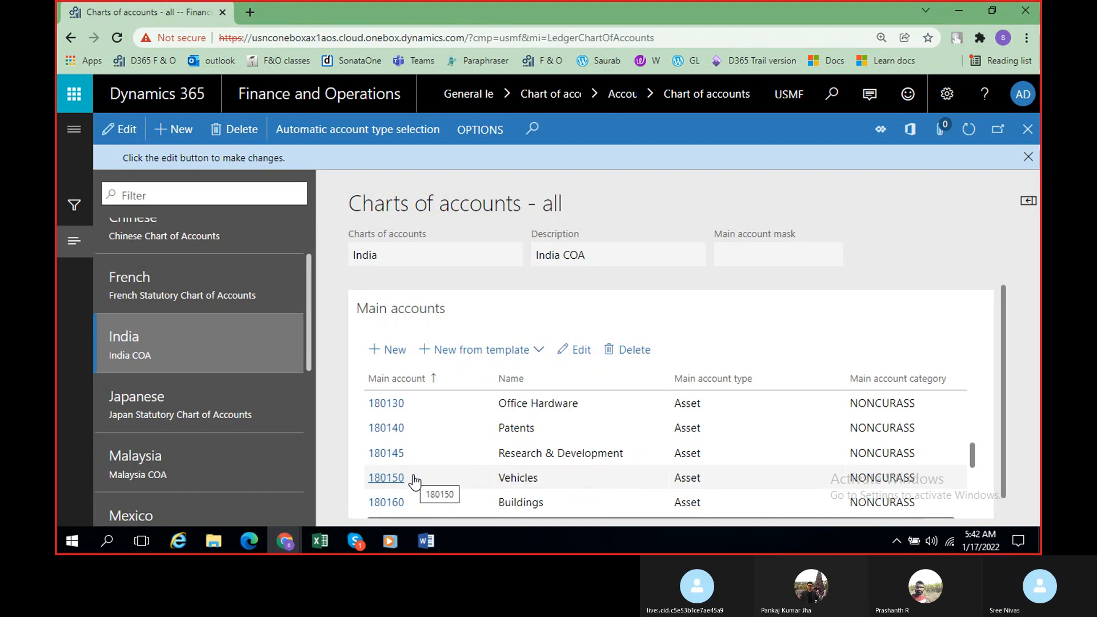
scroll(414, 481, down, 3)
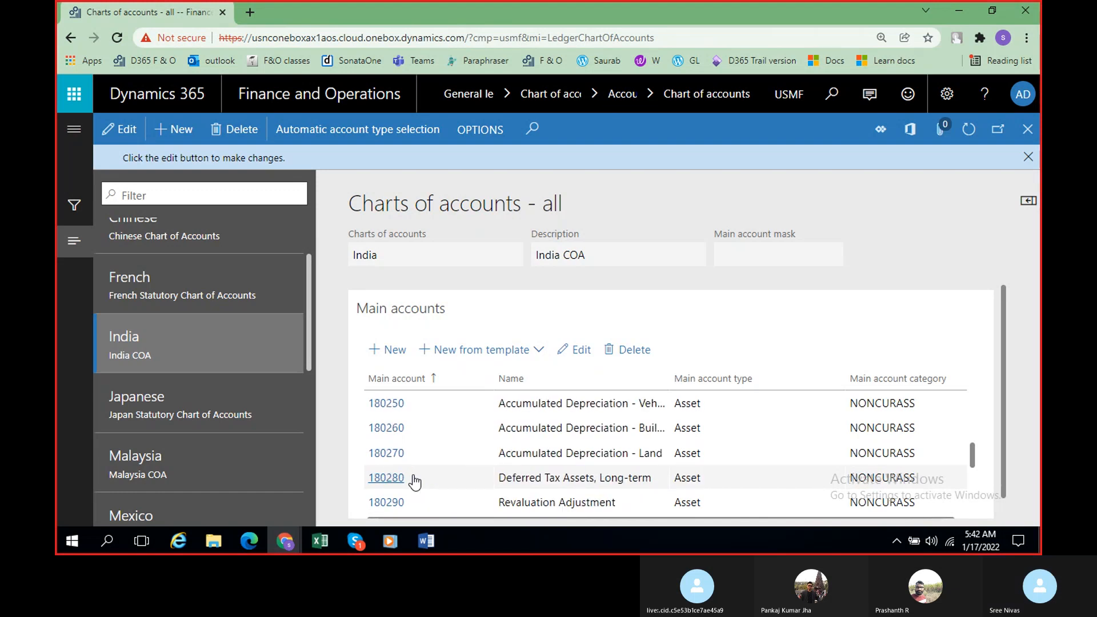
Step: Examine the India chart's liability accounts, from accounts payable through accrued purchases, salaries and freight payable to the TDS payable accounts
scroll(414, 481, down, 4)
scroll(415, 481, up, 3)
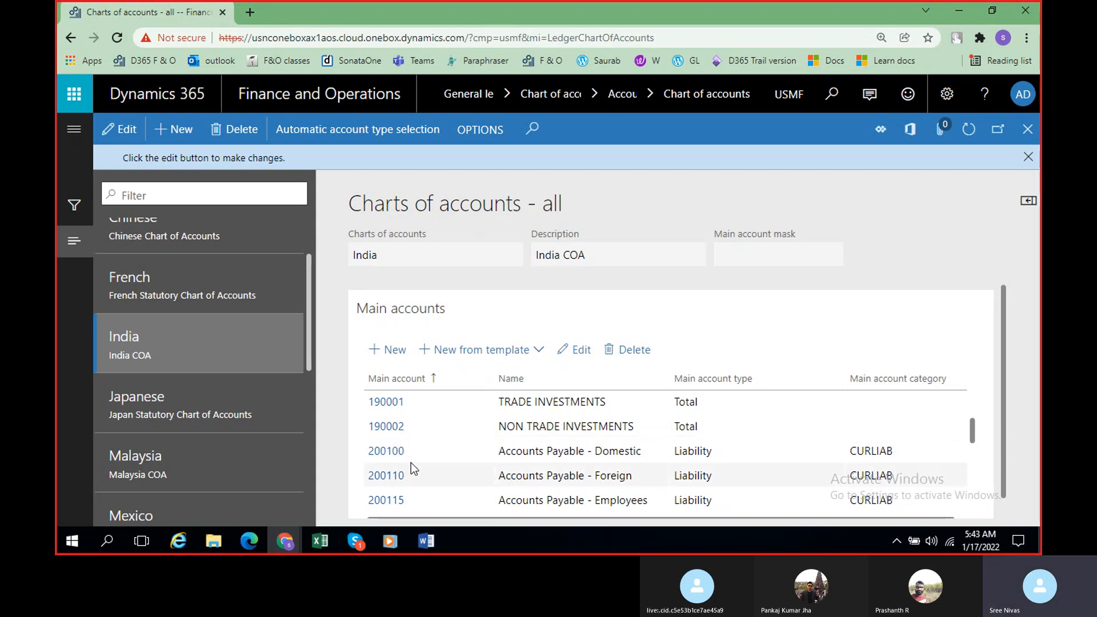
scroll(414, 466, down, 5)
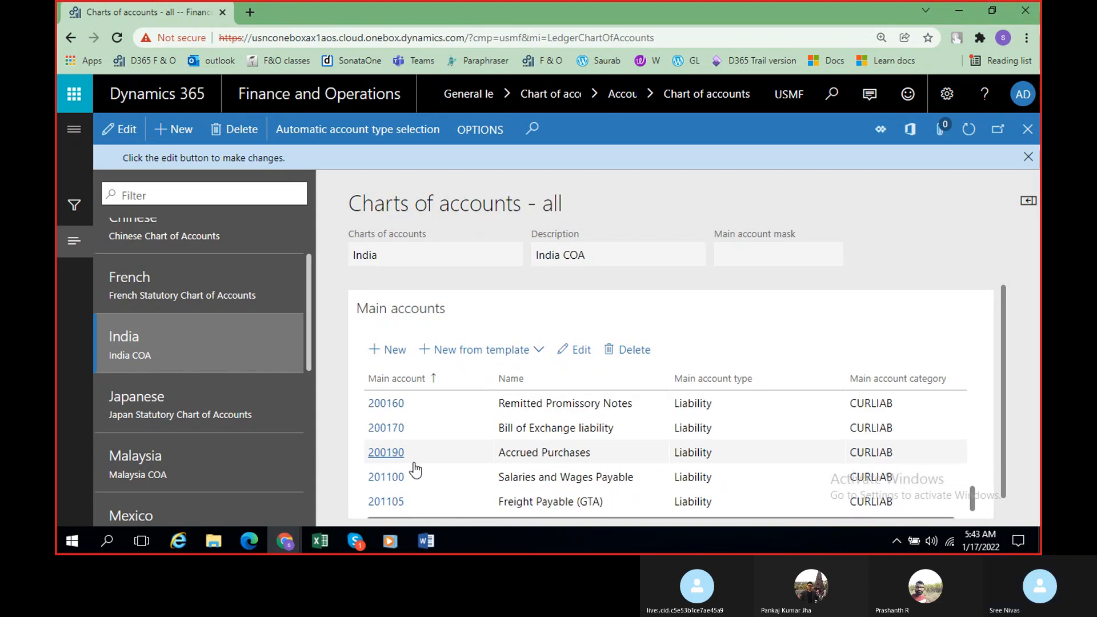
scroll(415, 469, down, 1)
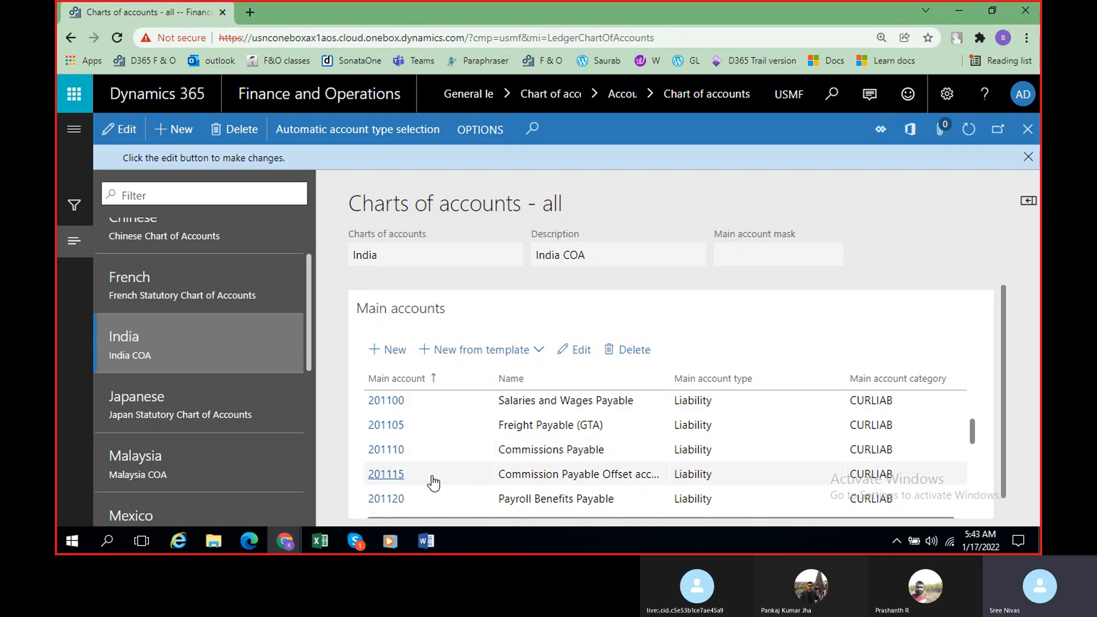
scroll(434, 482, down, 10)
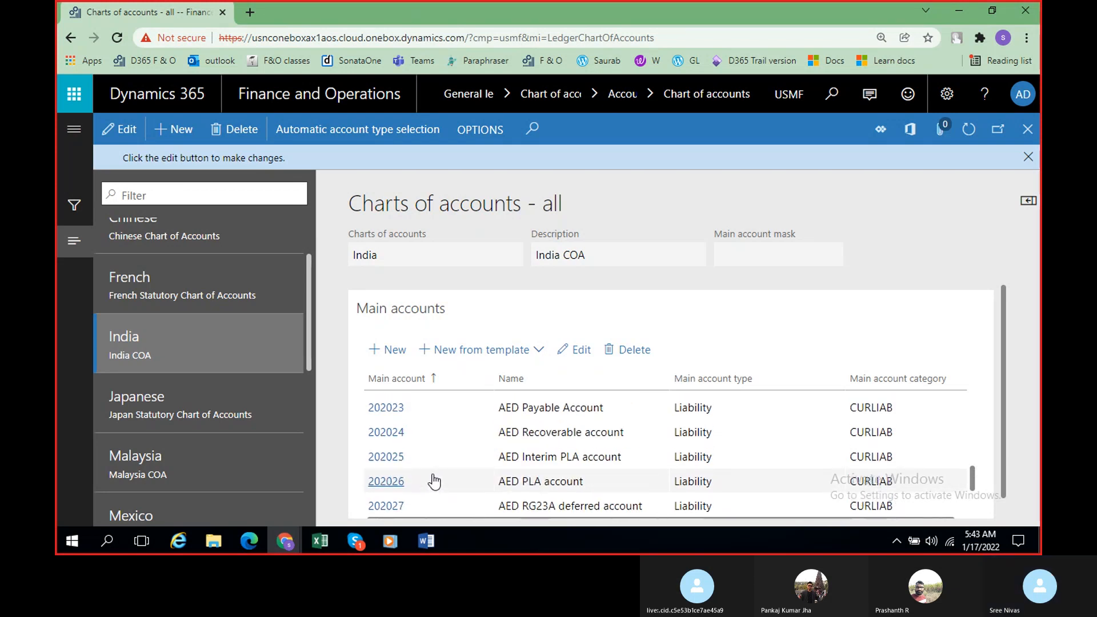
scroll(434, 481, down, 10)
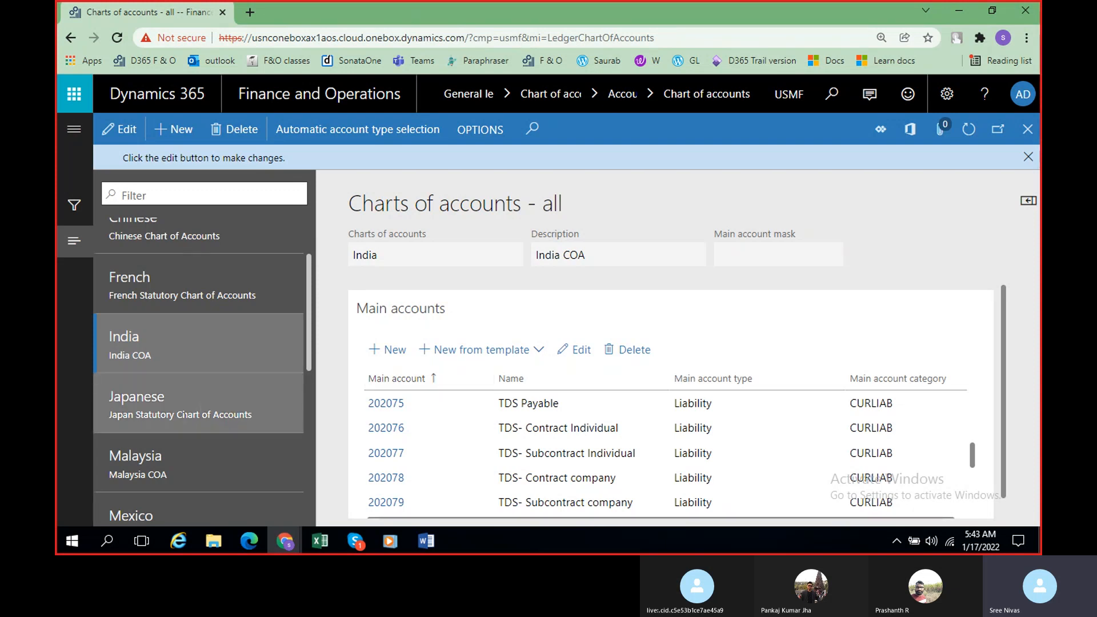
Step: Show the main accounts of the Brasil chart of accounts
scroll(191, 406, up, 2)
click(171, 249)
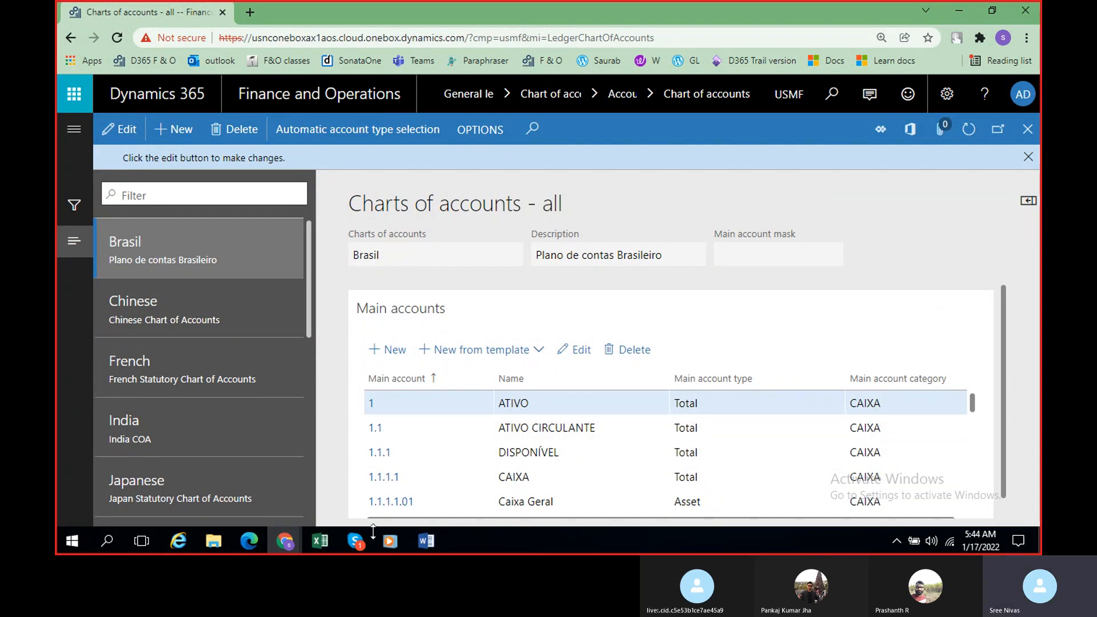
Step: Switch to the Skype call window to check the call, and return to the charts of accounts page
mouse_move(362, 536)
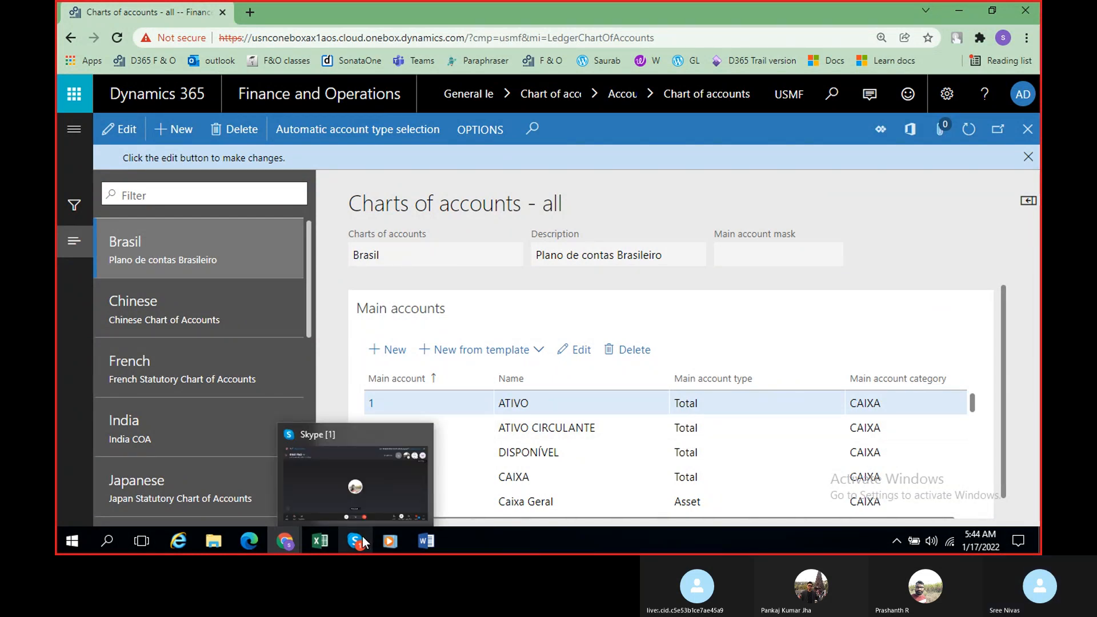
click(362, 535)
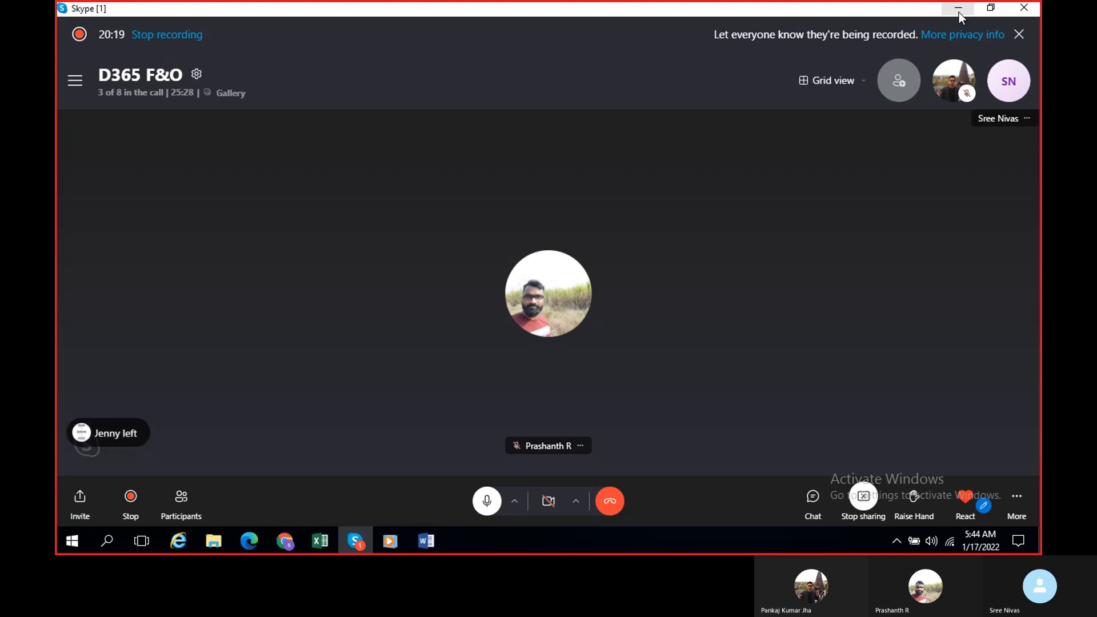
click(959, 9)
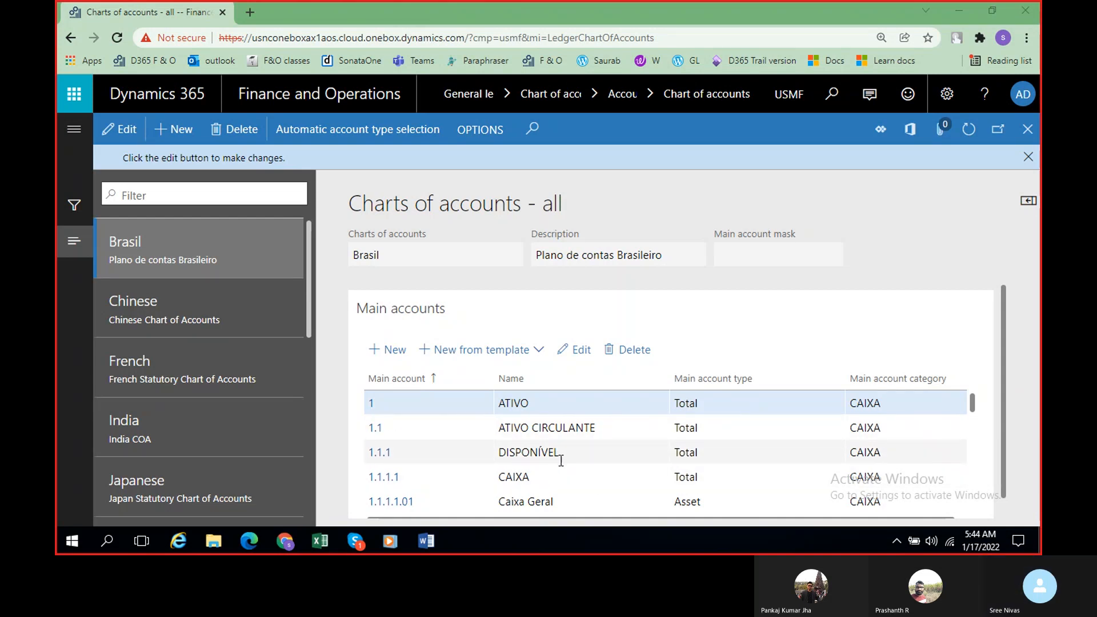
Step: Examine the Brasil chart's account numbering, from ATIVO through the inventory accounts to IMPOSTOS A RECUPERAR
scroll(571, 473, down, 3)
scroll(572, 473, up, 3)
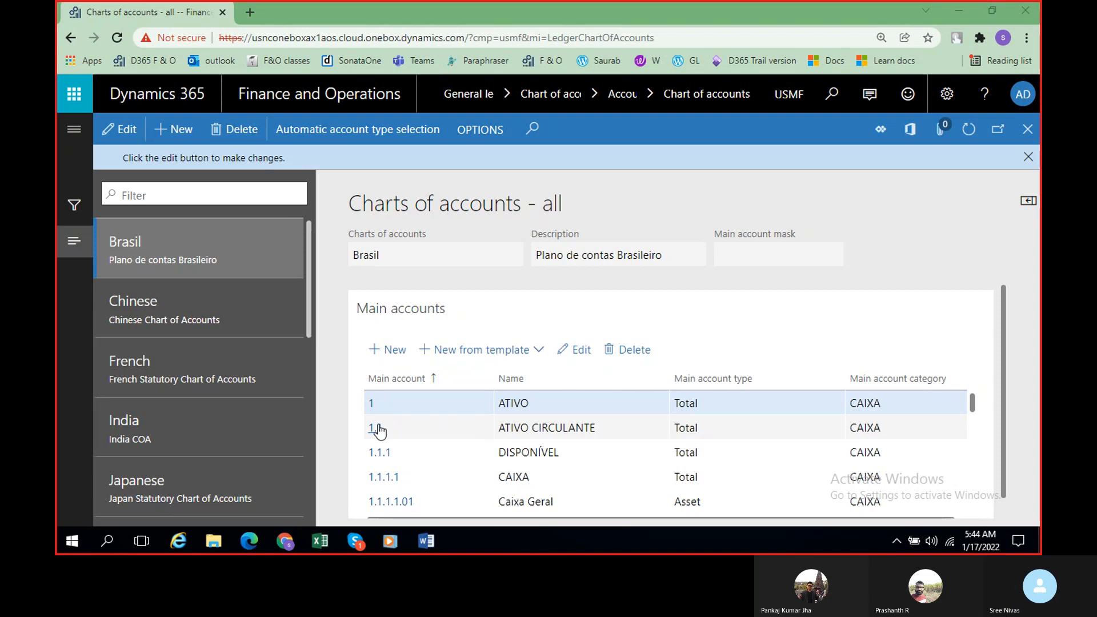
scroll(440, 475, down, 5)
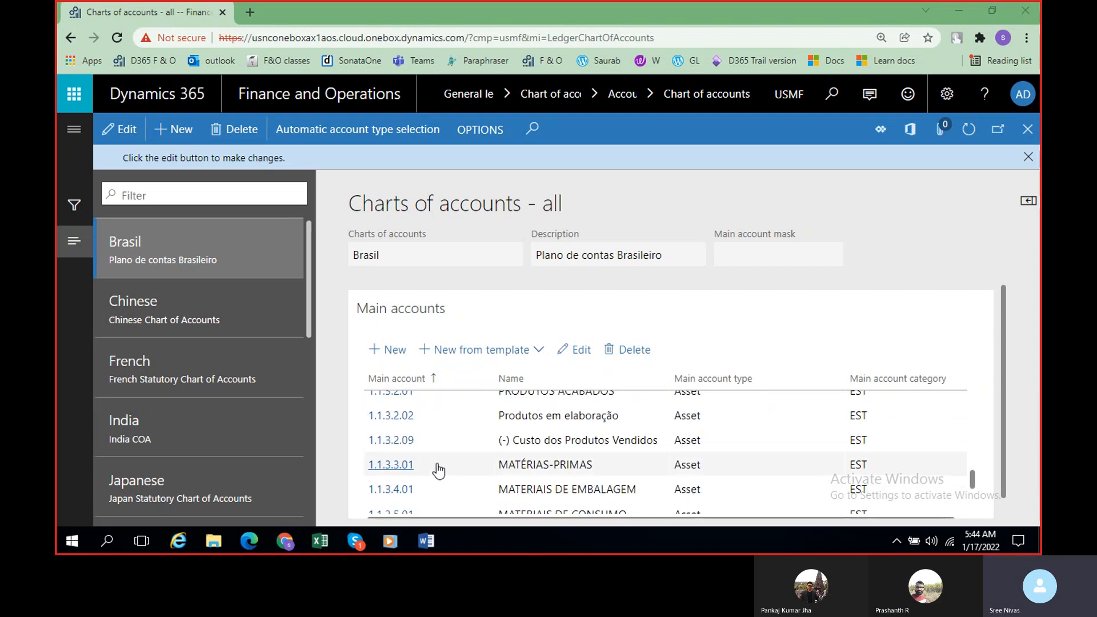
scroll(439, 471, down, 2)
scroll(438, 472, down, 1)
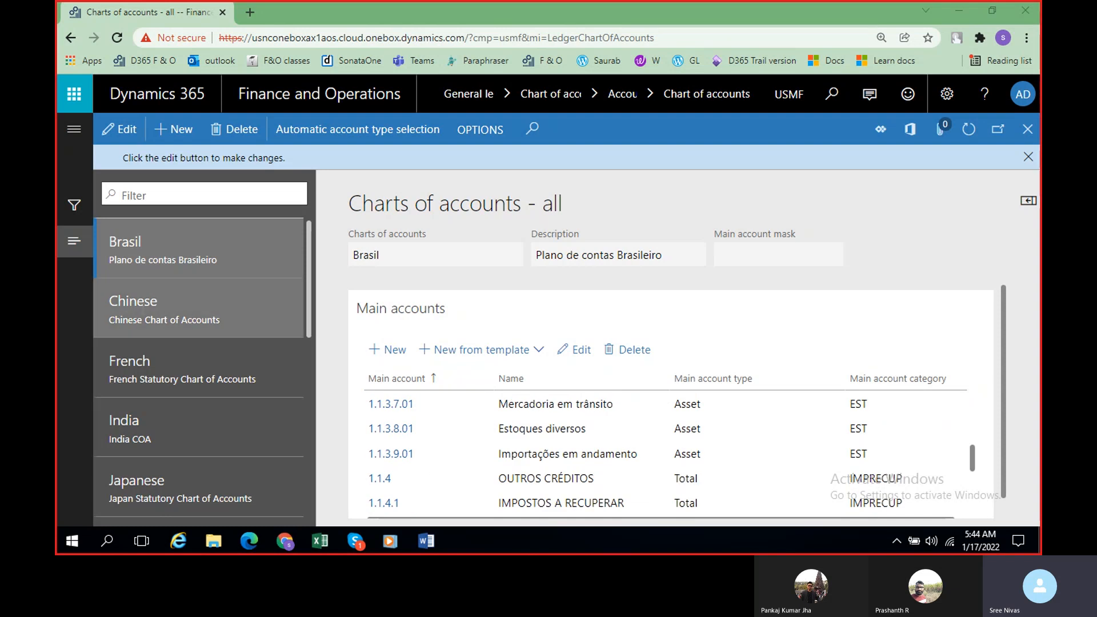
Step: View the Chinese chart of accounts and examine the numbers and types of its cash and receivable accounts
click(172, 309)
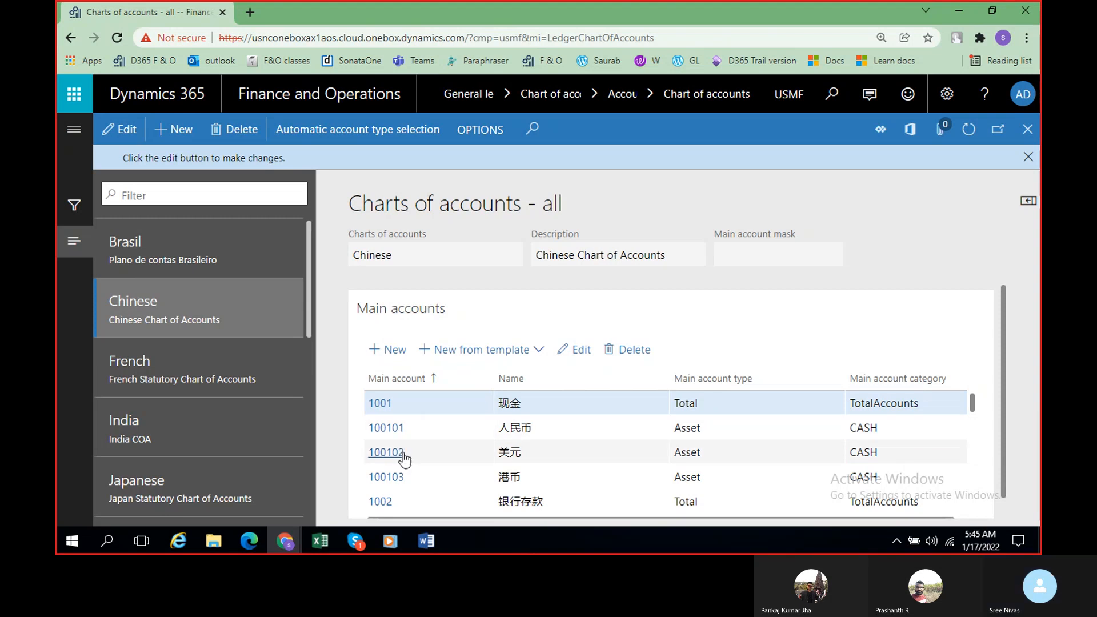
scroll(403, 490, down, 5)
scroll(419, 490, down, 6)
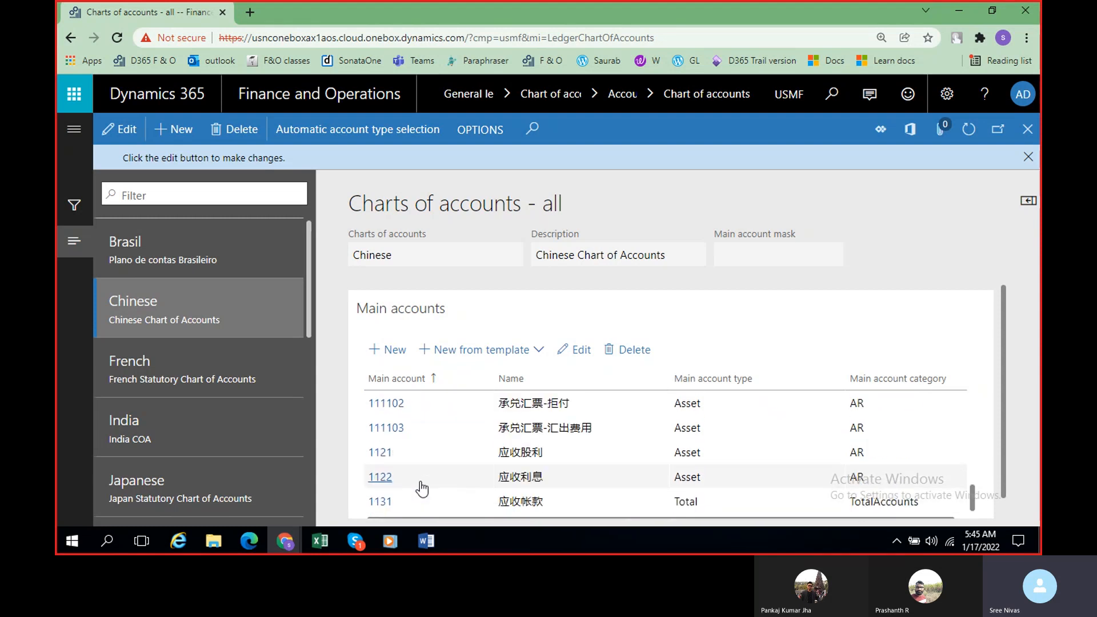
scroll(420, 487, up, 2)
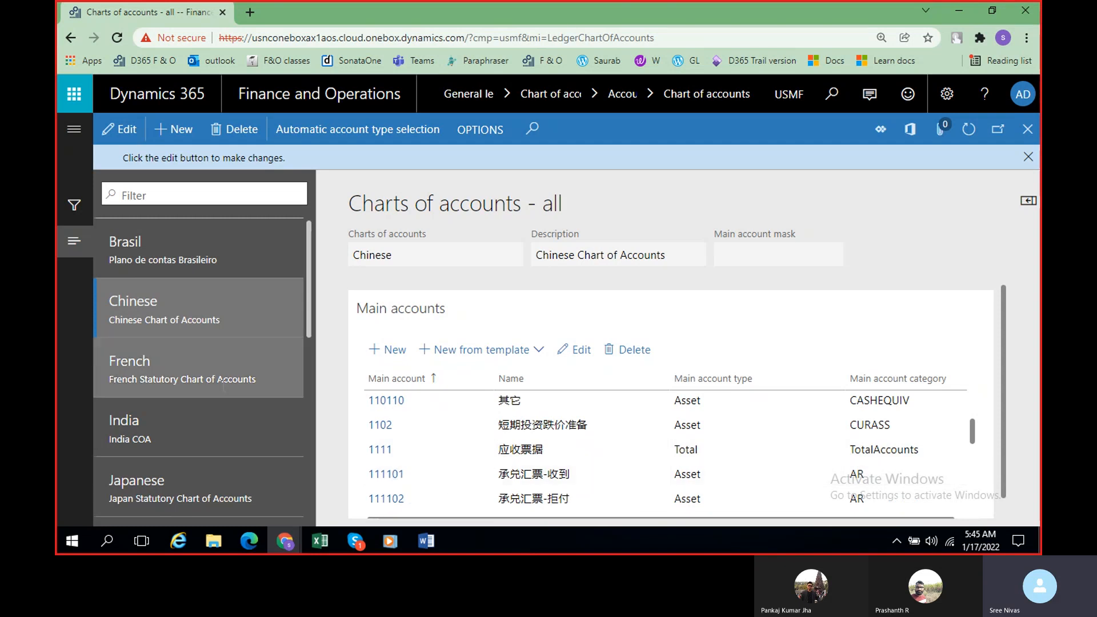
Step: View the French chart of accounts and examine its equity, liability and asset accounts with their numbers and types
click(204, 369)
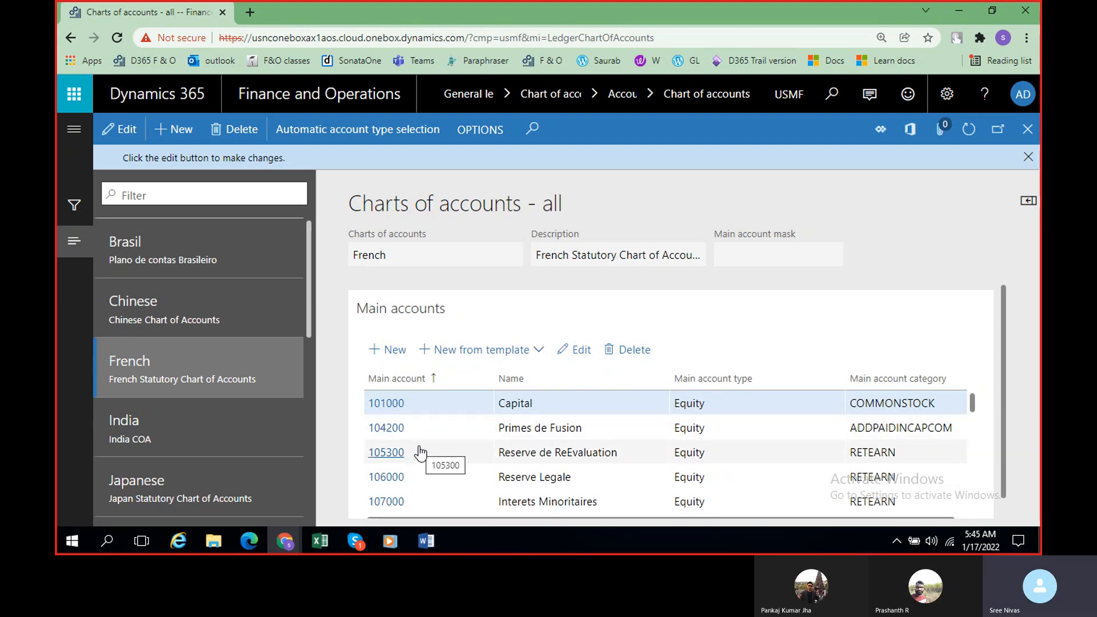
scroll(420, 453, down, 10)
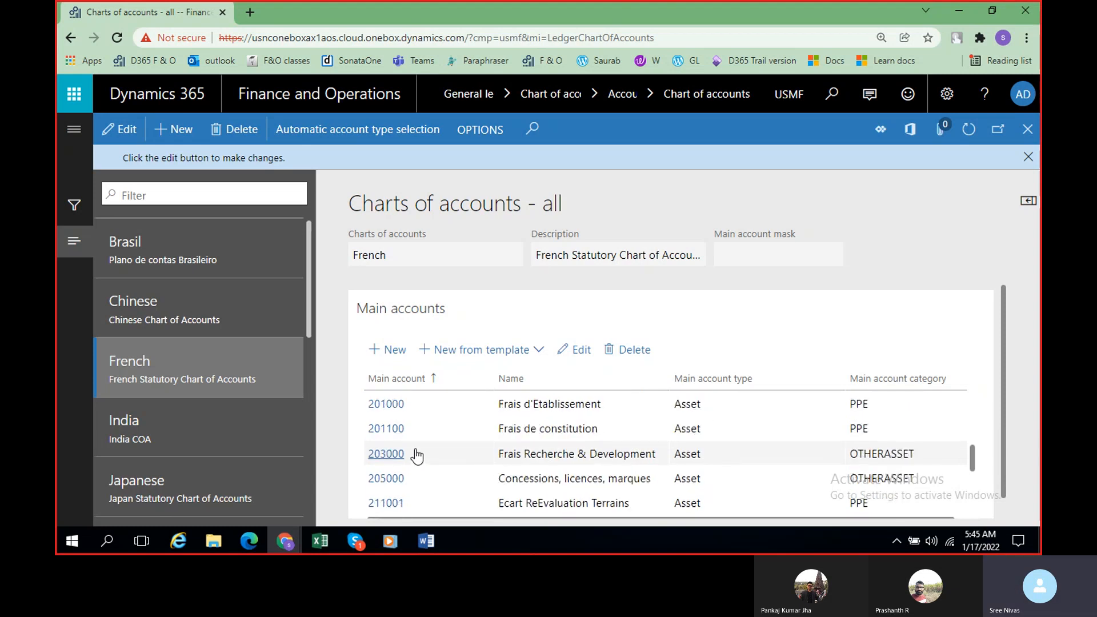
scroll(417, 455, down, 2)
scroll(417, 455, up, 5)
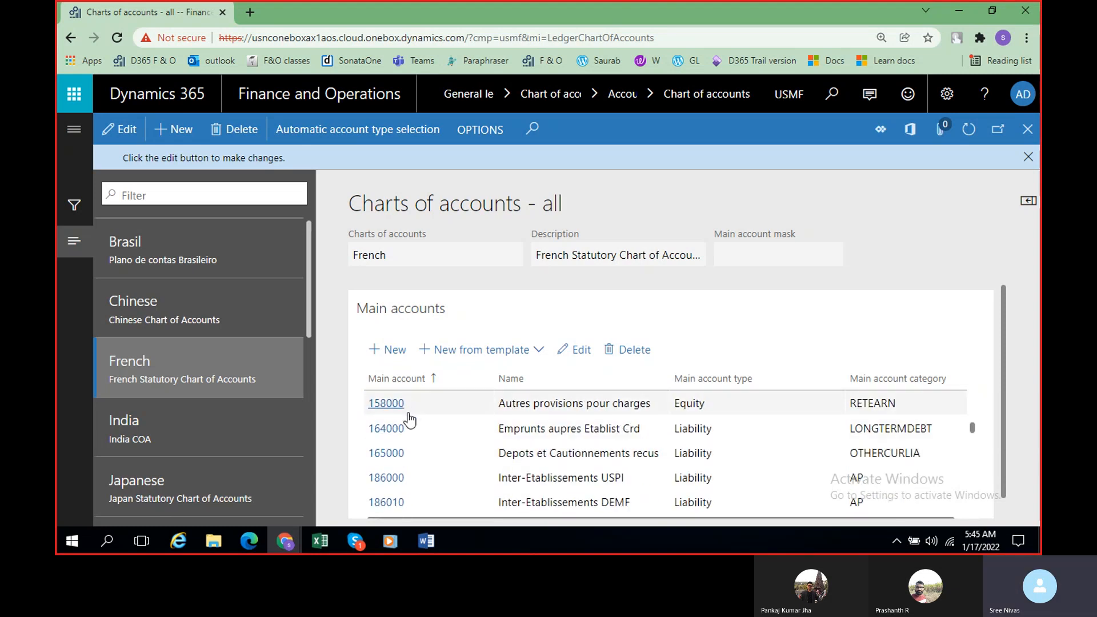
scroll(416, 421, up, 3)
scroll(415, 421, up, 1)
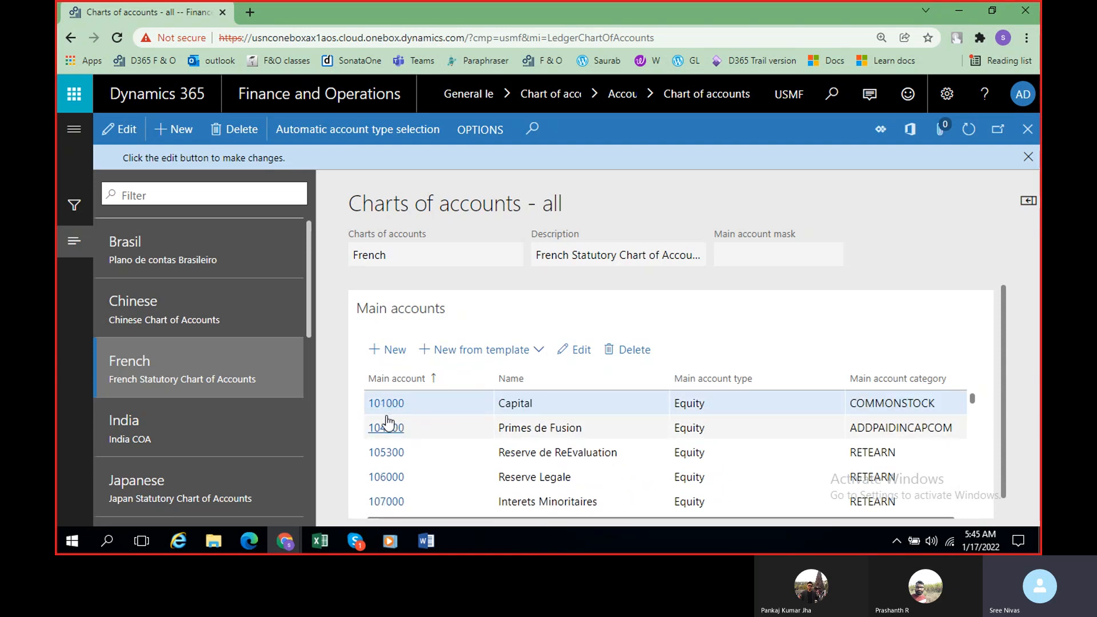
scroll(725, 441, down, 3)
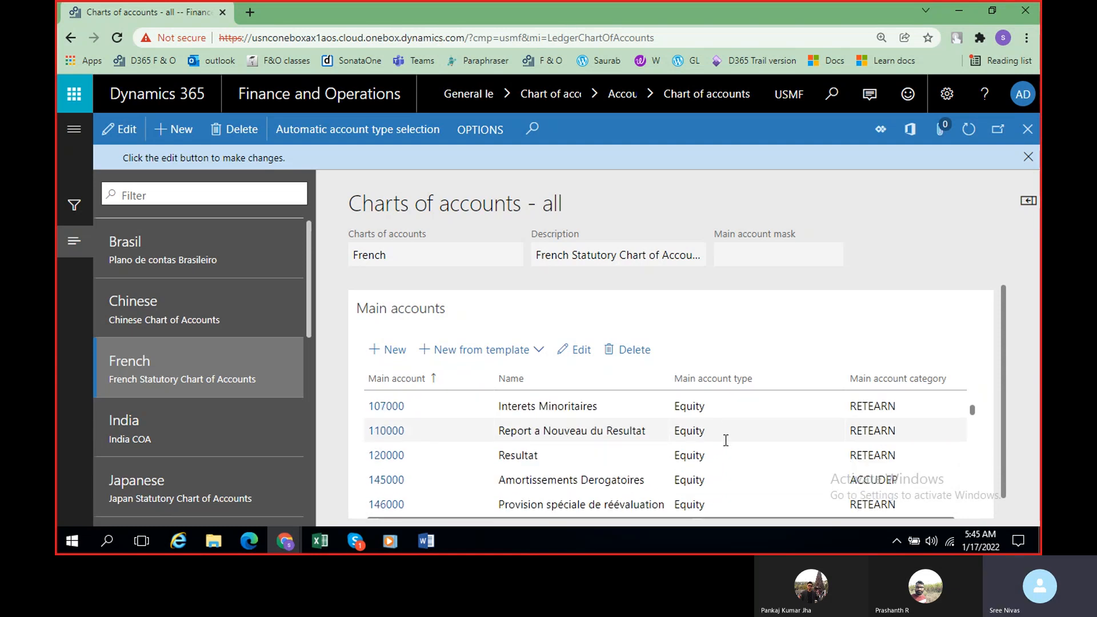
scroll(441, 454, down, 6)
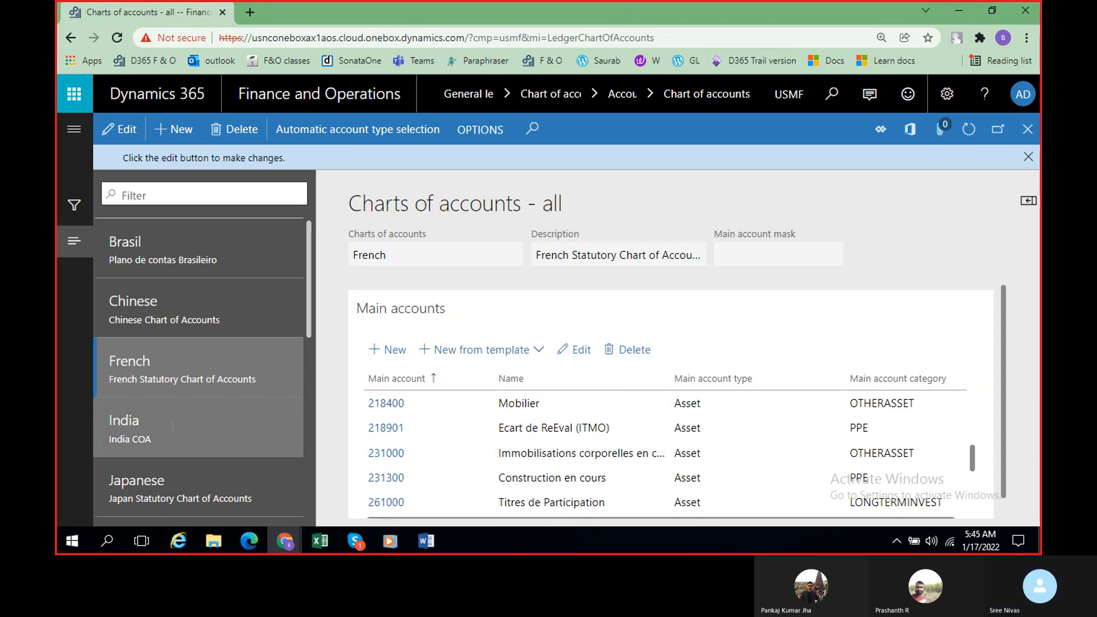
Step: View the Japanese chart of accounts and examine its five-digit main accounts and their types
scroll(173, 426, down, 3)
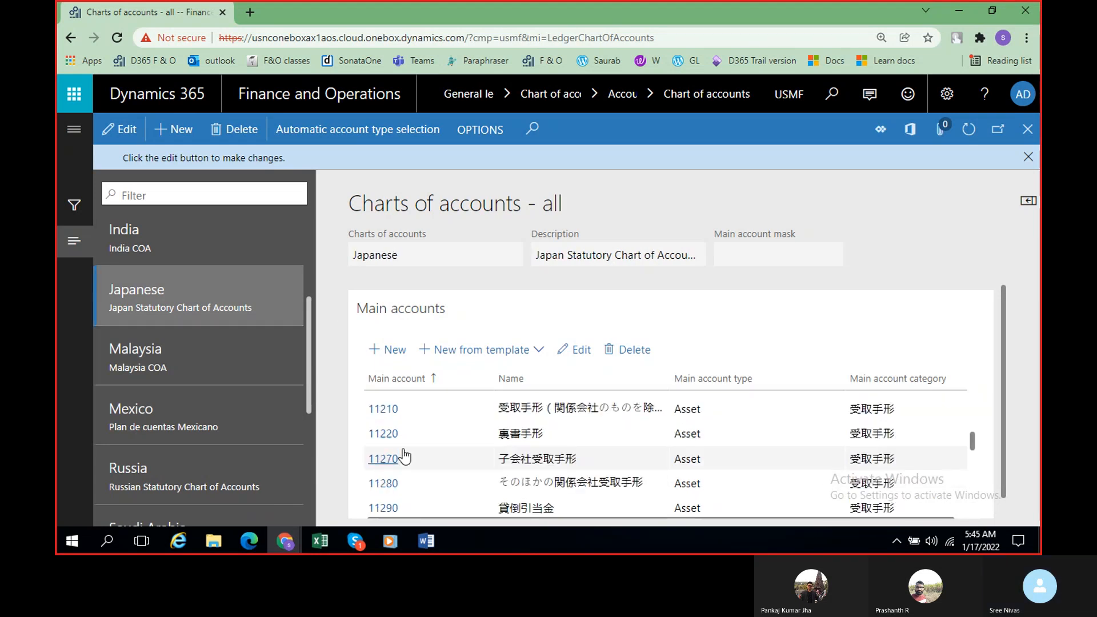
scroll(405, 457, down, 3)
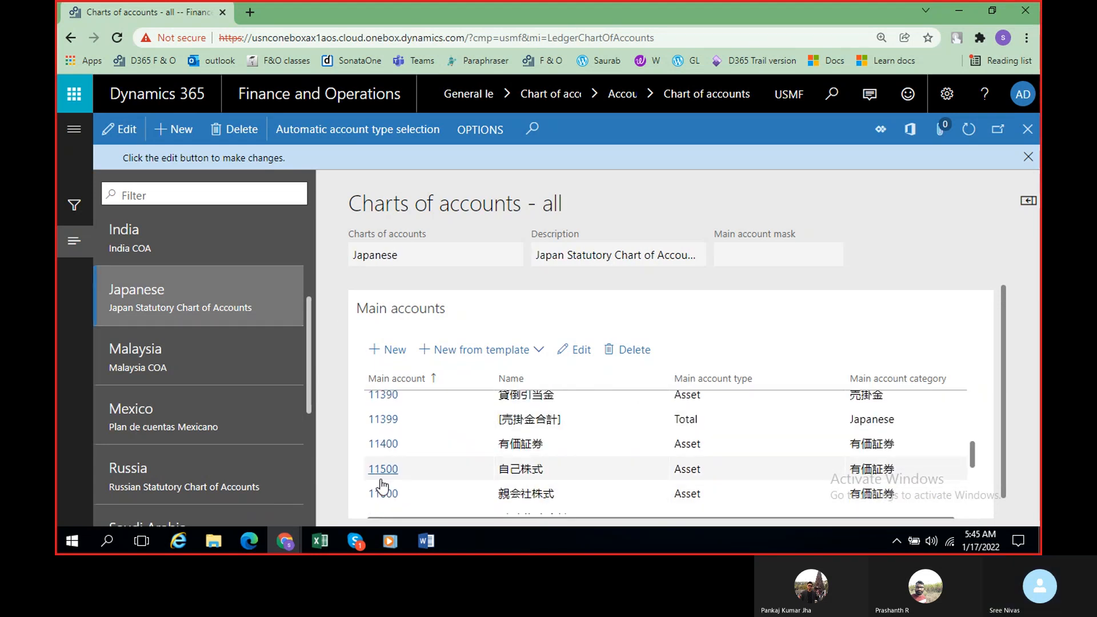
scroll(381, 485, down, 8)
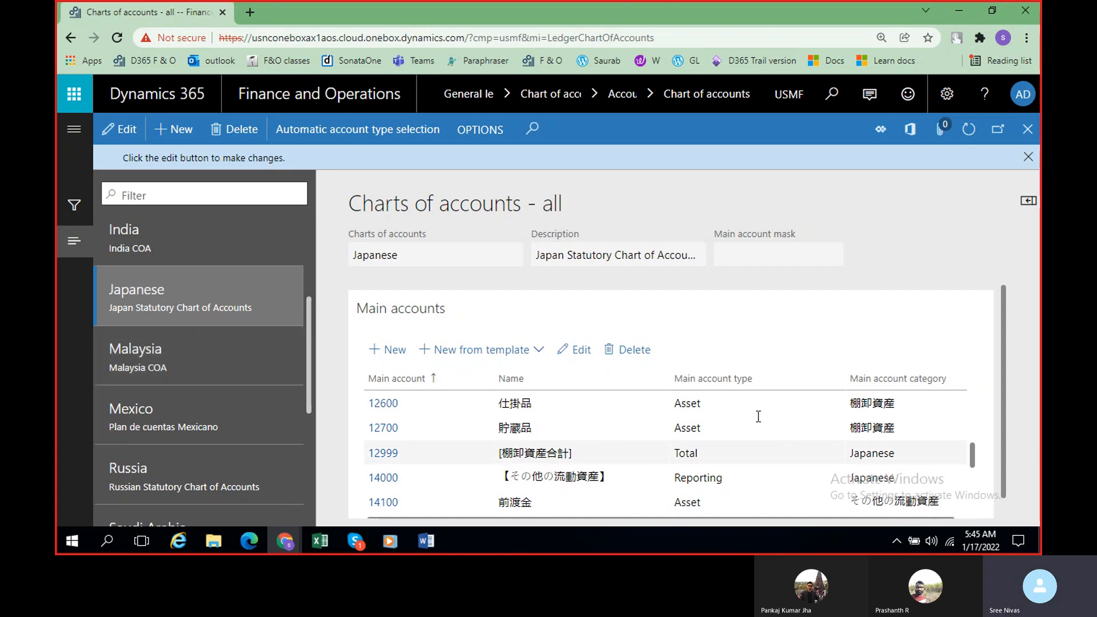
Step: View the Russia chart's main accounts with their numbers and types, and look through the remaining charts in the list
scroll(215, 365, down, 5)
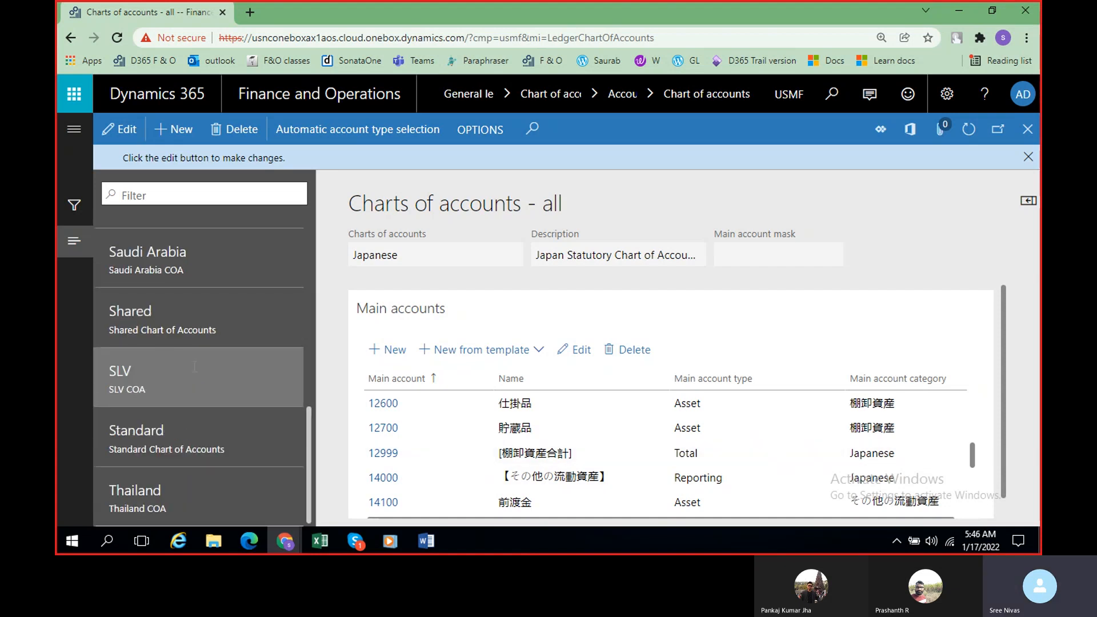
scroll(215, 368, up, 2)
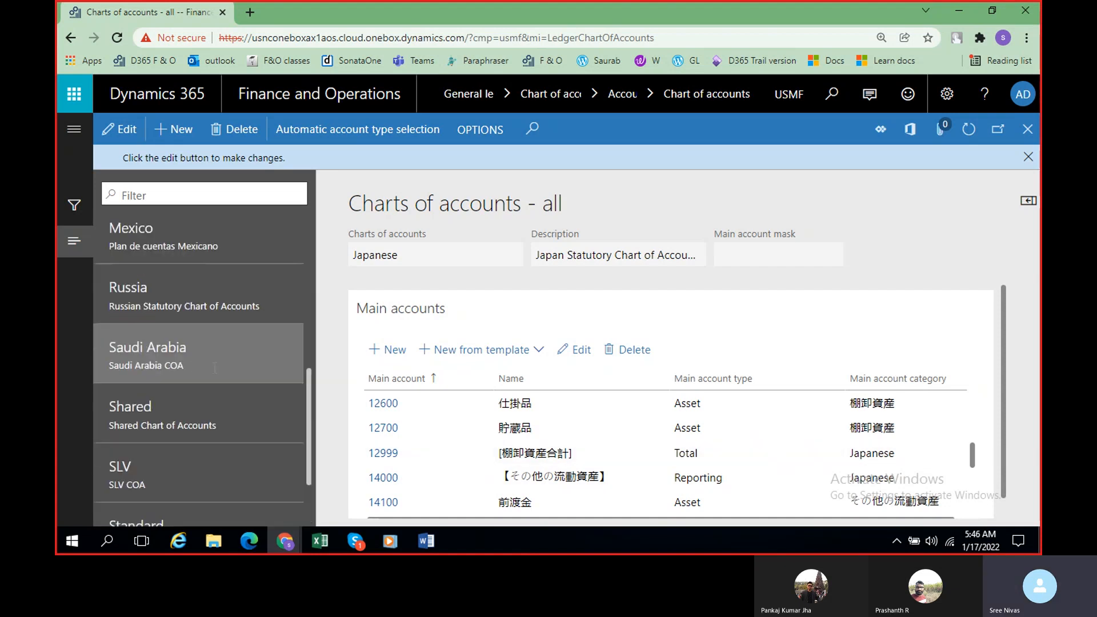
click(182, 294)
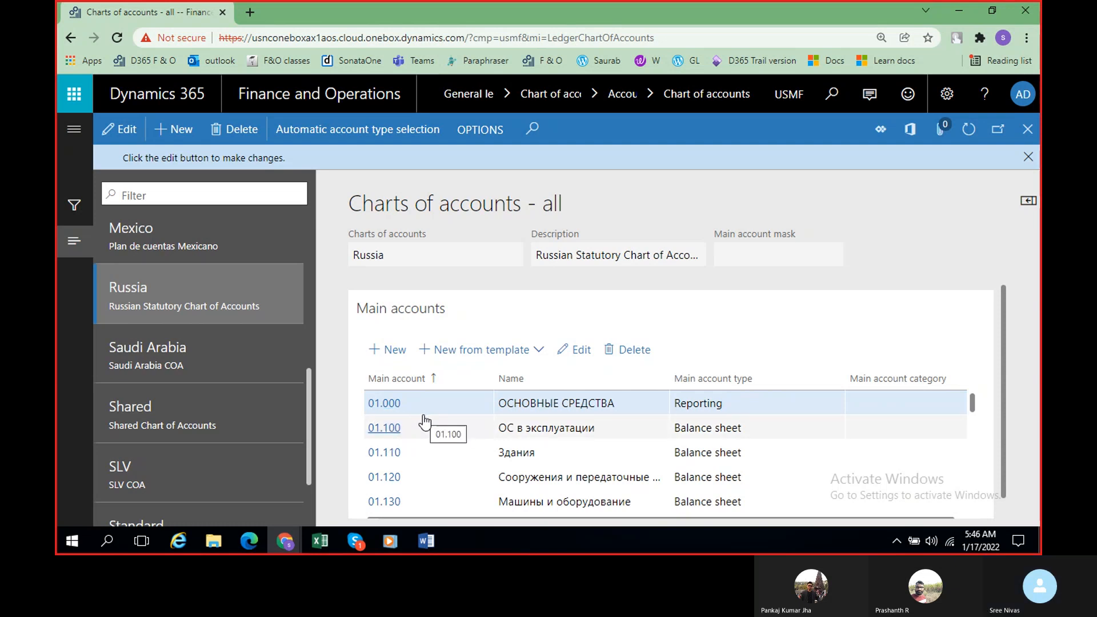
scroll(424, 422, down, 5)
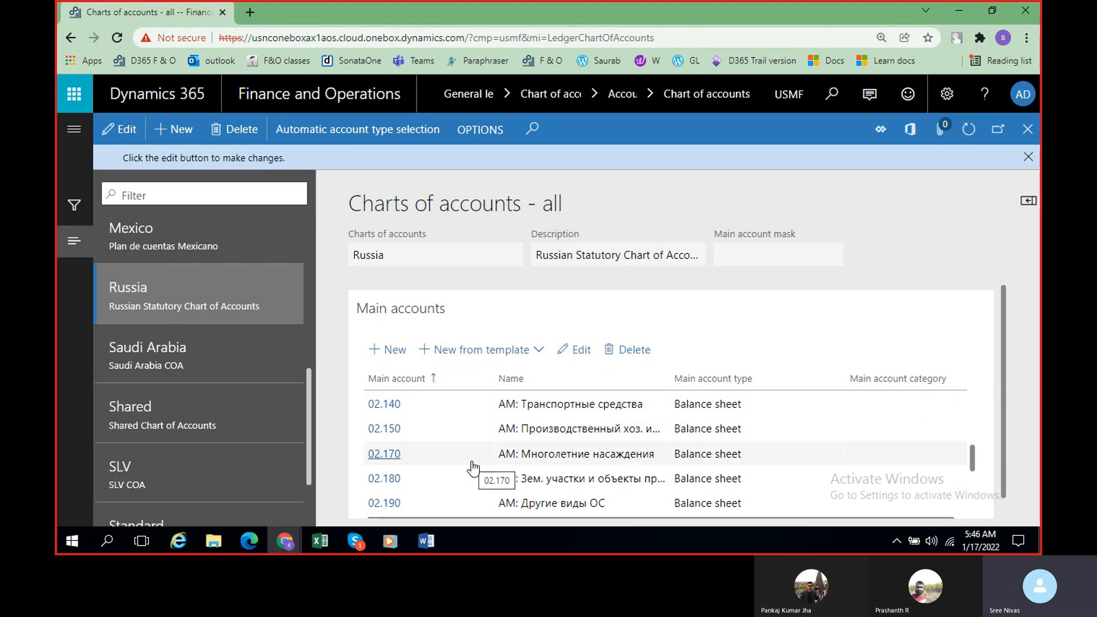
scroll(473, 467, up, 5)
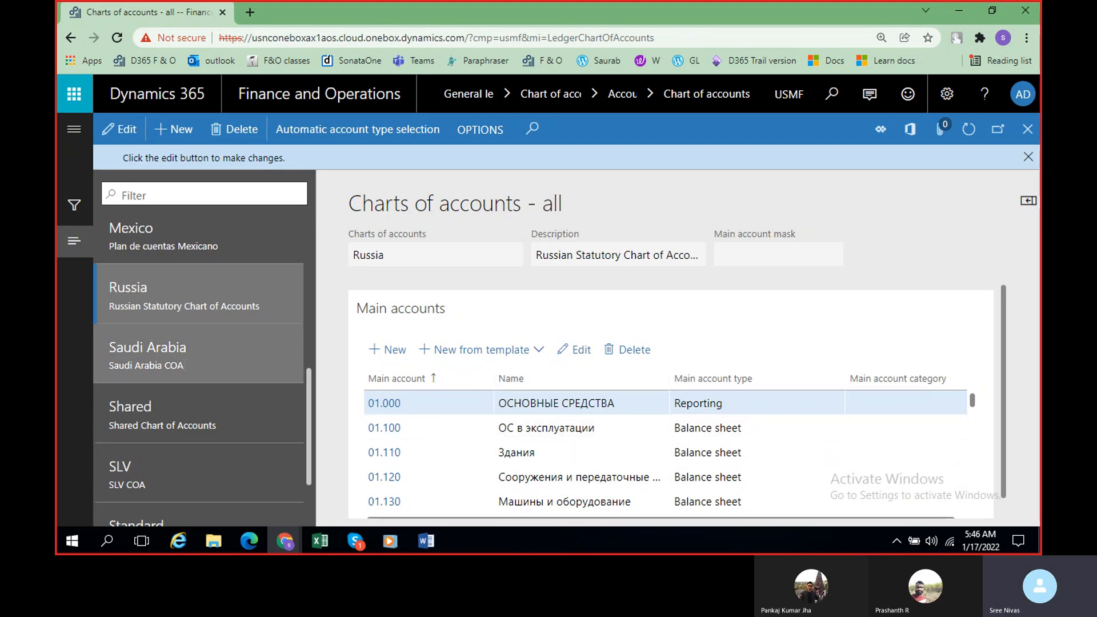
scroll(186, 362, down, 2)
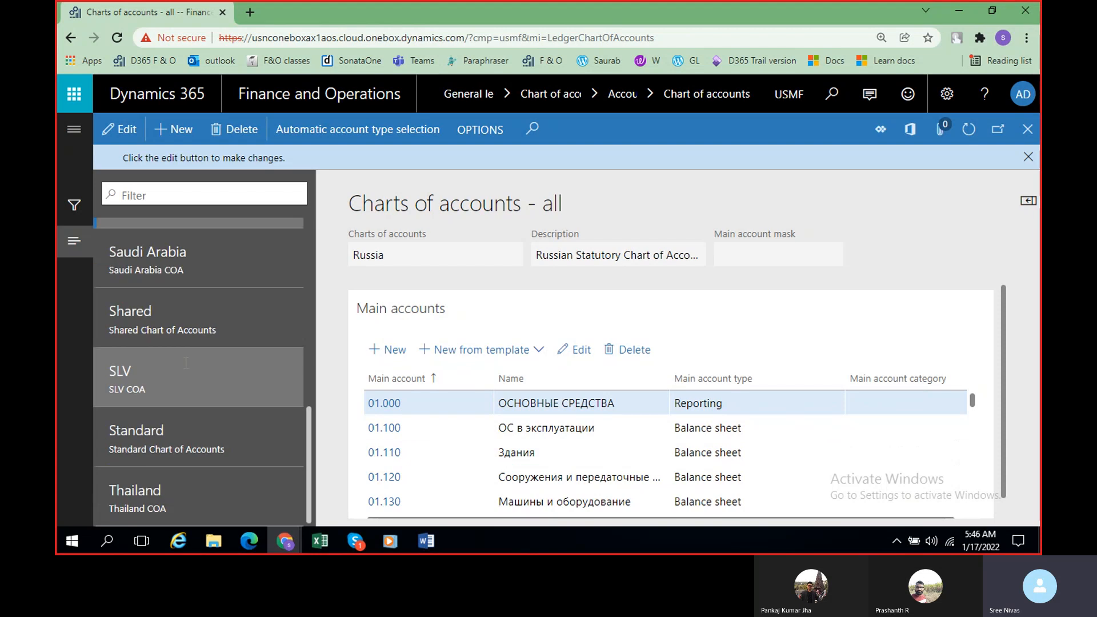
scroll(186, 362, up, 6)
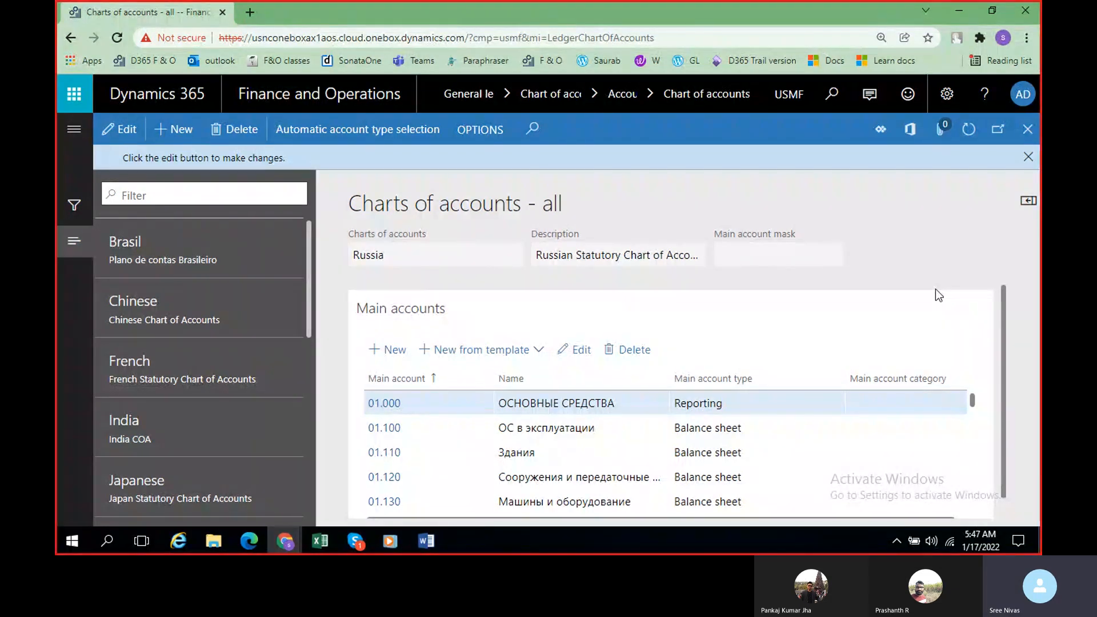
Step: Switch the current company from USMF to BTN by searching the company list for "brit"
click(789, 94)
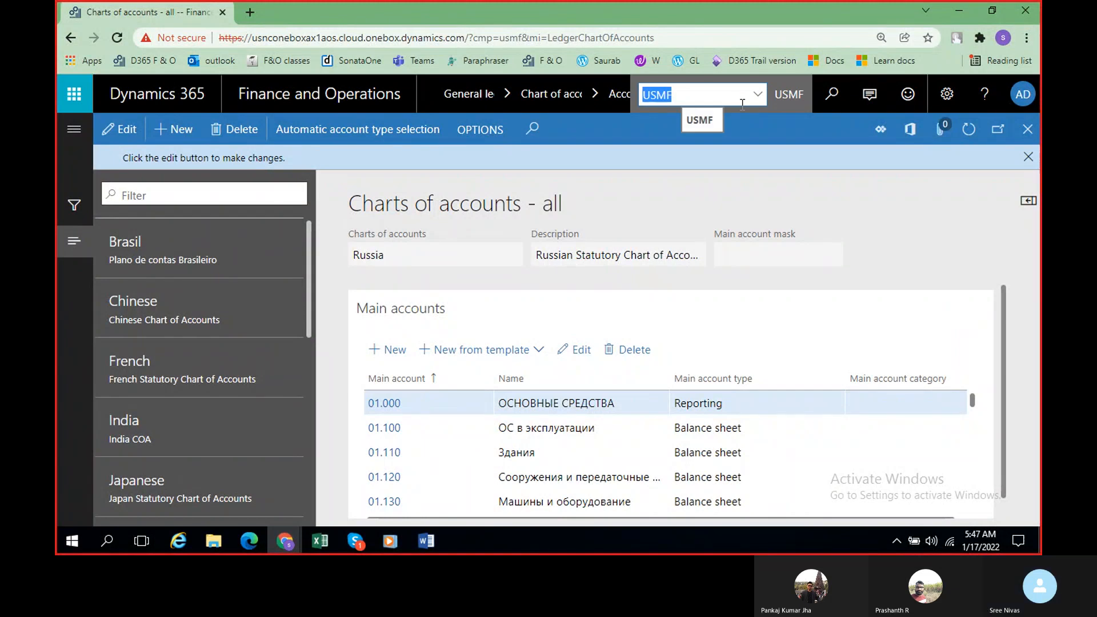
text(brit)
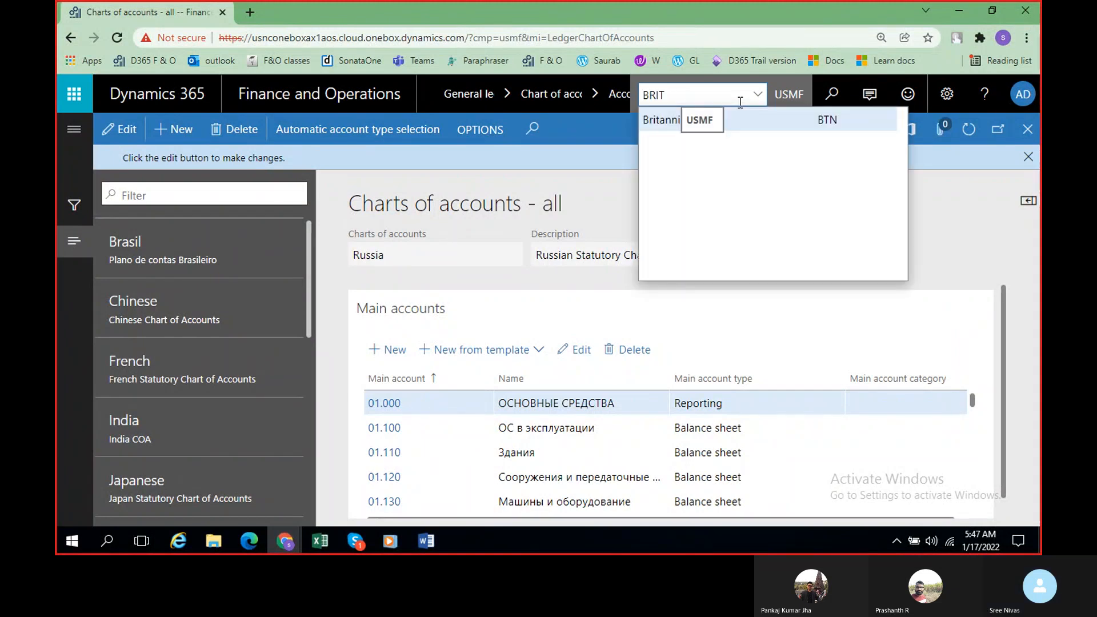
click(733, 121)
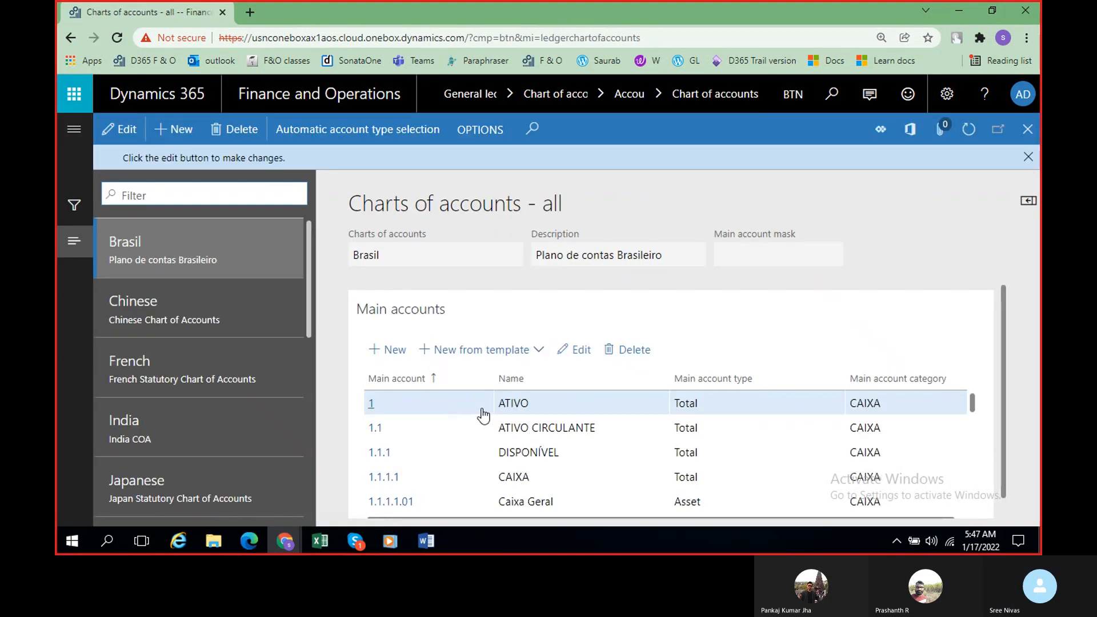
Step: Create a new chart of accounts named BRT COA
click(182, 135)
click(457, 232)
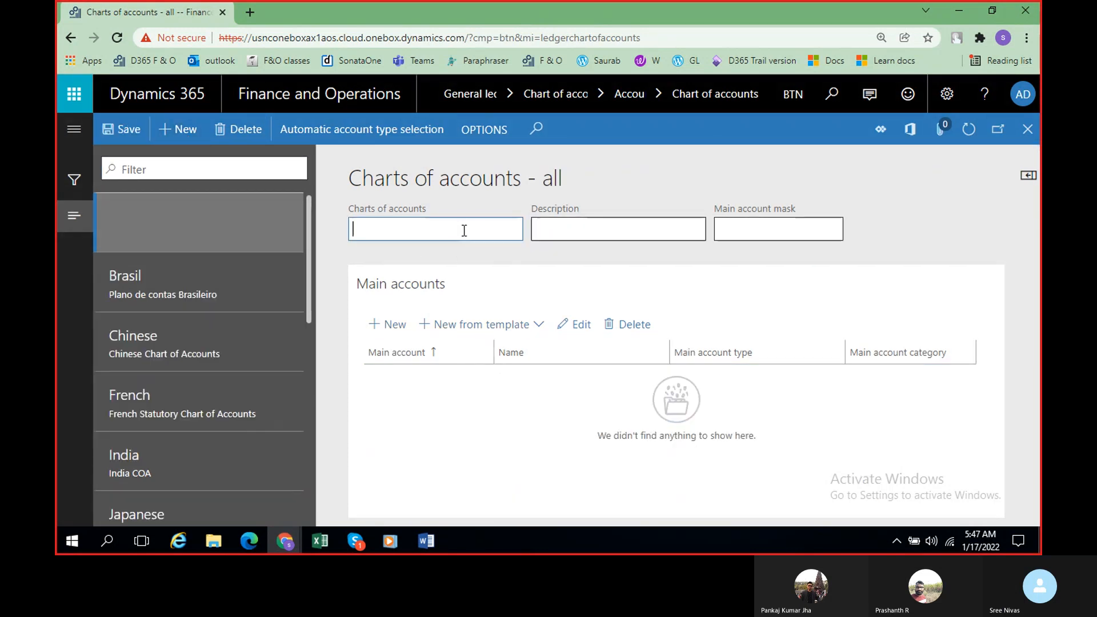
text(B)
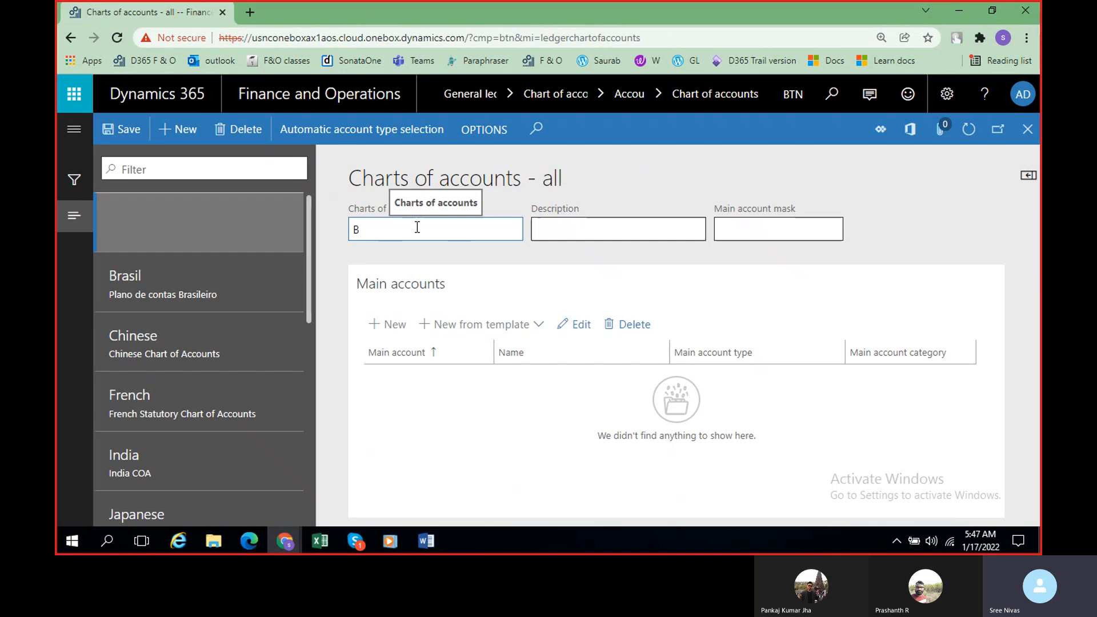
text(RT CO)
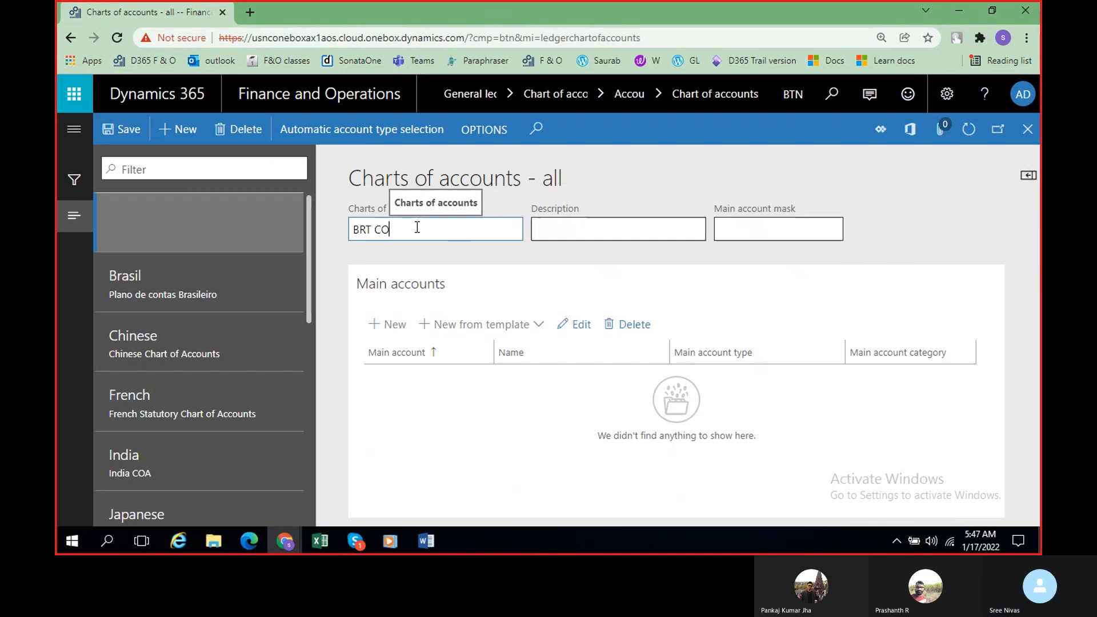
text(A)
key(Tab)
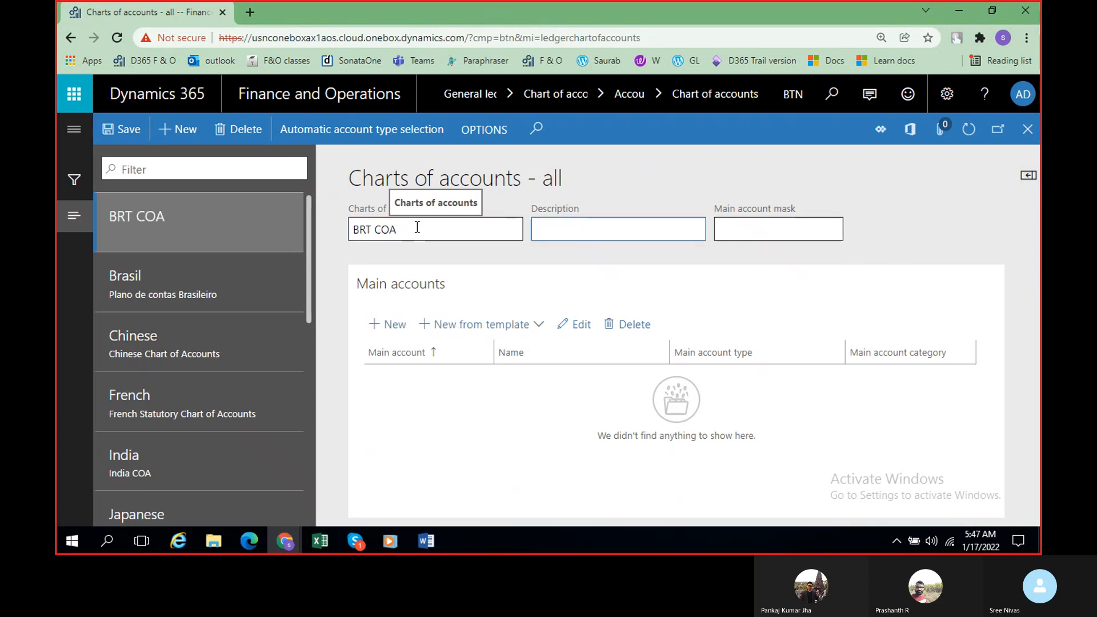
Step: Enter "Britannia Chart of Accounts" as the description of the BRT COA chart
text(Britanni)
text(a Chart of)
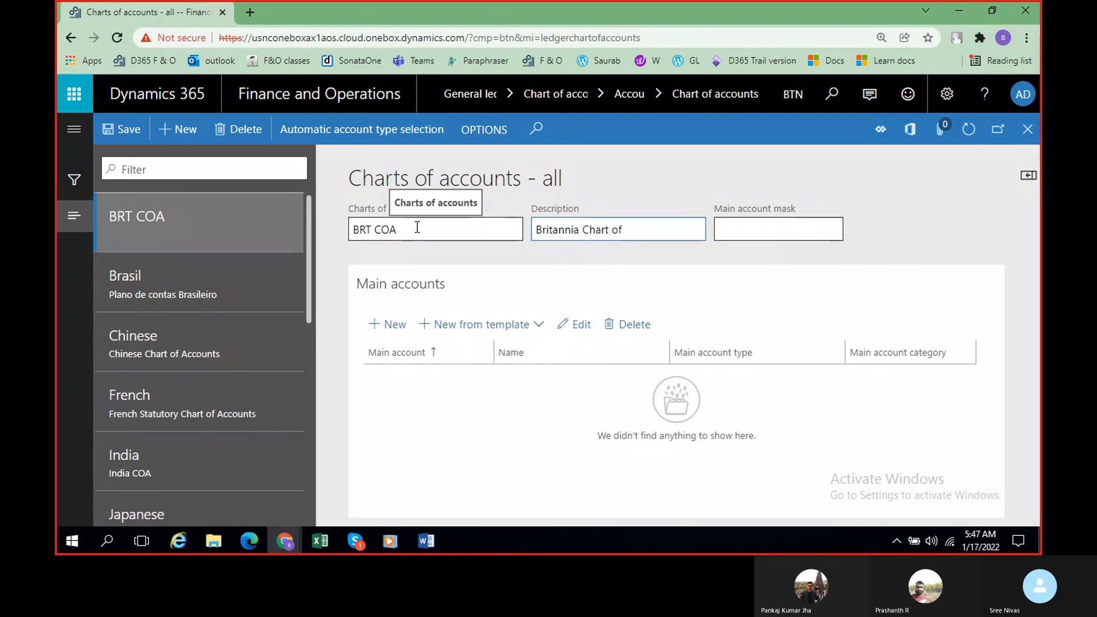
text( Accounts)
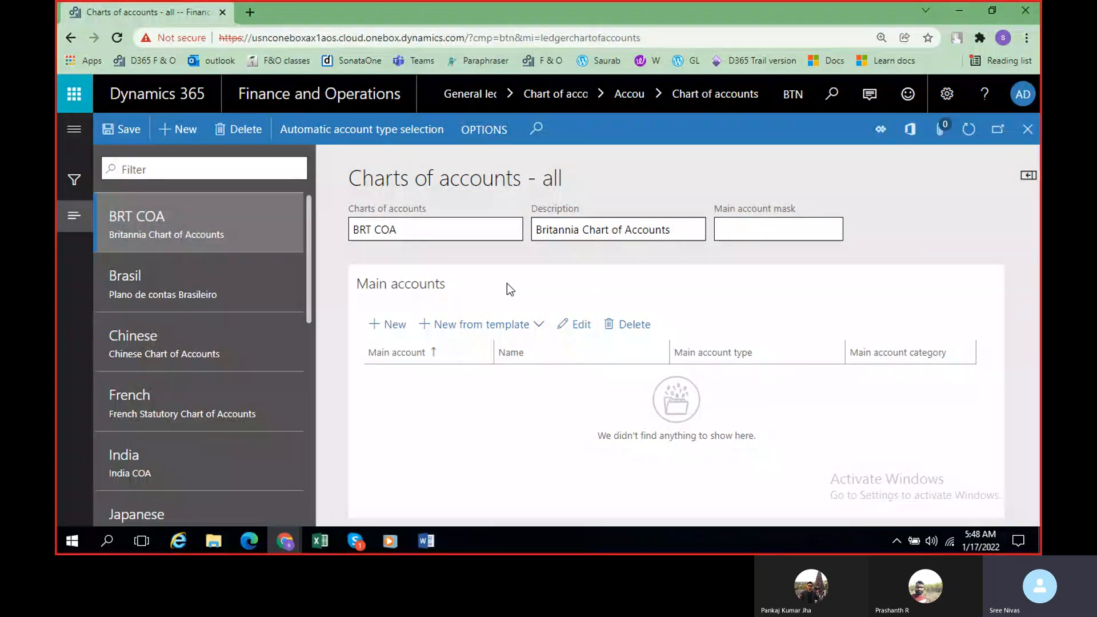
Step: Check the Chart of Accounts definition in the Word class notes and return to the Dynamics 365 page
click(426, 540)
scroll(588, 412, up, 3)
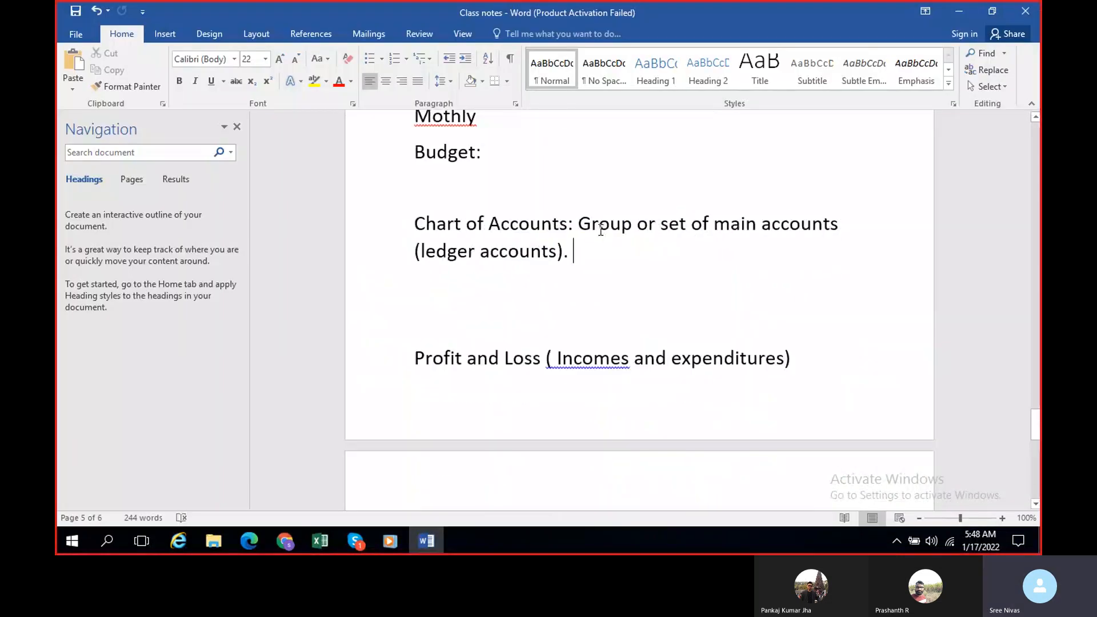
key(alt+Tab)
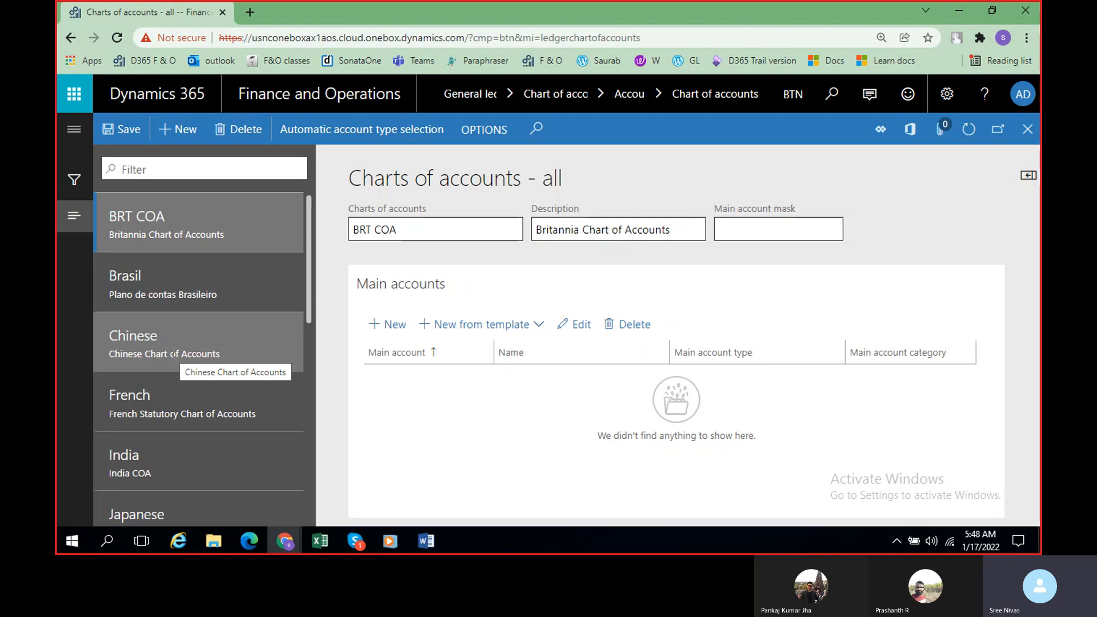
Step: Switch to the Word class notes and remove surplus blank lines around the Profit and Loss line below the Chart of Accounts definition
click(427, 541)
scroll(604, 350, up, 2)
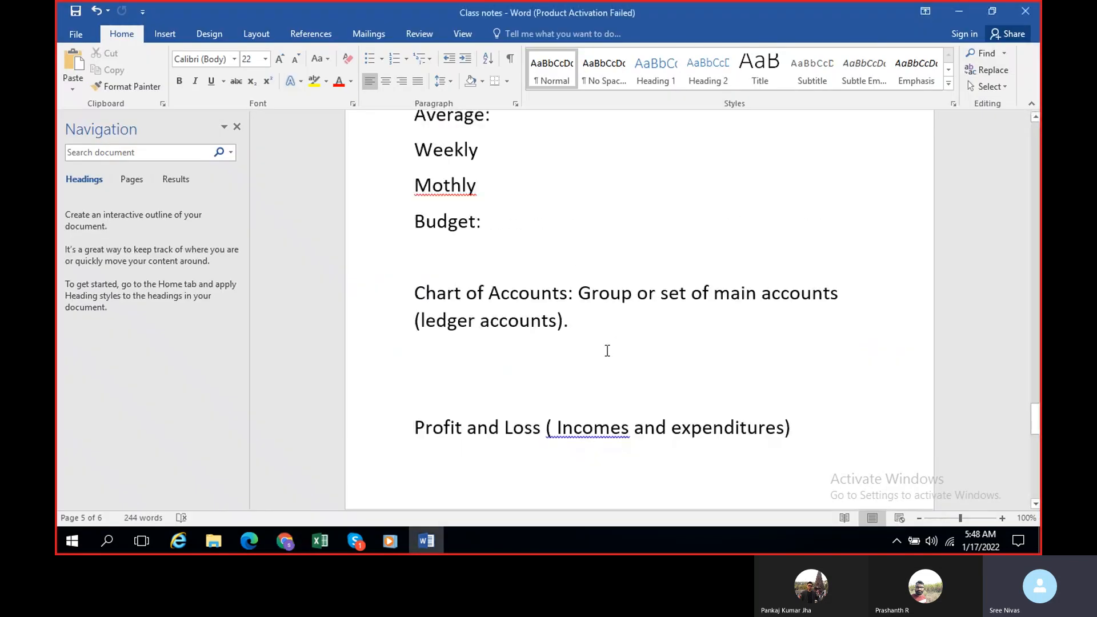
click(607, 350)
scroll(657, 220, down, 2)
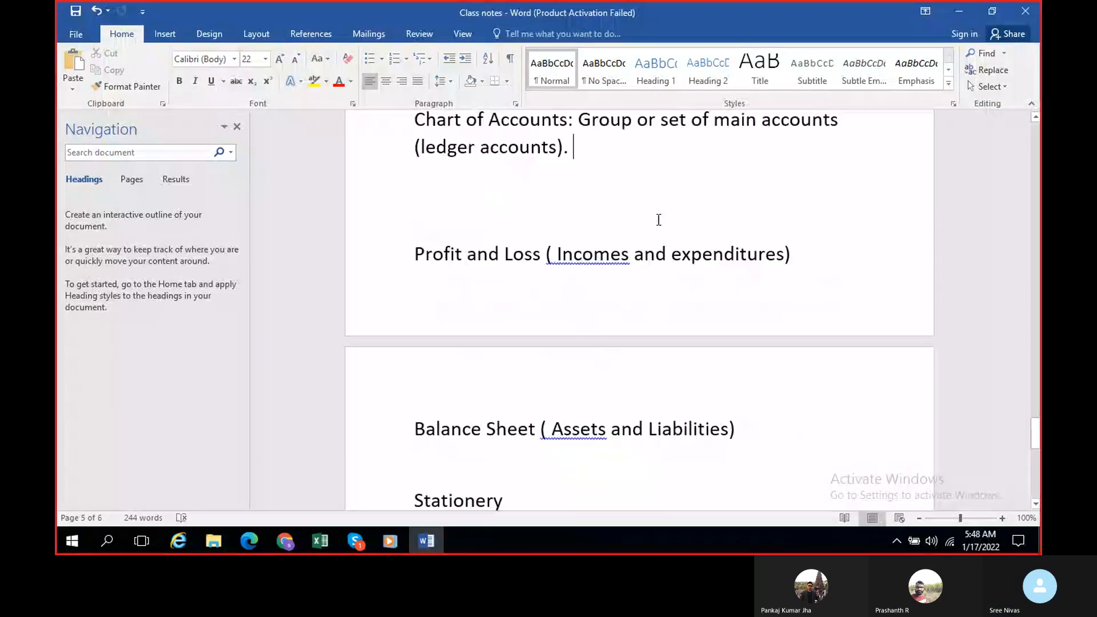
key(Return)
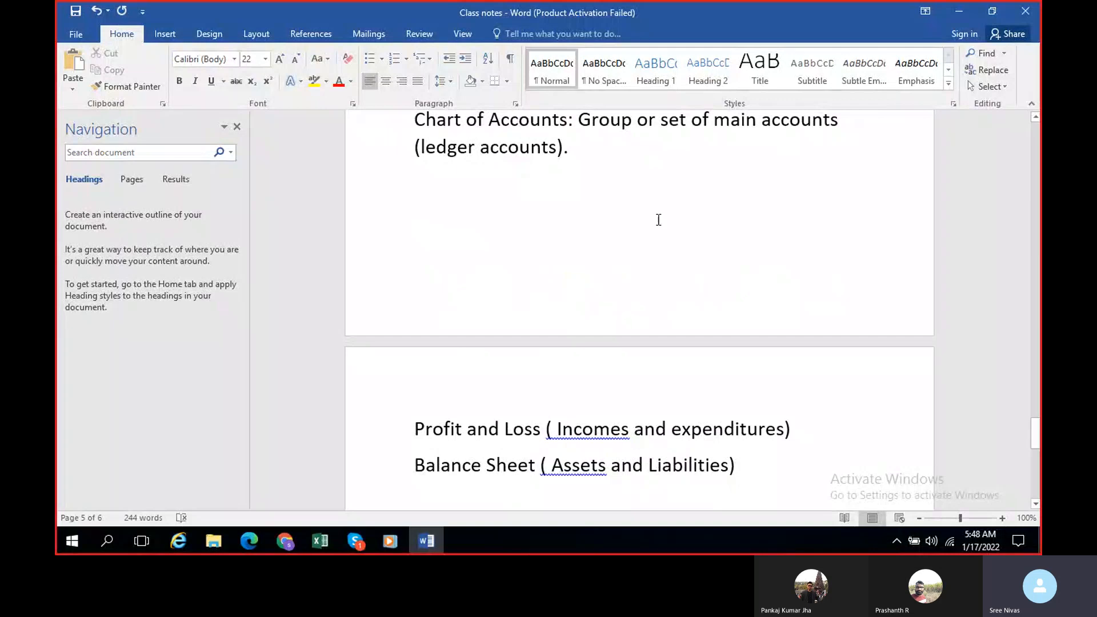
scroll(659, 220, down, 1)
click(417, 357)
key(BackSpace)
key(BackSpace)
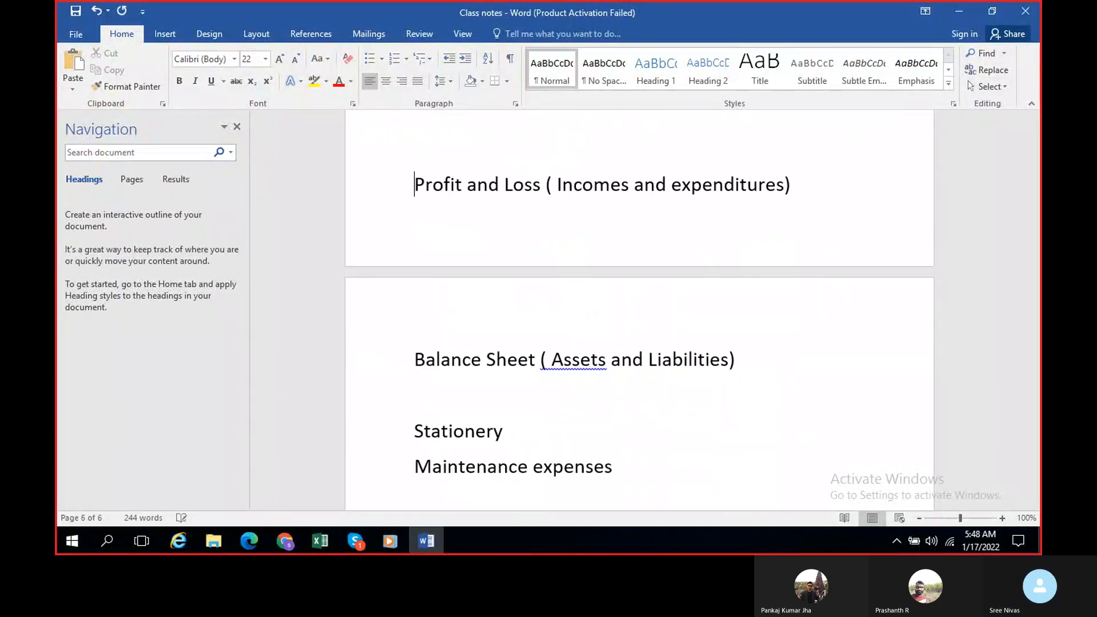
Step: Add the line "100000...199999= Assets" below the Balance Sheet line
scroll(428, 357, up, 1)
click(763, 222)
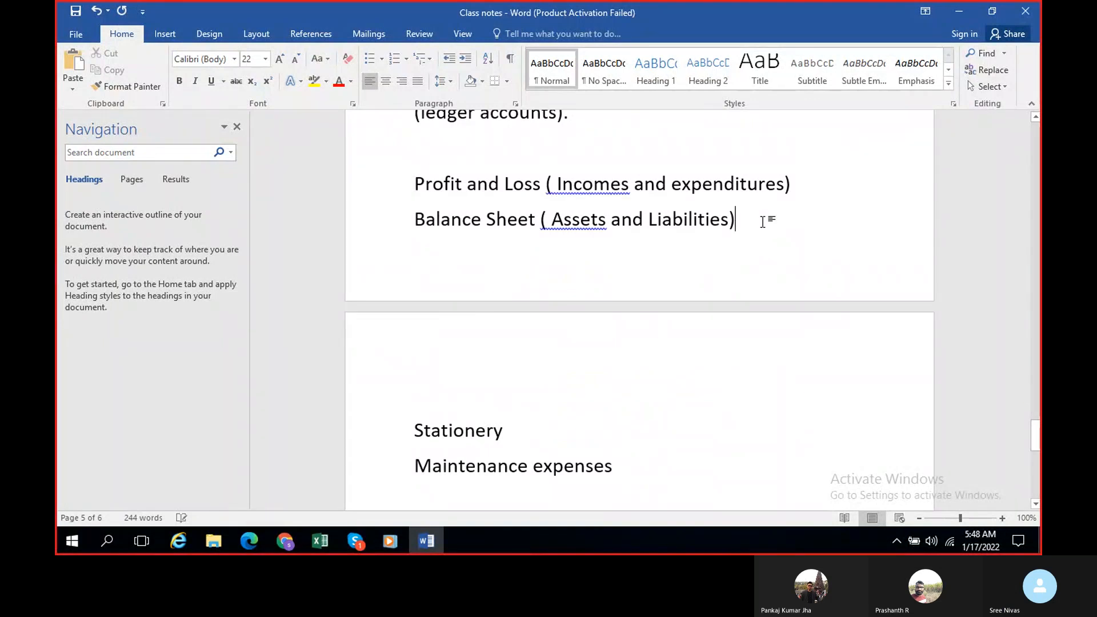
key(Return)
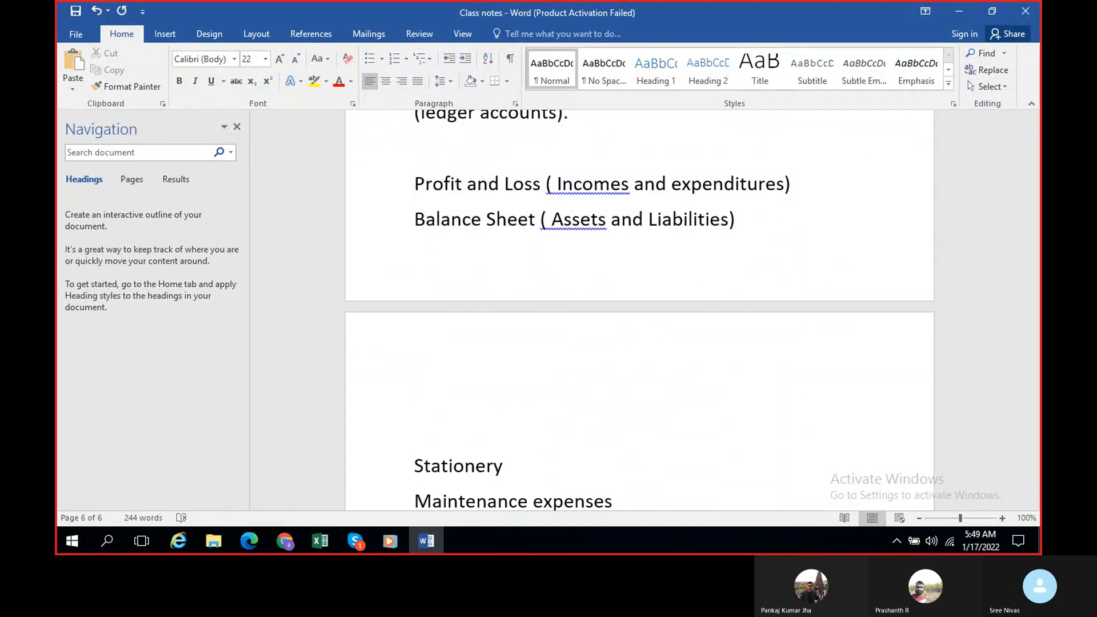
text(100000)
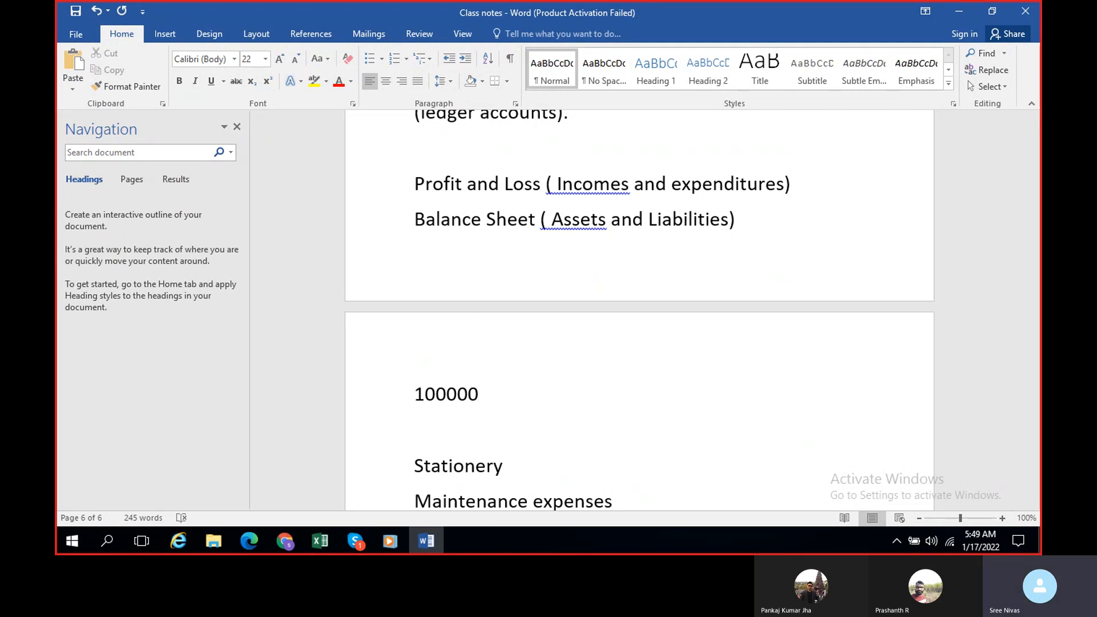
text(...19)
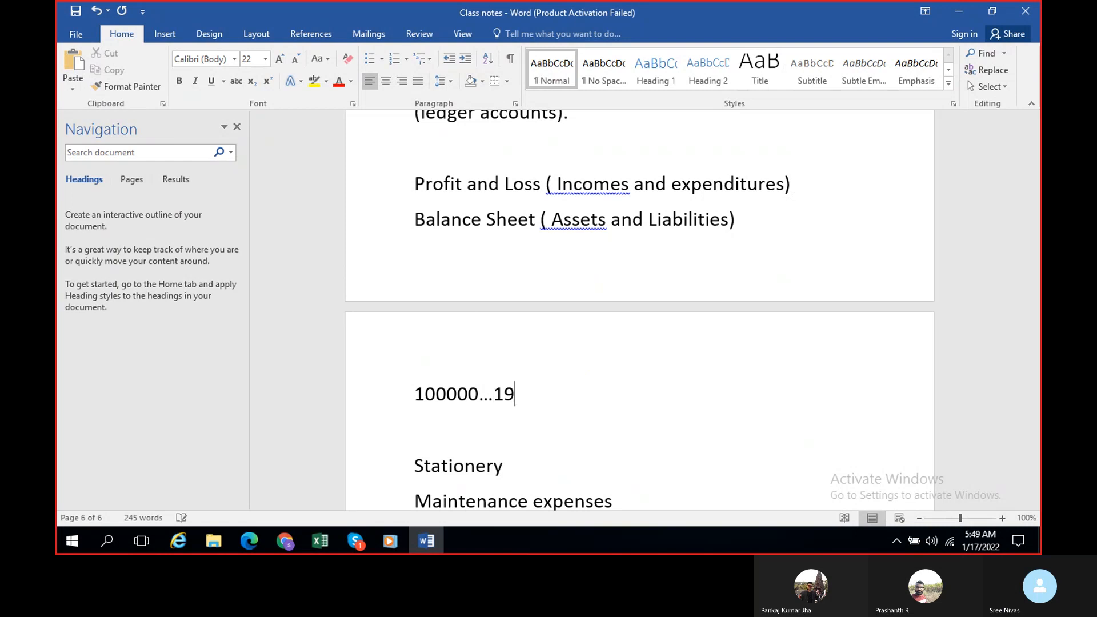
text(9999= )
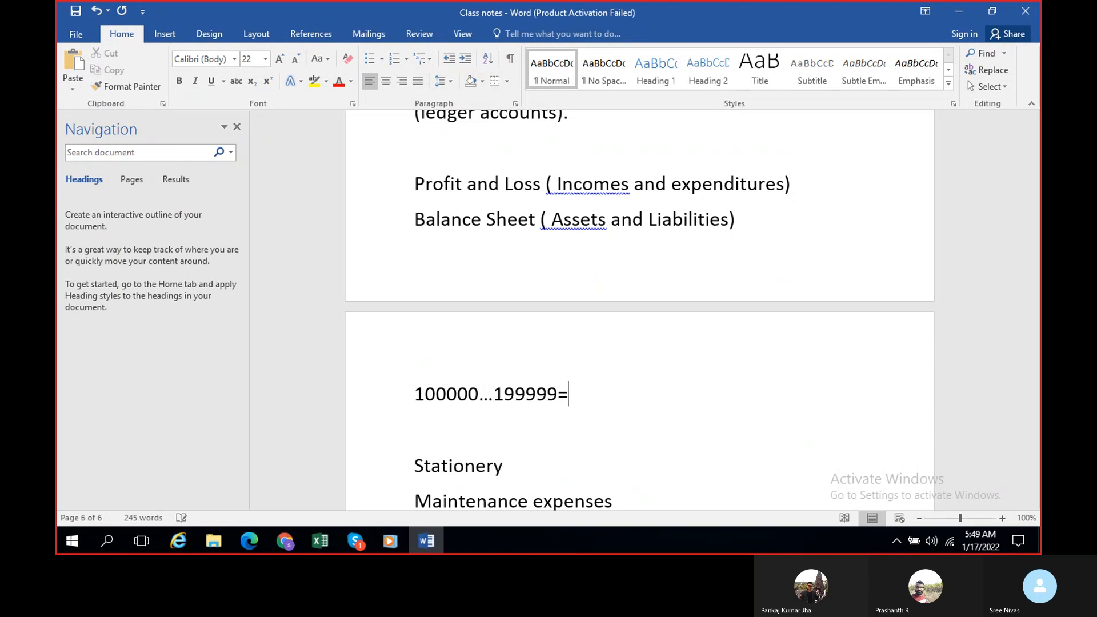
text(Assets)
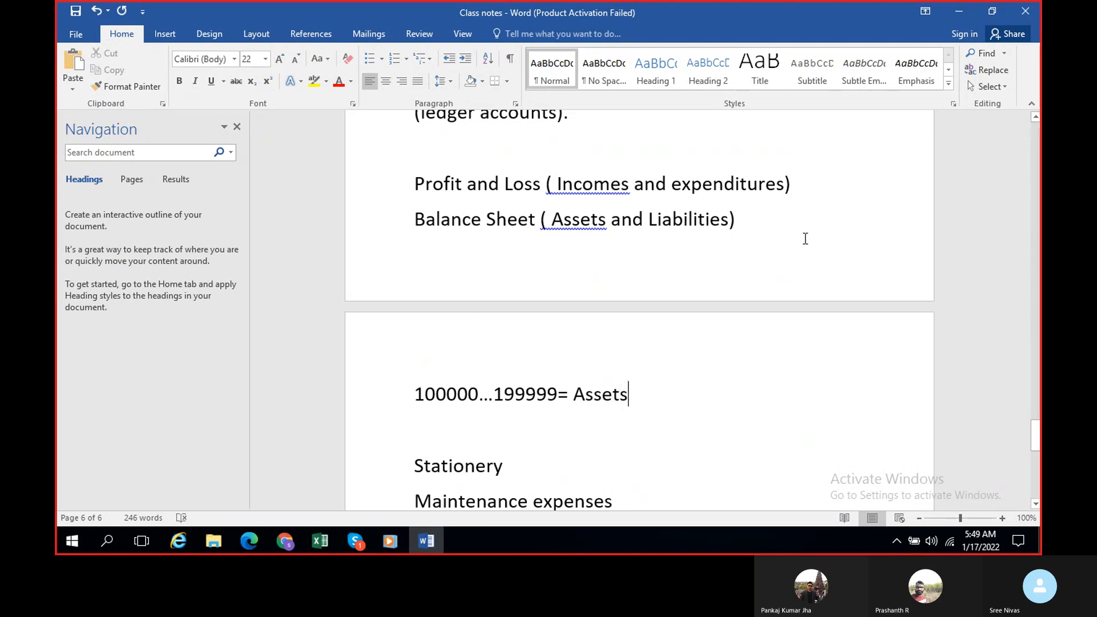
Step: Add the line "200000...299999= Liabilities" below the Assets range
key(Return)
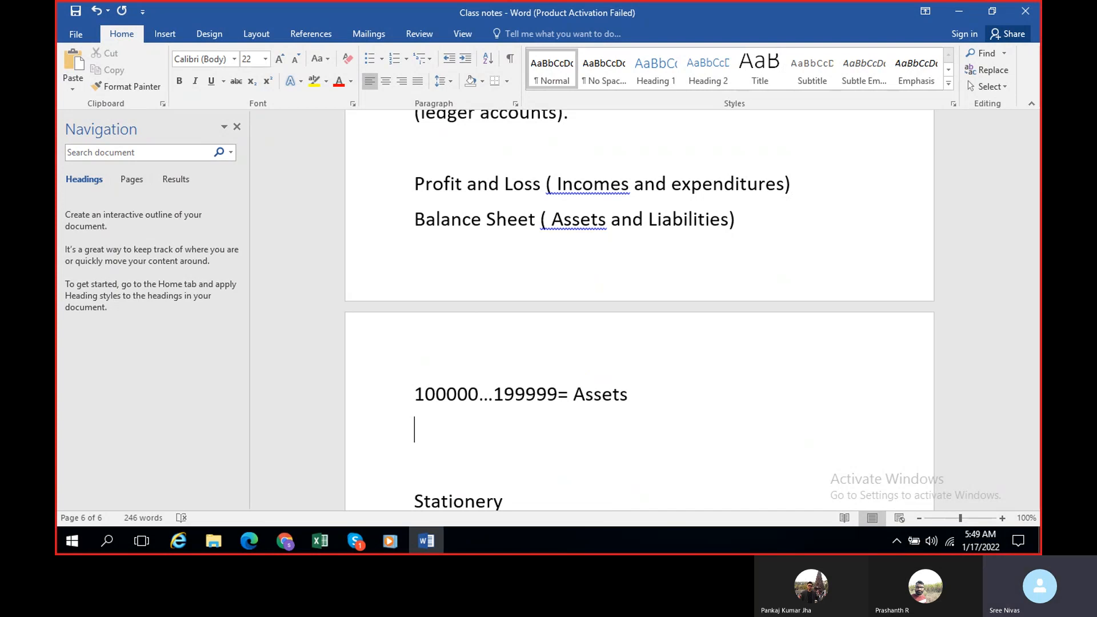
text(20)
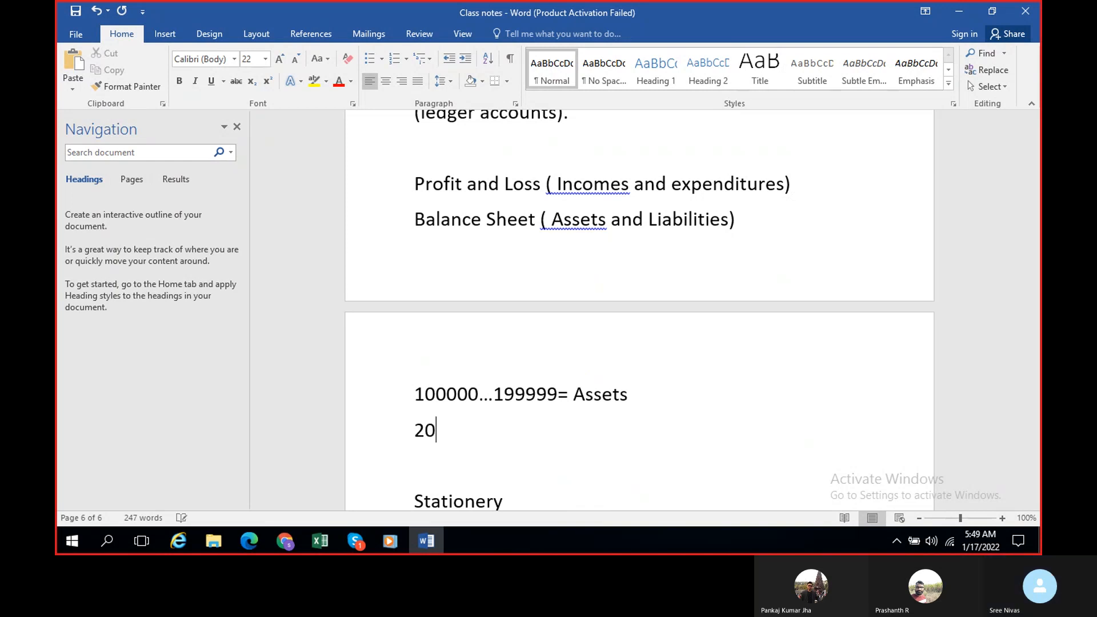
text(0000..)
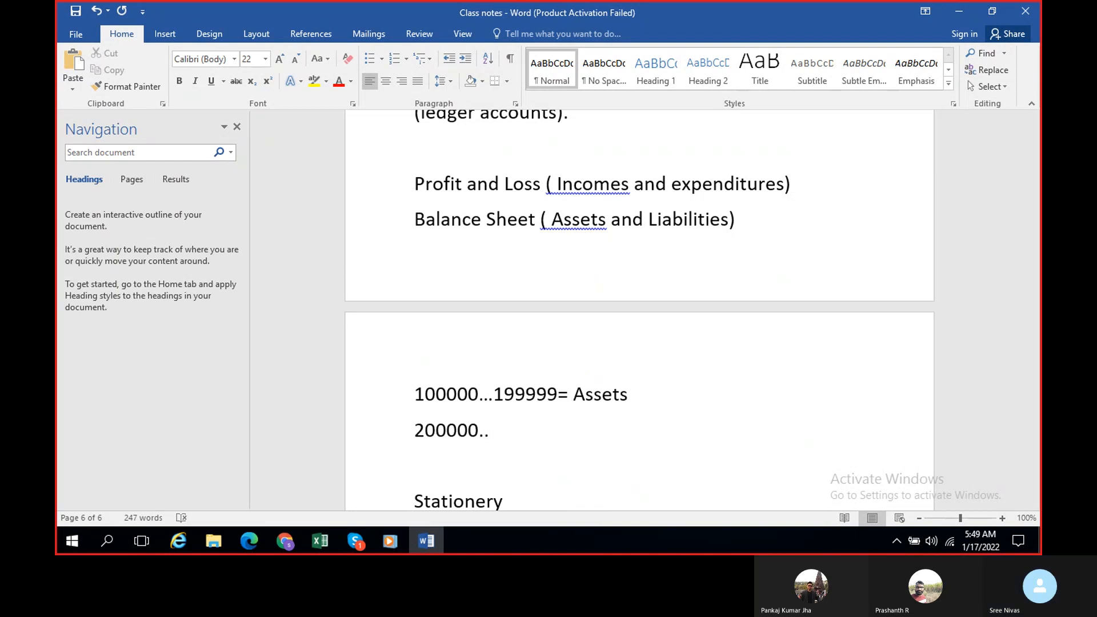
text(.29999)
text(9= Lian)
key(BackSpace)
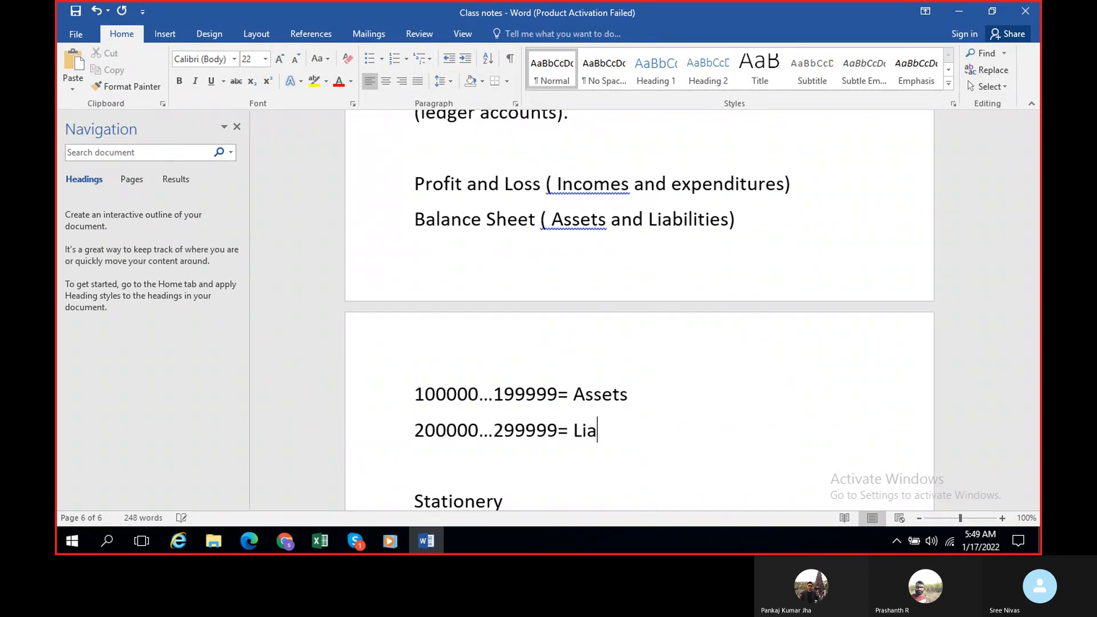
text(bilites)
click(631, 435)
text(i)
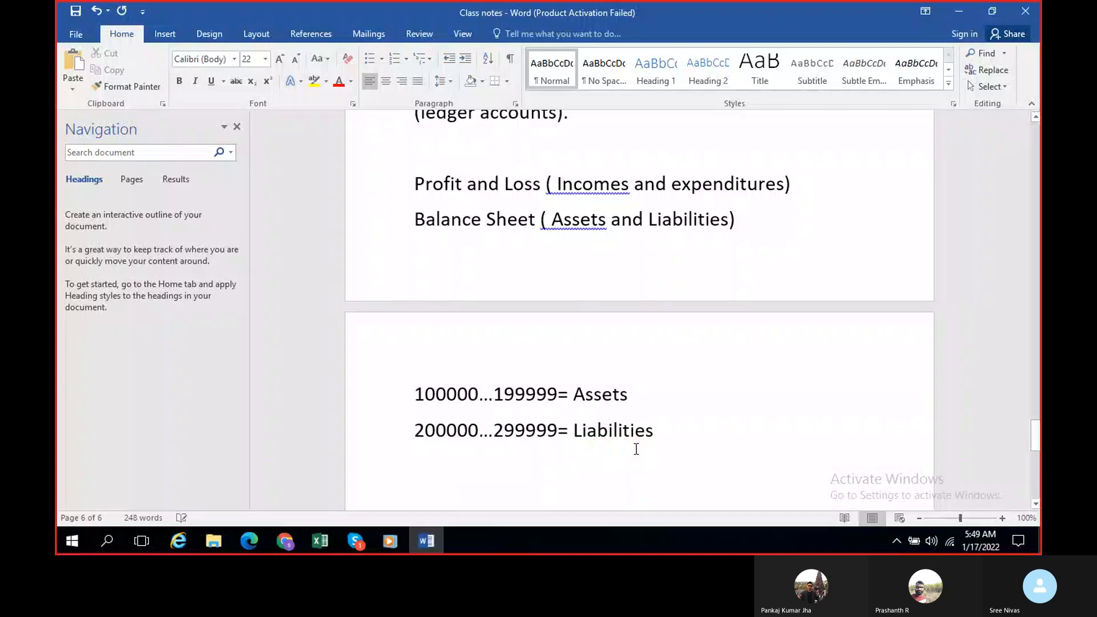
Step: Add the line "300000...300000= Any other Balance sheet A/cs" below Liabilities and begin another line with 4
key(Return)
text(300000...)
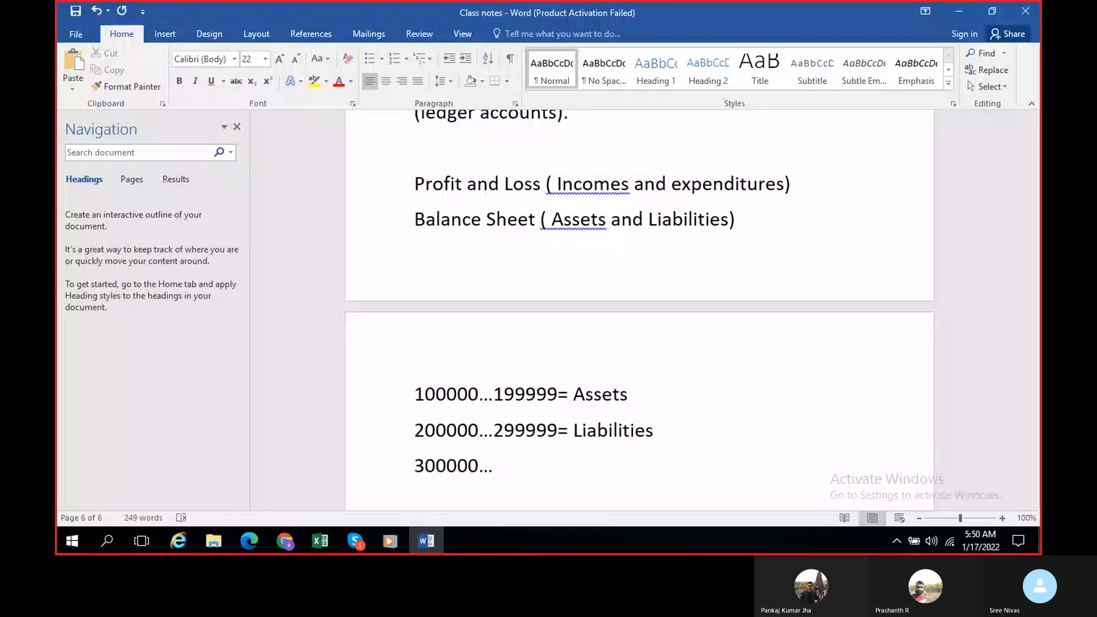
text(300000= Any other Bala)
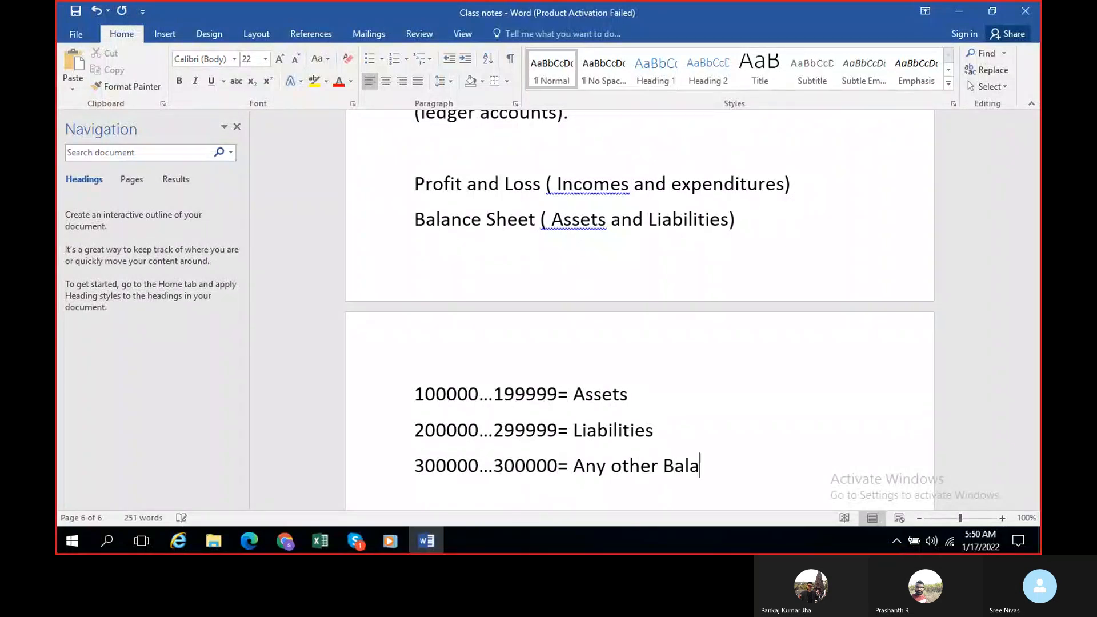
text(nce sheet A/c)
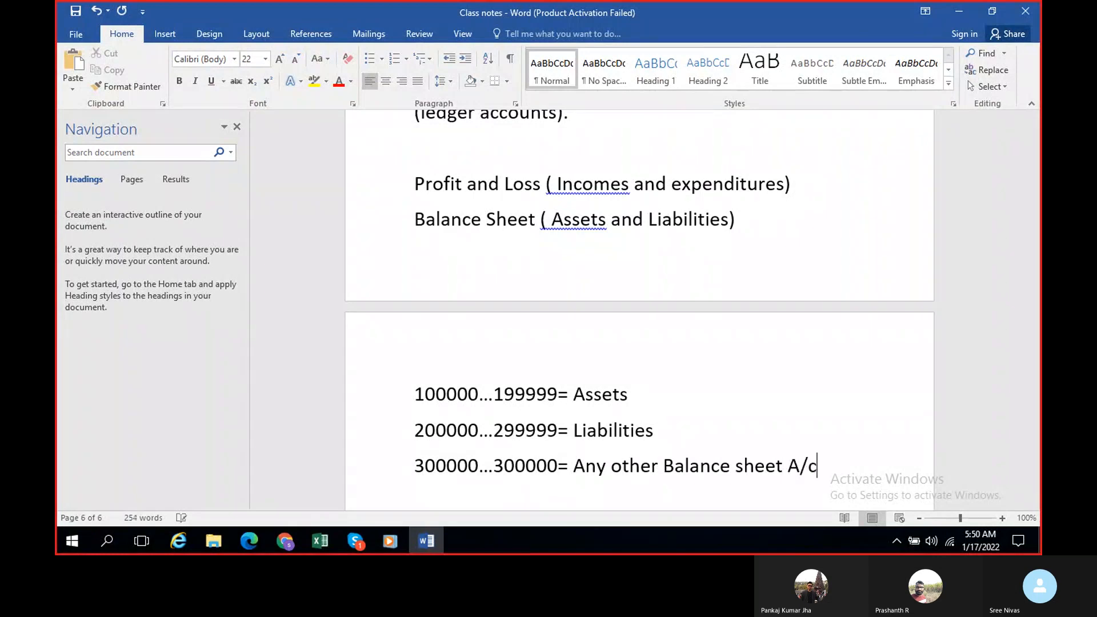
text(s)
key(Return)
text(4)
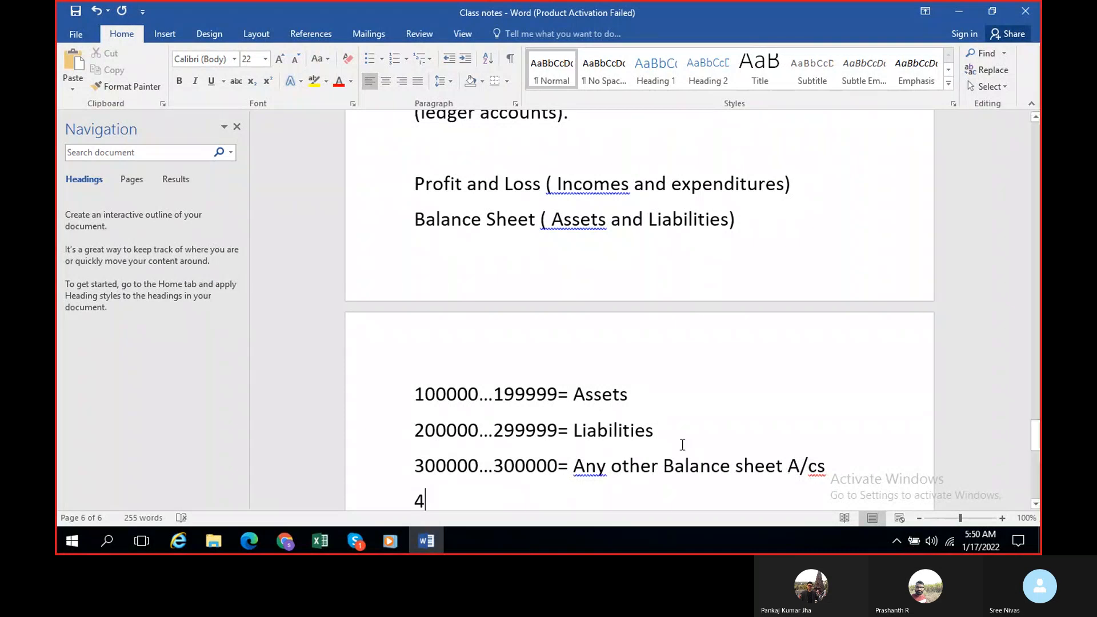
Step: Correct the end number of the "Any other Balance sheet A/cs" range to 399999
click(555, 466)
key(BackSpace)
key(BackSpace)
key(BackSpace)
key(BackSpace)
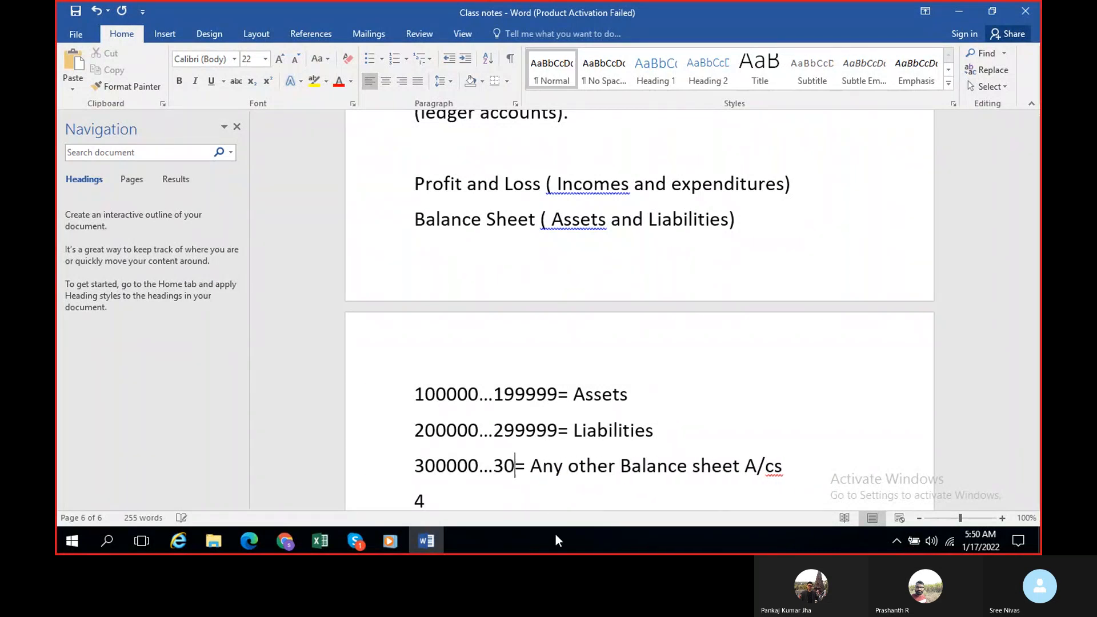
key(BackSpace)
text(999999)
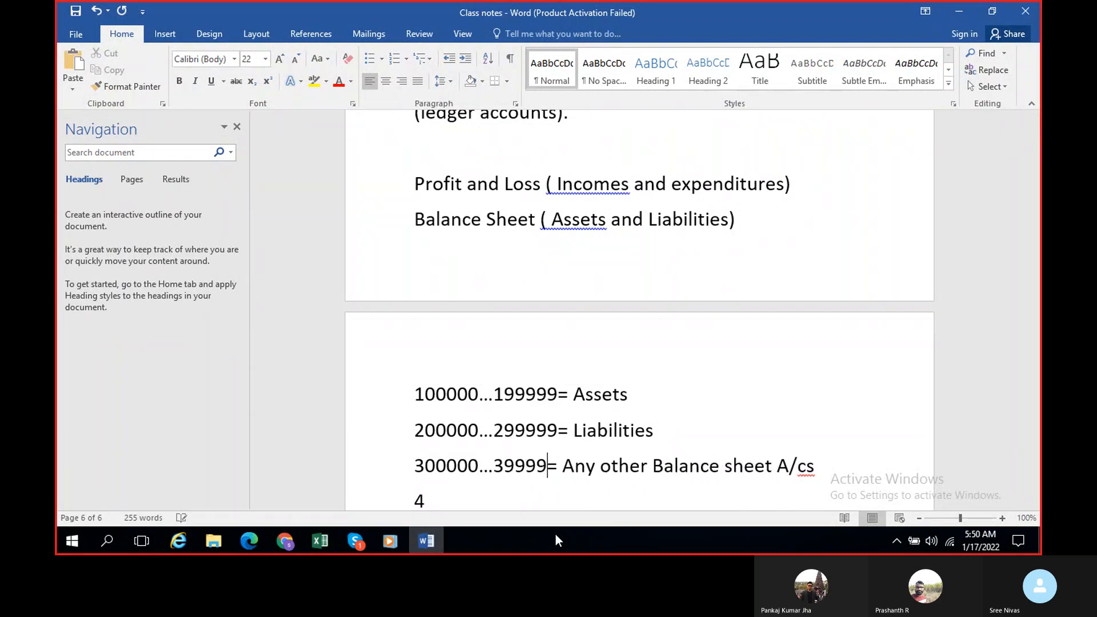
key(BackSpace)
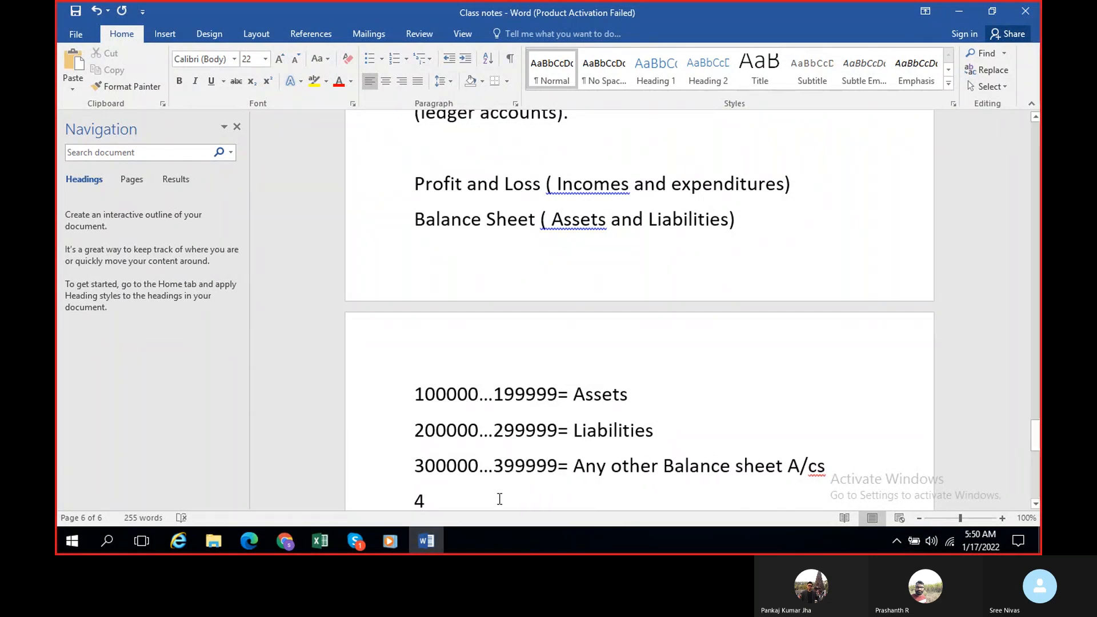
Step: Complete the line beginning with 4 as "400000...499999= Revenue"
click(473, 501)
text(00)
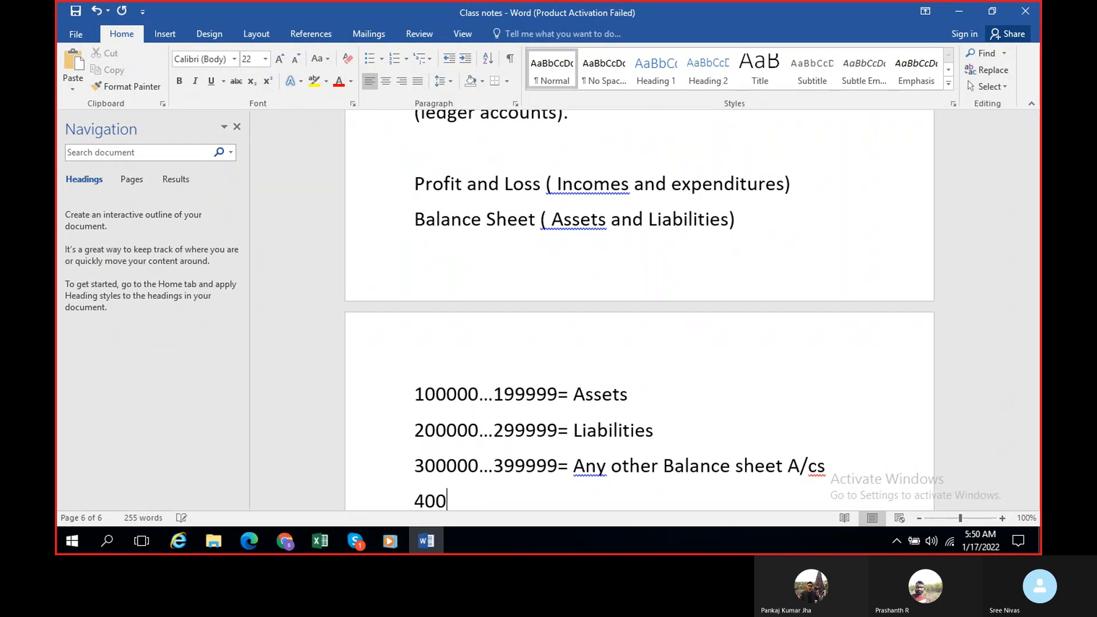
text(000...499999)
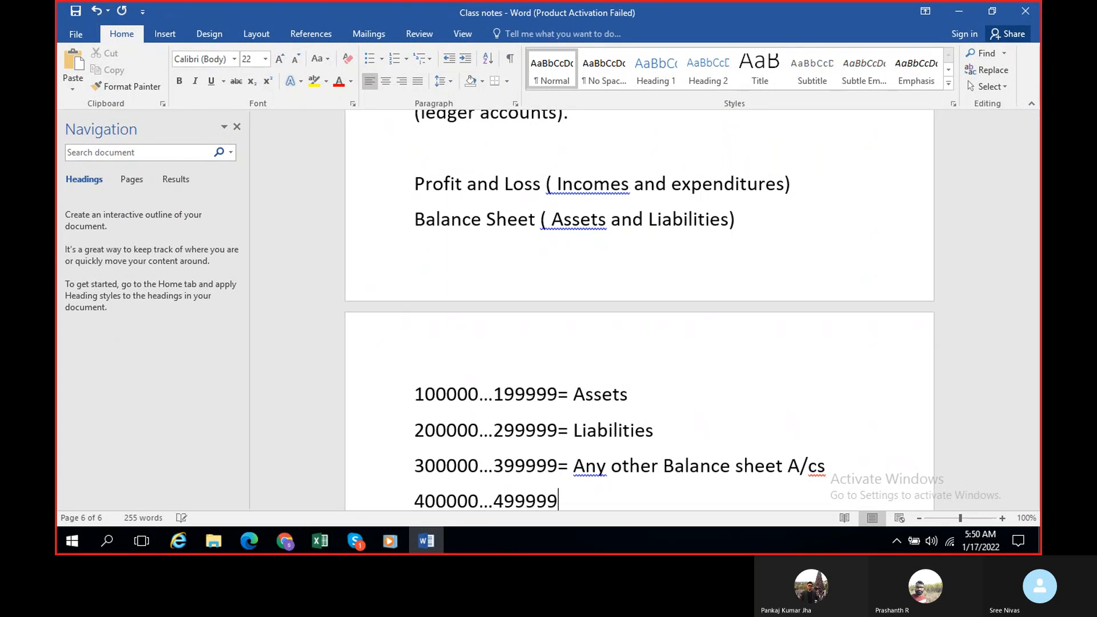
text(= Revenue)
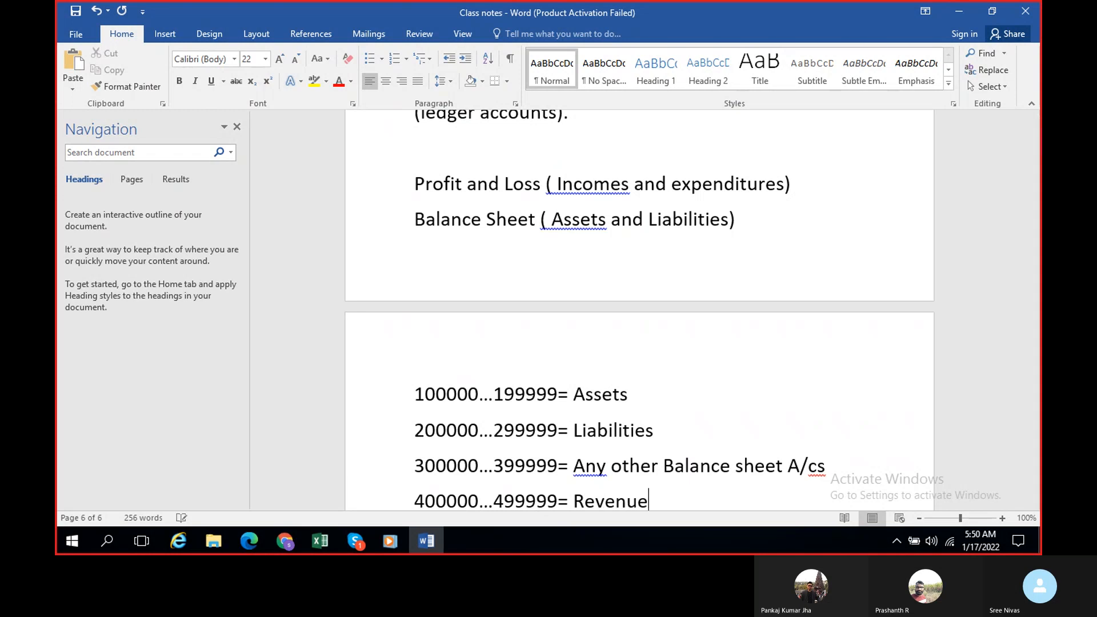
Step: Add the line "500000...599999= Expenses" below the Revenue range
key(Return)
text(500000)
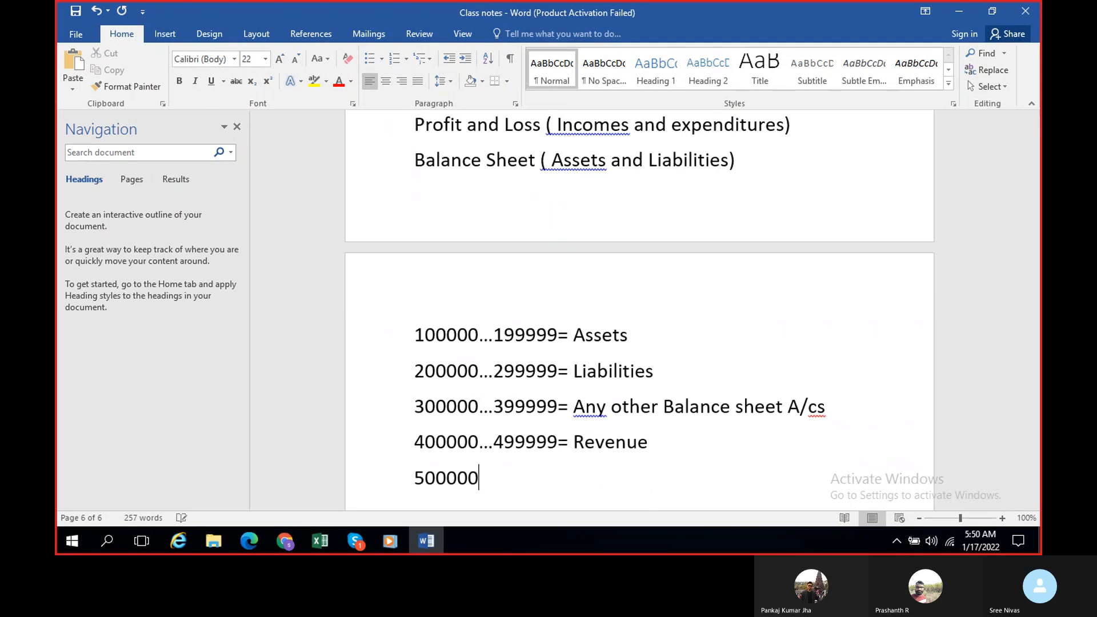
text(...599999)
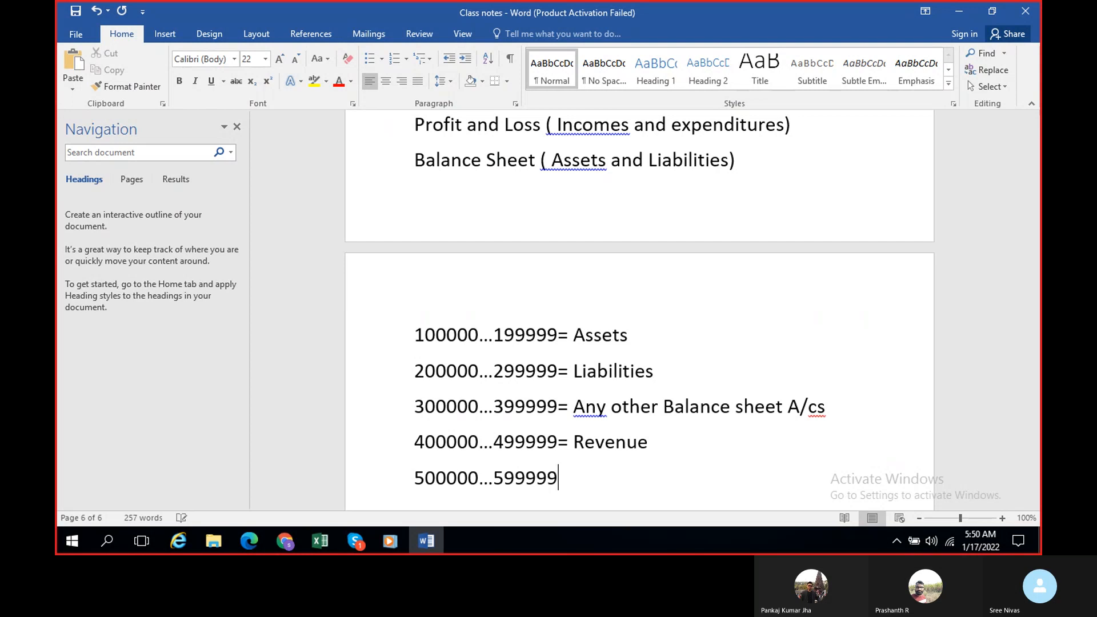
text(= Expenses)
Step: Add the line "600000...699999= Any other P &L A/c s" below Expenses and respace "A/cs" as "A/c s" in the 300000...399999 line
key(Return)
text(600000.)
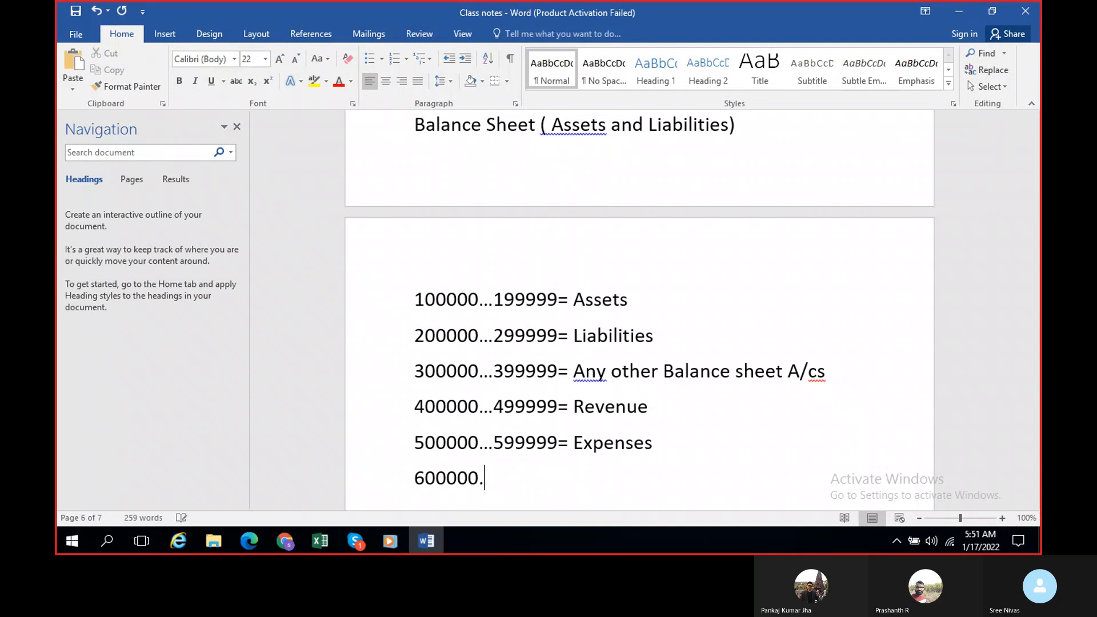
text(..)
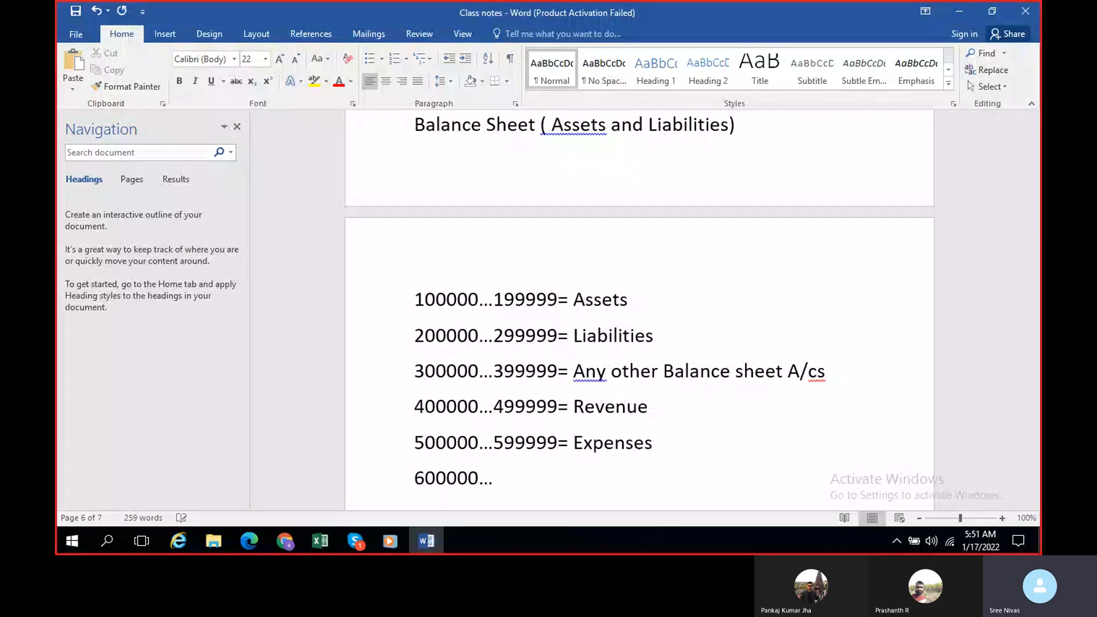
key(BackSpace)
text(.)
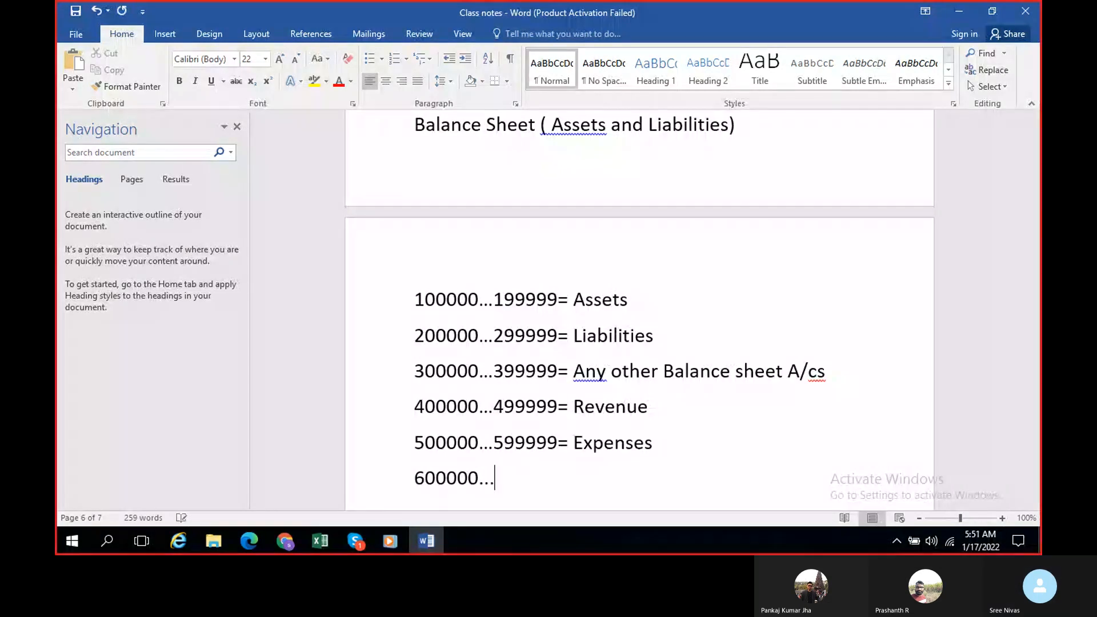
text(699999)
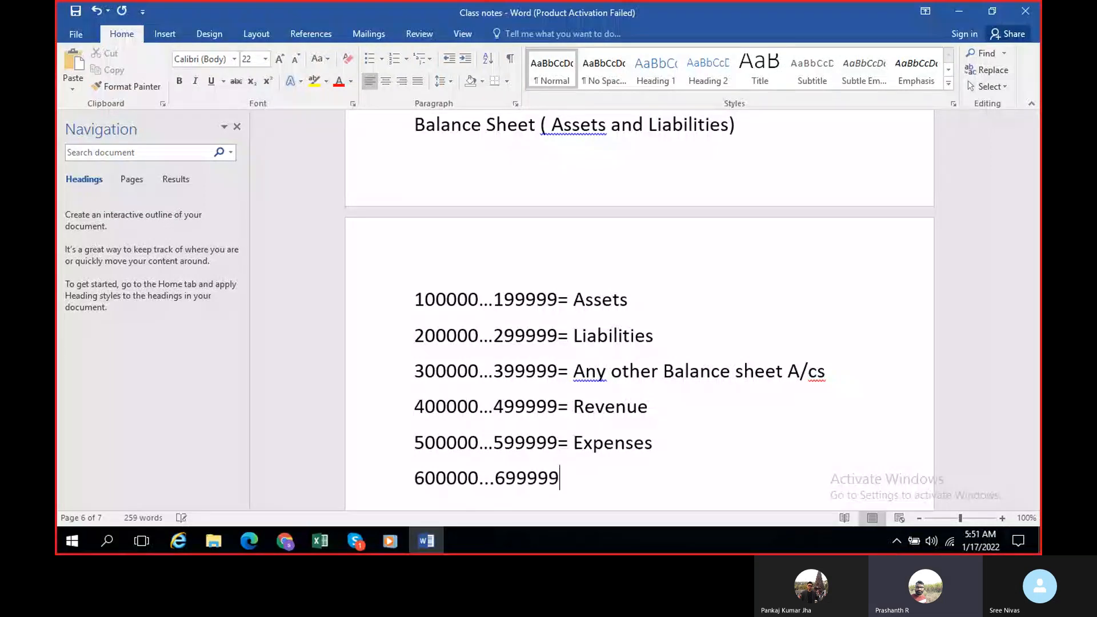
text(= Any o)
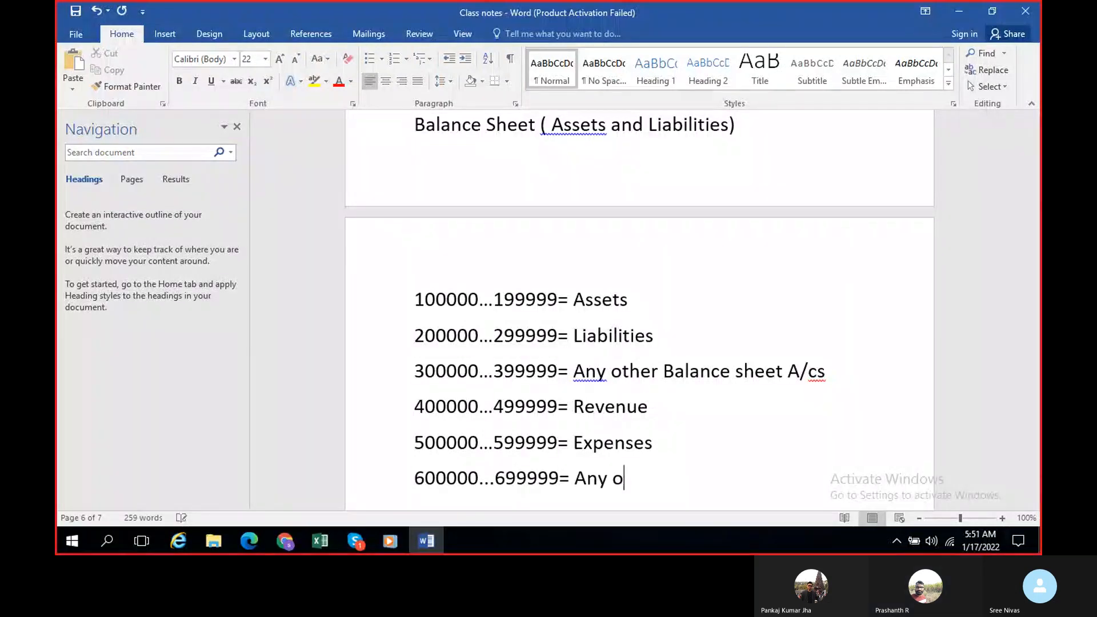
text(ther)
text(P &L A/c s)
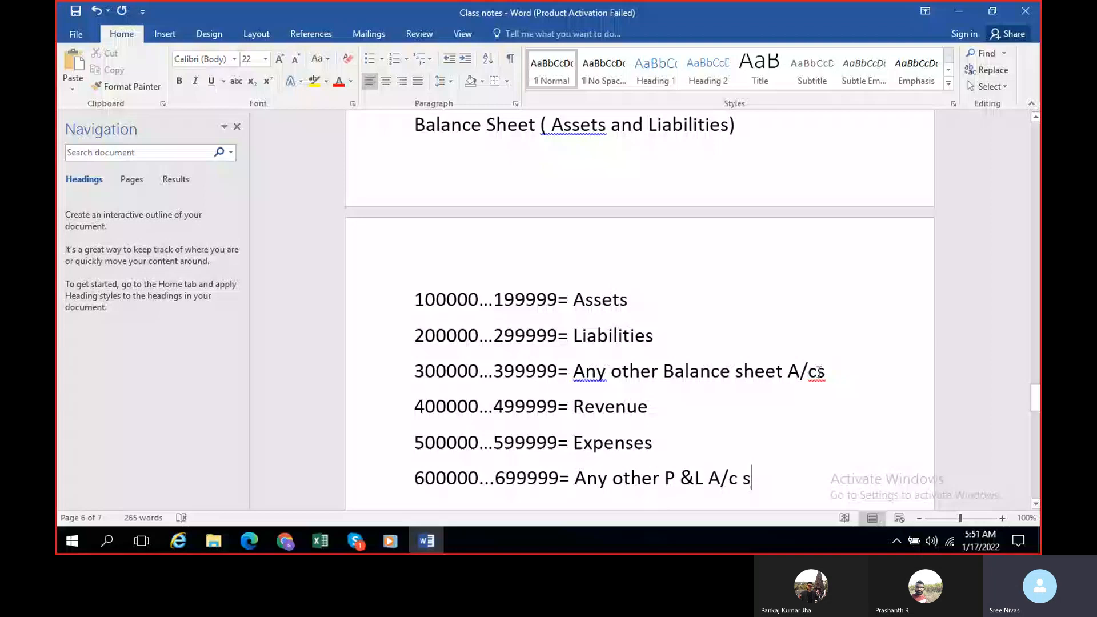
click(819, 372)
scroll(532, 382, down, 2)
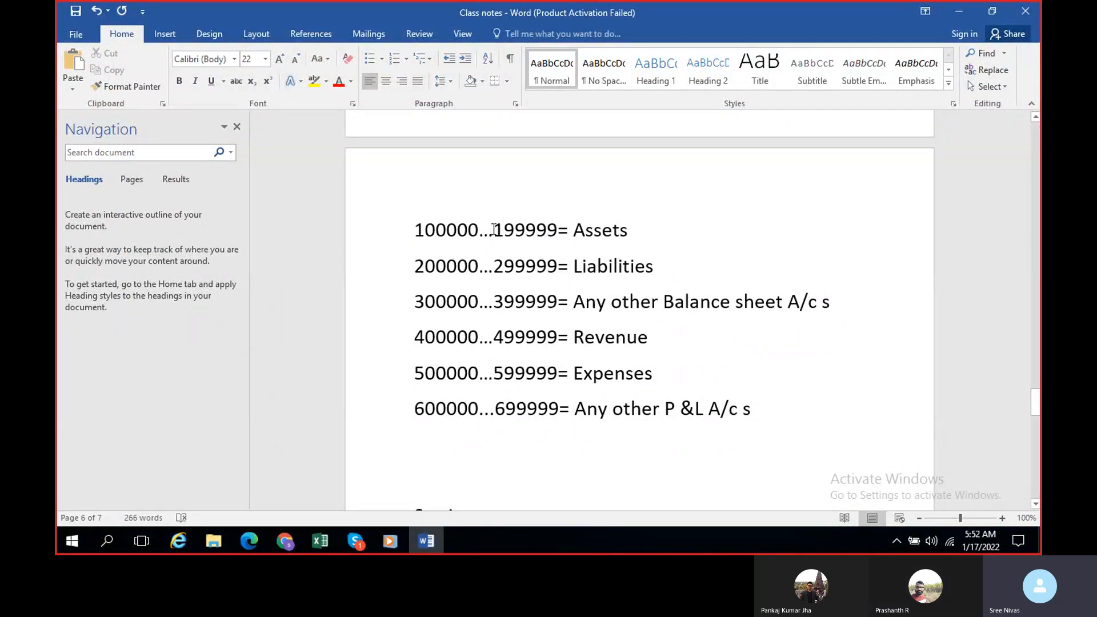
Step: Switch to the Skype call, mute the participant shown in the centre, and return to the Word notes without the floating call window
click(355, 541)
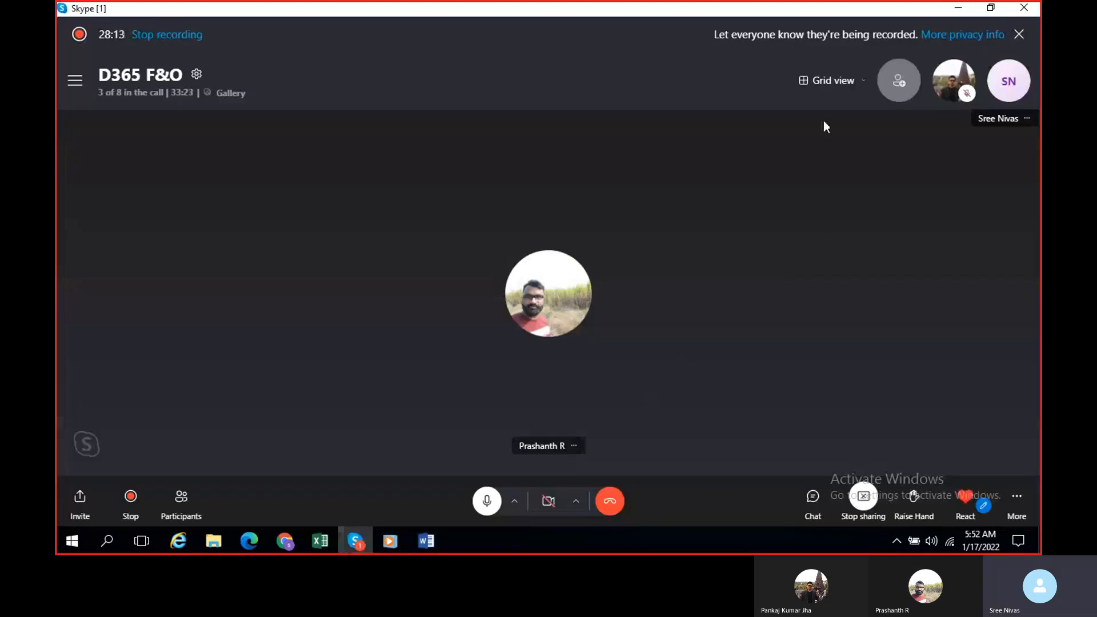
click(575, 445)
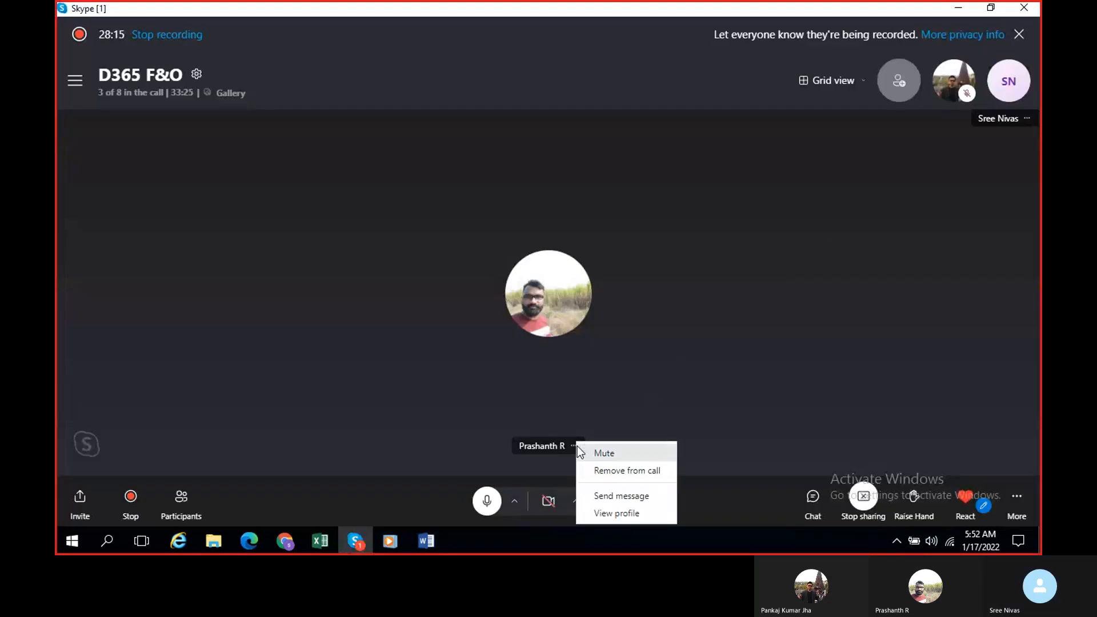
click(578, 447)
click(958, 9)
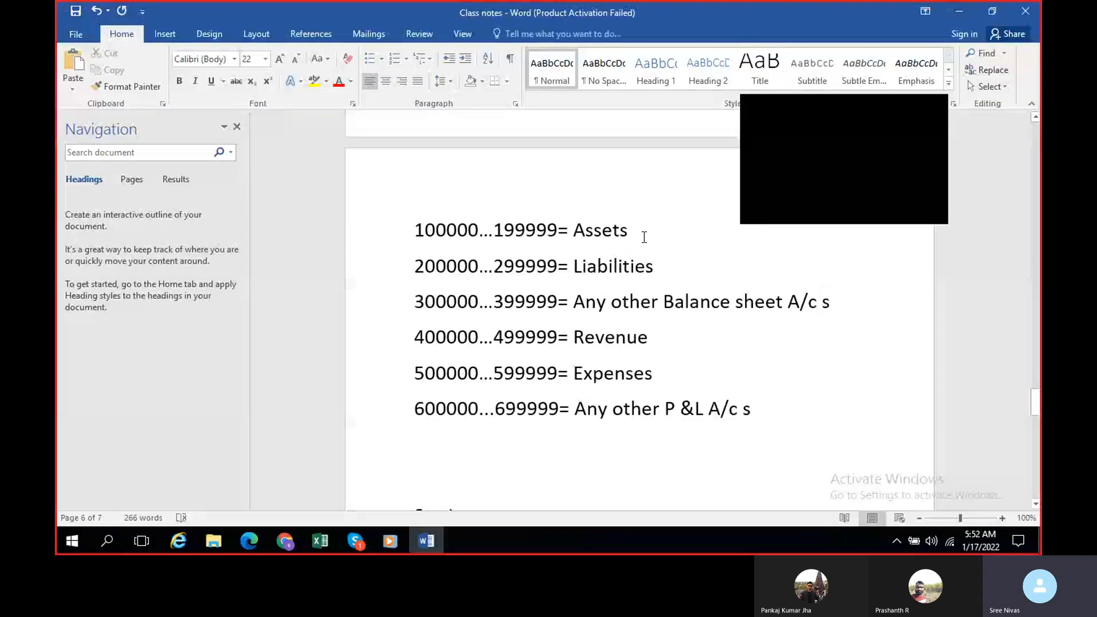
click(938, 111)
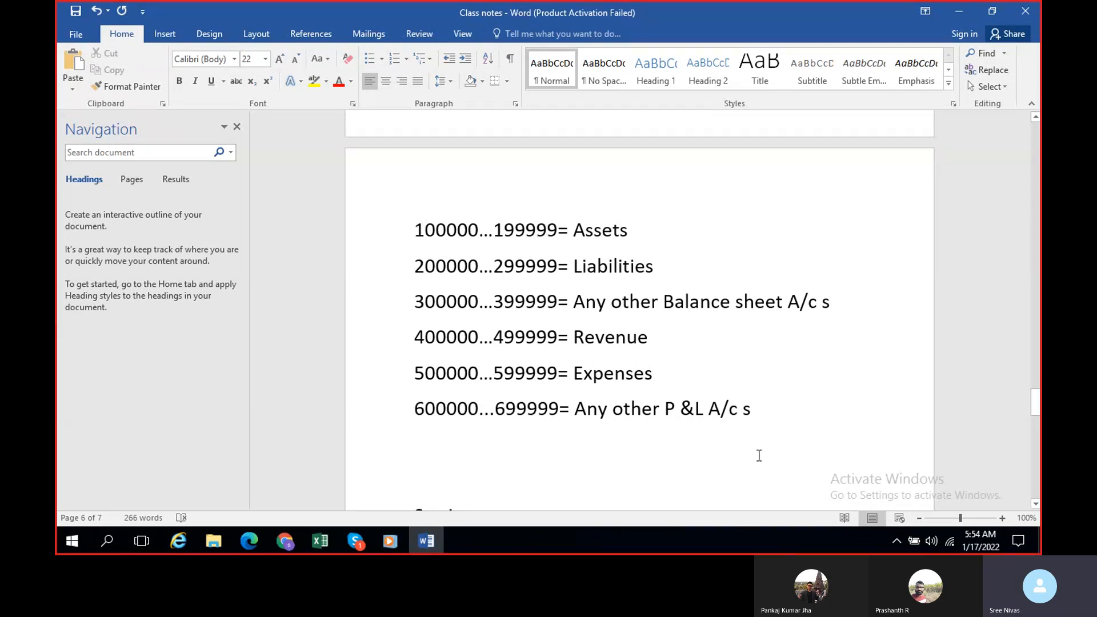
scroll(759, 455, down, 2)
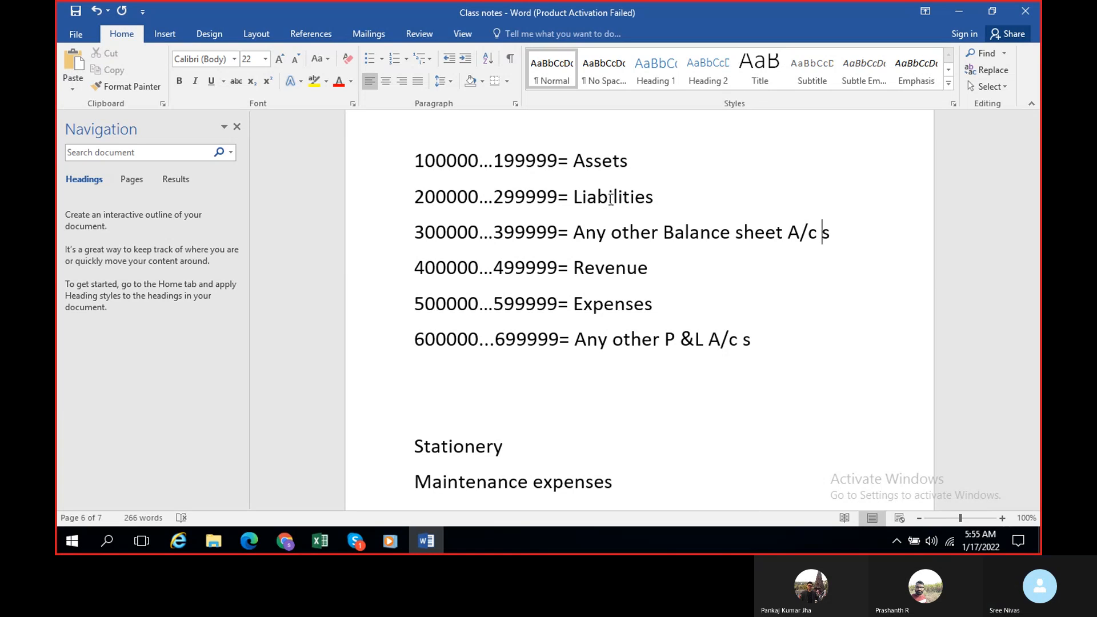
scroll(565, 201, up, 1)
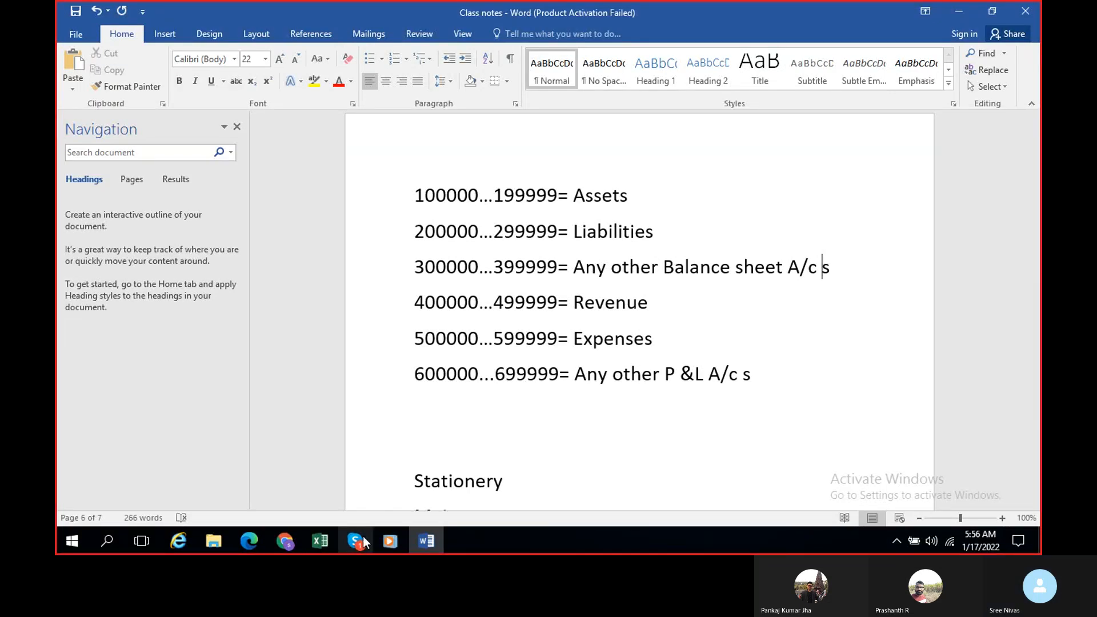
Step: Switch to the Charts of accounts page in Dynamics 365 and start a new main account in the BRT COA chart
mouse_move(285, 540)
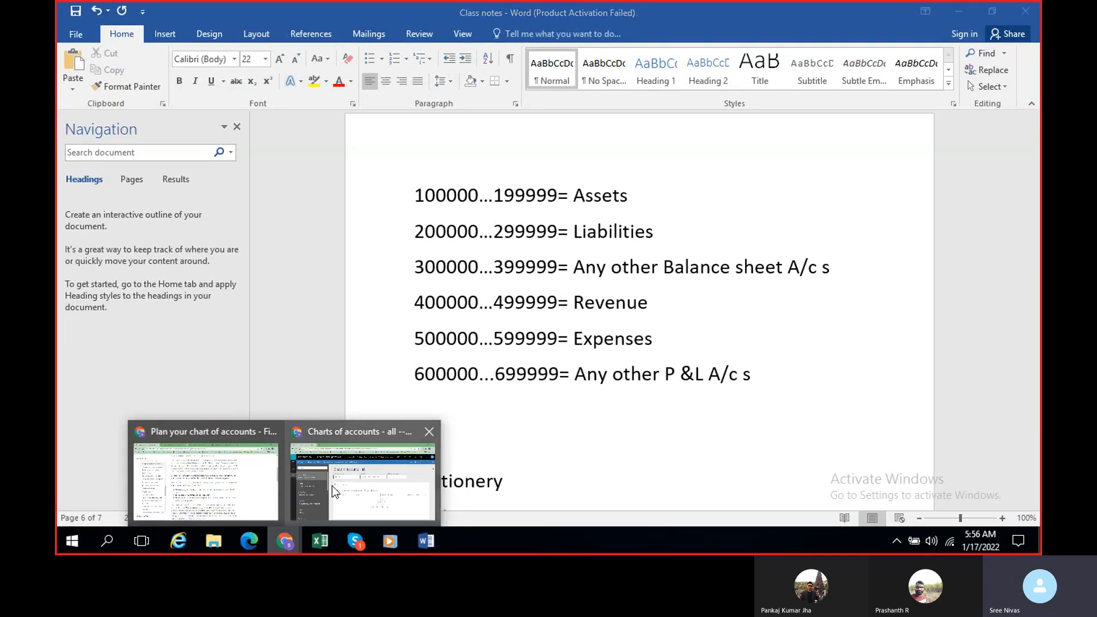
click(351, 486)
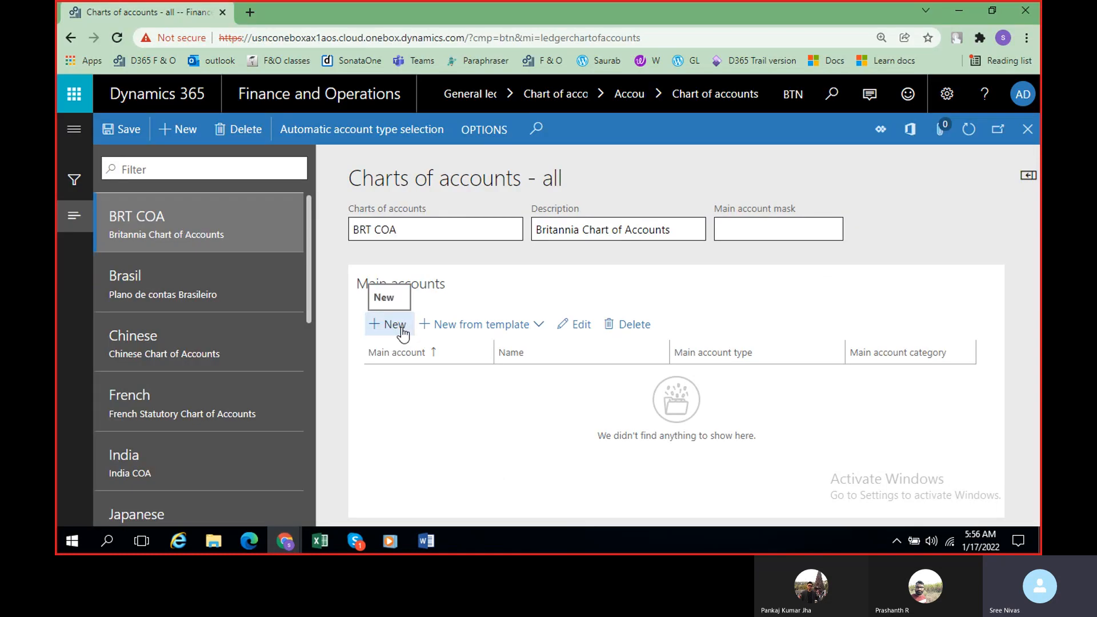
click(393, 324)
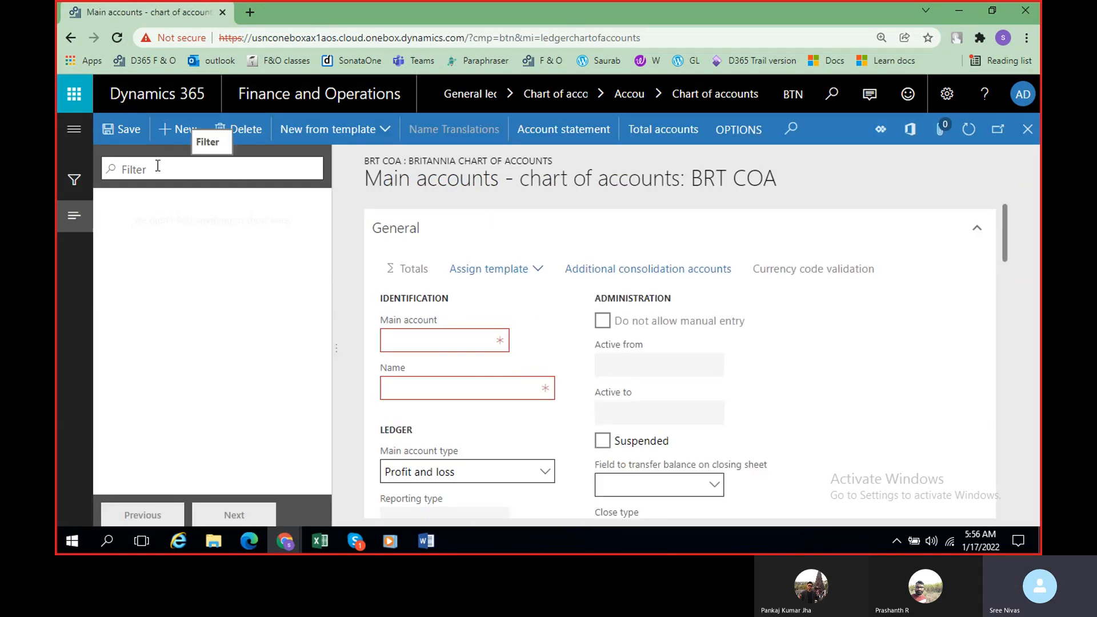
Step: Look over the new account form, check the Assets range in the Word notes, and enter main account 100000 with the name Cash
scroll(675, 465, down, 3)
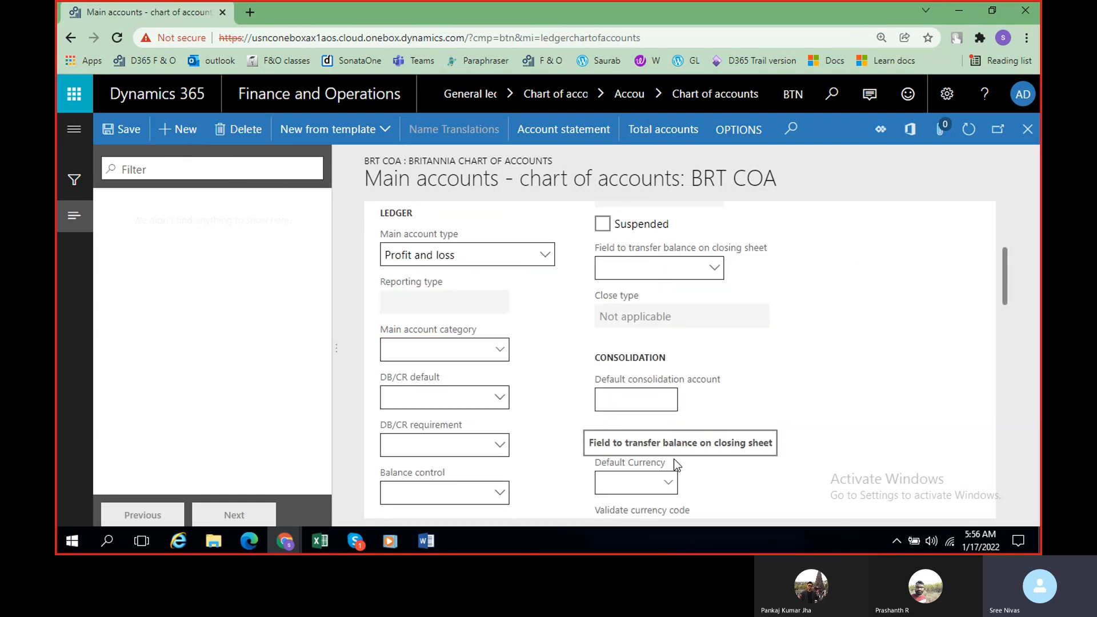
scroll(486, 323, down, 4)
scroll(485, 322, up, 4)
scroll(471, 379, down, 1)
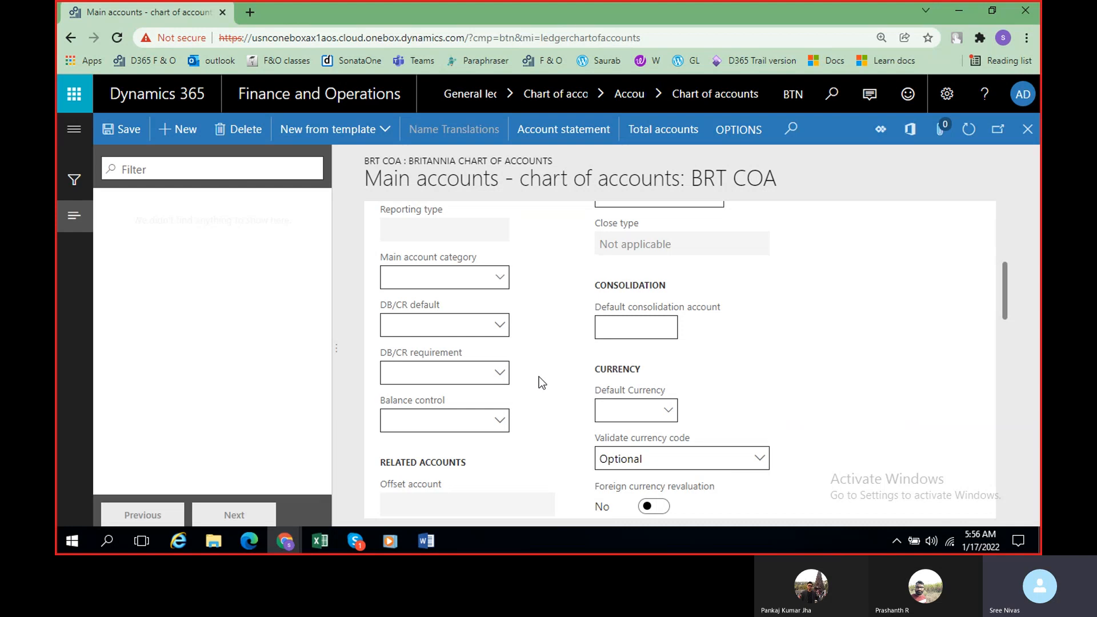
scroll(539, 376, up, 5)
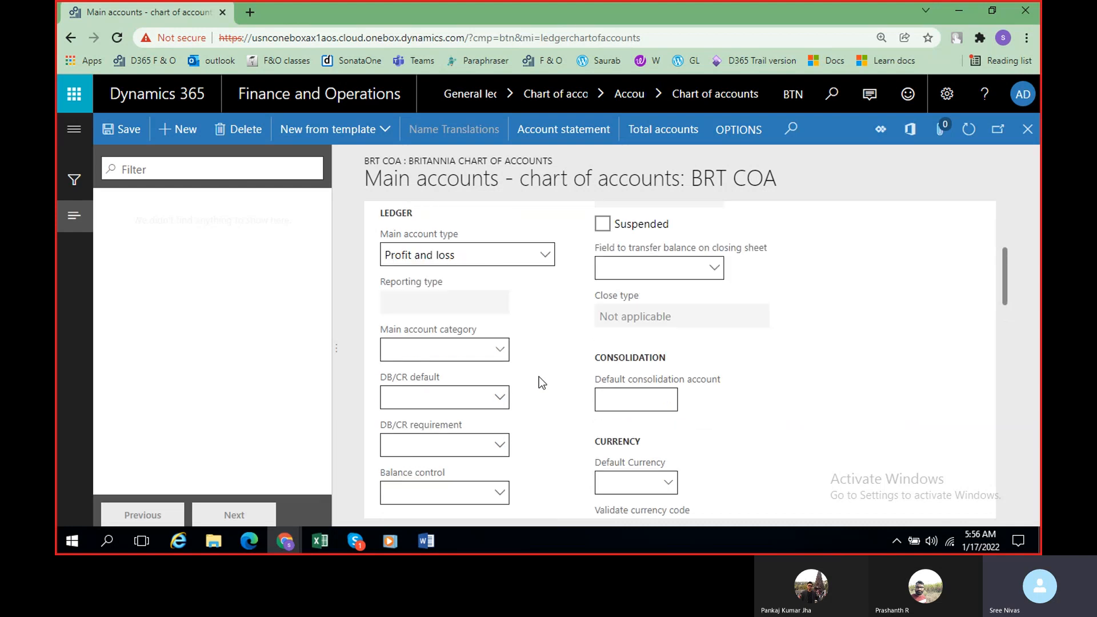
click(442, 341)
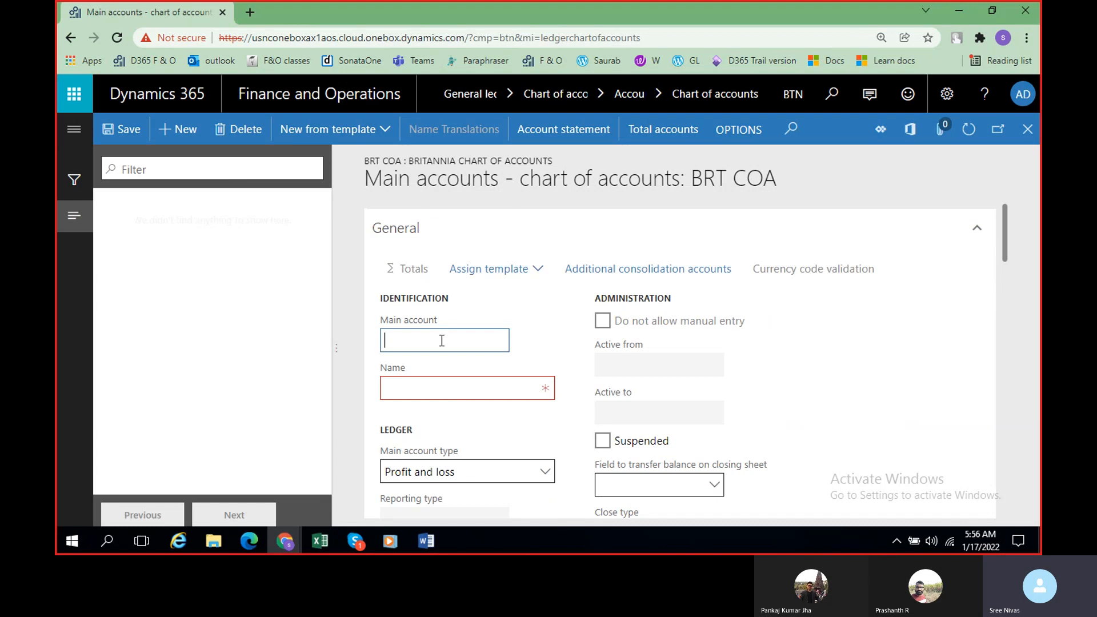
key(alt+Tab)
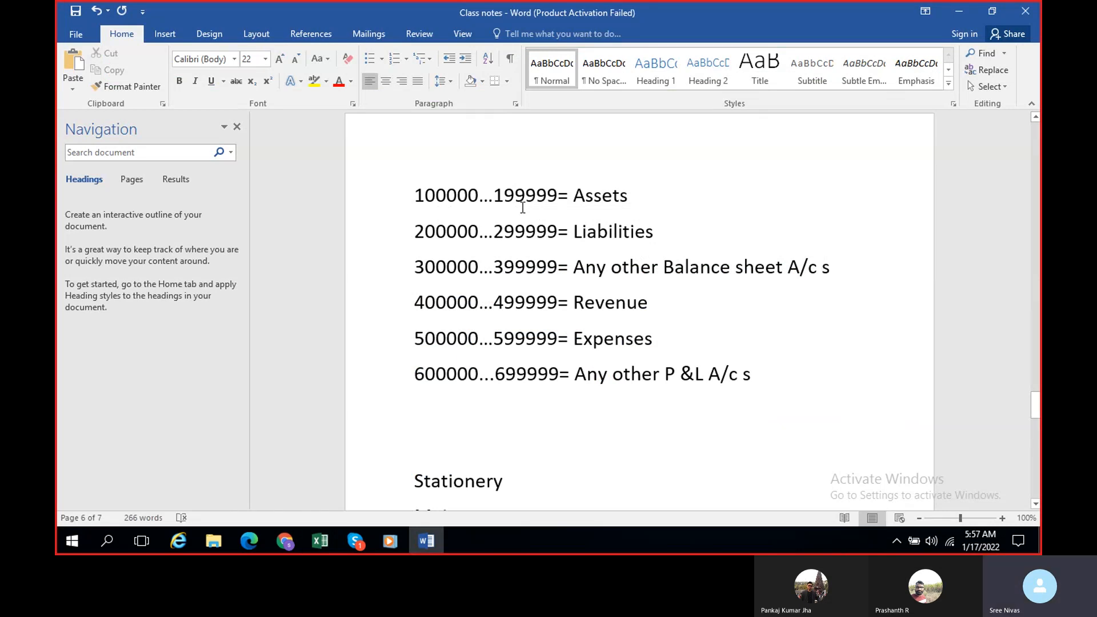
key(alt+Tab)
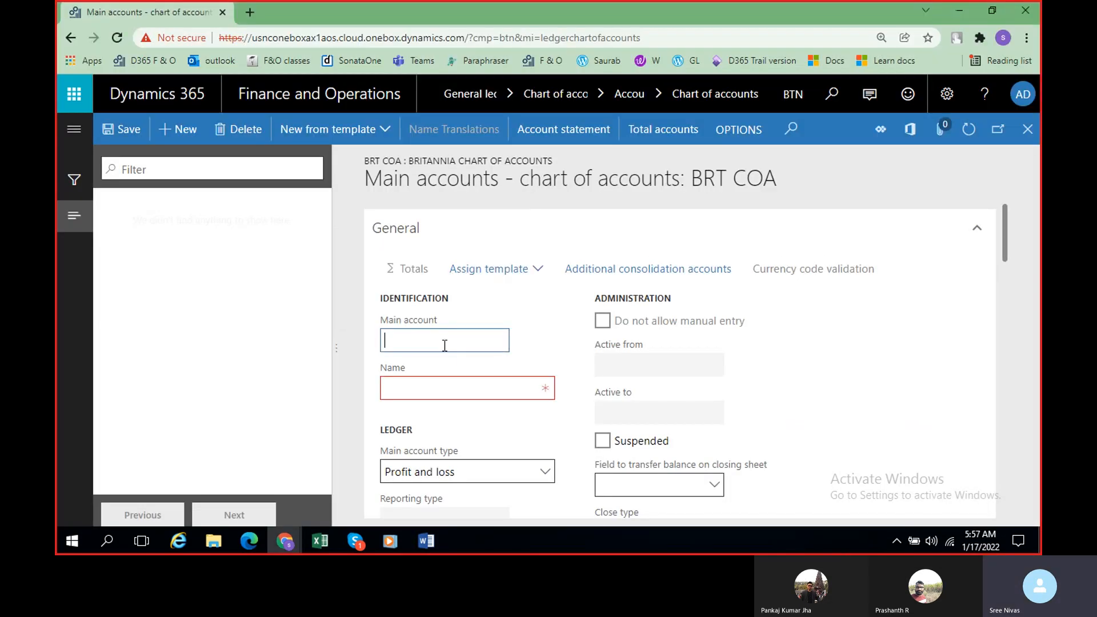
text(100000)
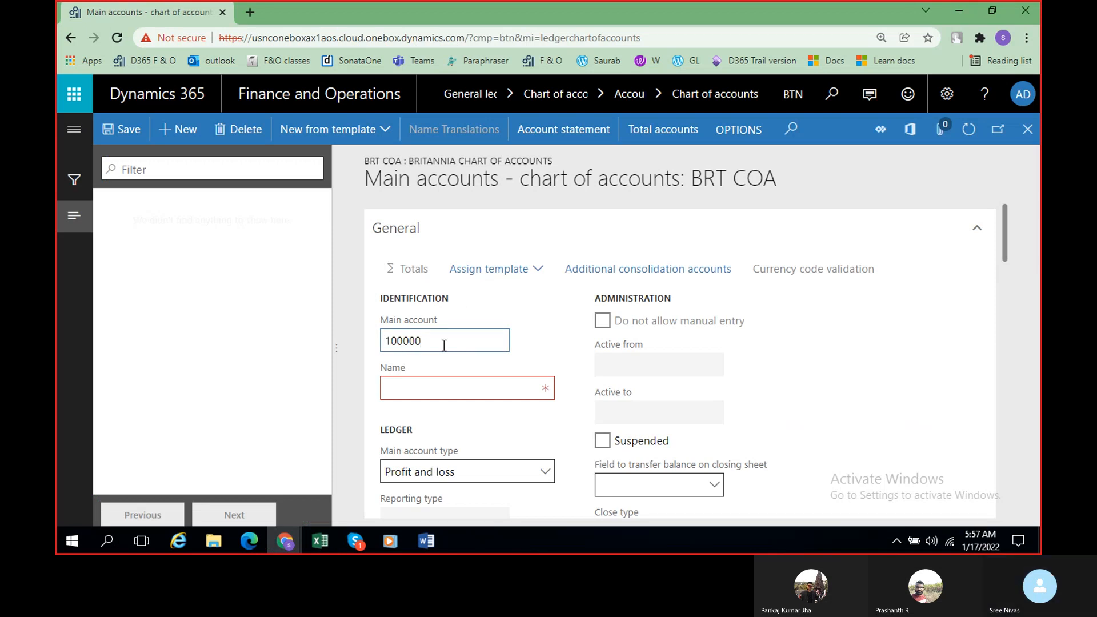
key(Tab)
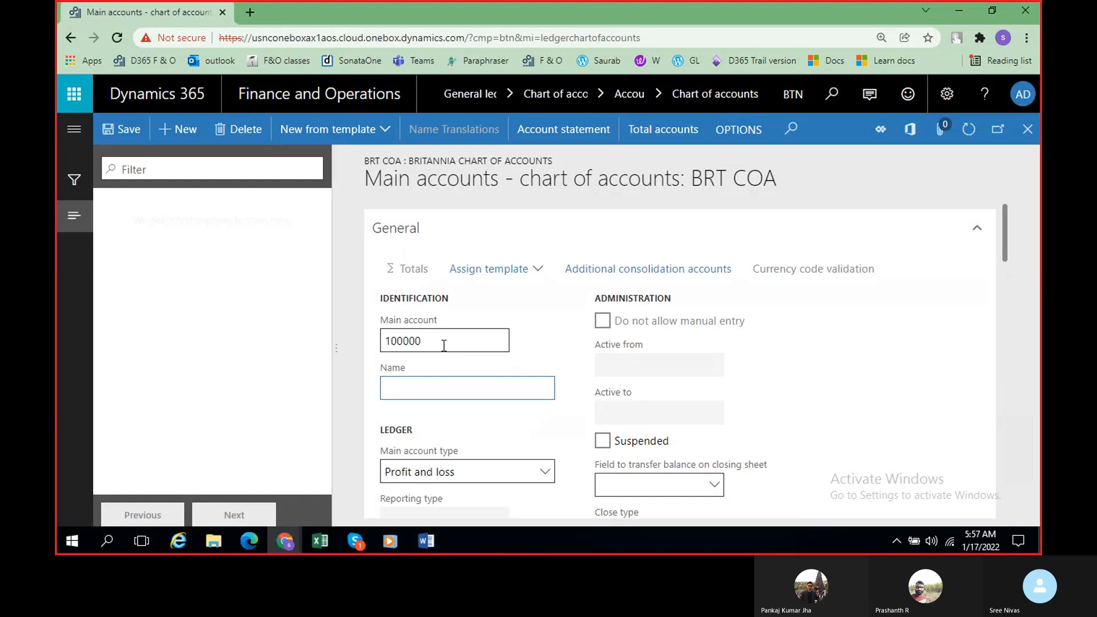
text(Cash)
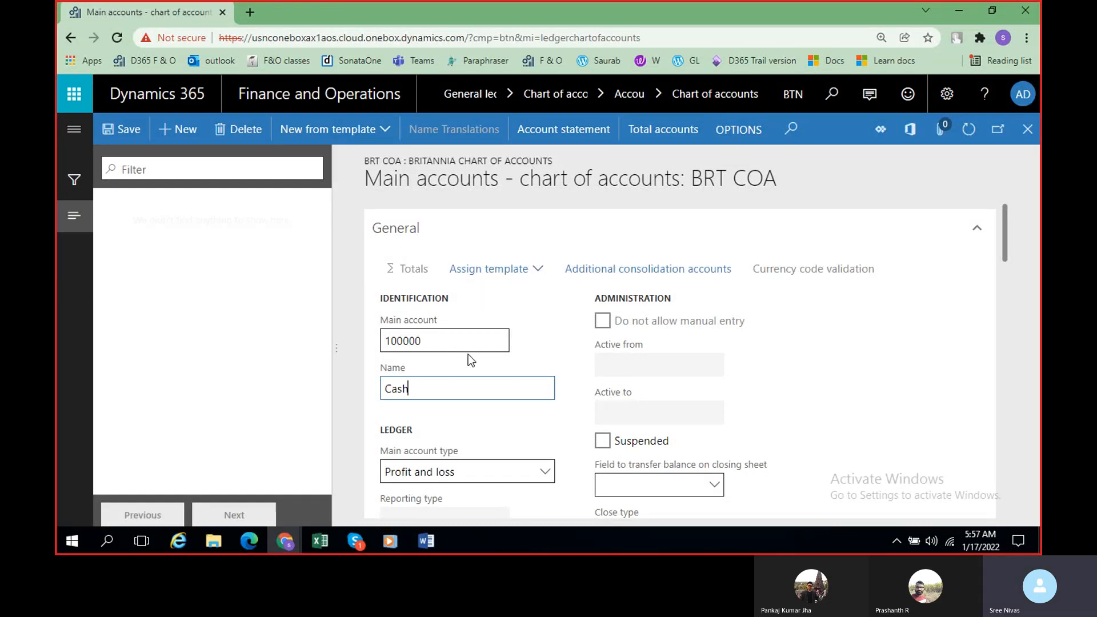
Step: Set the main account type of the Cash account to Asset
scroll(430, 336, down, 1)
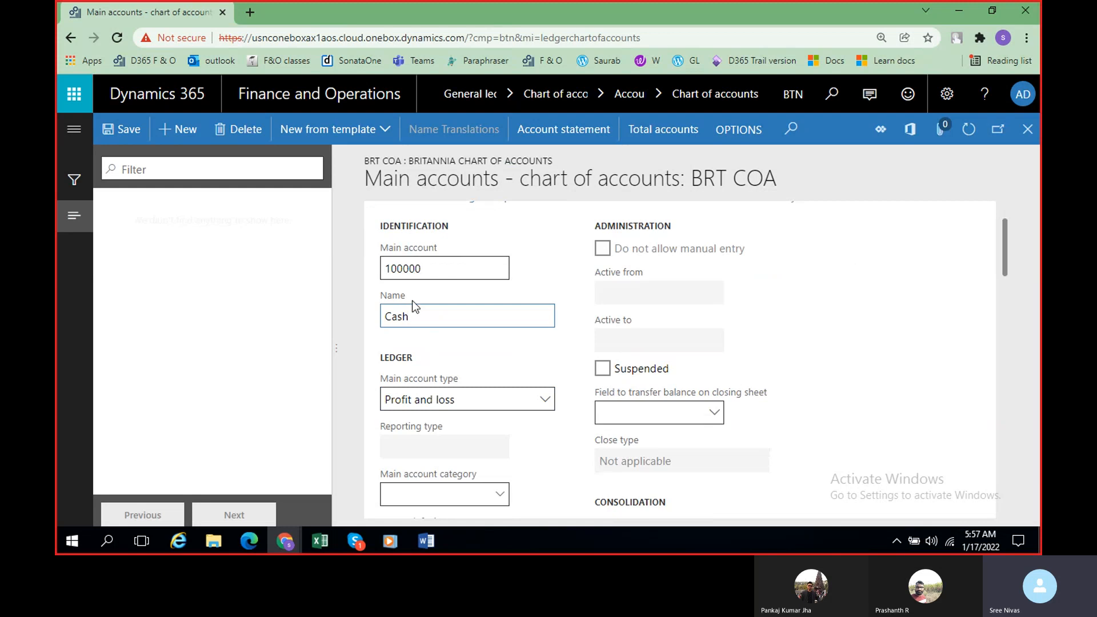
scroll(443, 343, down, 1)
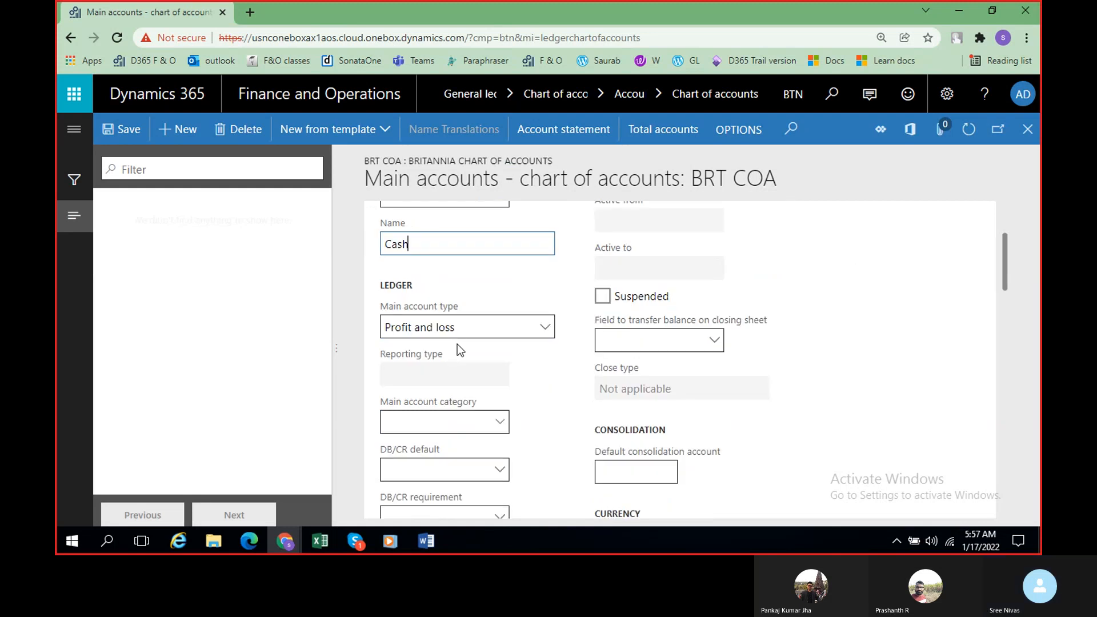
click(554, 378)
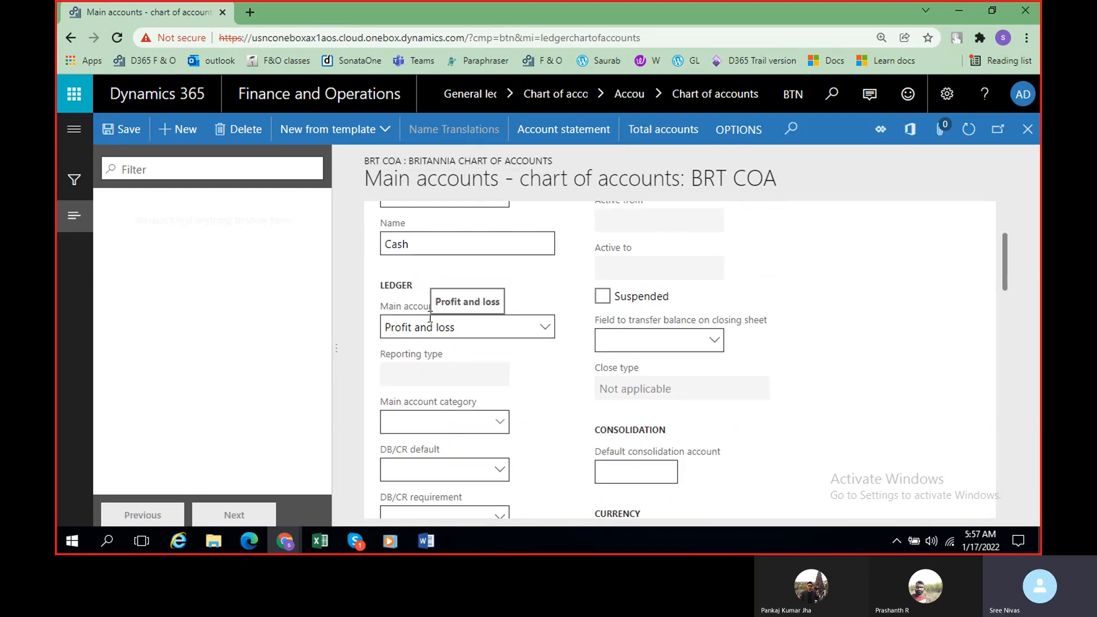
click(545, 336)
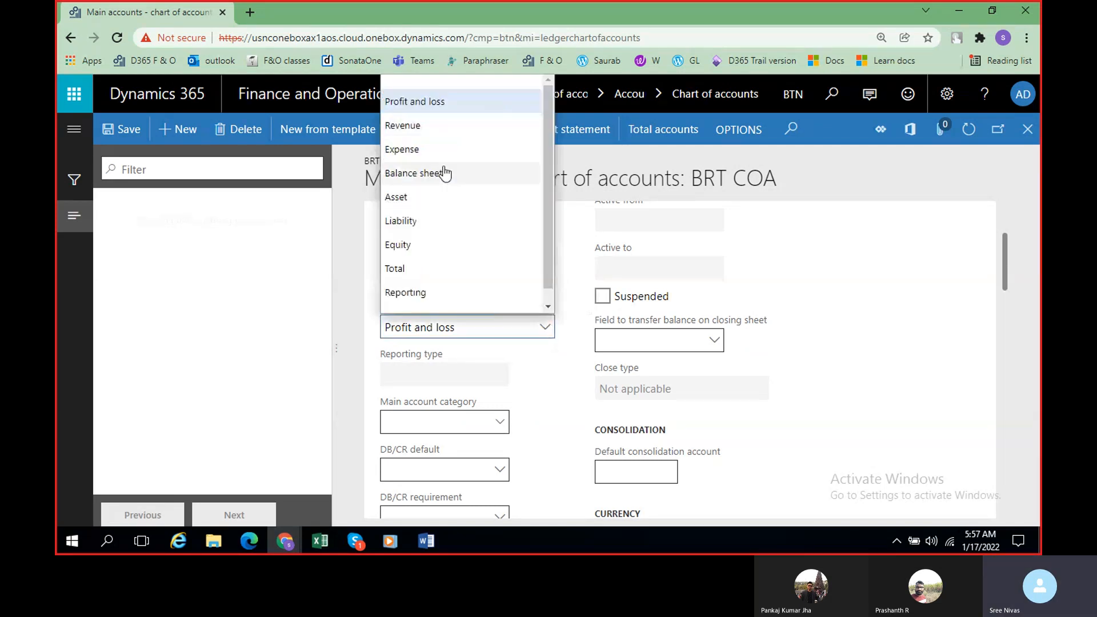
click(445, 209)
scroll(503, 355, down, 1)
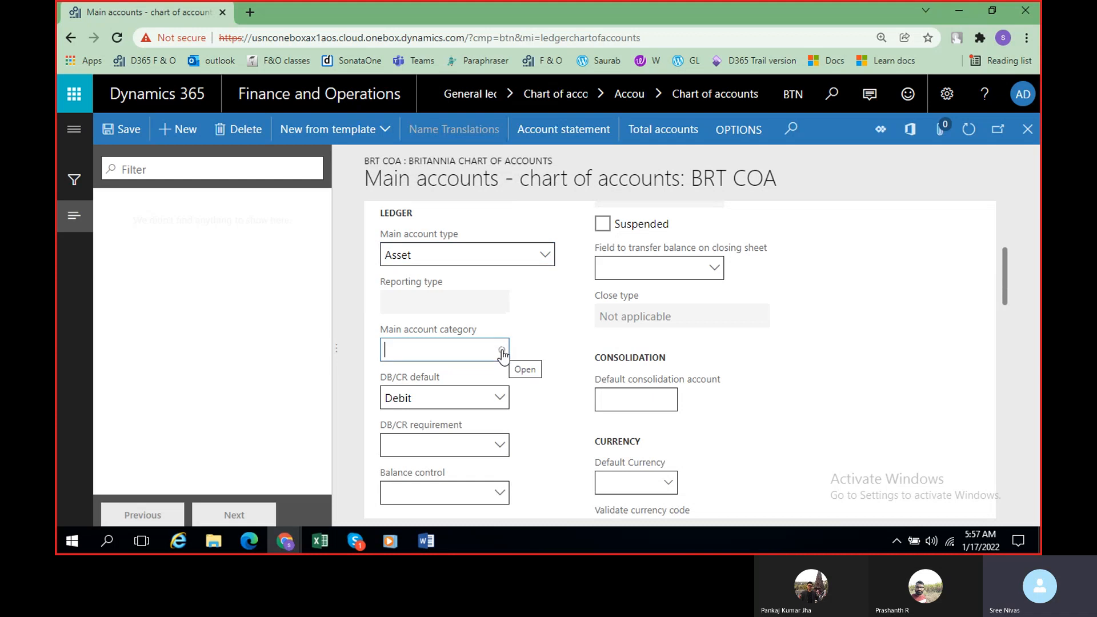
Step: Look through the main account categories offered for the Cash account, and close the list without choosing one
click(501, 351)
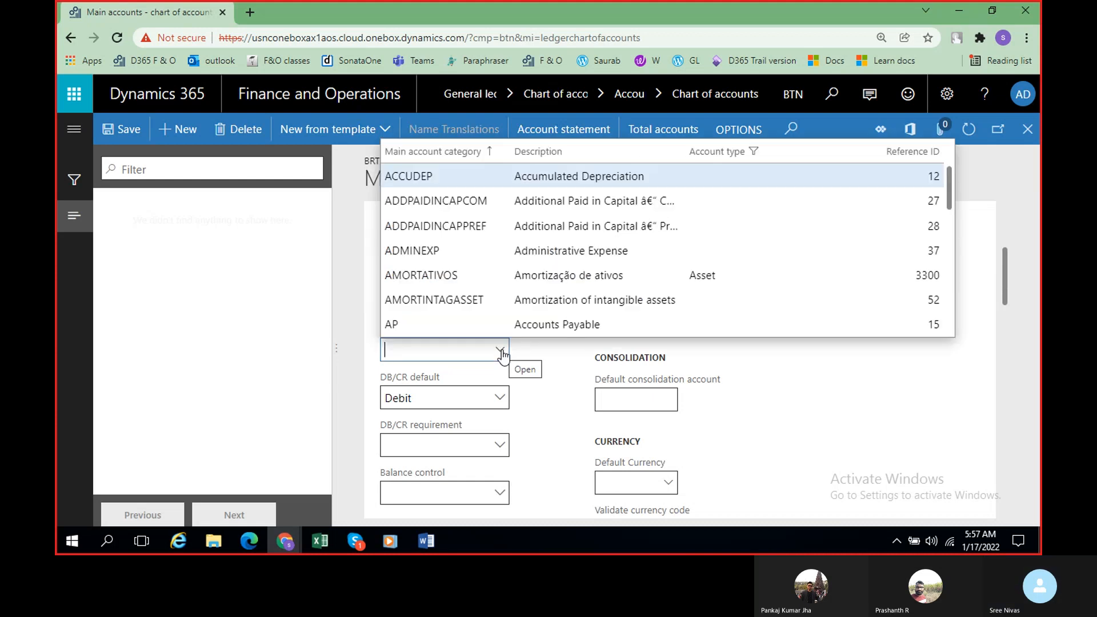
scroll(569, 289, down, 3)
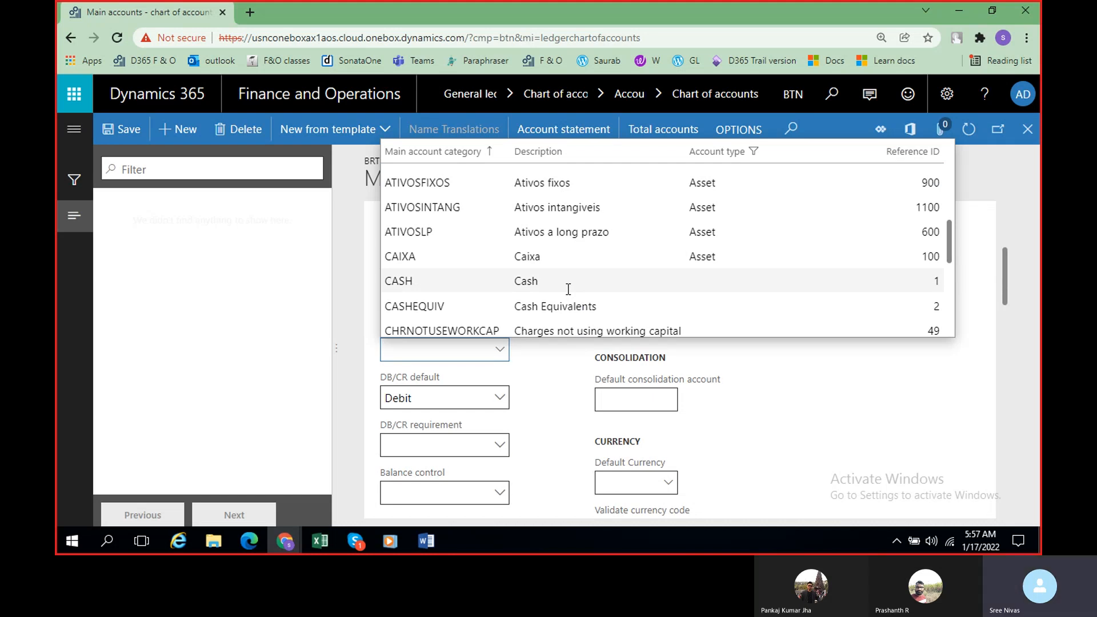
scroll(569, 289, up, 2)
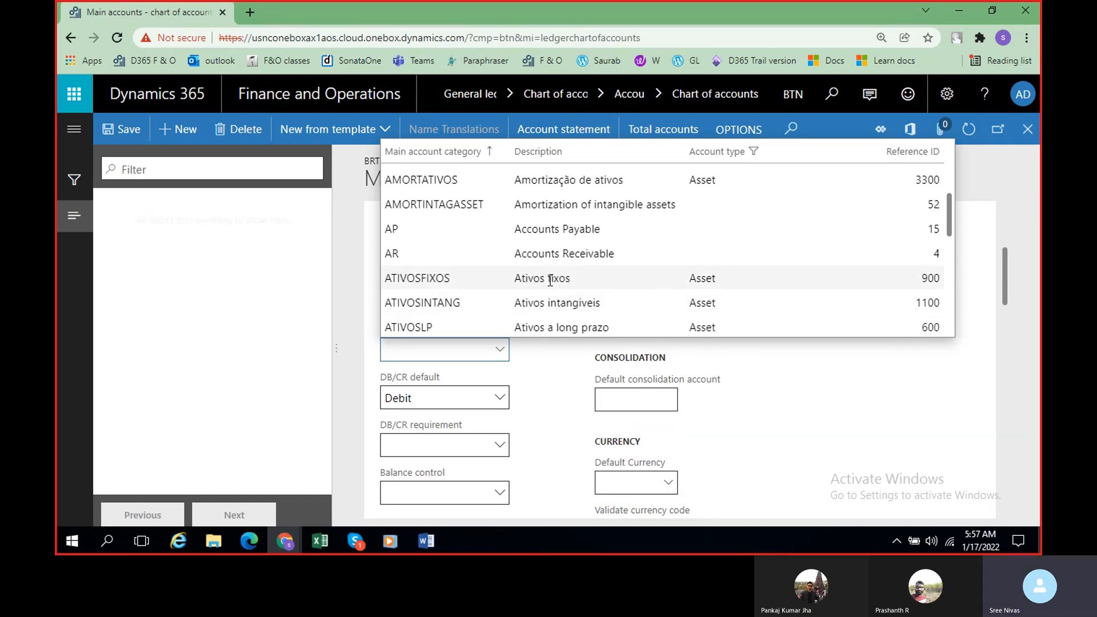
scroll(550, 279, down, 5)
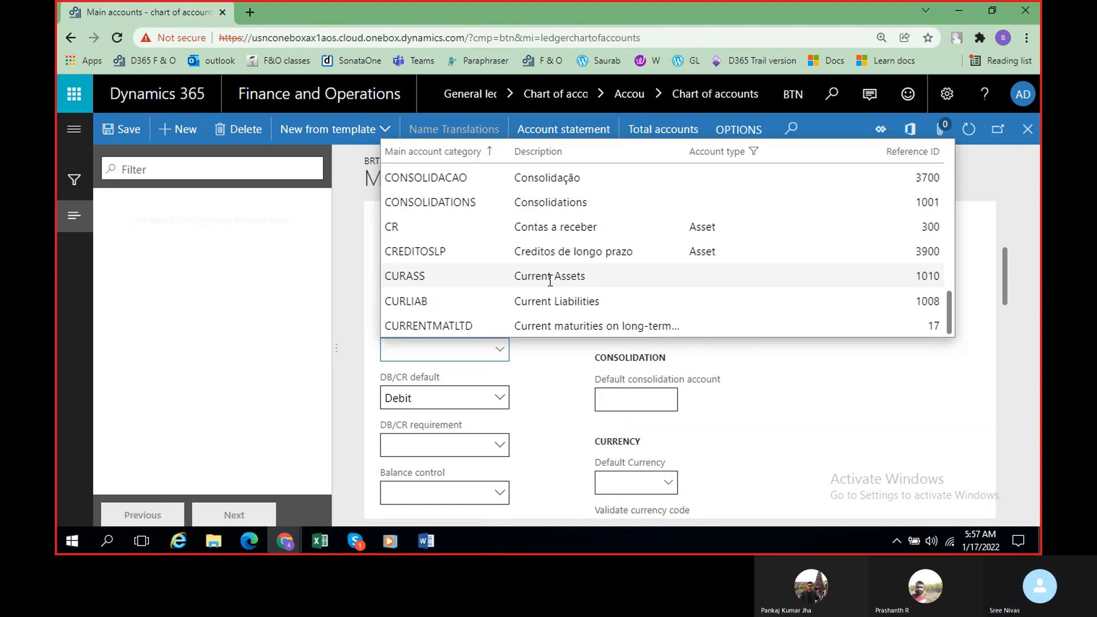
scroll(550, 280, down, 10)
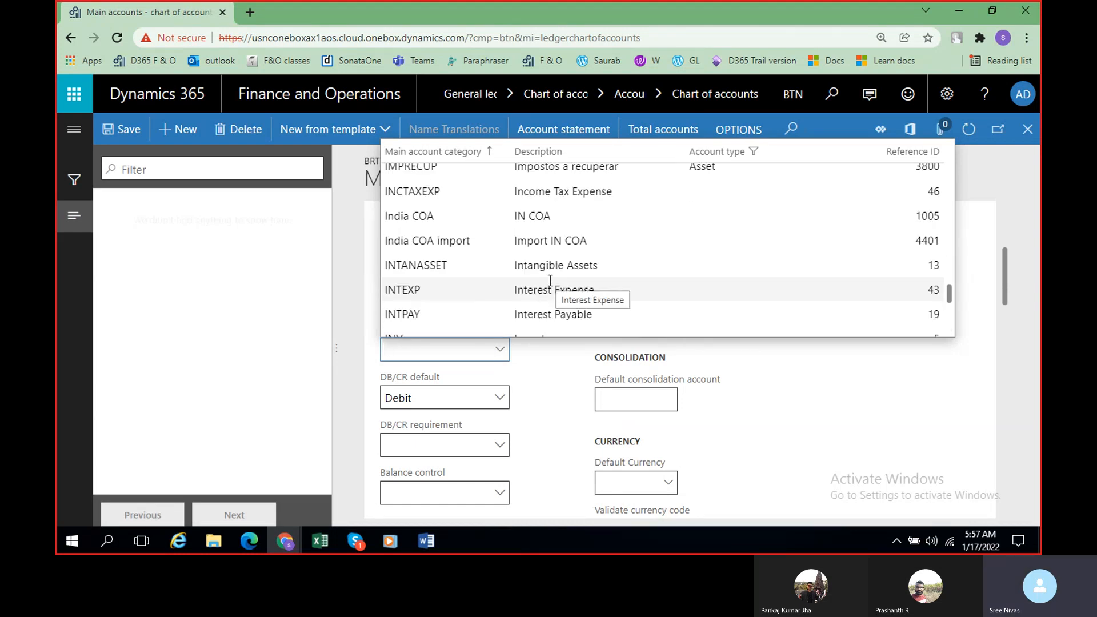
scroll(560, 300, down, 4)
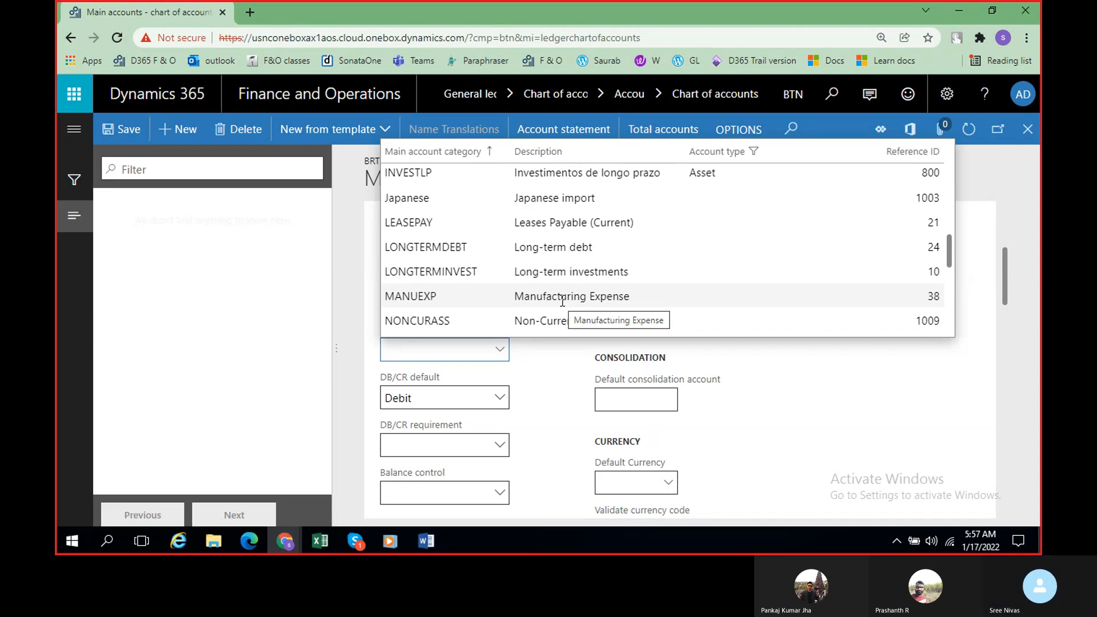
scroll(562, 301, down, 2)
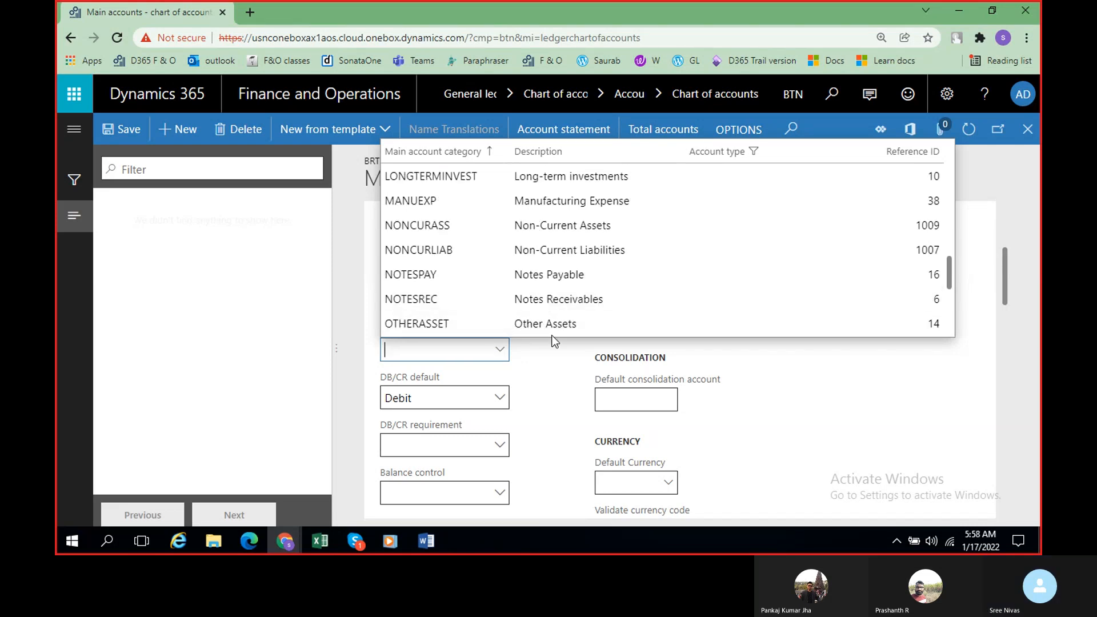
scroll(562, 312, up, 2)
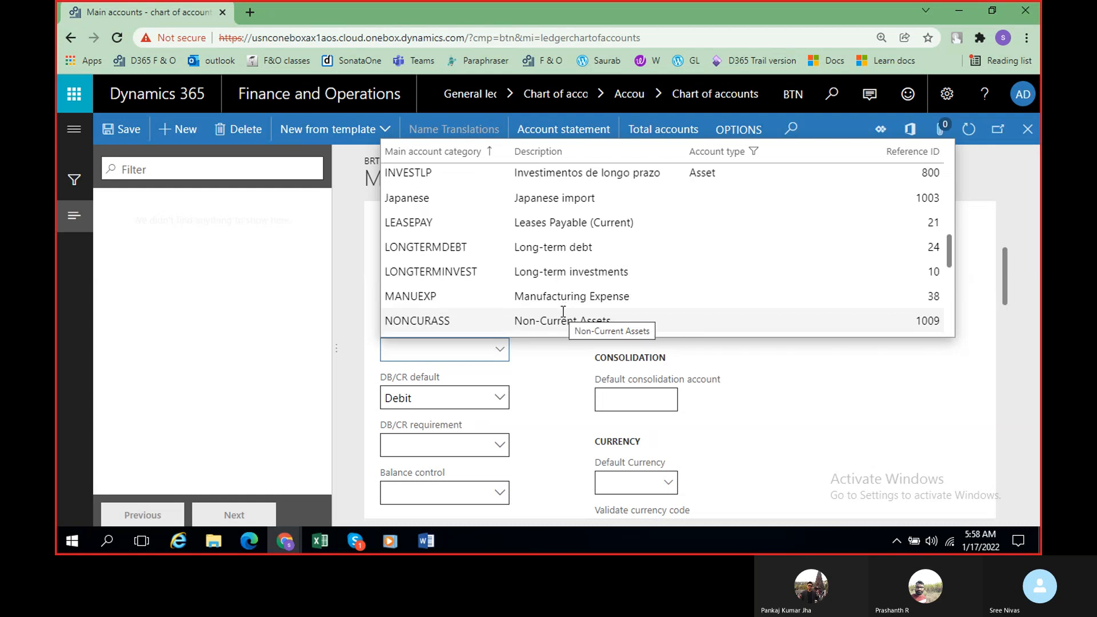
scroll(563, 311, up, 4)
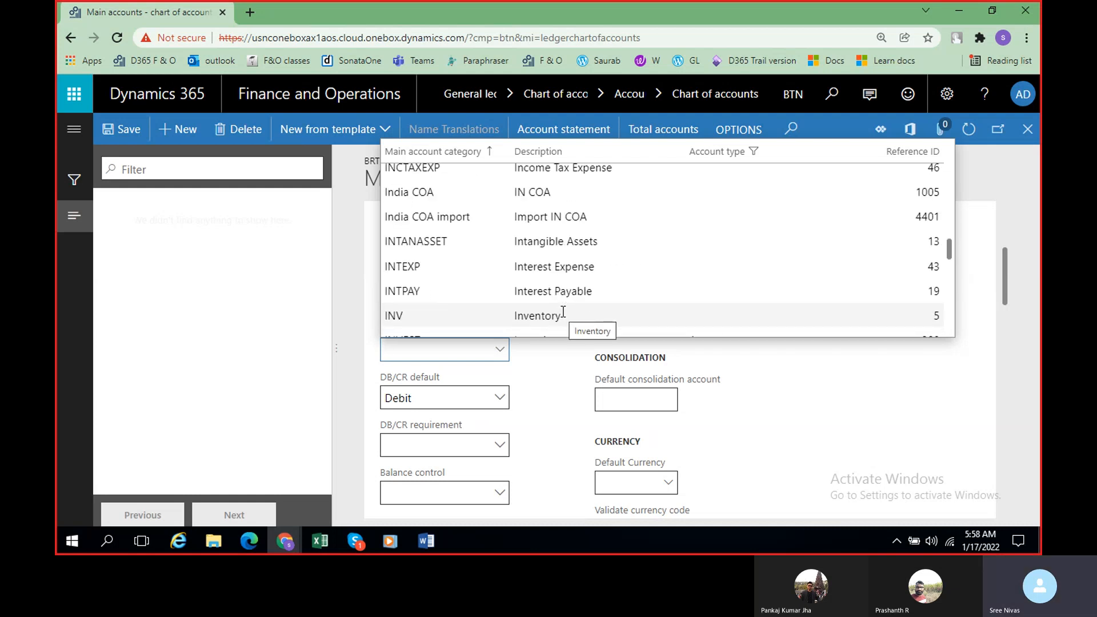
scroll(563, 311, down, 15)
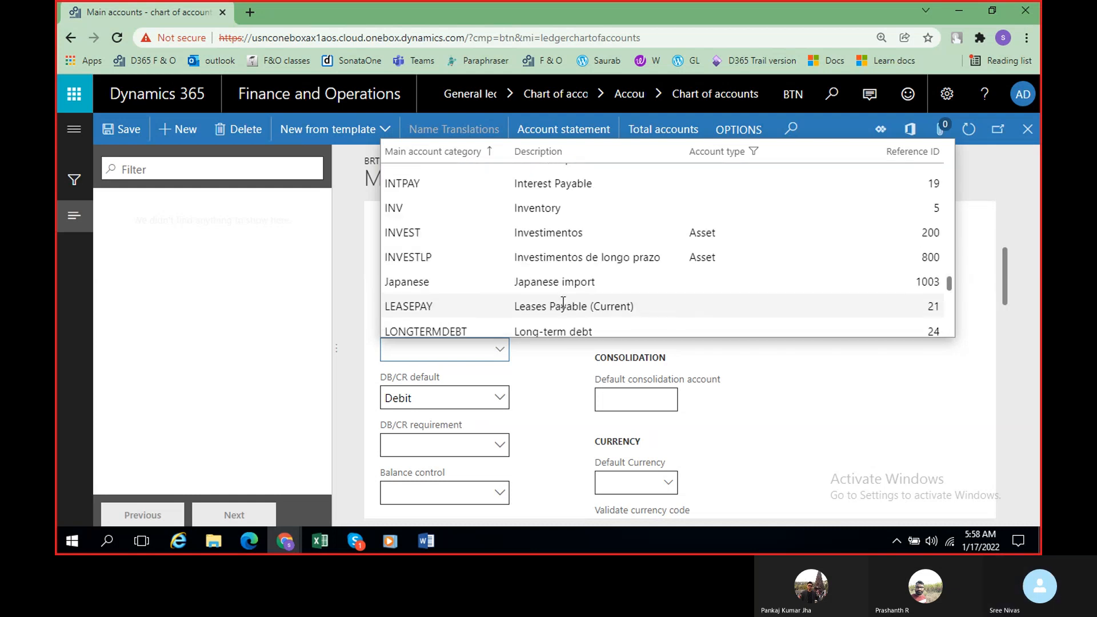
scroll(563, 301, down, 5)
scroll(562, 301, up, 15)
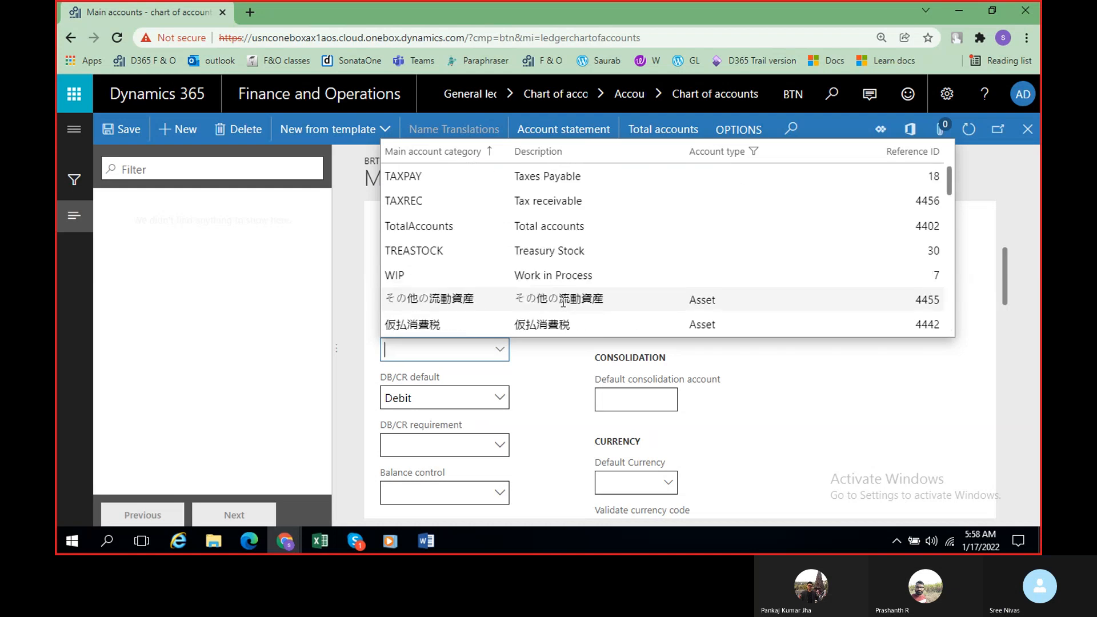
scroll(563, 300, up, 10)
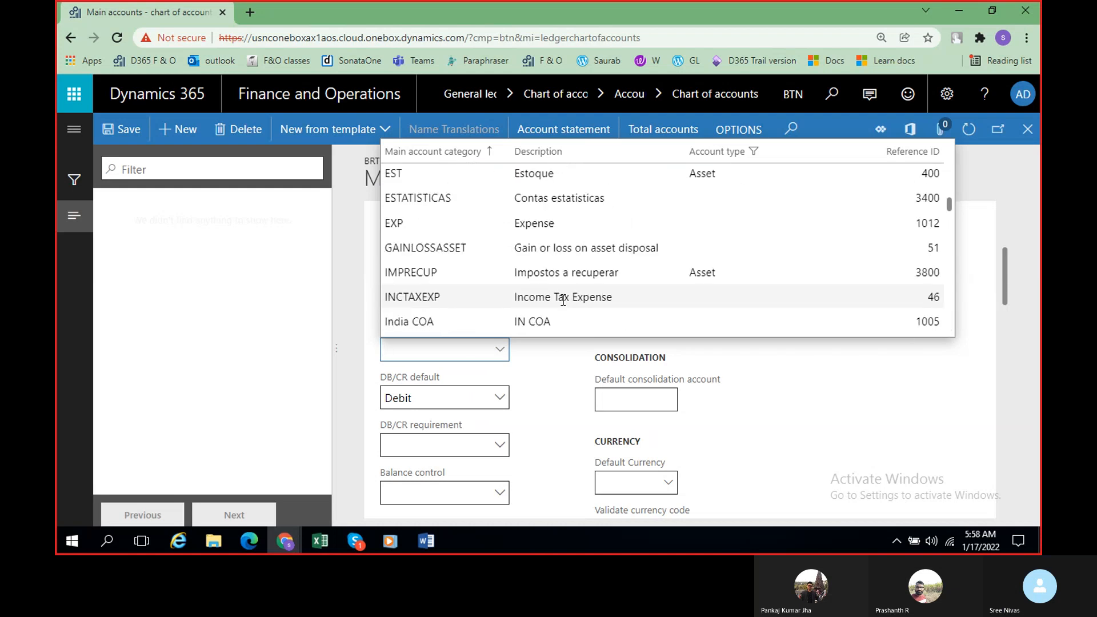
click(544, 361)
Step: Review the identification and ledger fields of the Cash account, including the choices for its DB/CR default
scroll(537, 355, down, 2)
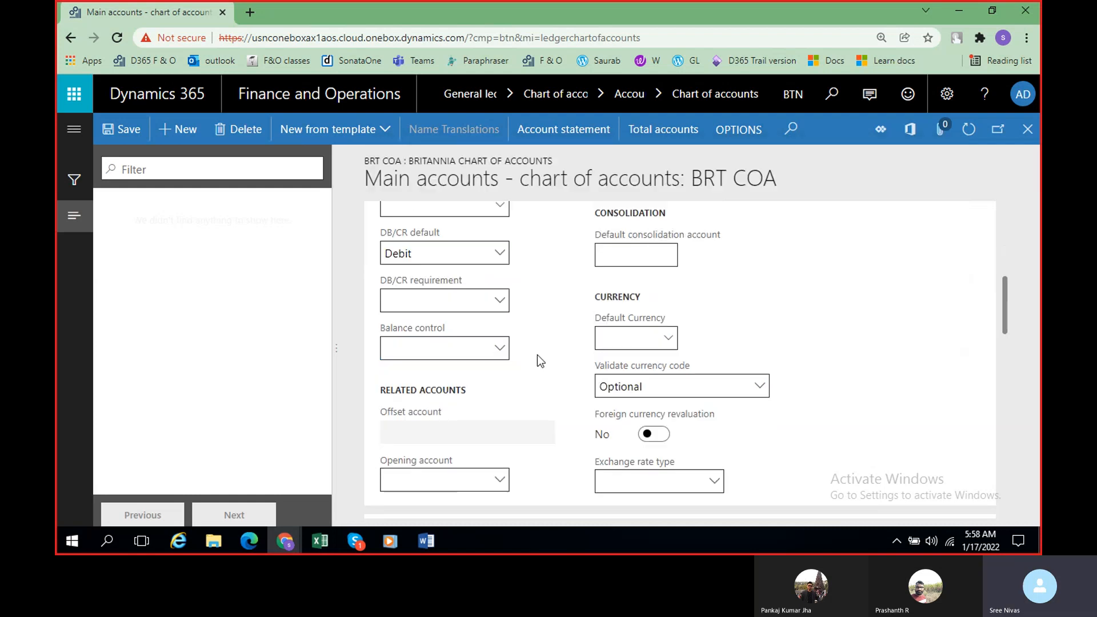
scroll(537, 355, up, 1)
scroll(545, 348, up, 5)
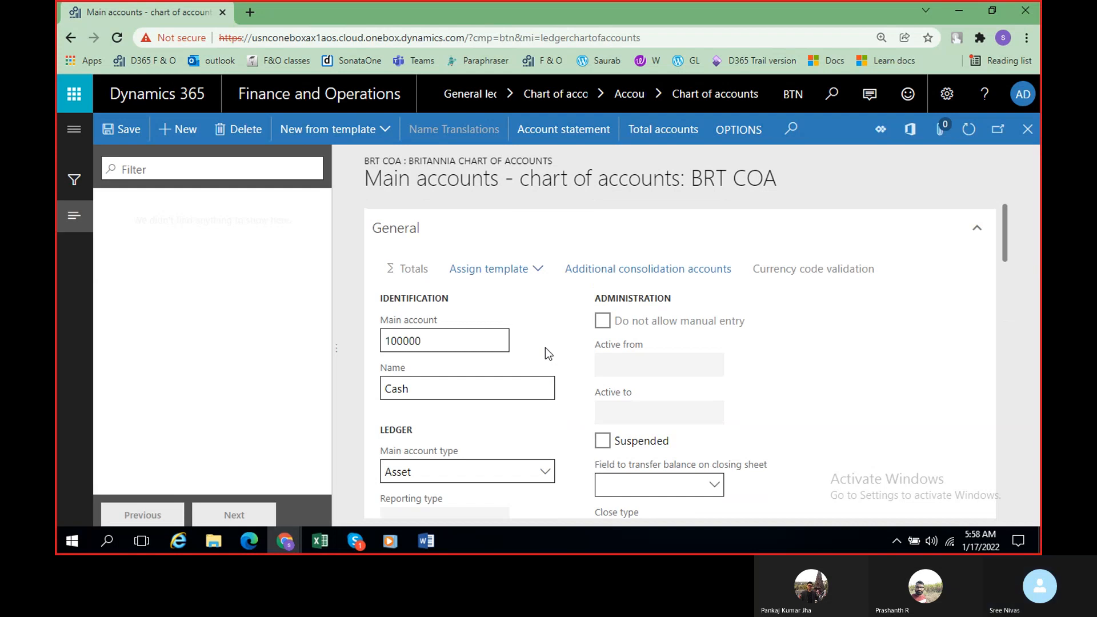
scroll(440, 366, down, 3)
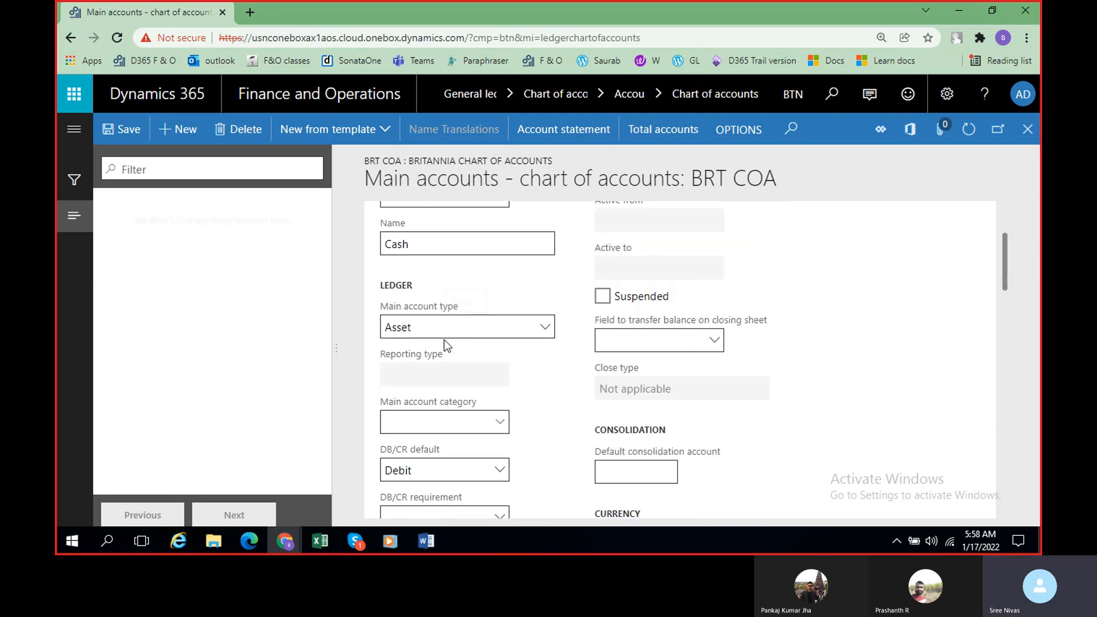
scroll(533, 360, down, 3)
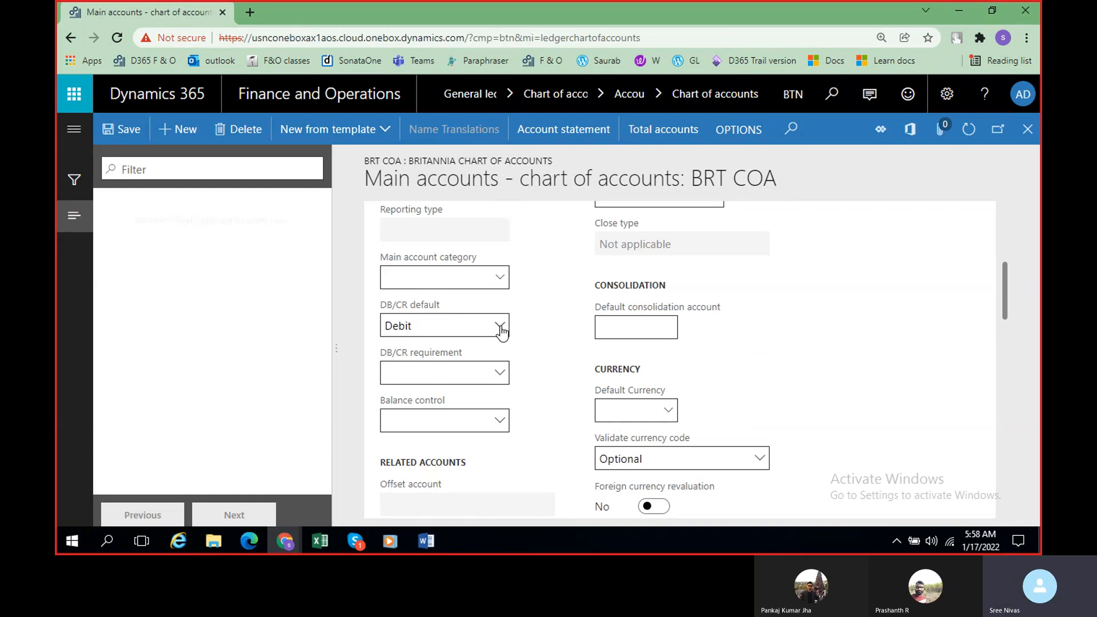
click(500, 328)
click(550, 337)
scroll(549, 337, up, 5)
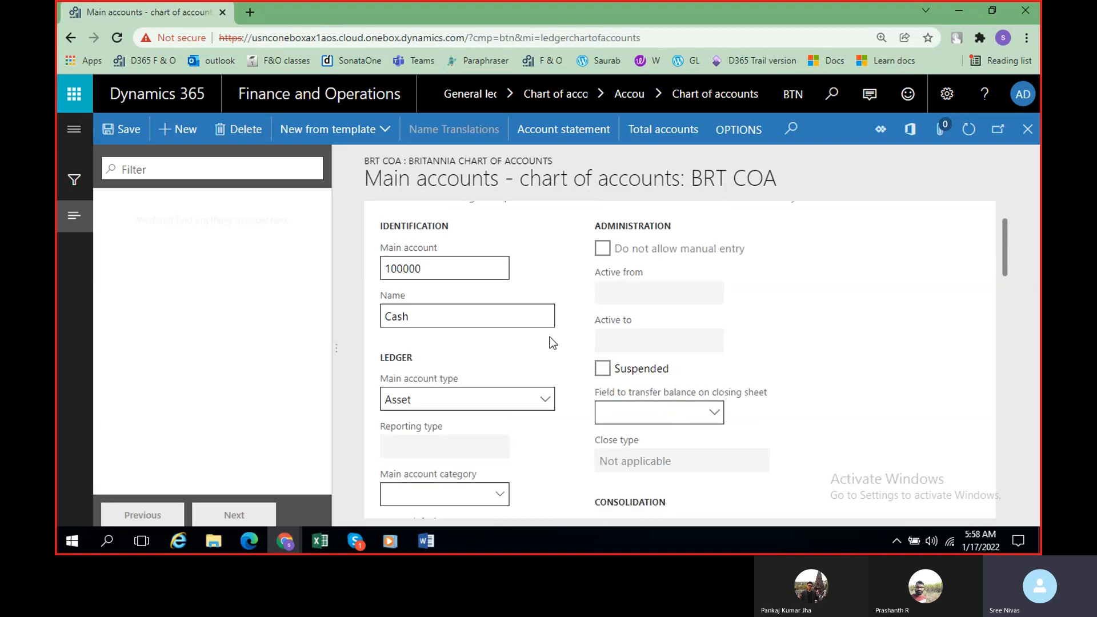
scroll(550, 337, up, 1)
scroll(423, 341, down, 4)
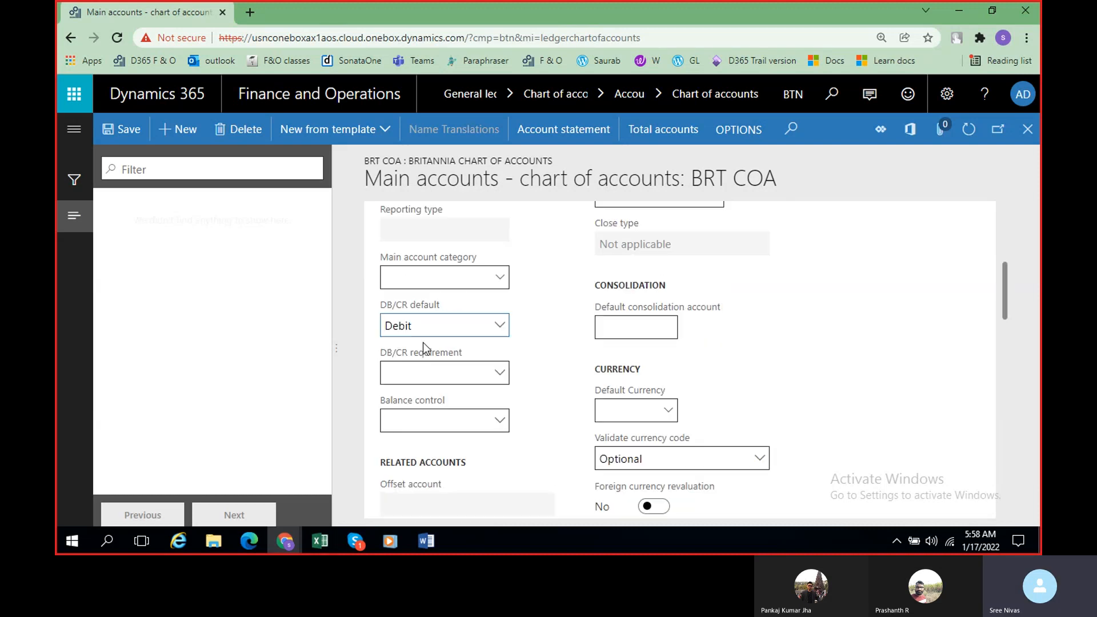
Step: Change the DB/CR default of the Cash account to Credit, and set it back to Debit
click(500, 325)
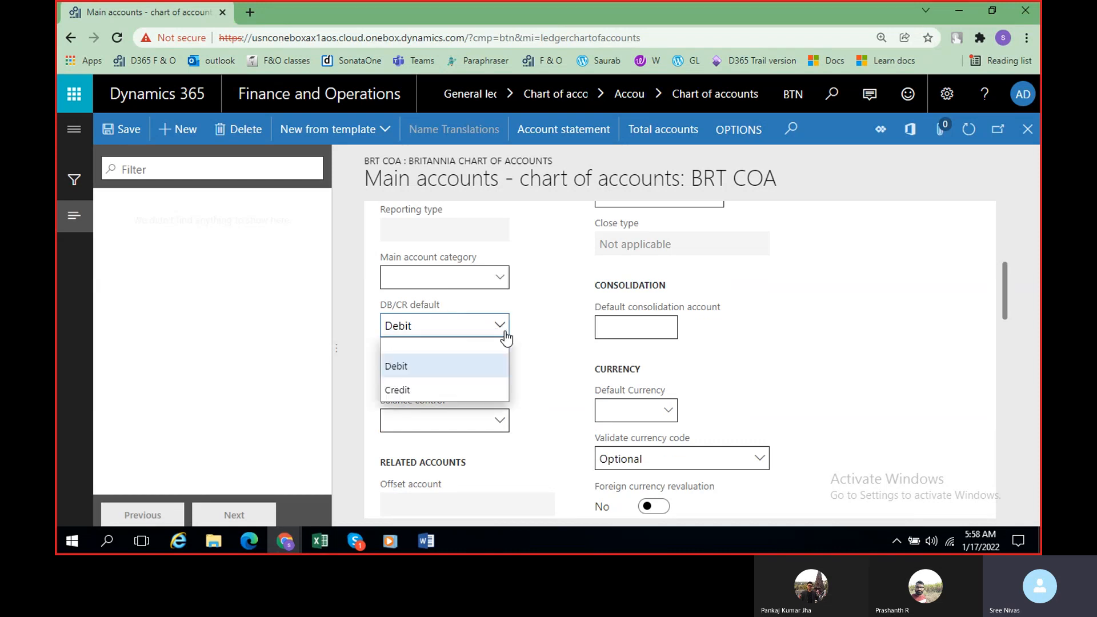
click(456, 390)
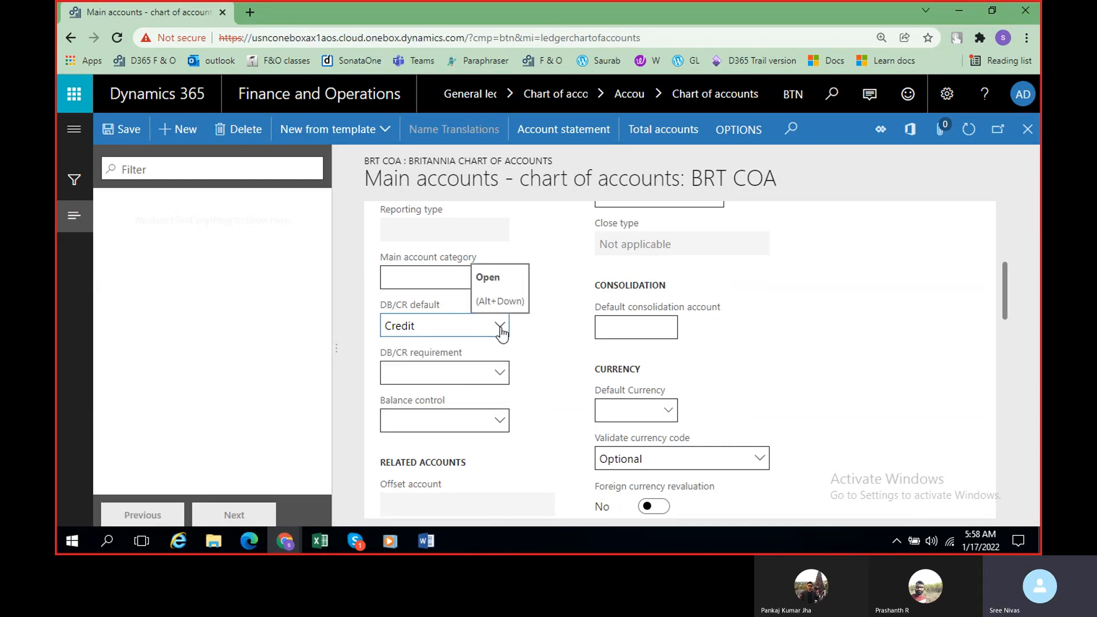
click(501, 326)
click(473, 366)
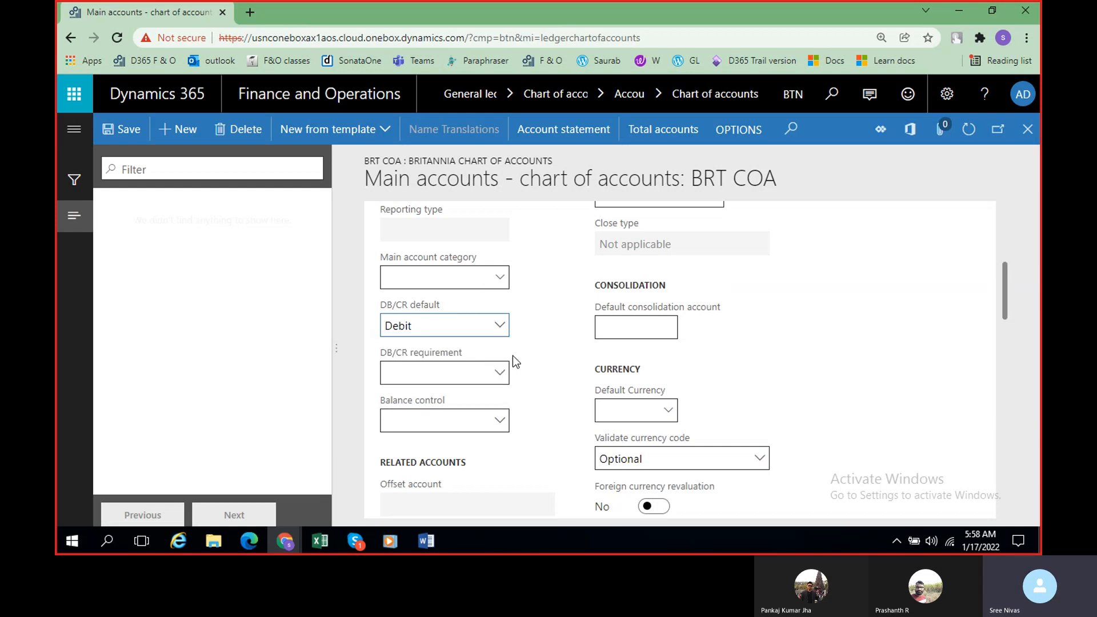
Step: Review the ledger, administration, related accounts, consolidation and currency fields of the Cash account, and save main account 100000
scroll(513, 356, up, 5)
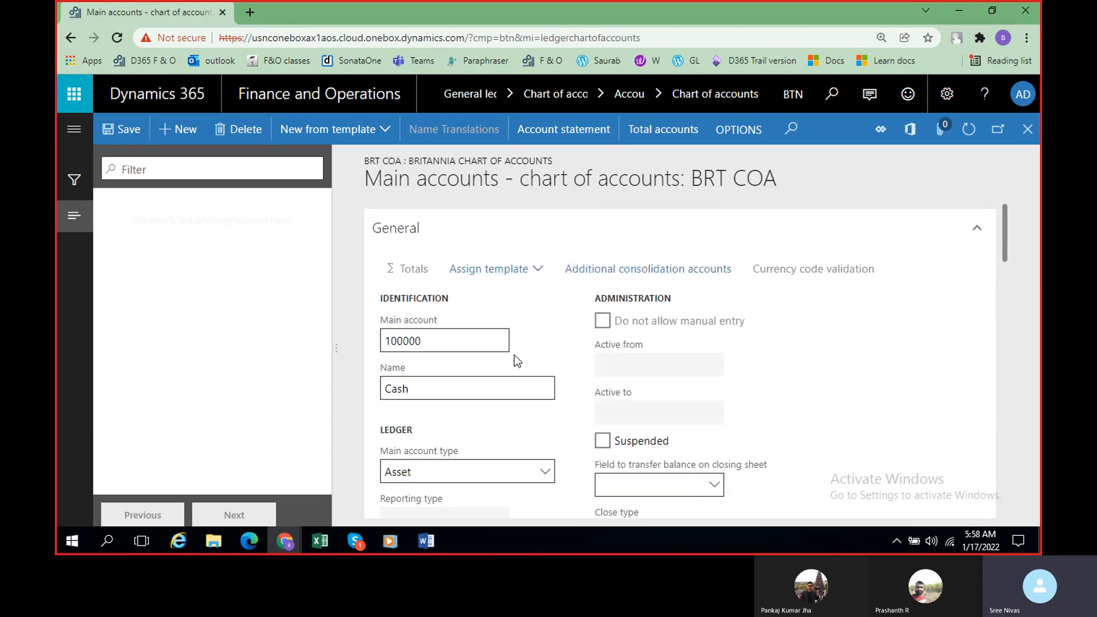
scroll(514, 354, down, 4)
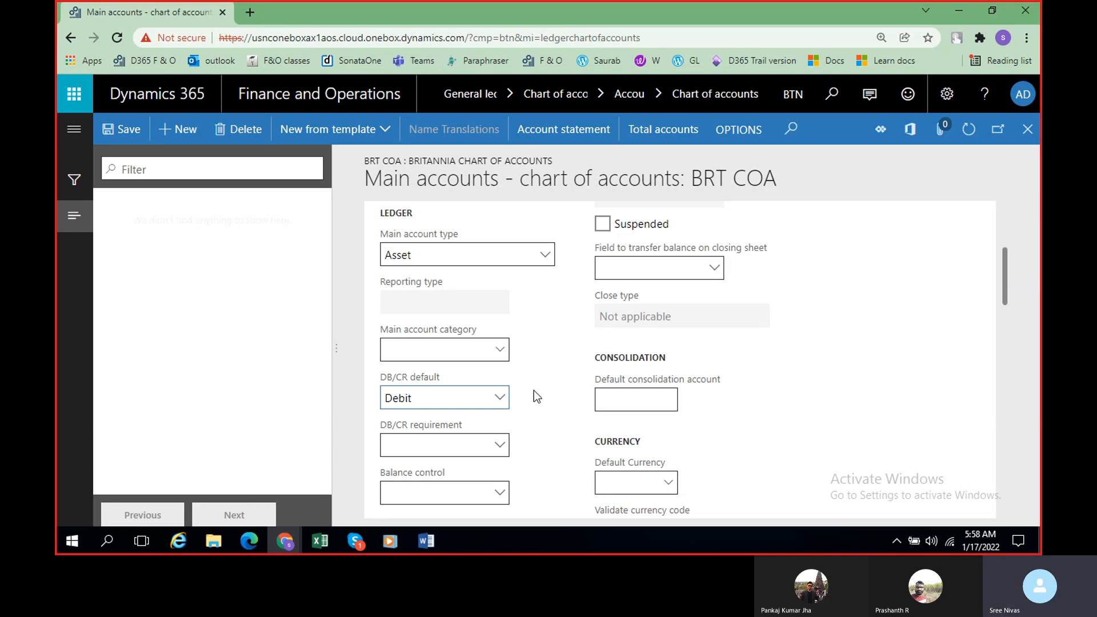
scroll(534, 390, up, 3)
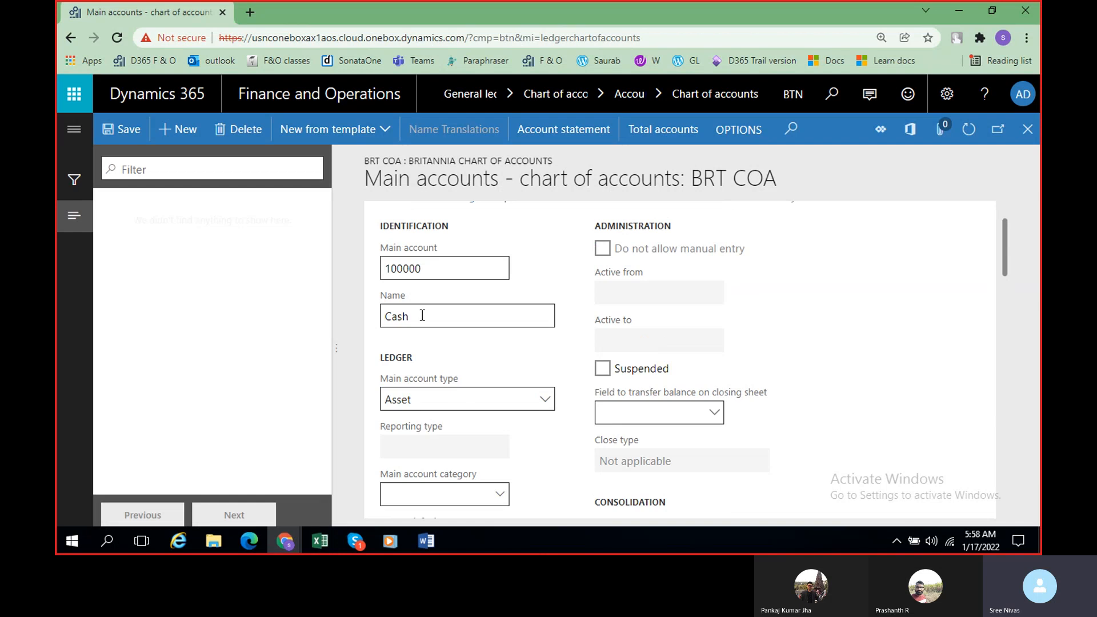
scroll(457, 389, down, 2)
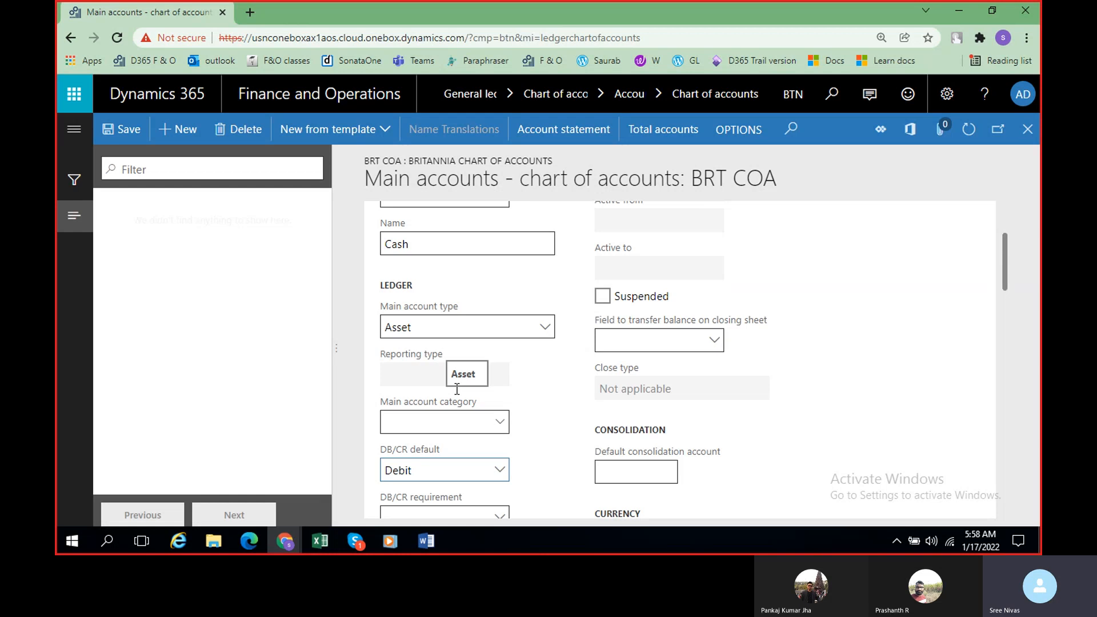
scroll(543, 440, down, 2)
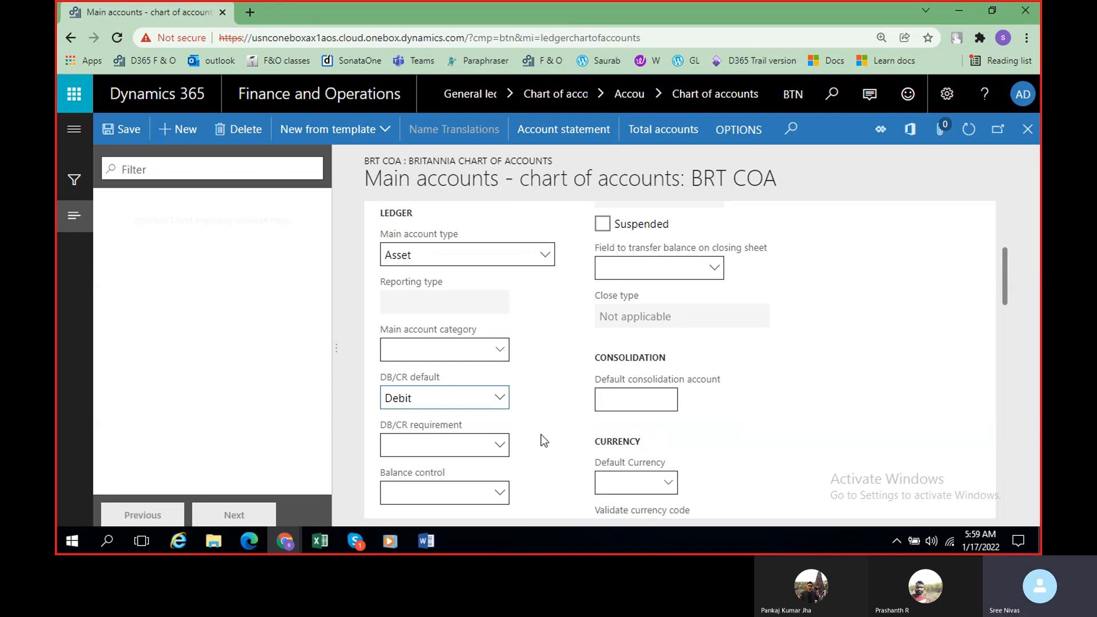
scroll(544, 440, down, 3)
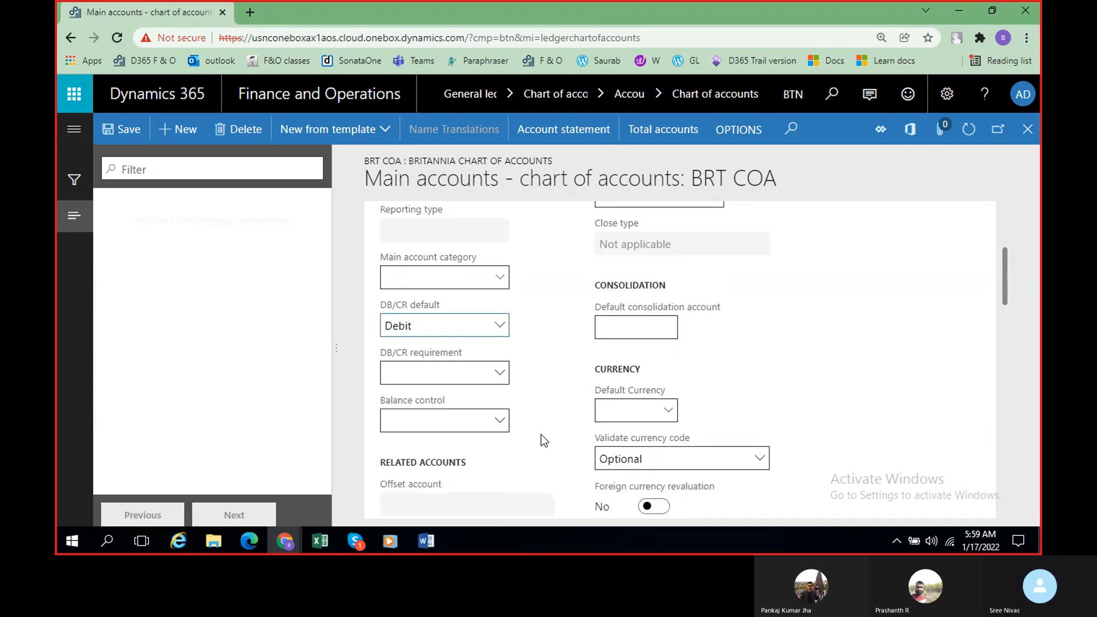
scroll(551, 421, down, 3)
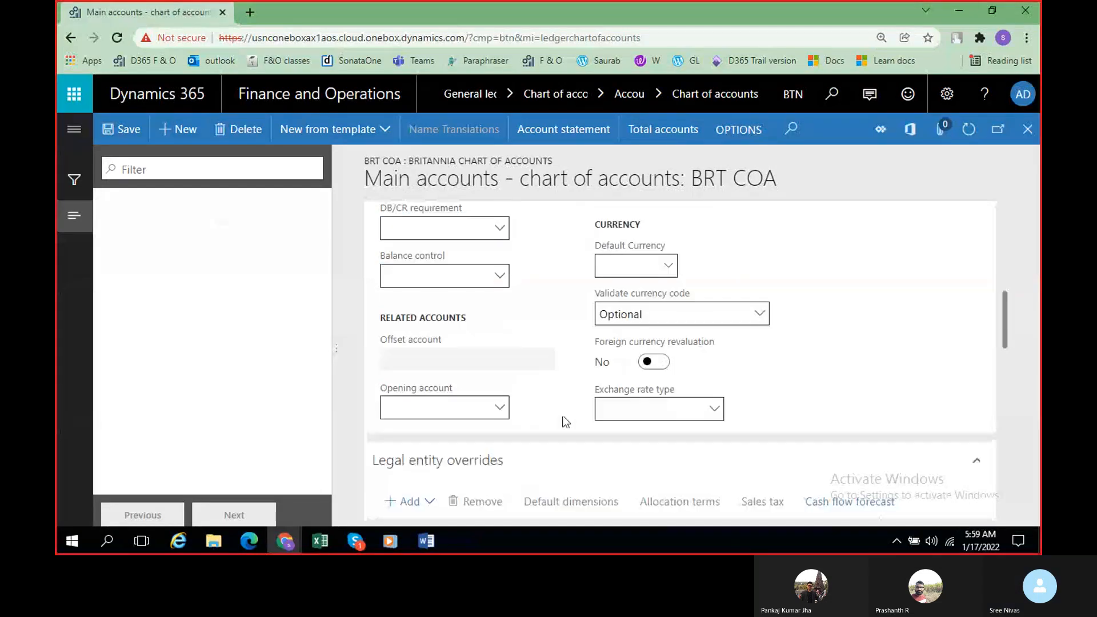
scroll(564, 421, up, 9)
scroll(651, 364, up, 2)
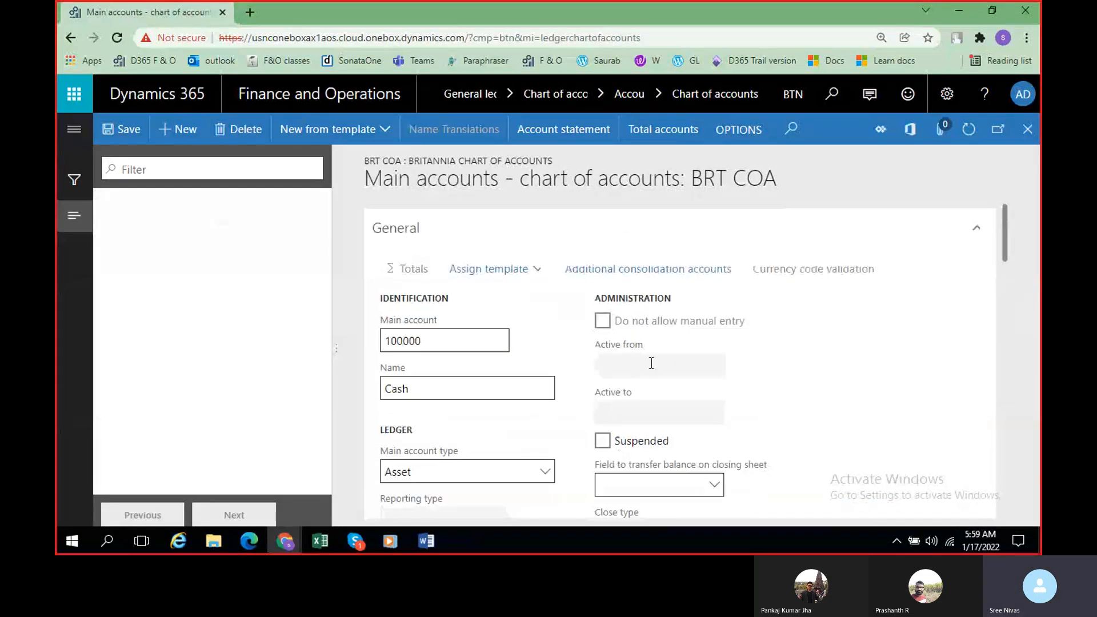
scroll(651, 363, down, 5)
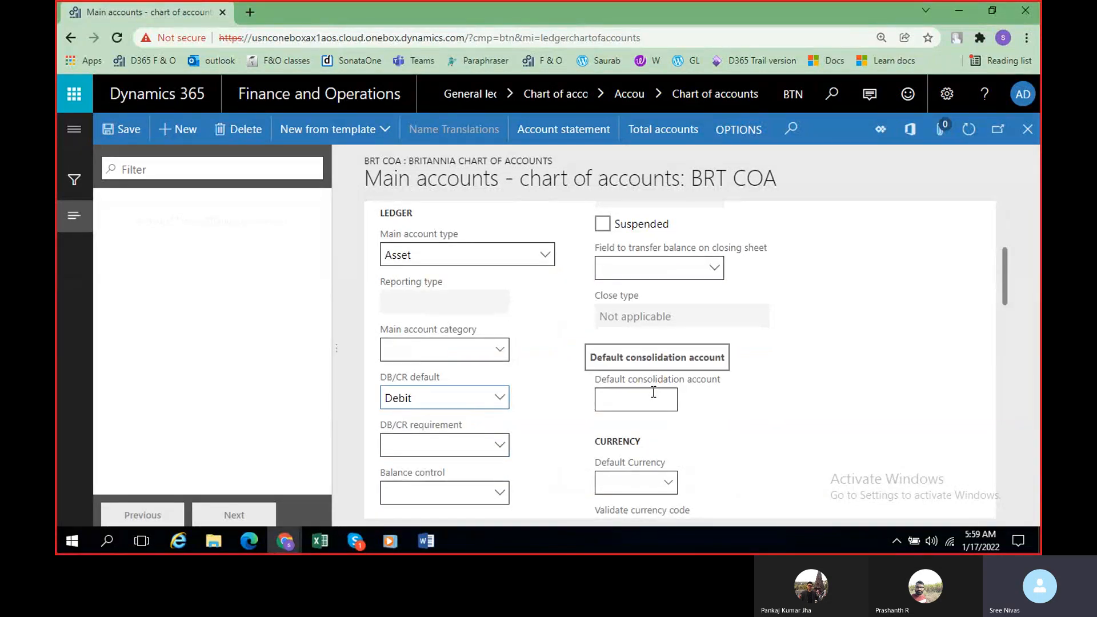
scroll(696, 321, down, 5)
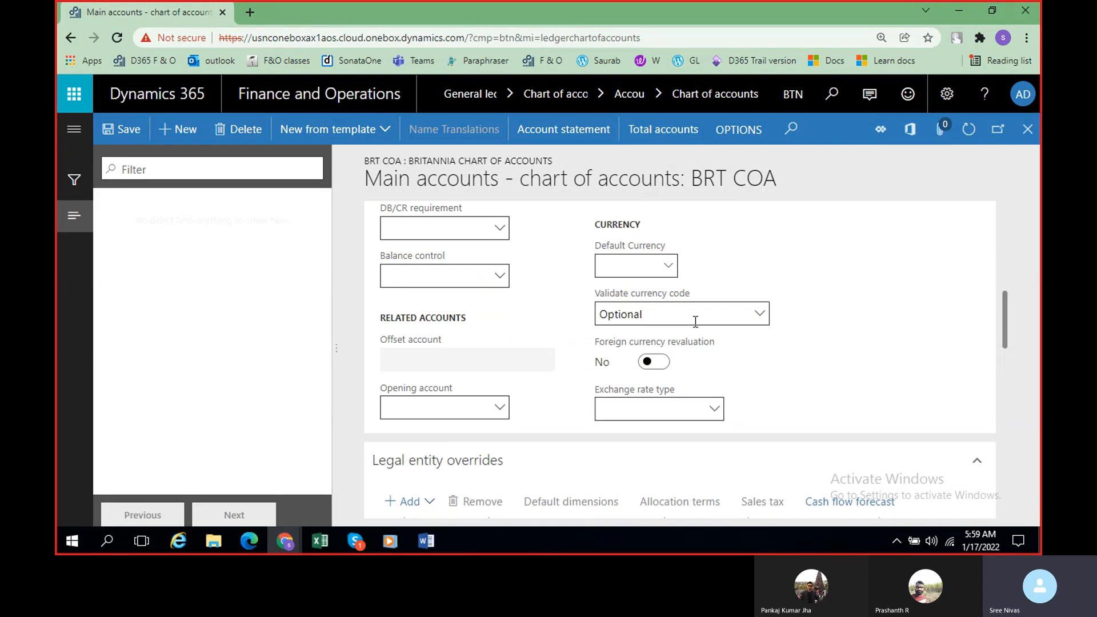
scroll(467, 351, up, 10)
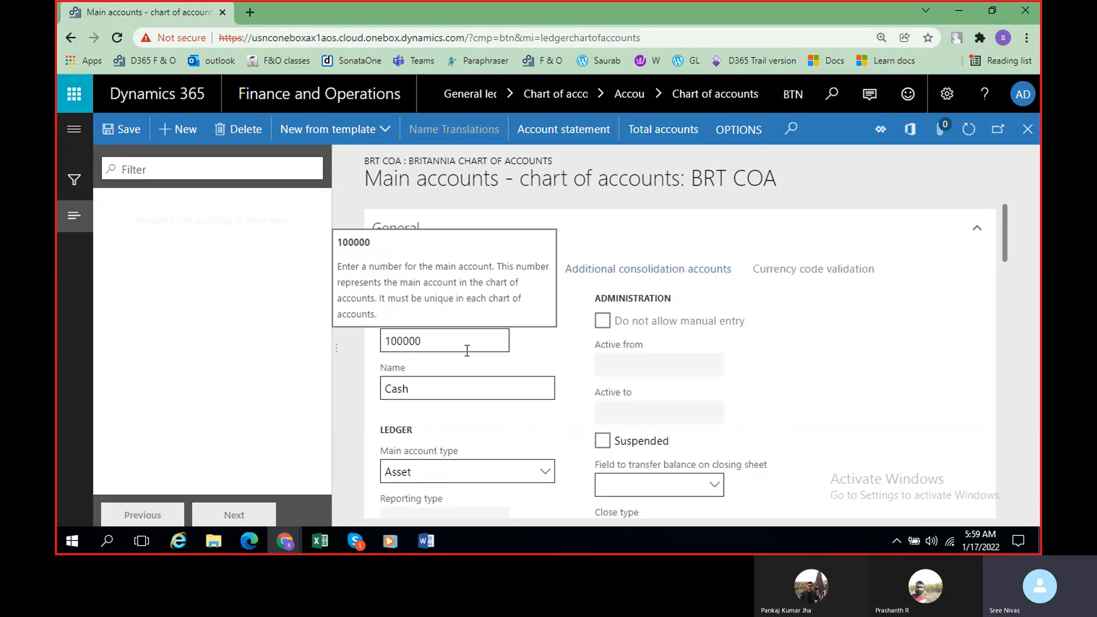
scroll(467, 351, down, 1)
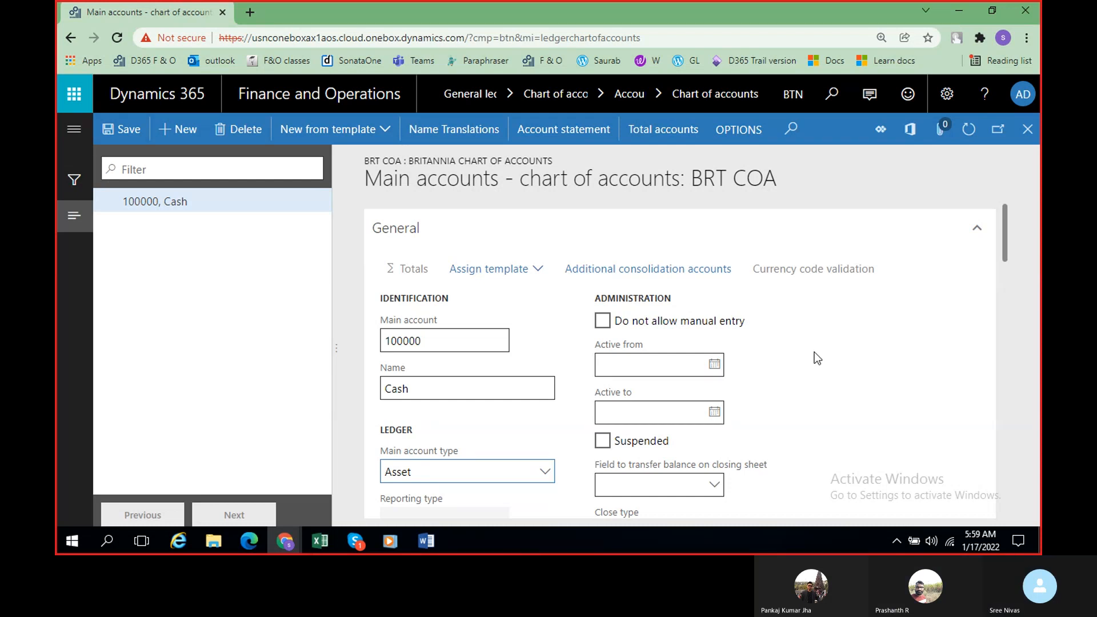
Step: Check the Skype call window, and return to the Cash main account in Dynamics 365
key(alt+Tab)
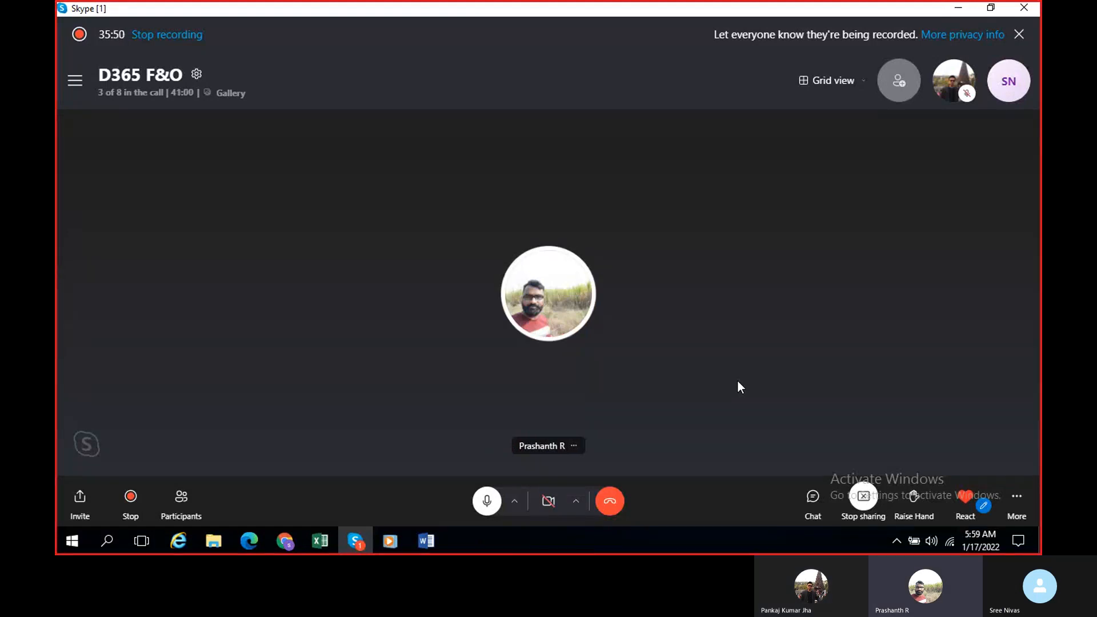
click(958, 9)
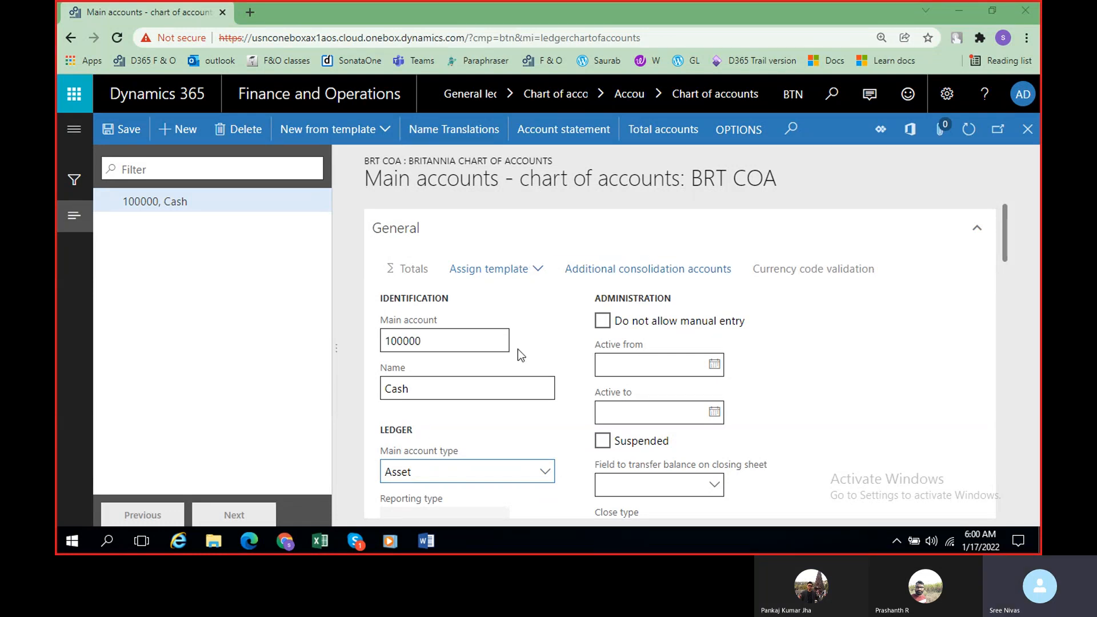
Step: Start a new main account, check the liabilities number range in the Word class notes, and enter 200000 as the main account number
scroll(517, 350, down, 1)
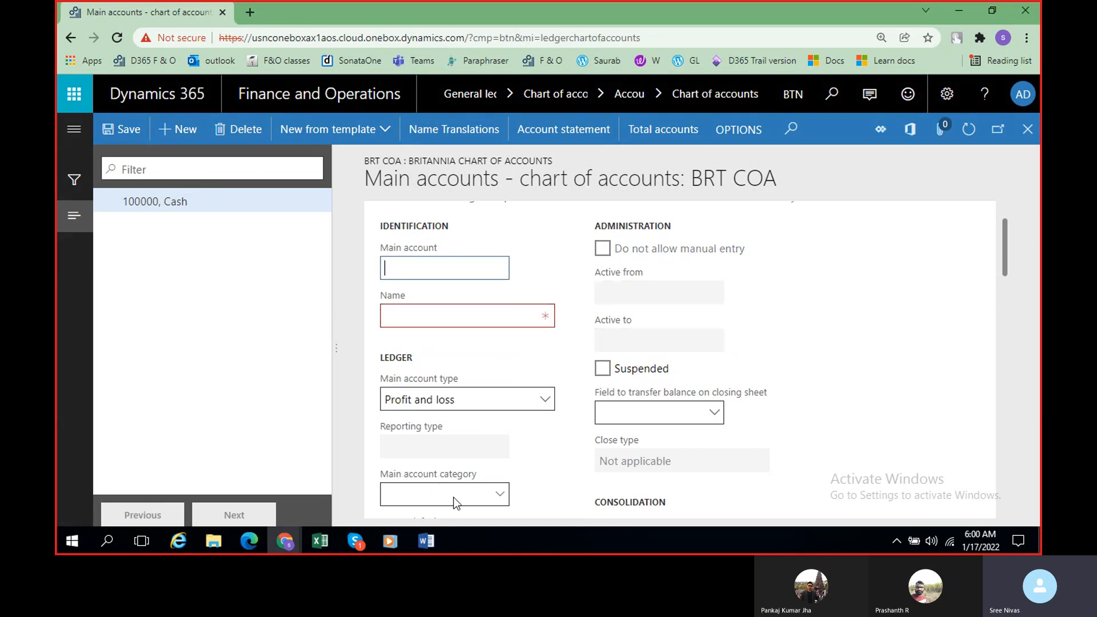
click(432, 549)
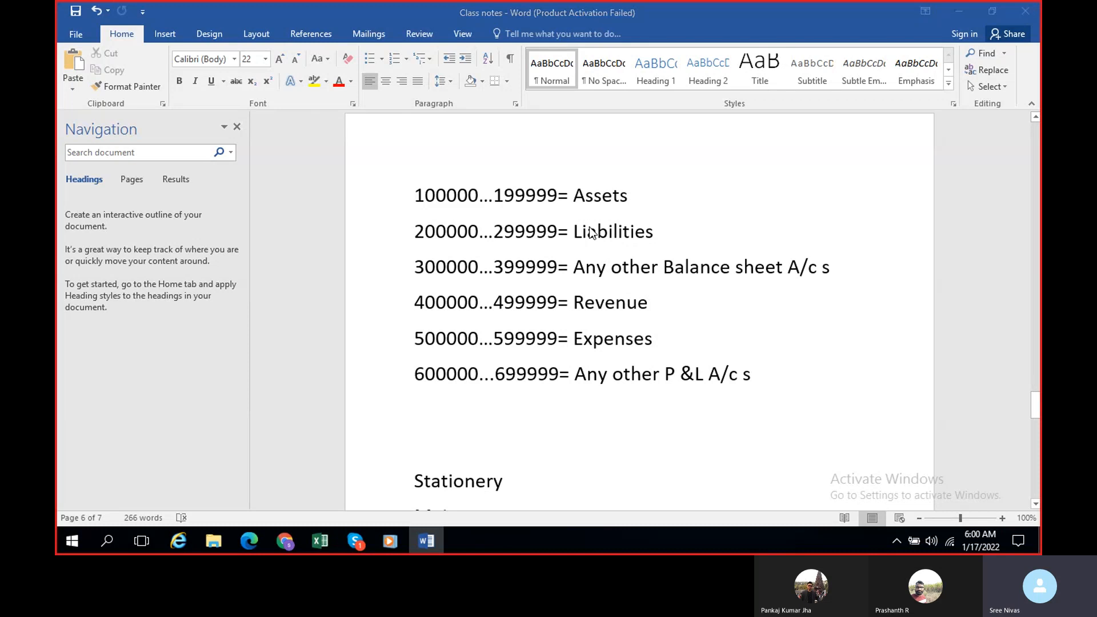
key(alt+Tab)
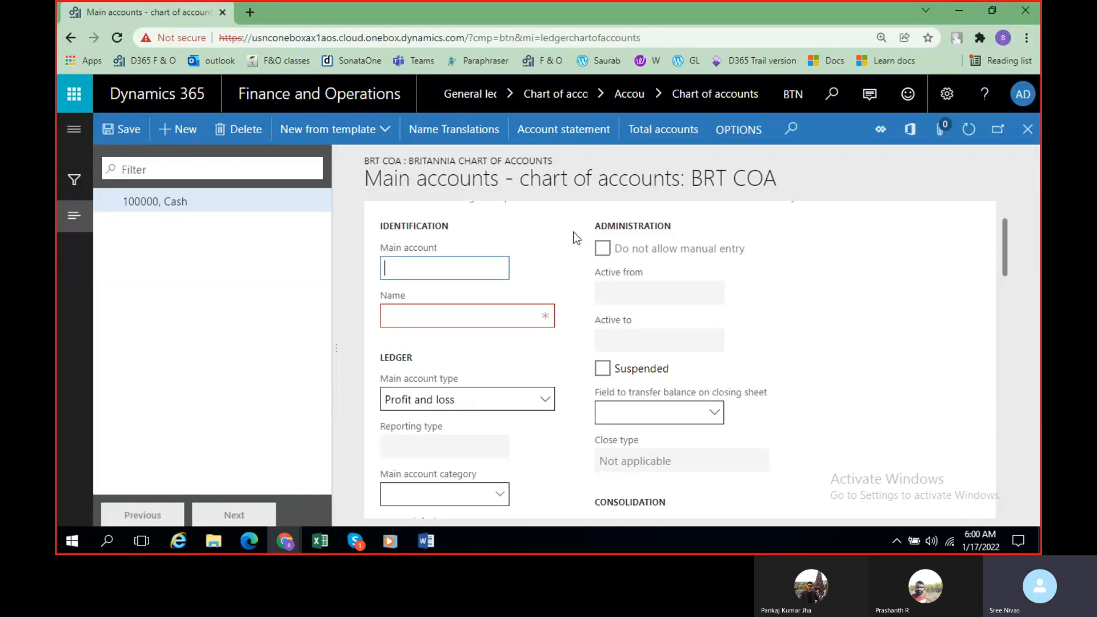
key(alt+Tab)
key(alt+Tab)
click(428, 269)
key(alt+Tab)
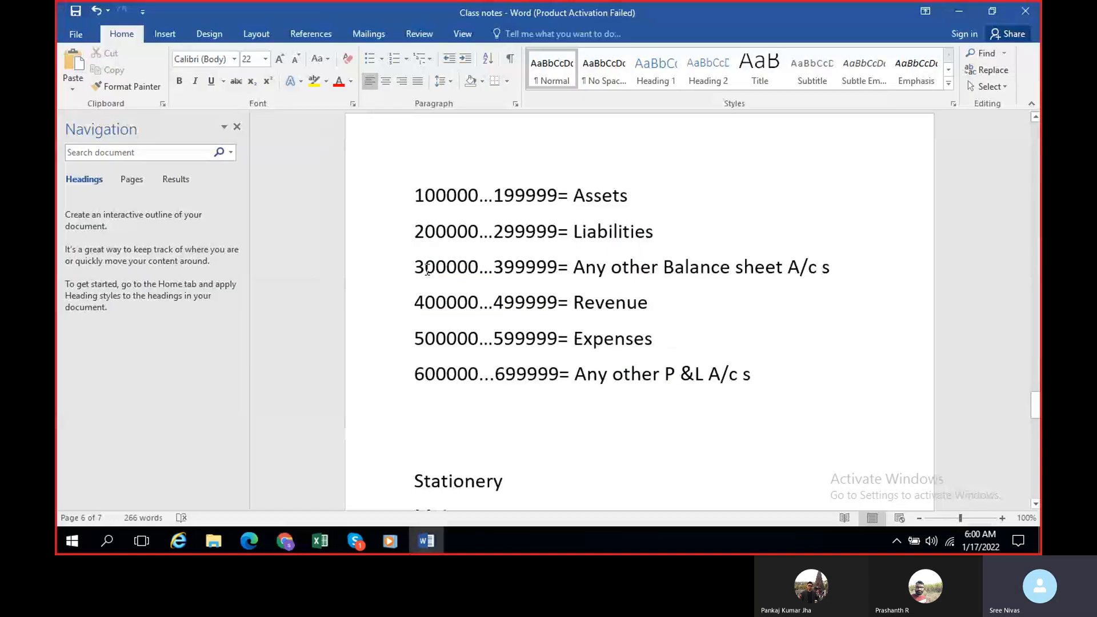
key(alt+Tab)
text(200000)
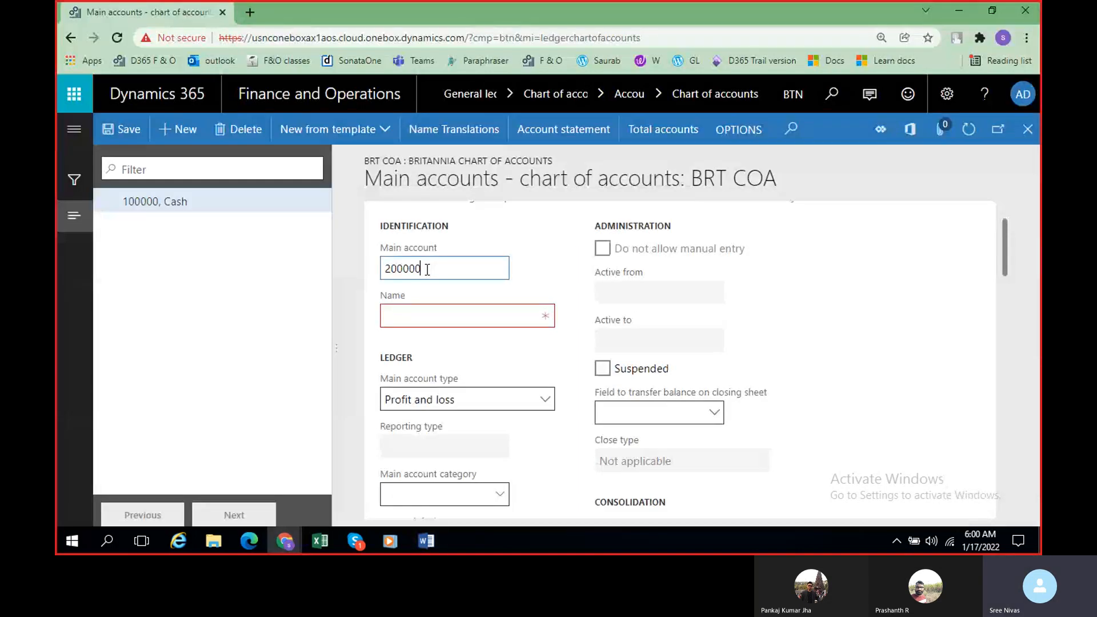
Step: Name main account 200000 Loan and set its main account type to Liability
key(Tab)
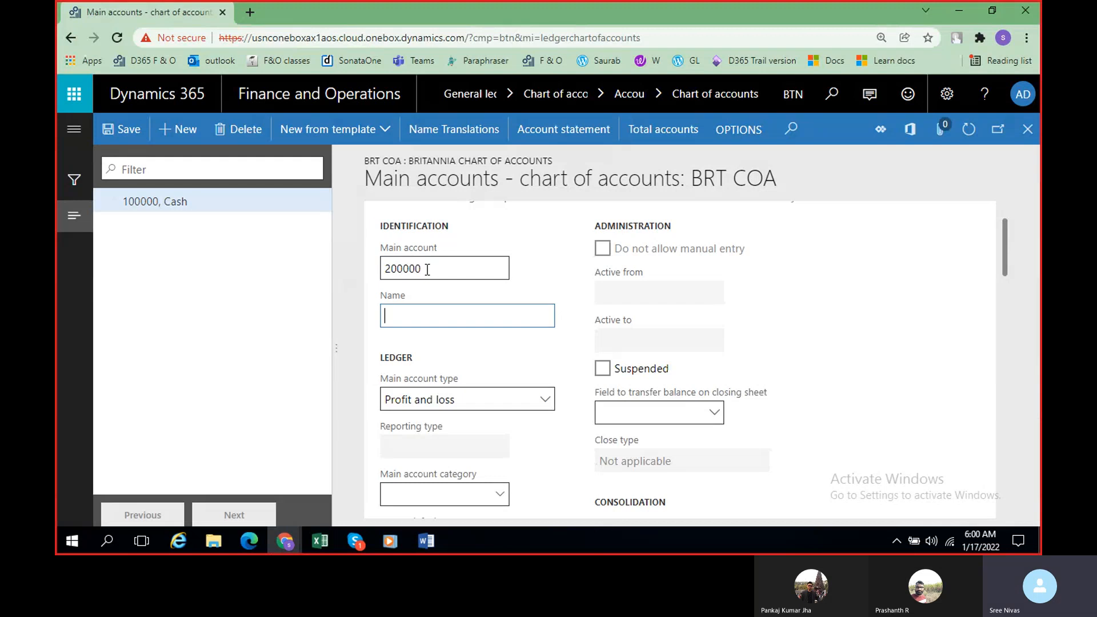
text(L)
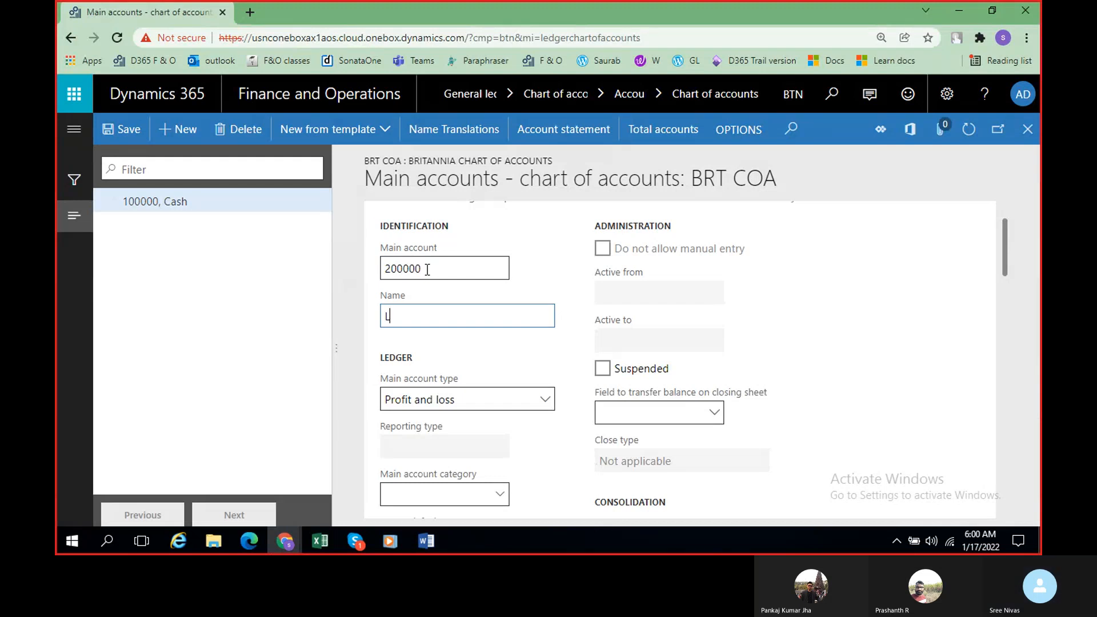
text(oan)
scroll(497, 337, down, 1)
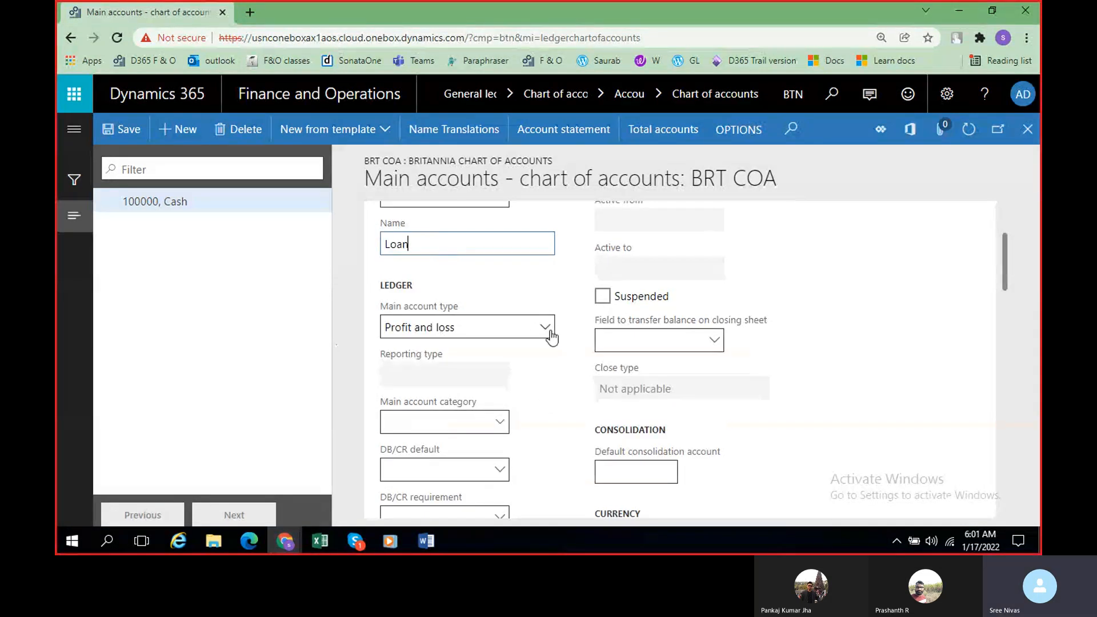
click(540, 327)
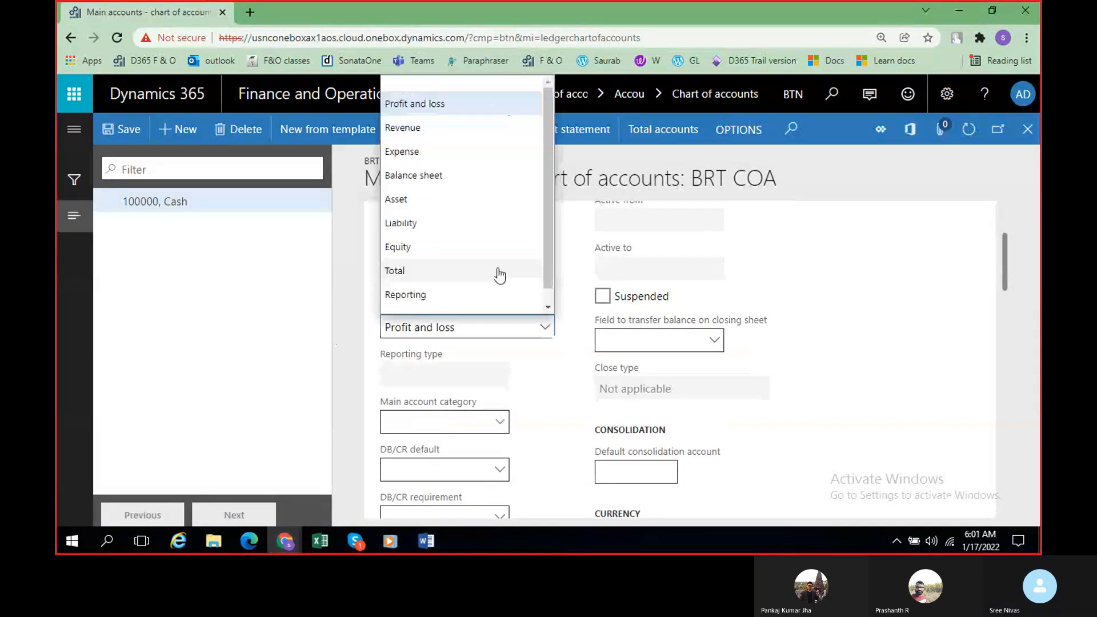
click(447, 223)
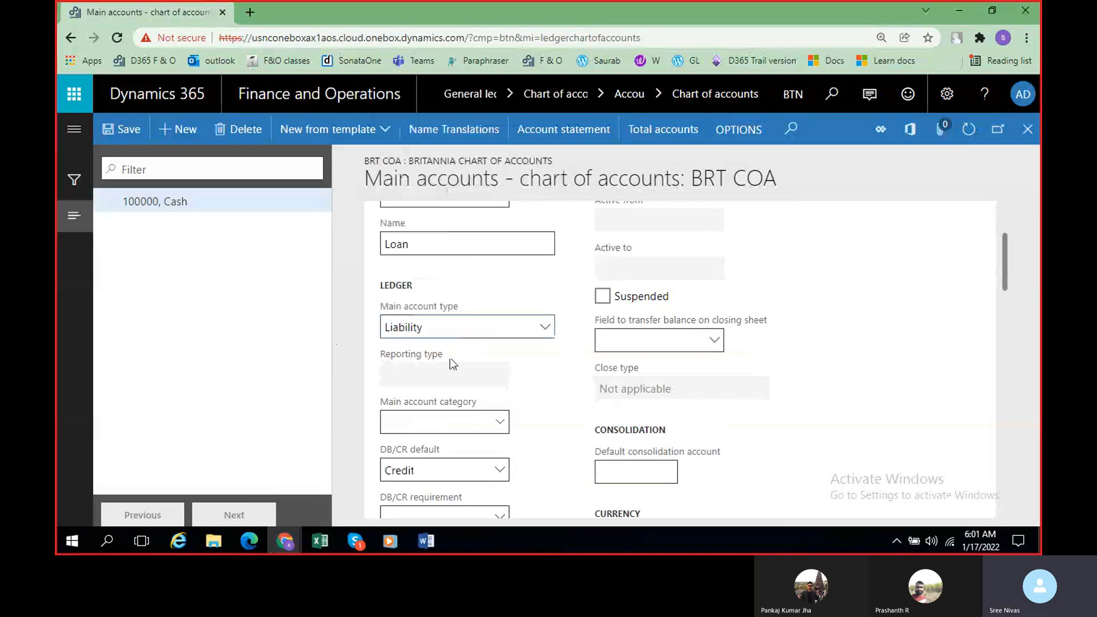
Step: Review the category, DB/CR and balance control fields of the Loan account, and save it
click(502, 421)
scroll(502, 421, down, 2)
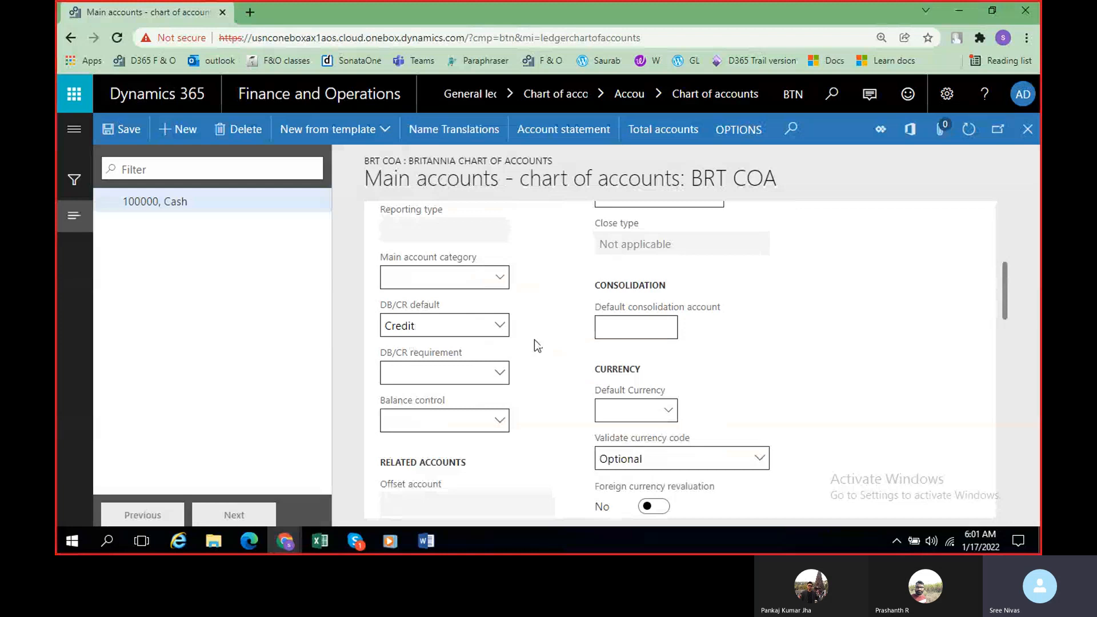
scroll(535, 341, up, 2)
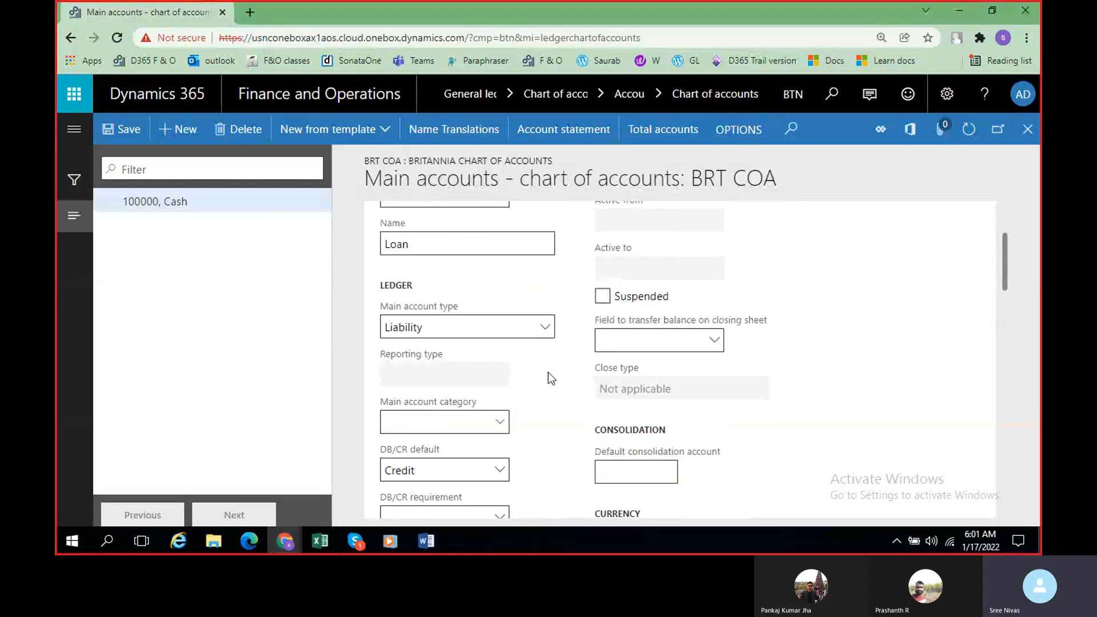
scroll(548, 372, down, 2)
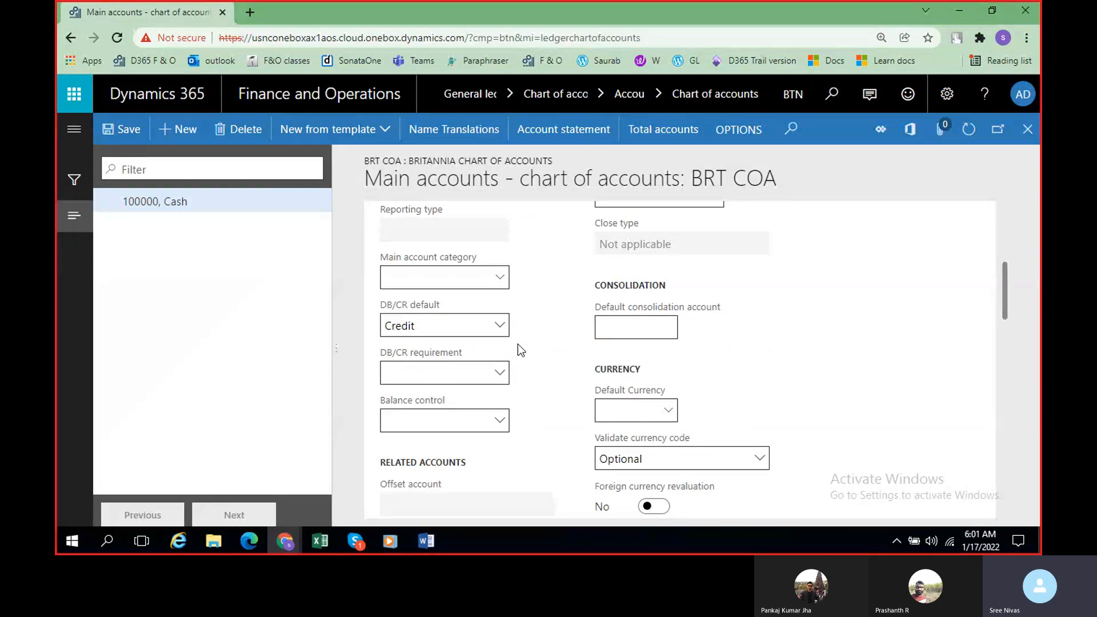
scroll(518, 344, up, 4)
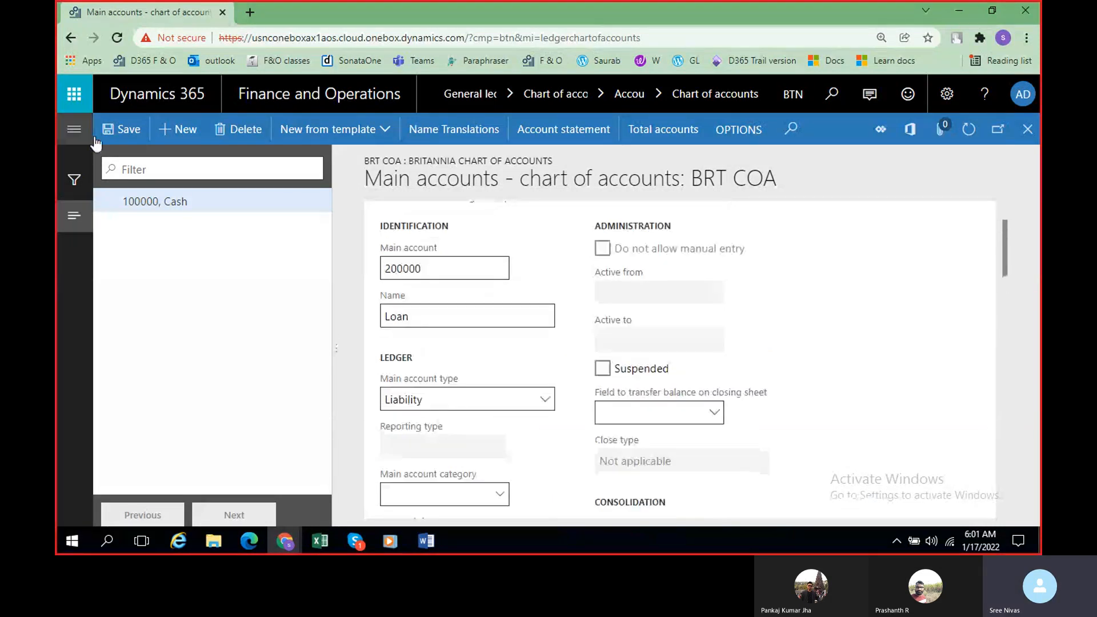
click(127, 132)
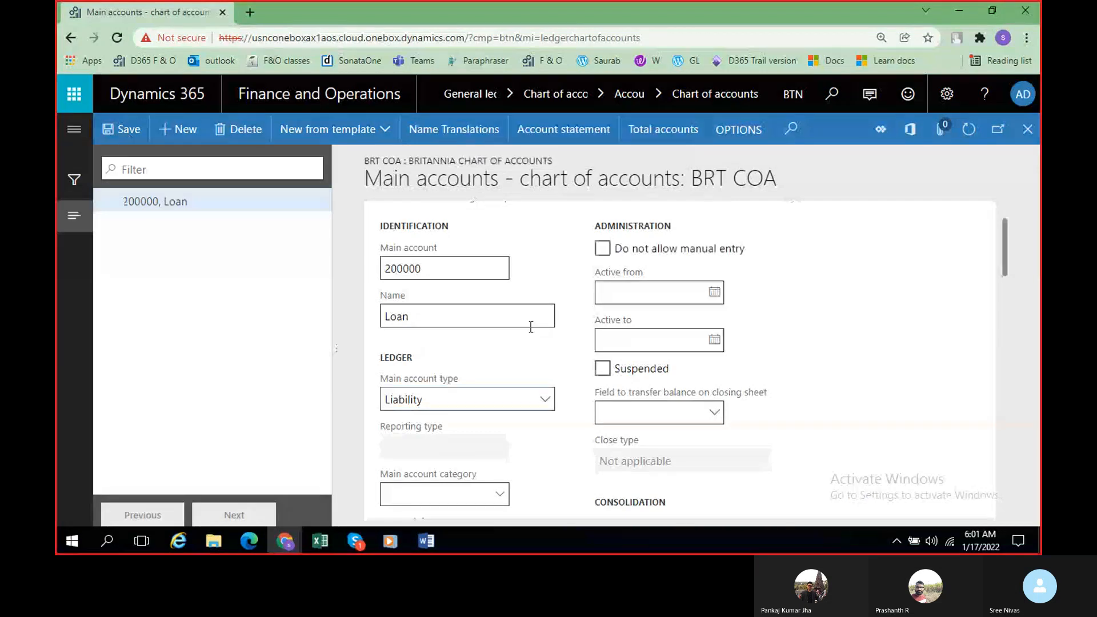
Step: Check the next number range in the Word class notes, and start new main account 300000 with the name Fixed asse
key(alt+Tab)
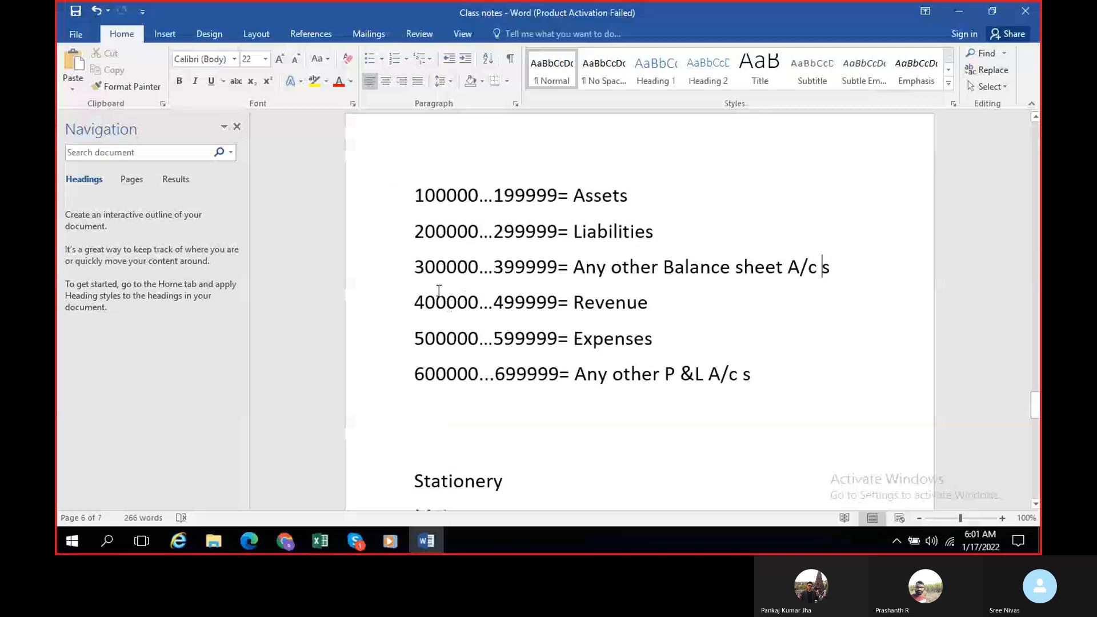
key(alt+Tab)
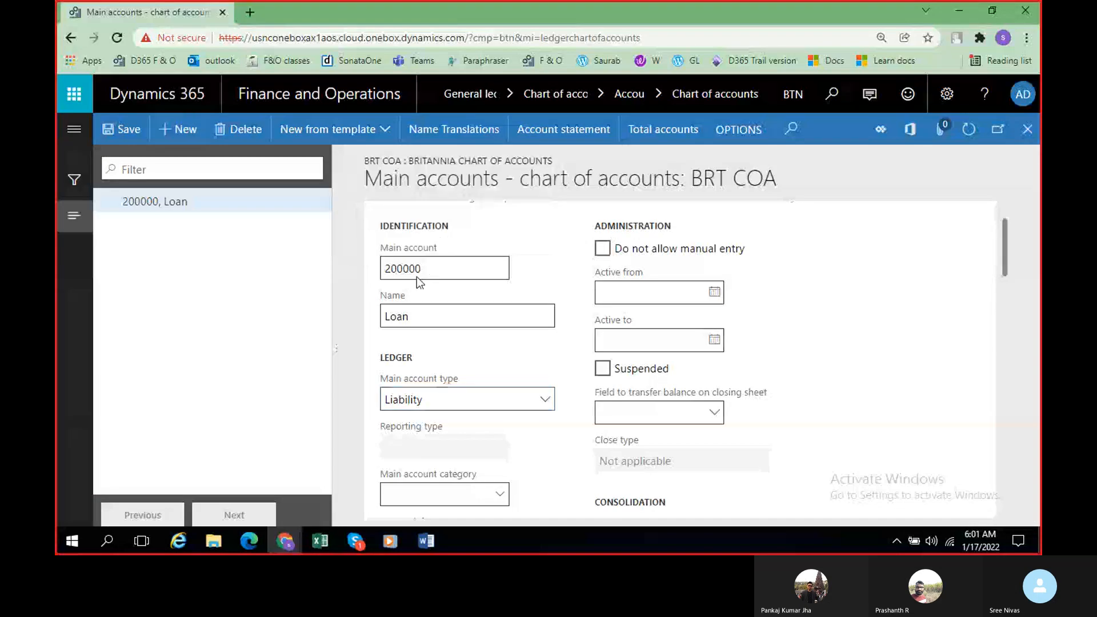
key(alt+n)
text(300000)
key(Tab)
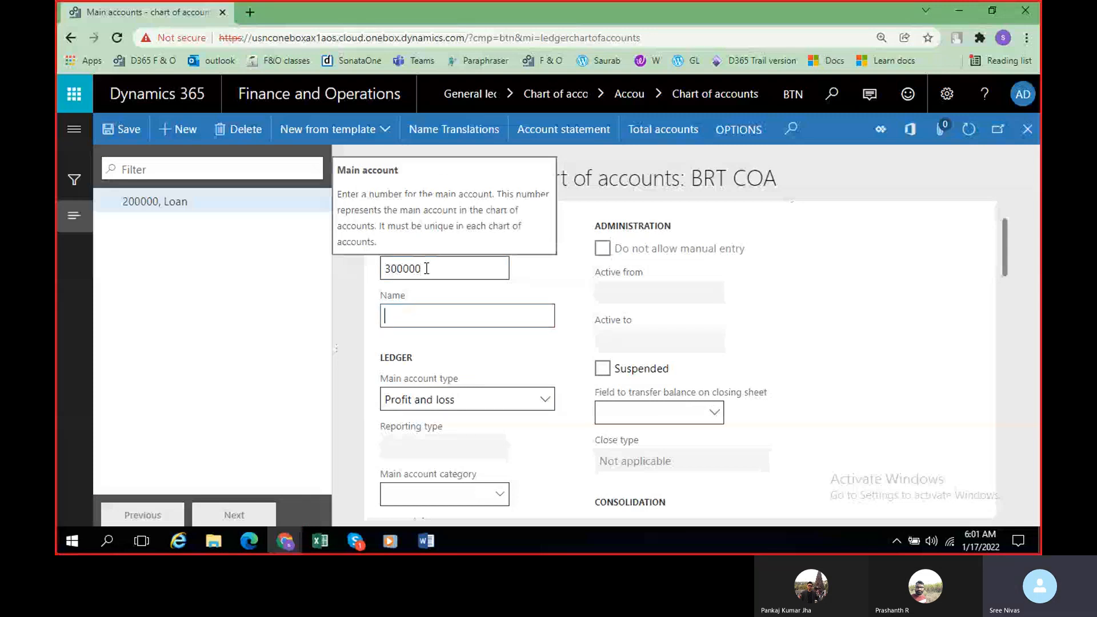
text(Fixed asse)
Step: Re-enter 300000 as the main account number of the new account
click(426, 268)
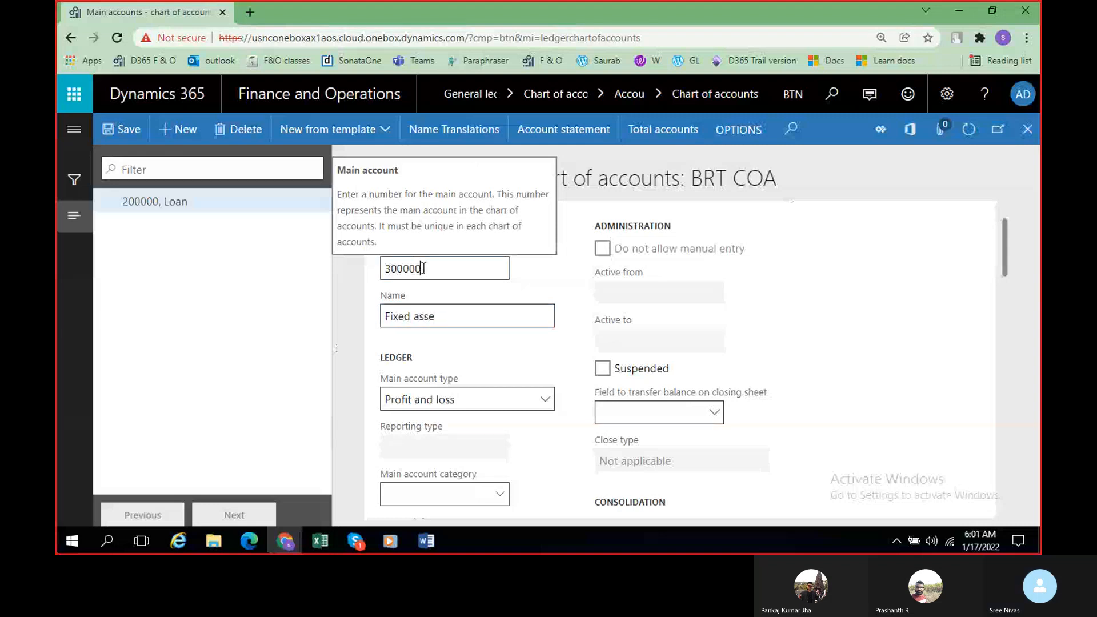
double_click(423, 268)
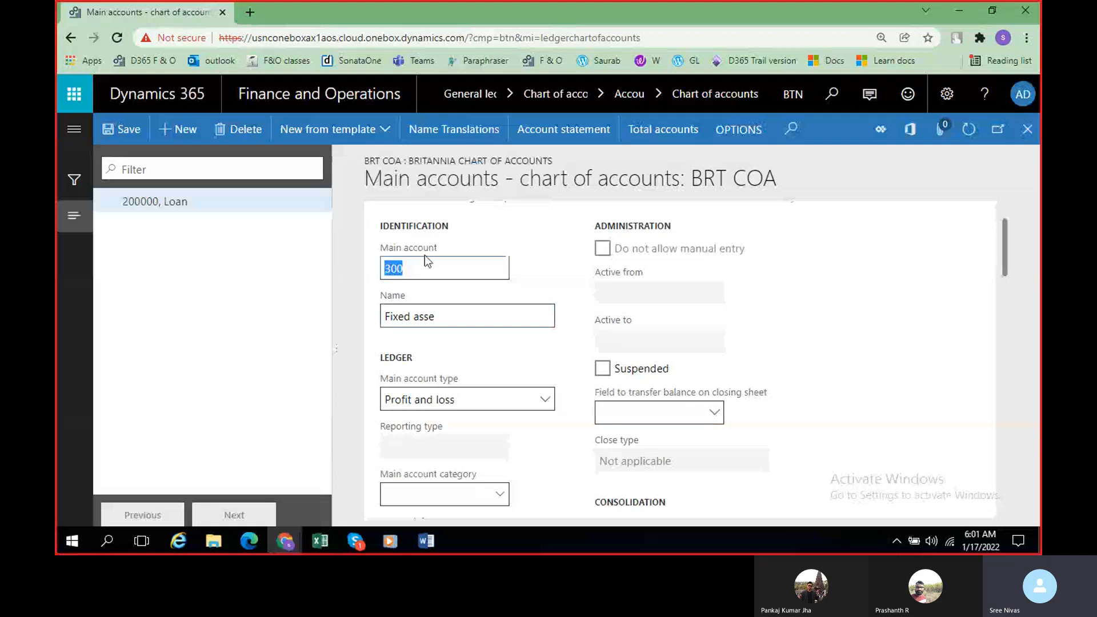
text(300000)
Step: Replace the name of main account 300000 with Cash receivable
click(455, 318)
key(BackSpace)
key(BackSpace)
key(BackSpace)
key(BackSpace)
key(BackSpace)
key(BackSpace)
key(BackSpace)
key(BackSpace)
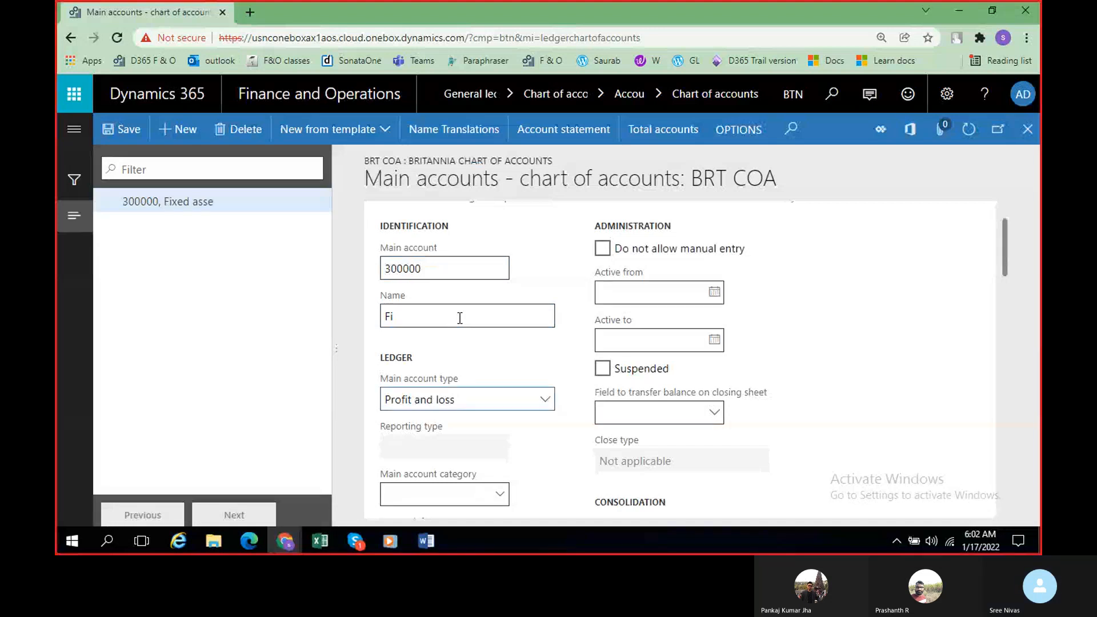
key(BackSpace)
key(BackSpace)
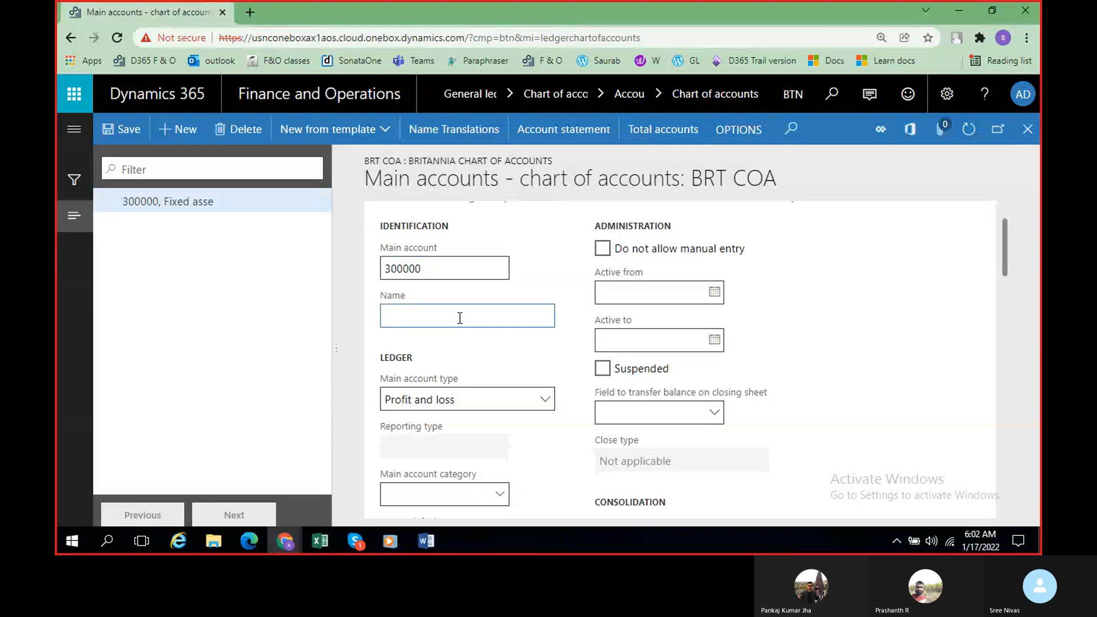
text(Cash receivable)
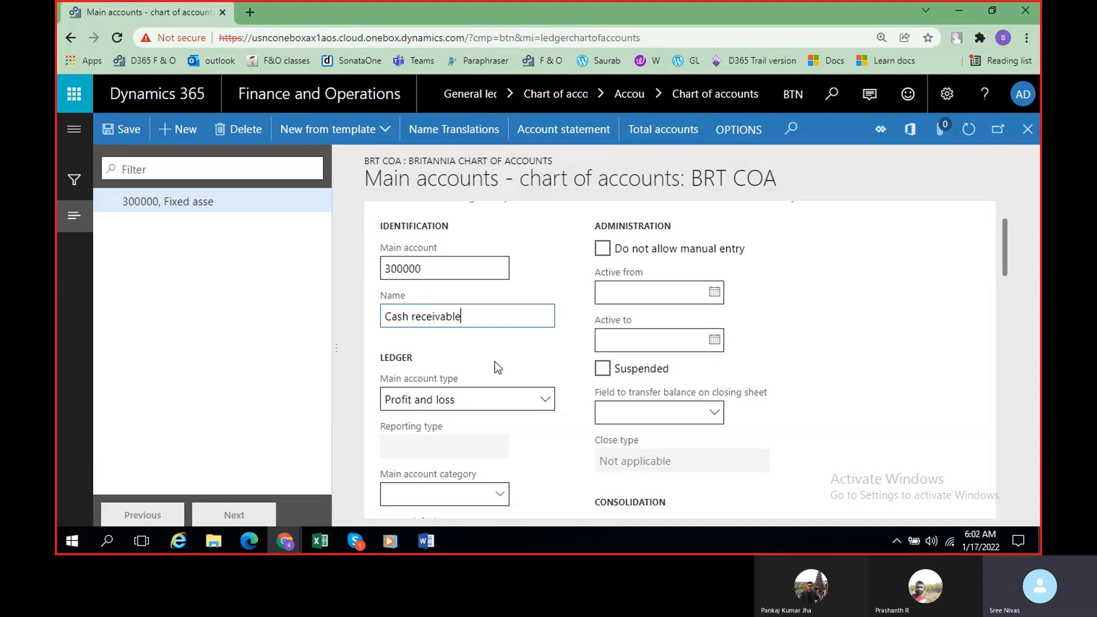
Step: Set the main account type of the Cash receivable account to Asset, and save the account
click(454, 399)
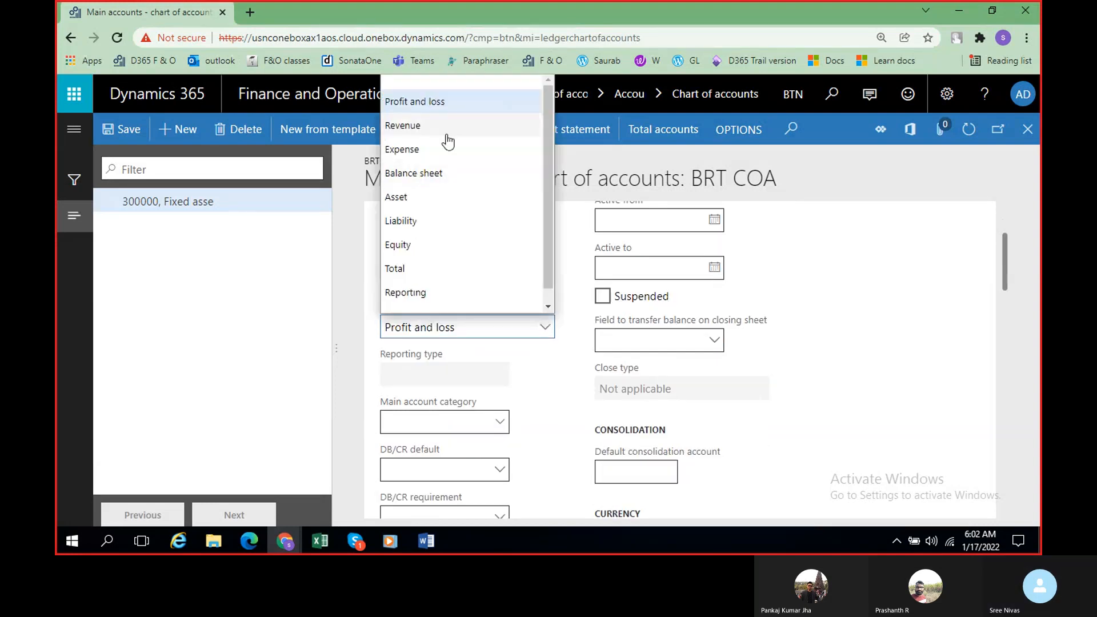
click(443, 197)
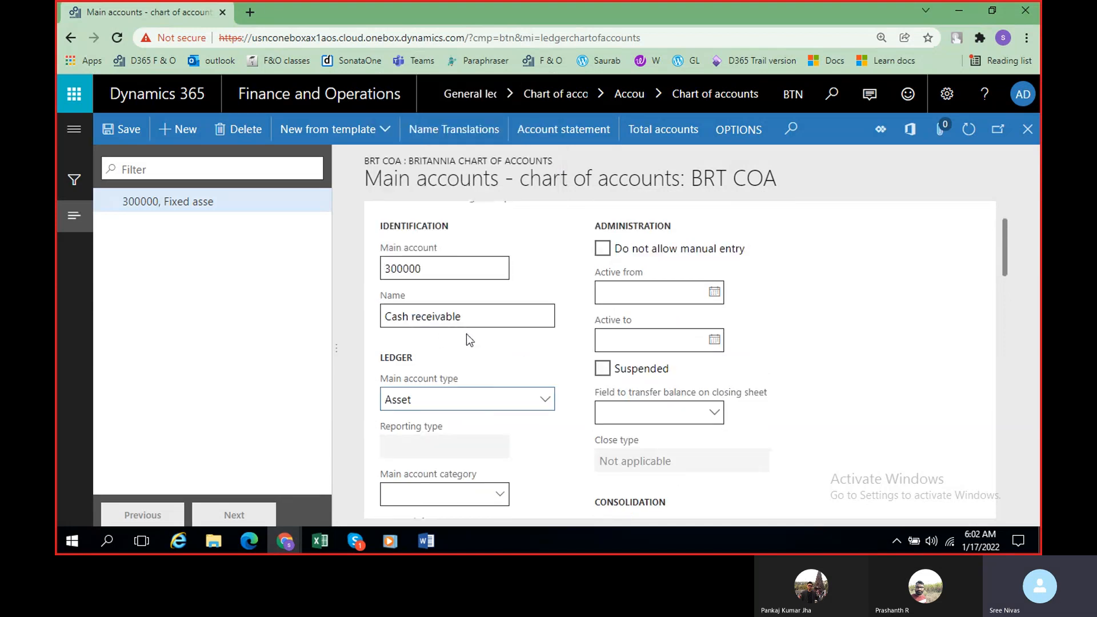
scroll(463, 333, down, 1)
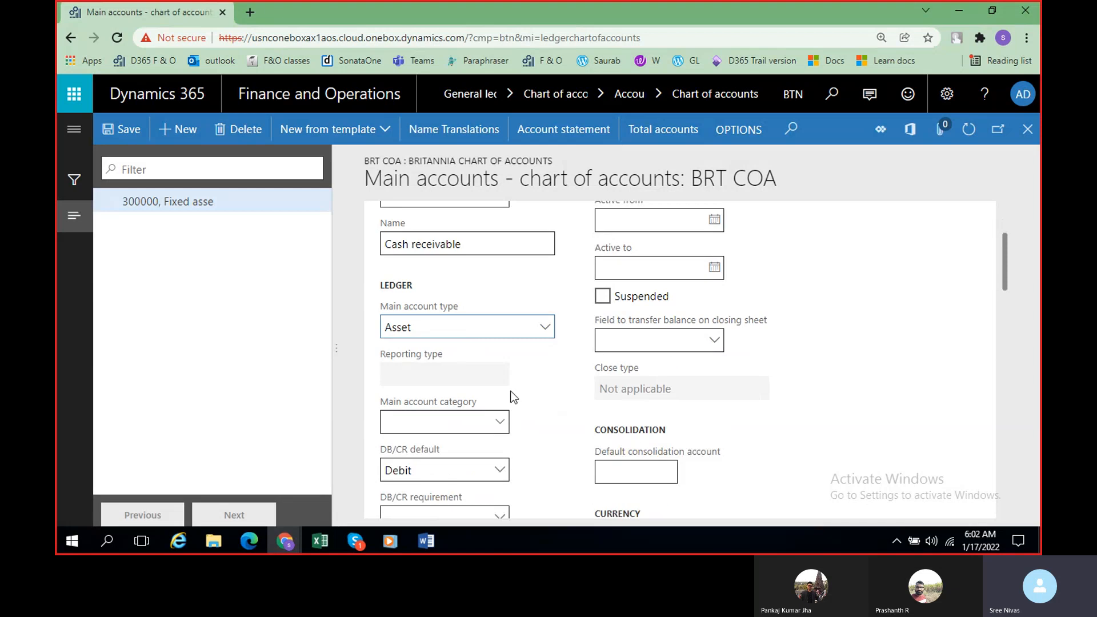
click(128, 132)
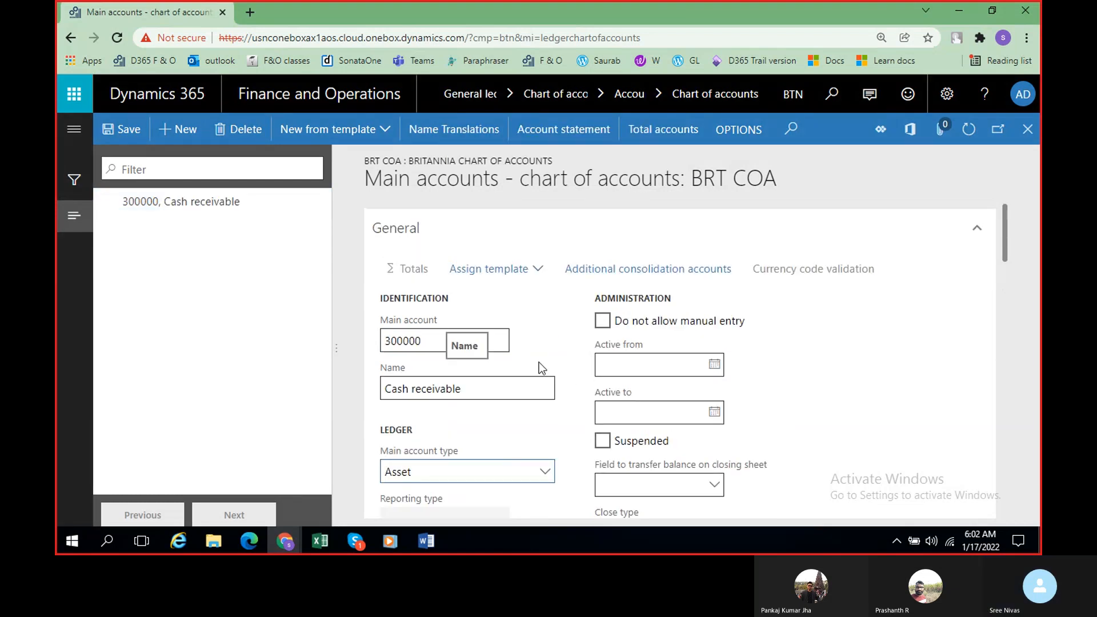
Step: Check the revenue number range in the Word class notes, and start a new main account numbered 400000
key(alt+Tab)
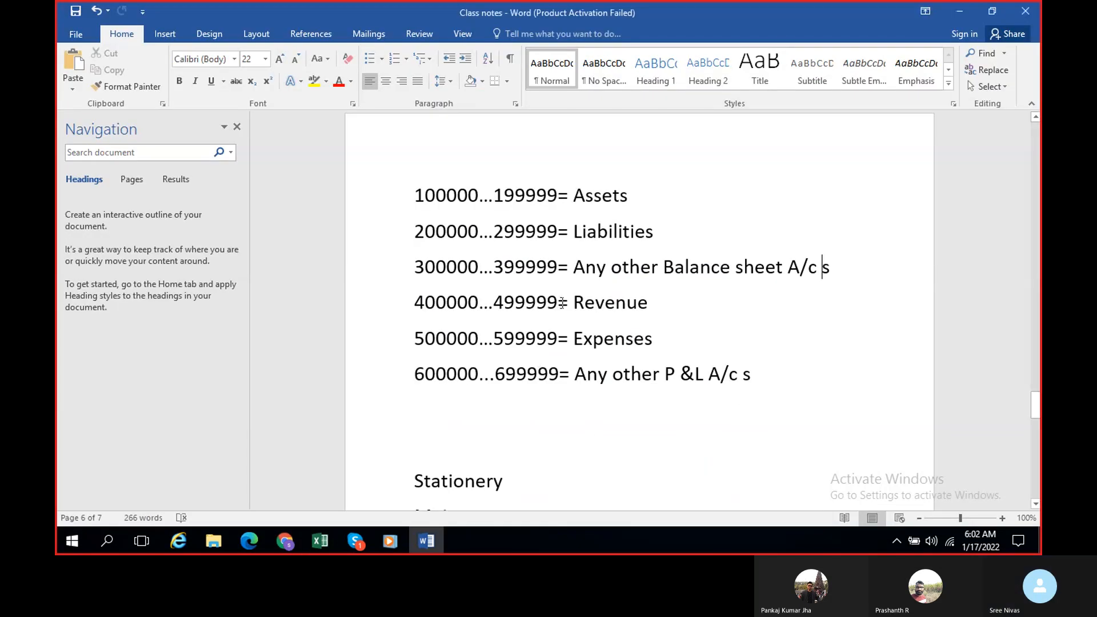
key(alt+Tab)
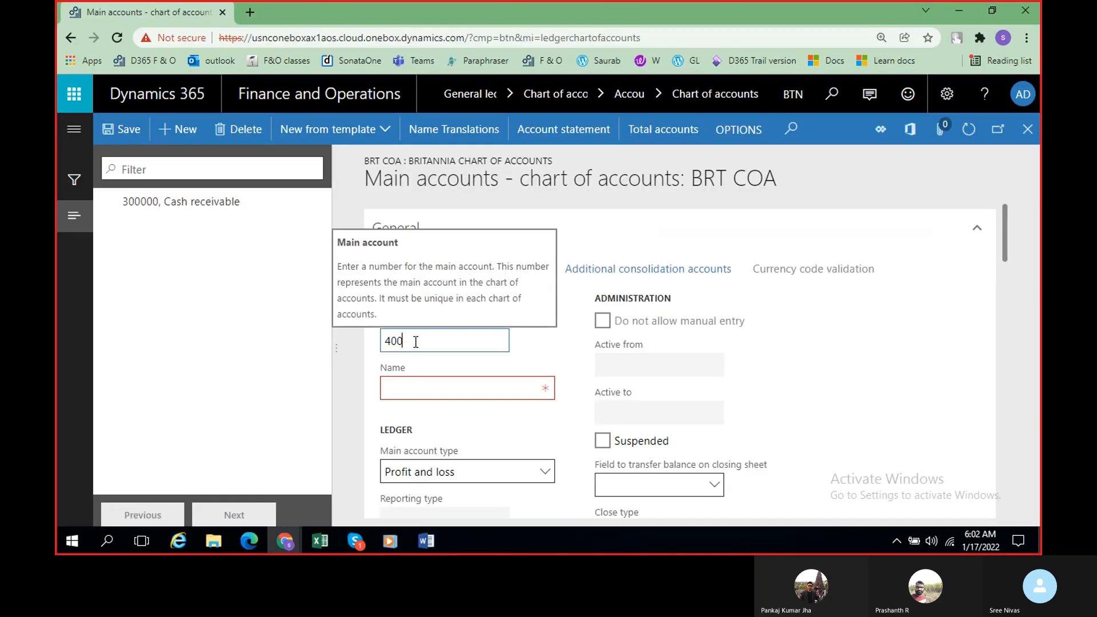
text(000)
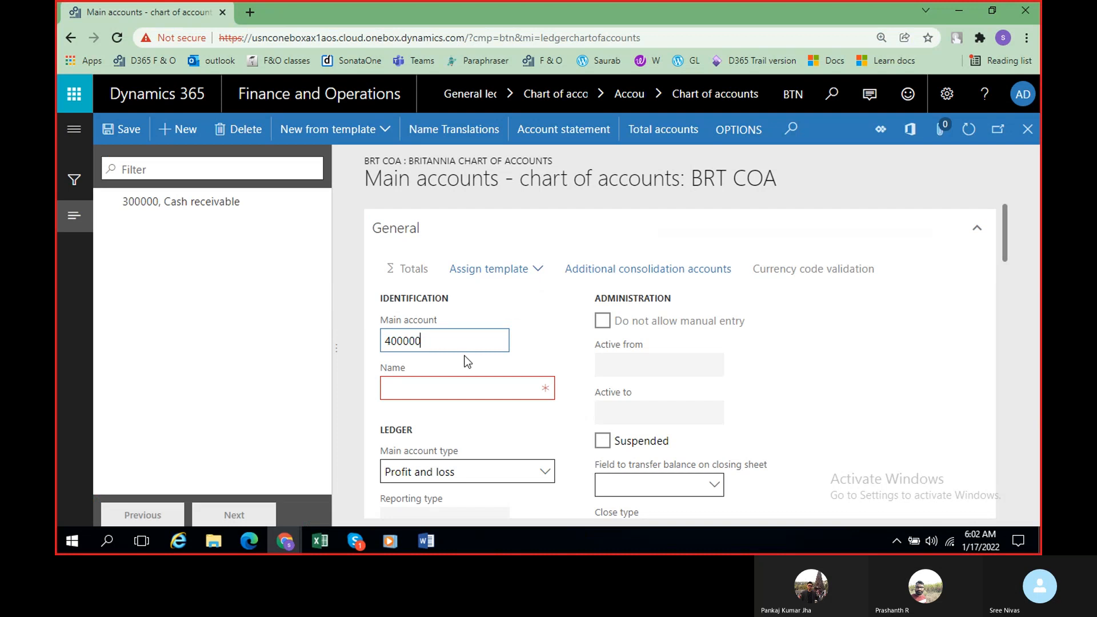
key(alt+Tab)
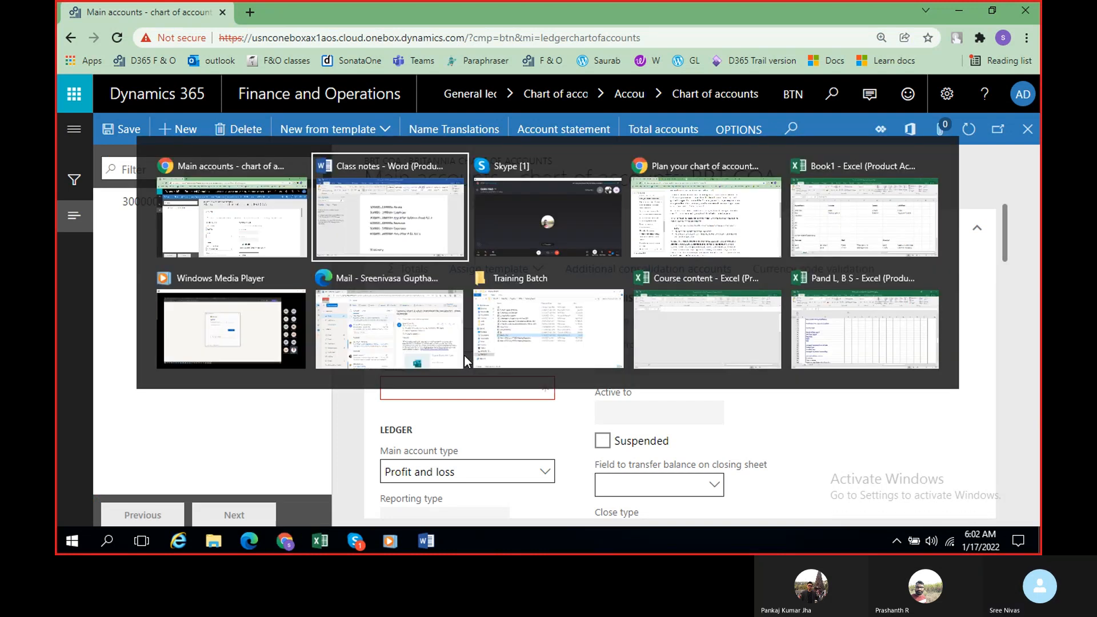
key(Escape)
click(467, 389)
text(Sales)
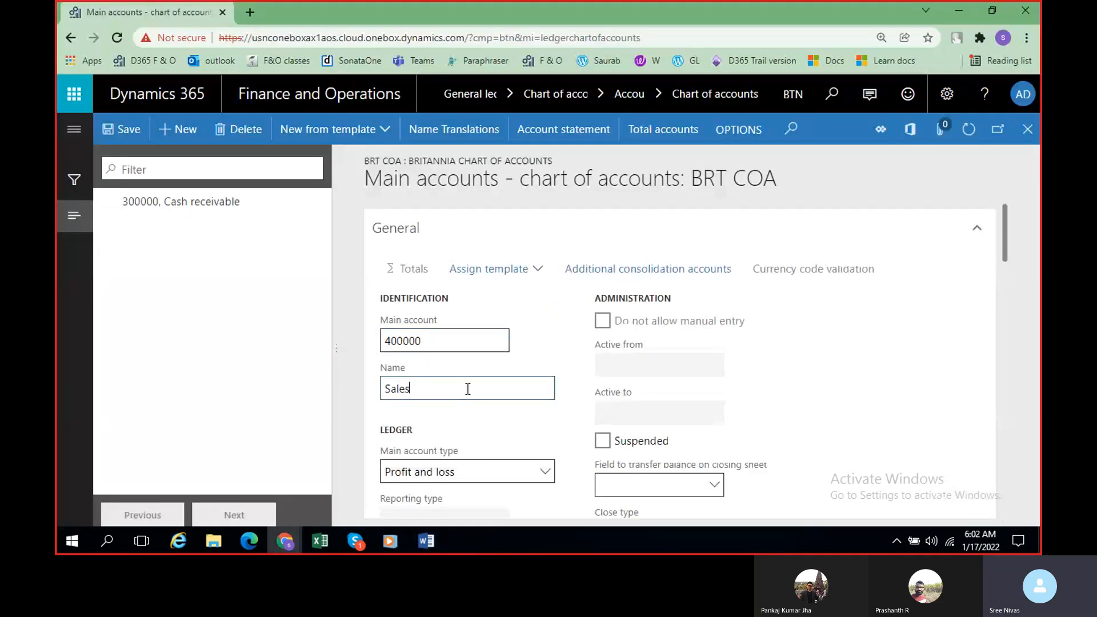
text(rev)
key(BackSpace)
key(BackSpace)
key(BackSpace)
key(BackSpace)
key(BackSpace)
key(BackSpace)
key(BackSpace)
key(BackSpace)
Step: Name main account 400000 Biscuits sales and set its main account type to Revenue
text(Bi)
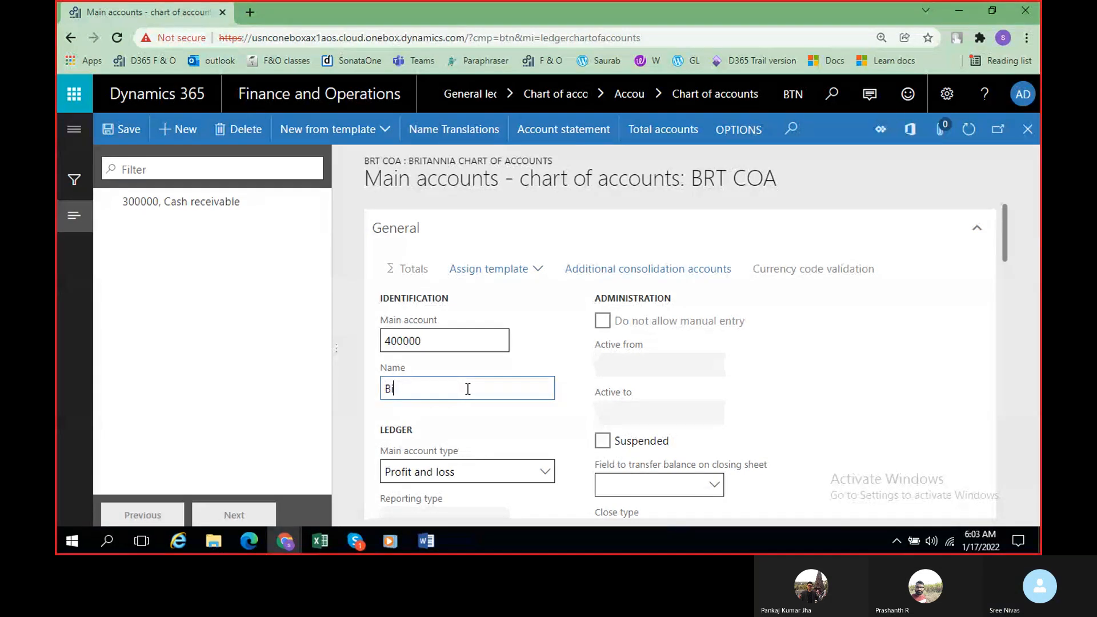
text(scuits sales)
scroll(461, 377, down, 1)
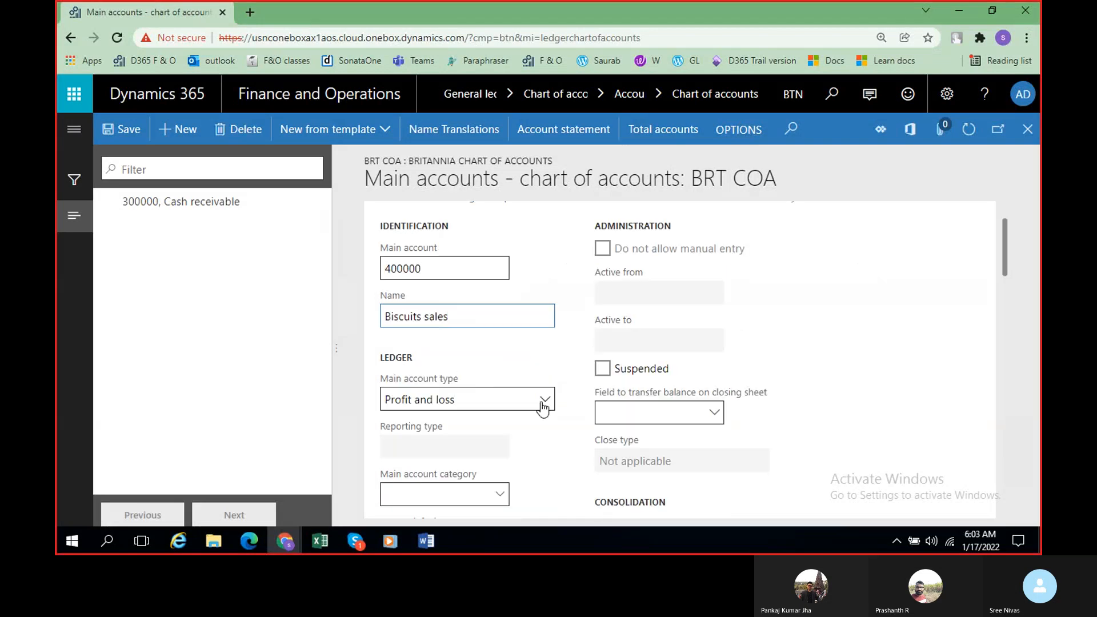
click(544, 400)
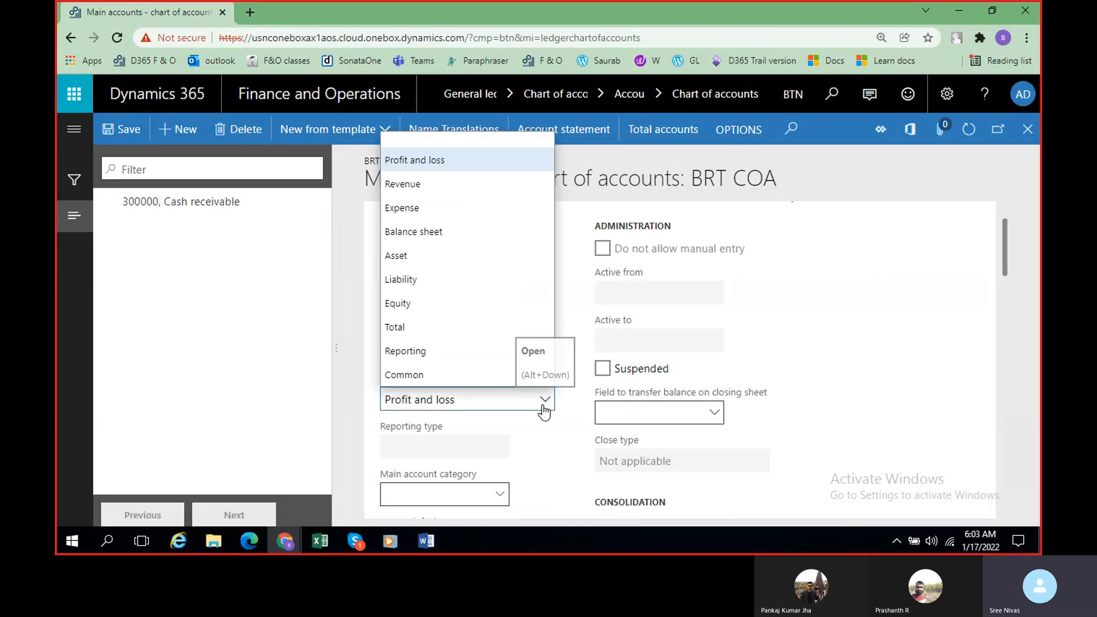
click(430, 184)
scroll(535, 400, down, 1)
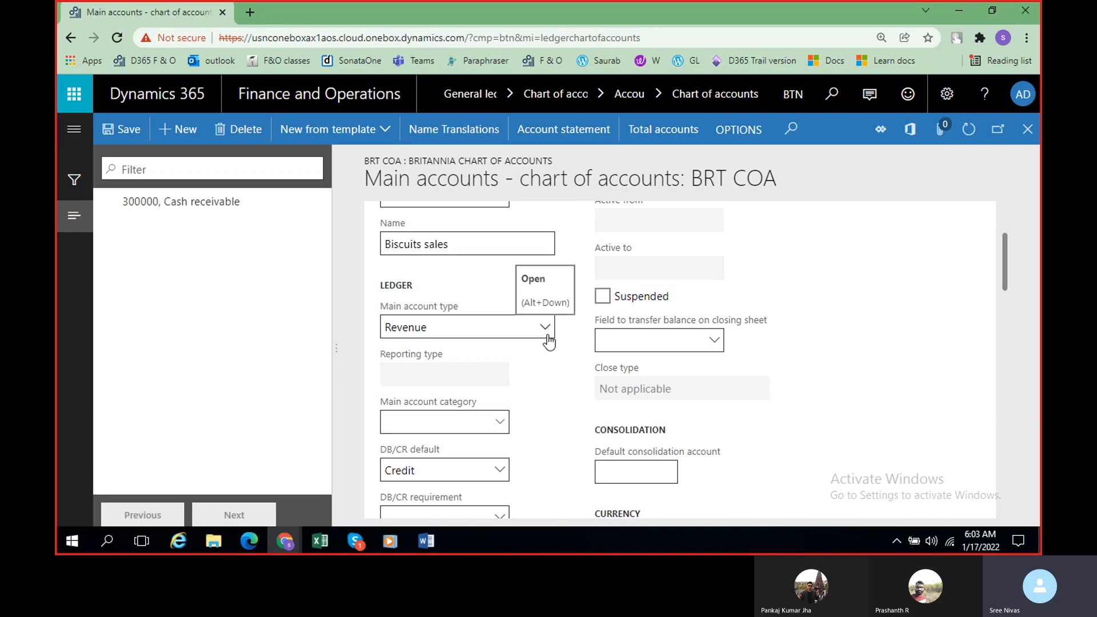
scroll(544, 446, down, 1)
scroll(545, 447, up, 1)
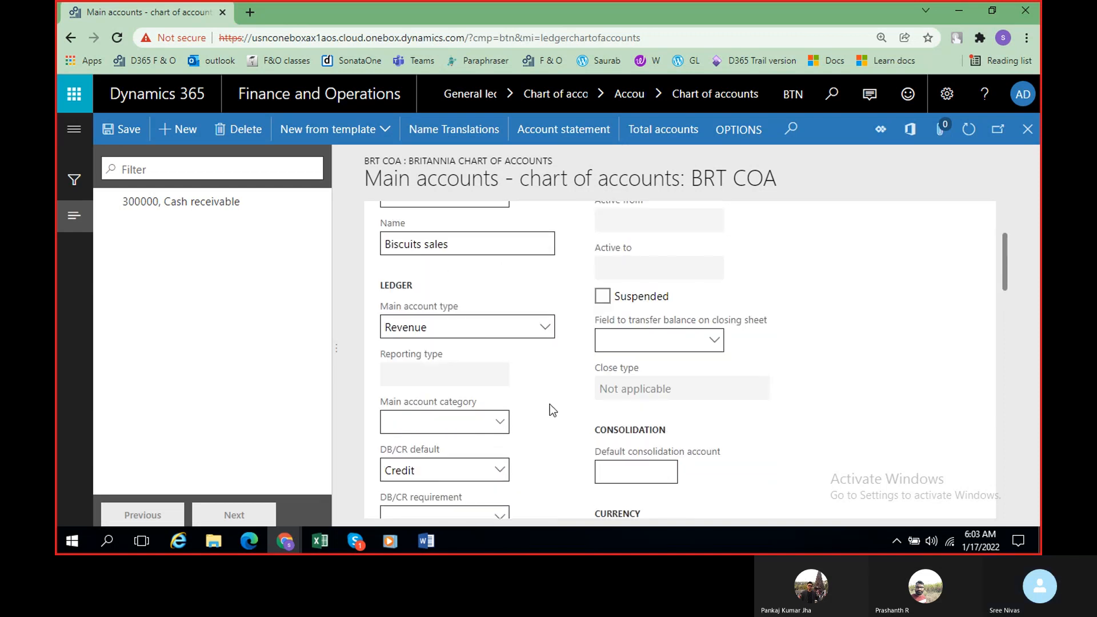
Step: Switch the main account type of Biscuits sales to Profit and loss, and return it to Revenue
click(545, 326)
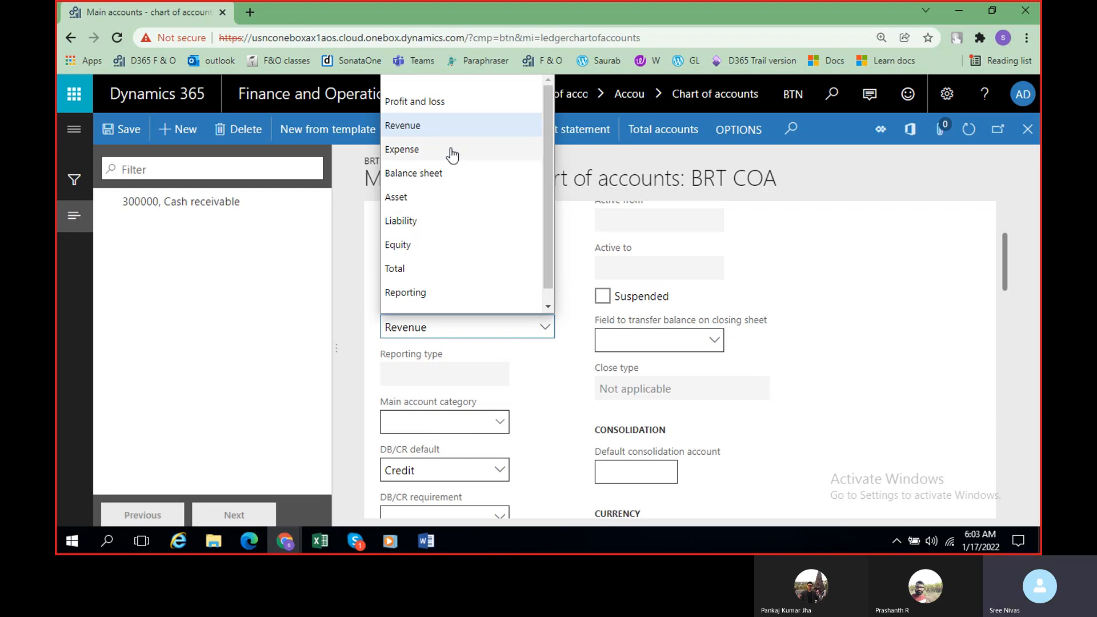
click(451, 112)
click(544, 326)
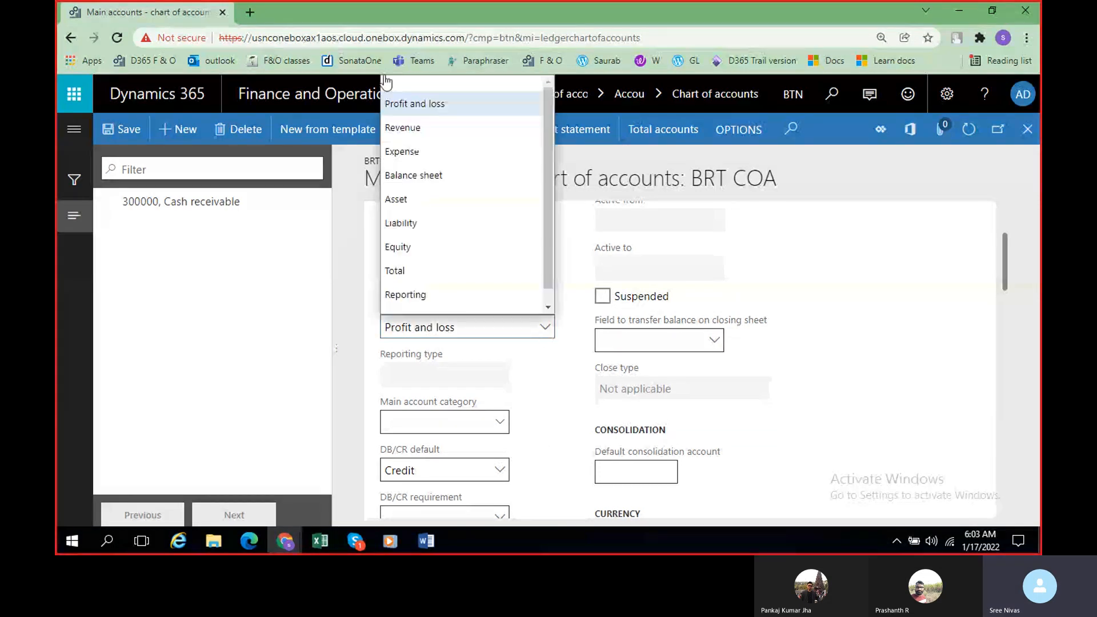
click(427, 131)
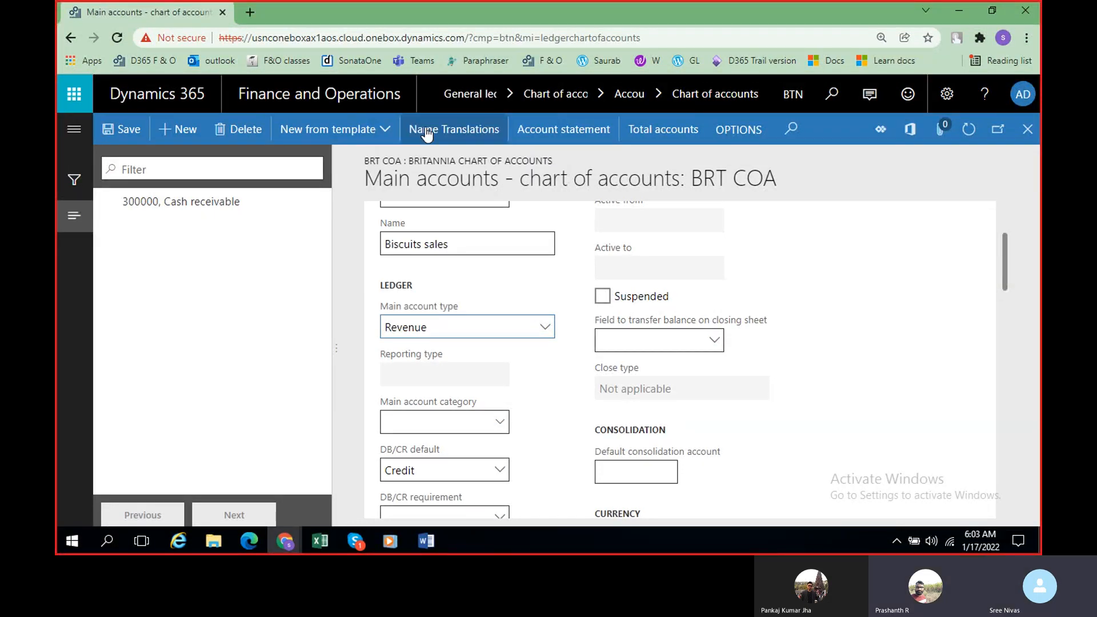
Step: Check the revenue and expense number ranges in the Word class notes, and save the Biscuits sales account in Dynamics 365
key(alt+Tab)
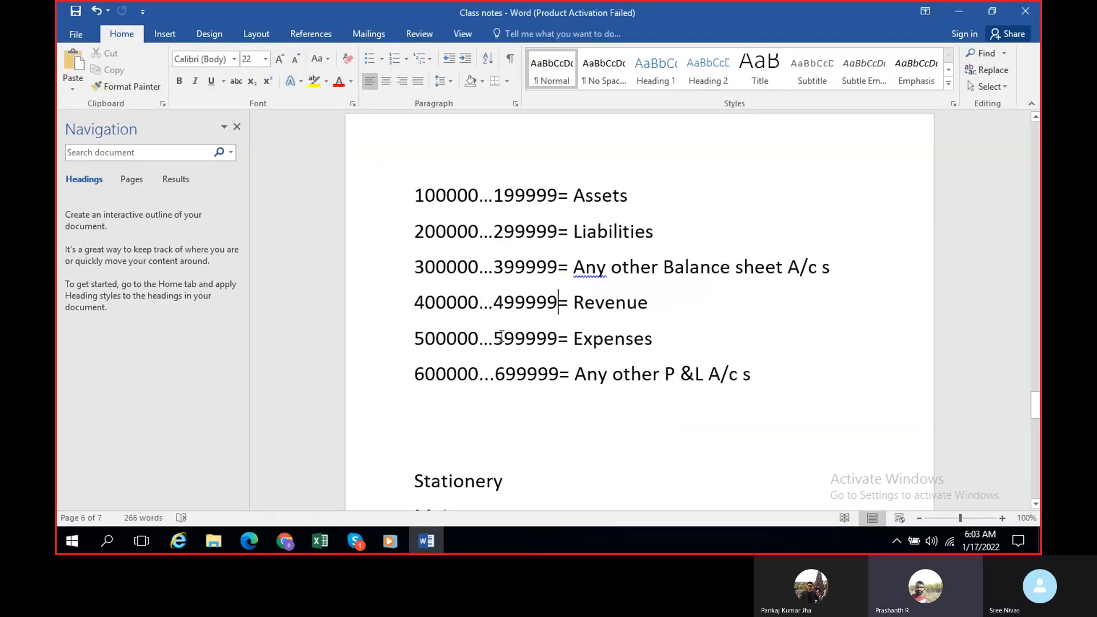
key(alt+Tab)
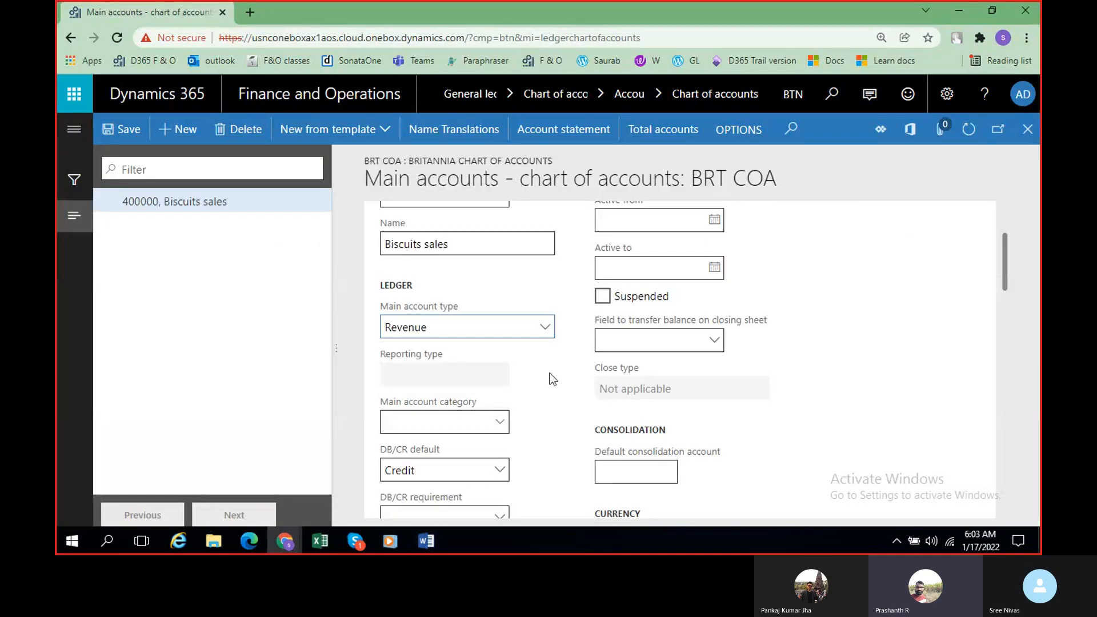
scroll(550, 373, up, 1)
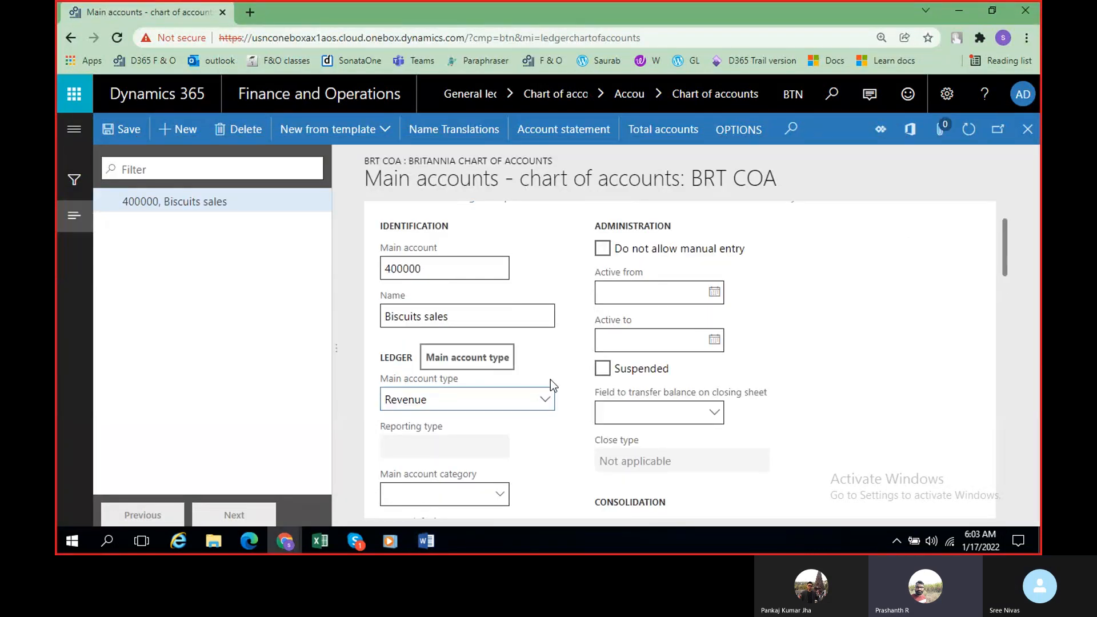
scroll(554, 400, down, 1)
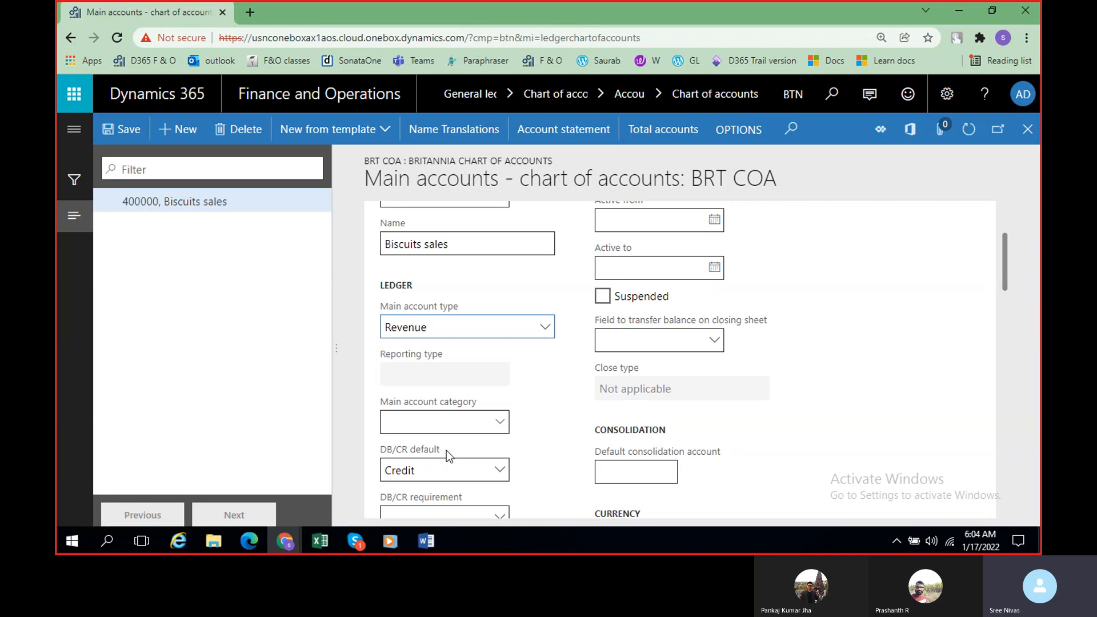
Step: Review the identification and ledger settings of the Biscuits sales account, and save the record
scroll(446, 454, down, 1)
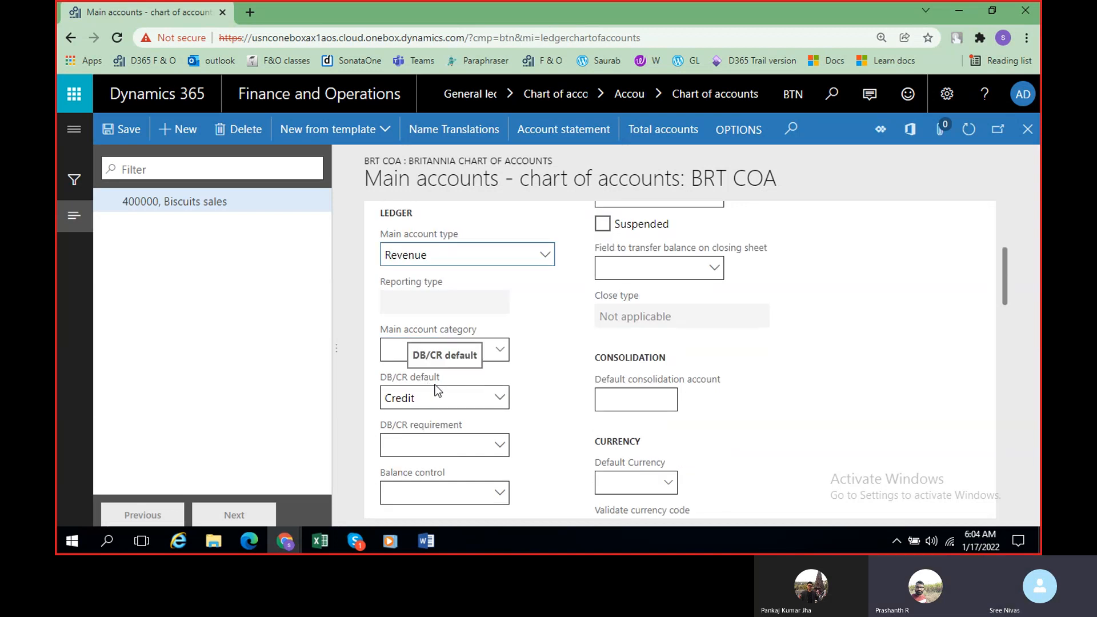
scroll(490, 401, up, 2)
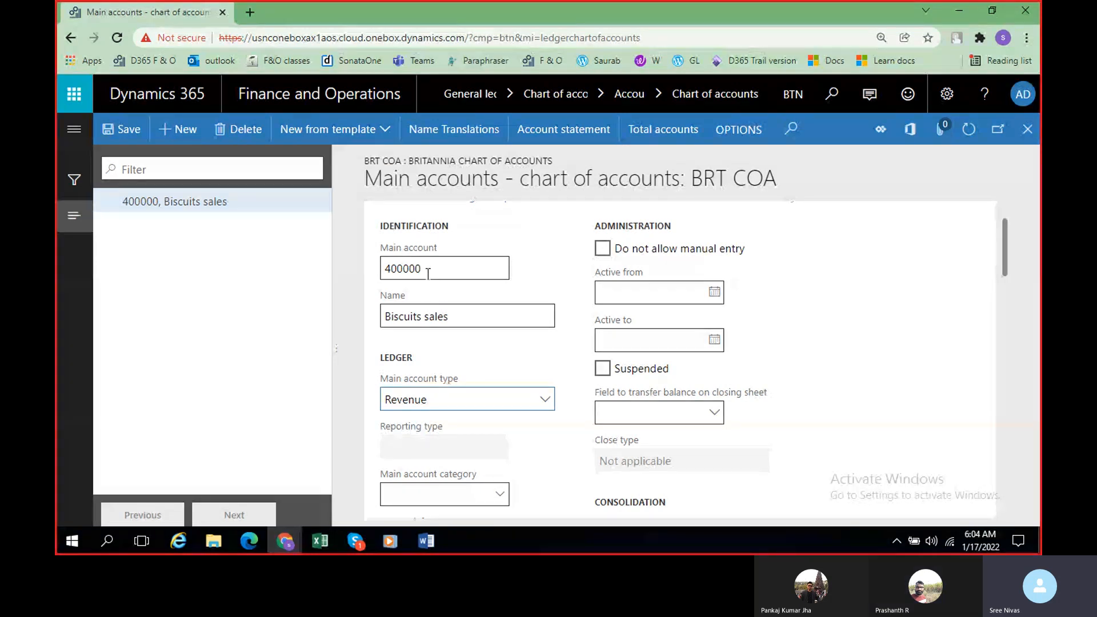
scroll(428, 273, down, 1)
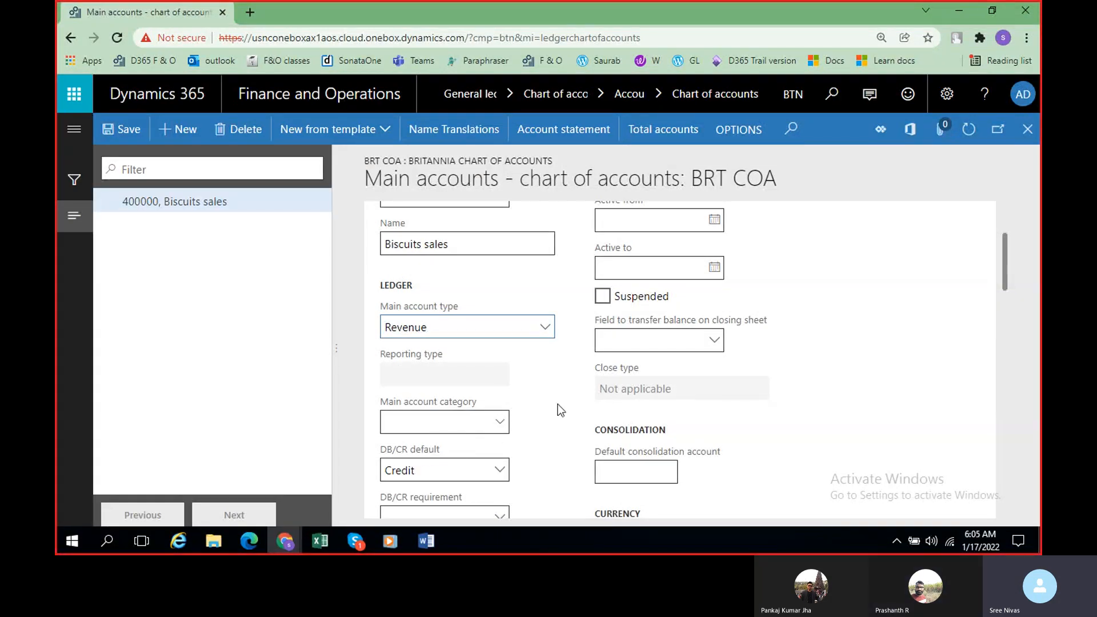
scroll(558, 403, up, 2)
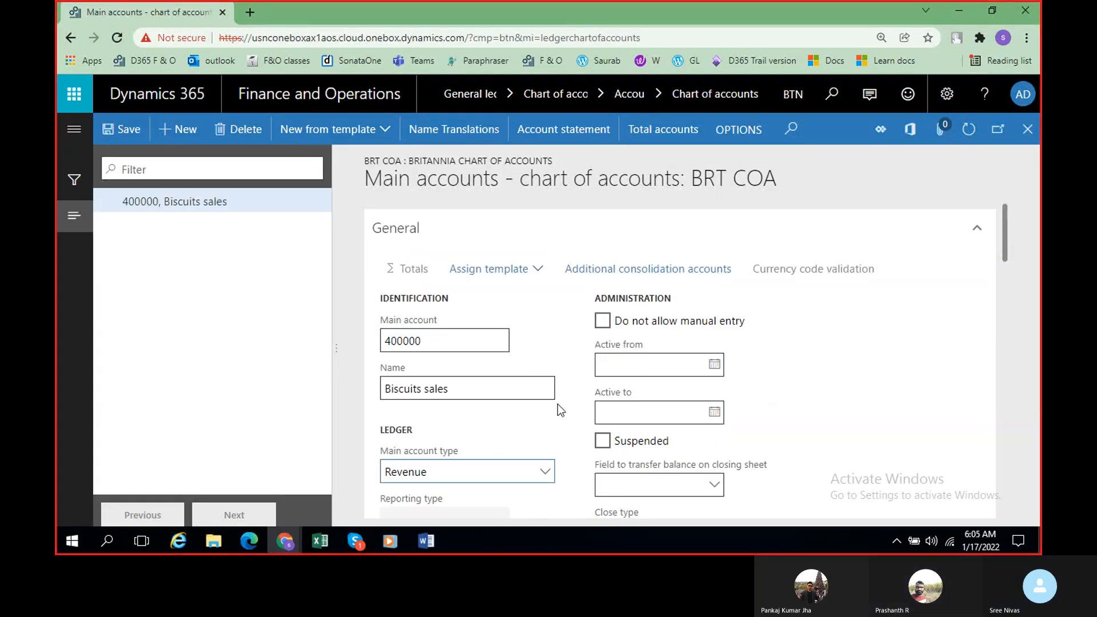
key(ctrl+s)
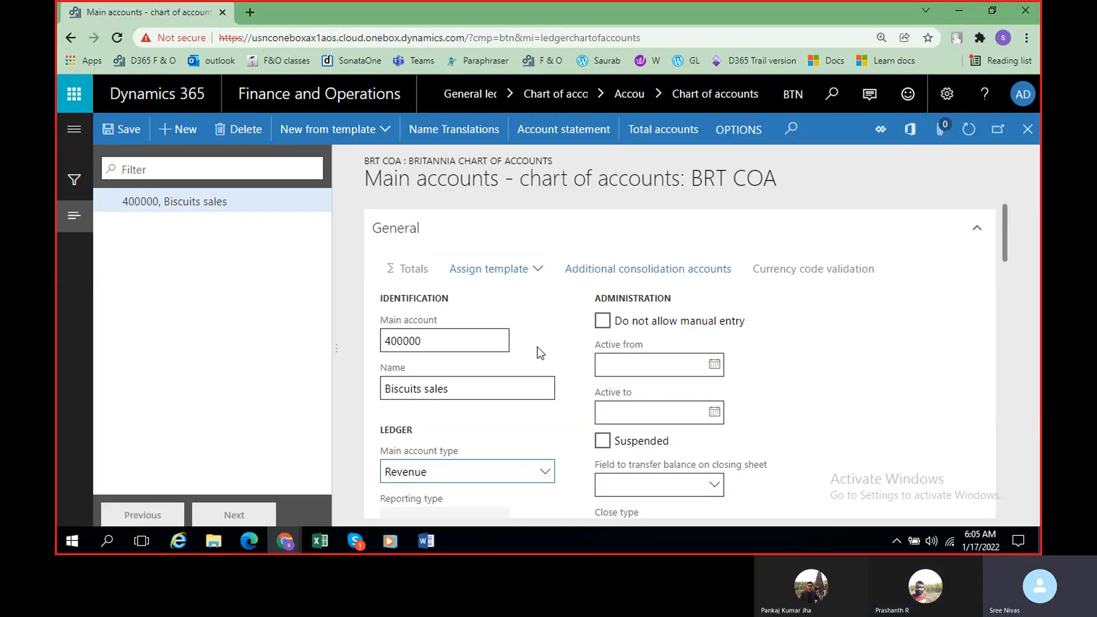
Step: Look through the main account type options and the ledger defaults of the Biscuits sales account
scroll(537, 347, down, 3)
scroll(537, 347, up, 3)
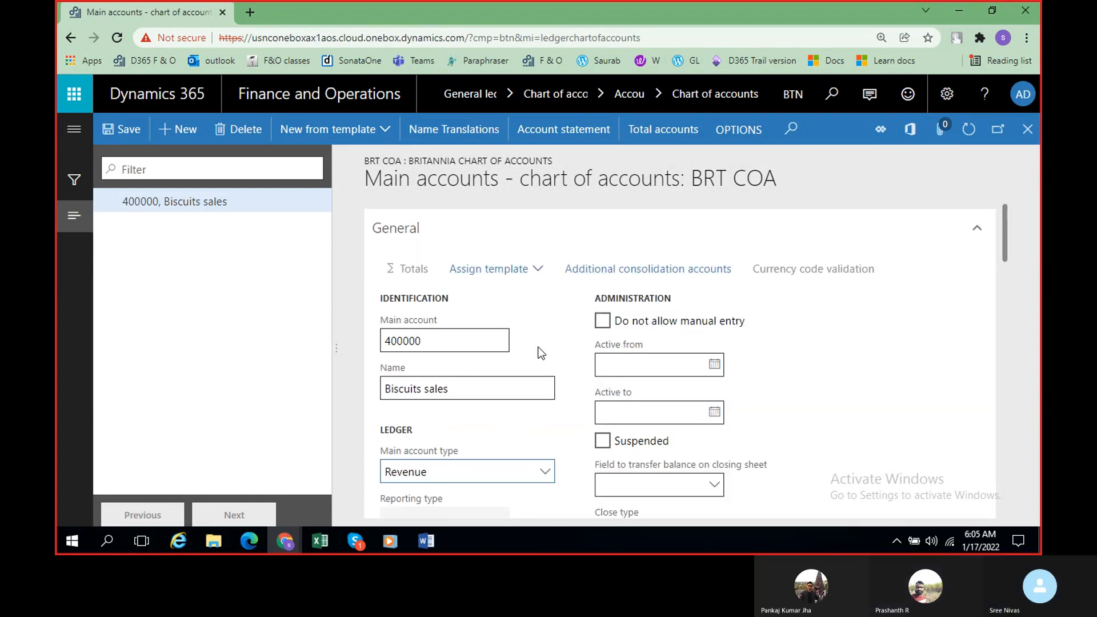
scroll(541, 352, down, 1)
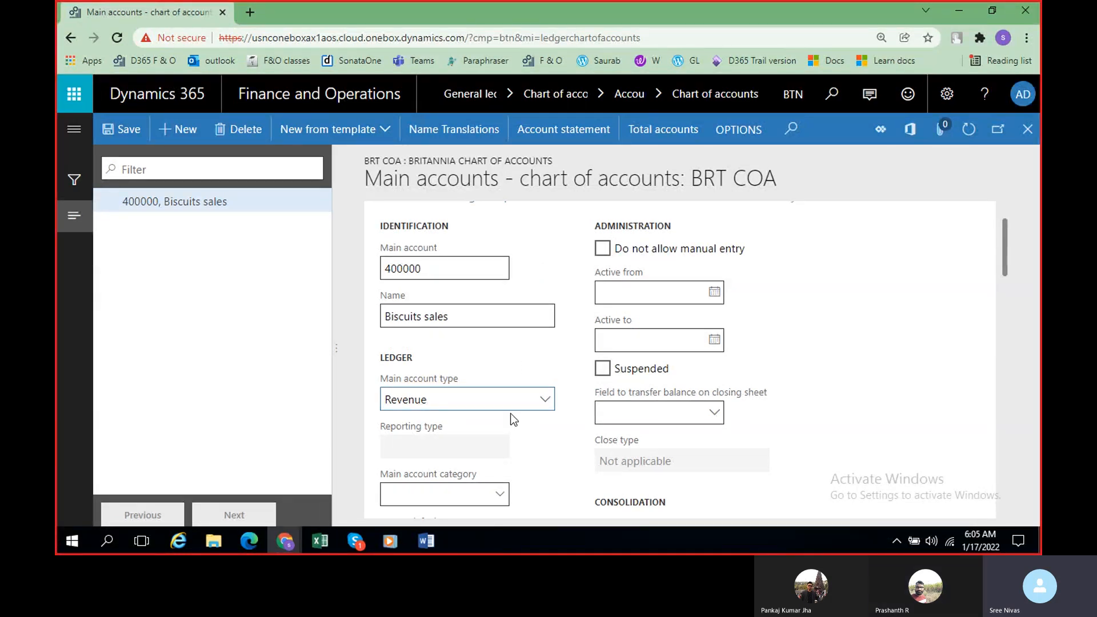
click(544, 402)
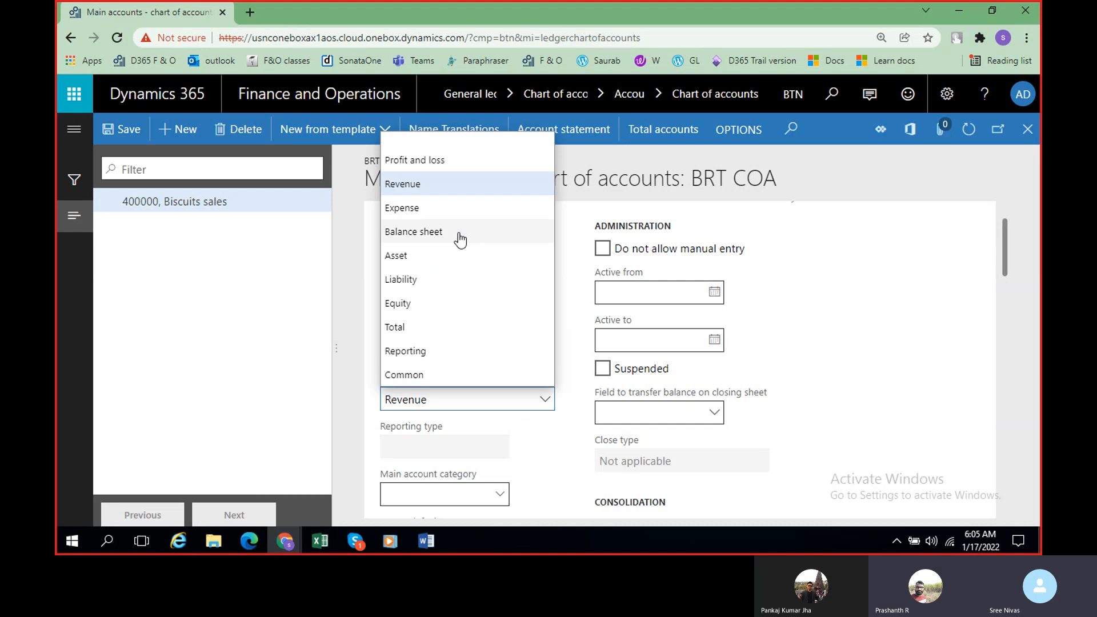
click(575, 265)
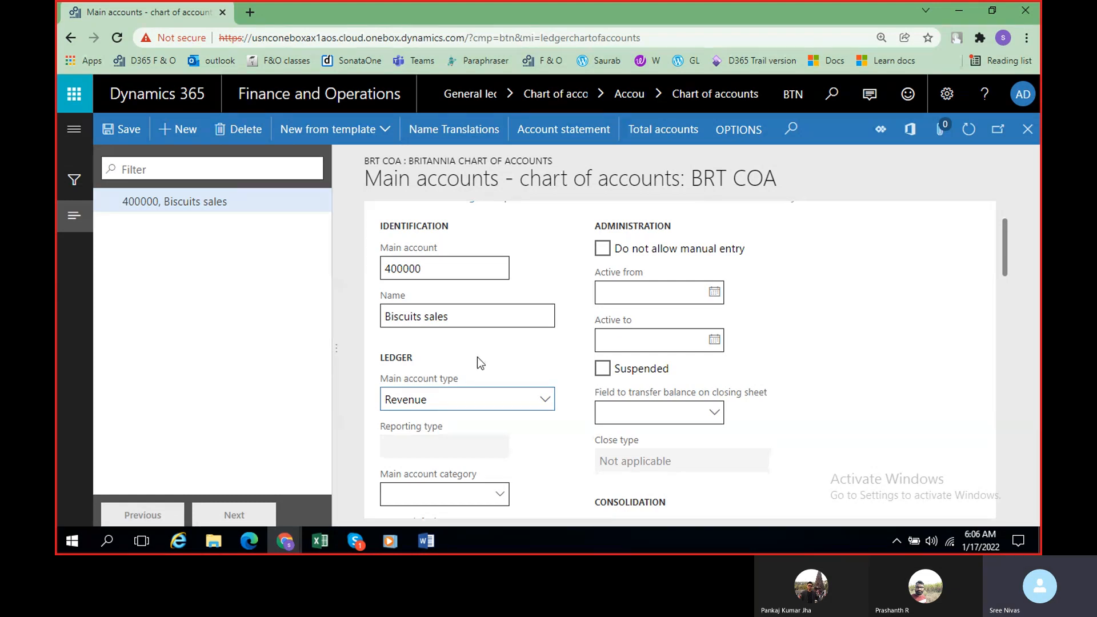
scroll(478, 356, down, 3)
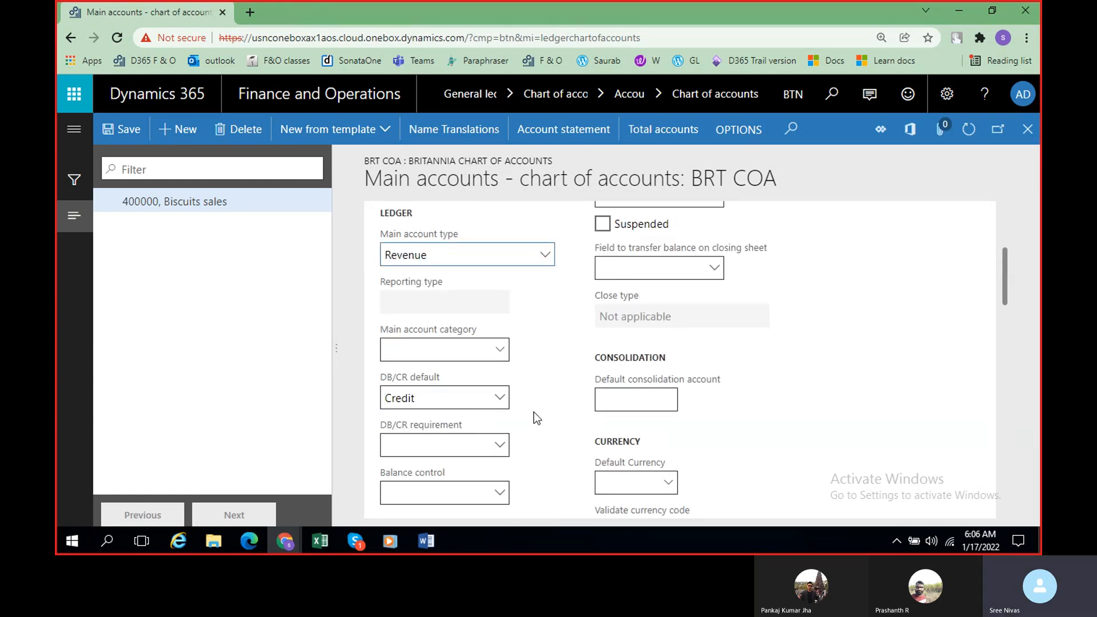
Step: Check the expenses number range in the Word class notes, and start a new main account numbered 50000 in Dynamics 365
key(alt+Tab)
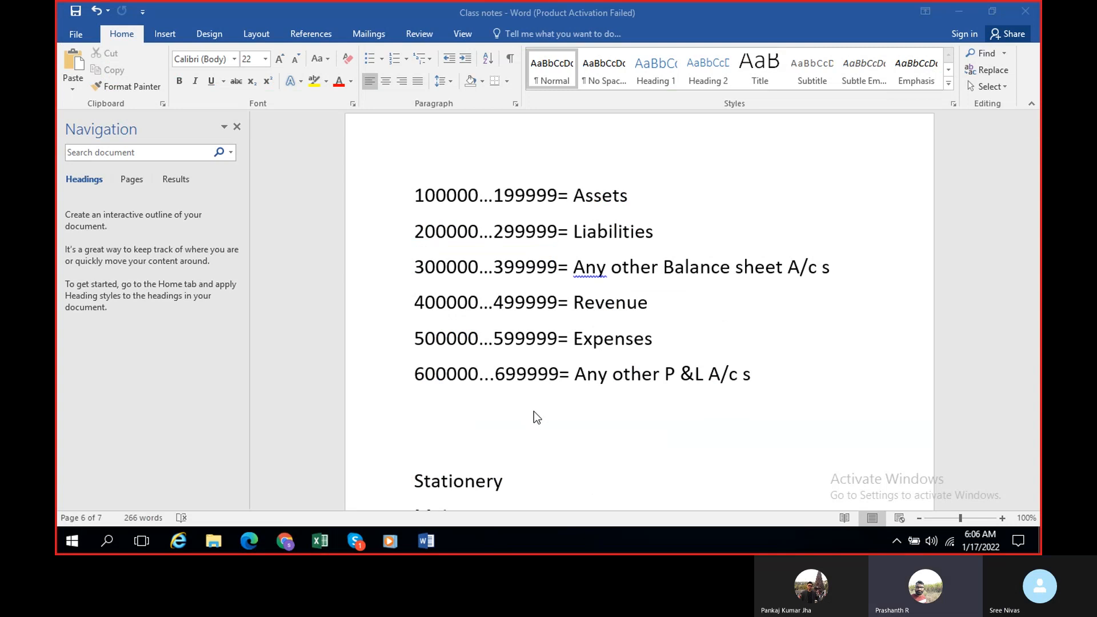
key(alt+Tab)
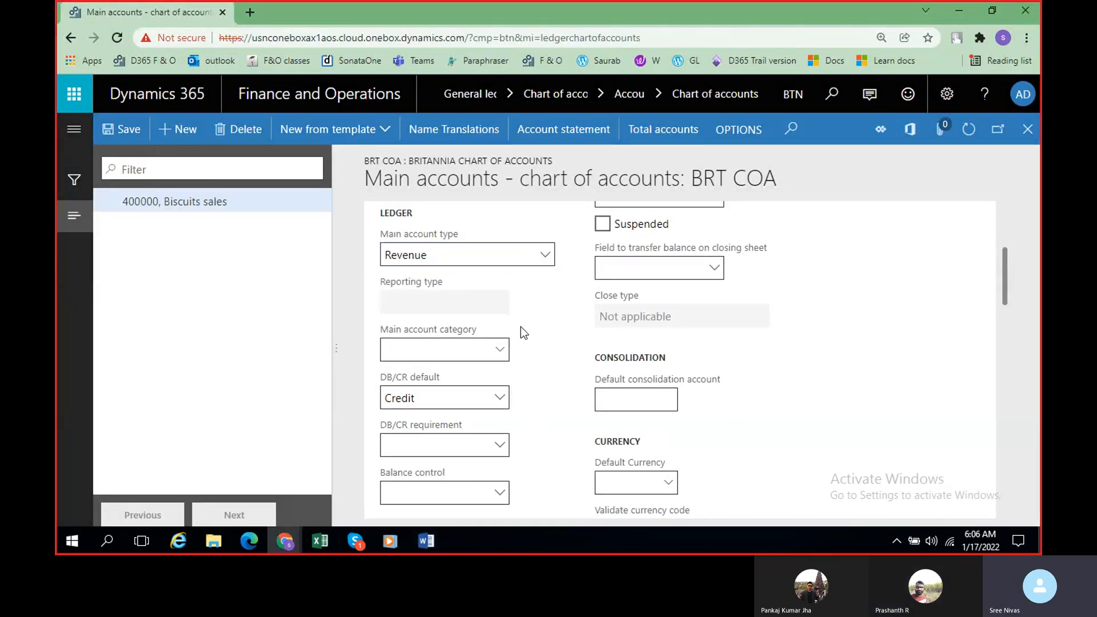
key(alt+n)
key(alt+Tab)
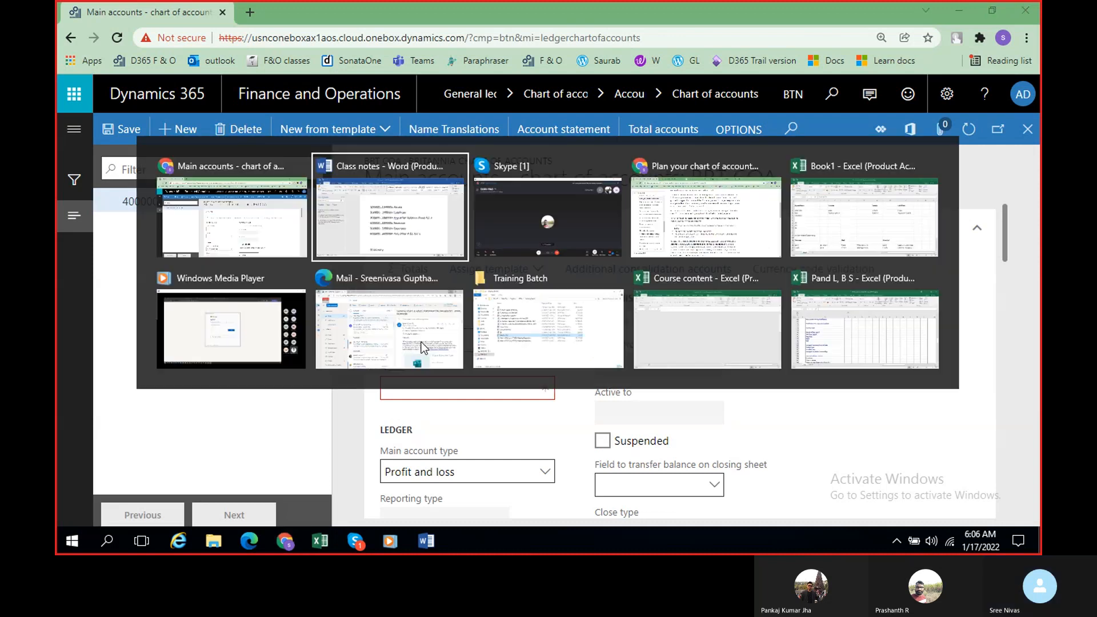
key(alt+Tab)
text(50000)
key(Tab)
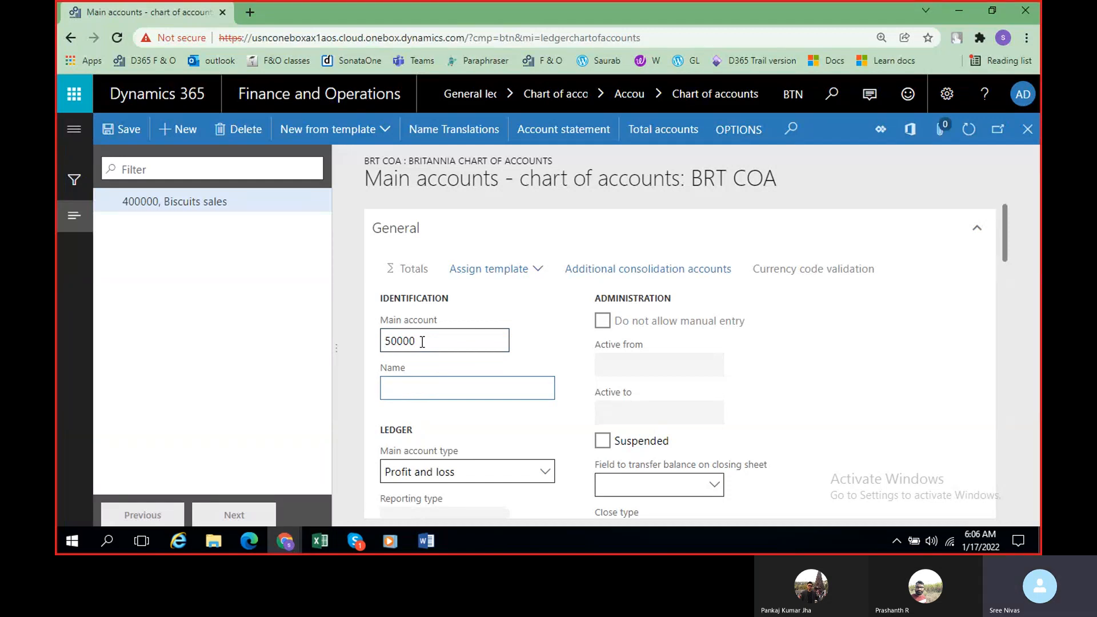
Step: Name main account 50000 Maintainence expenses and set its main account type to Expense
text(Mainta)
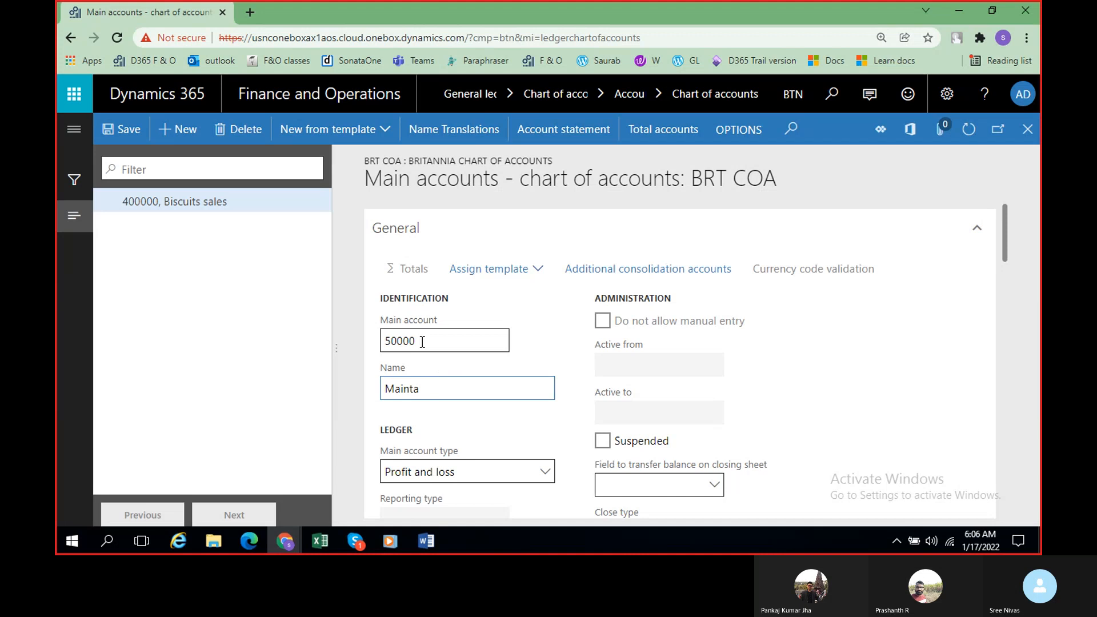
key(BackSpace)
text(ainence expens)
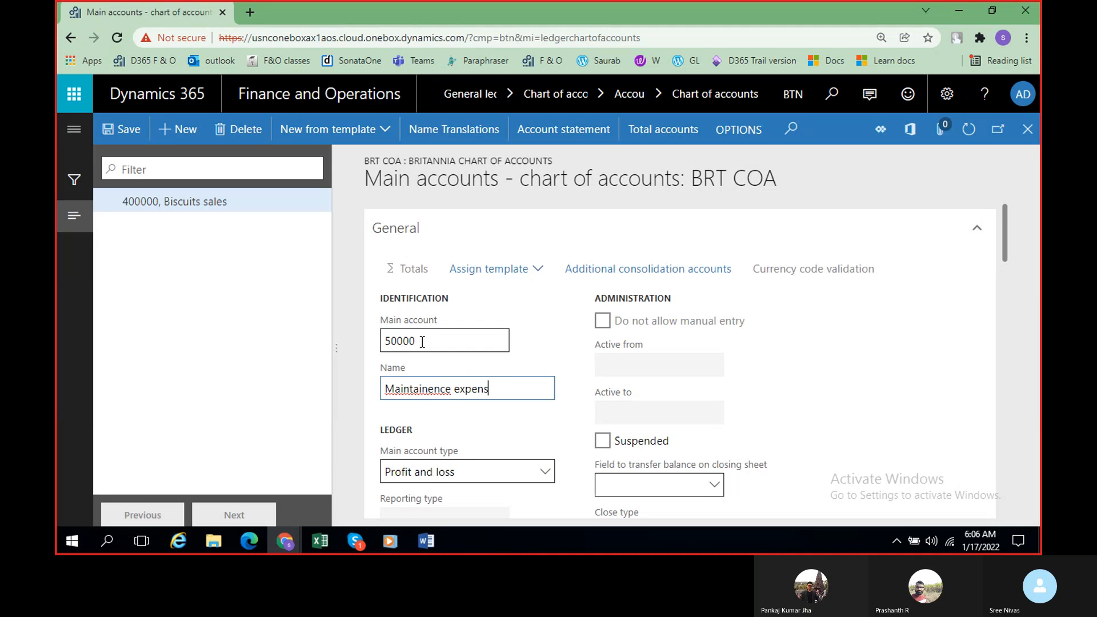
text(es)
click(545, 476)
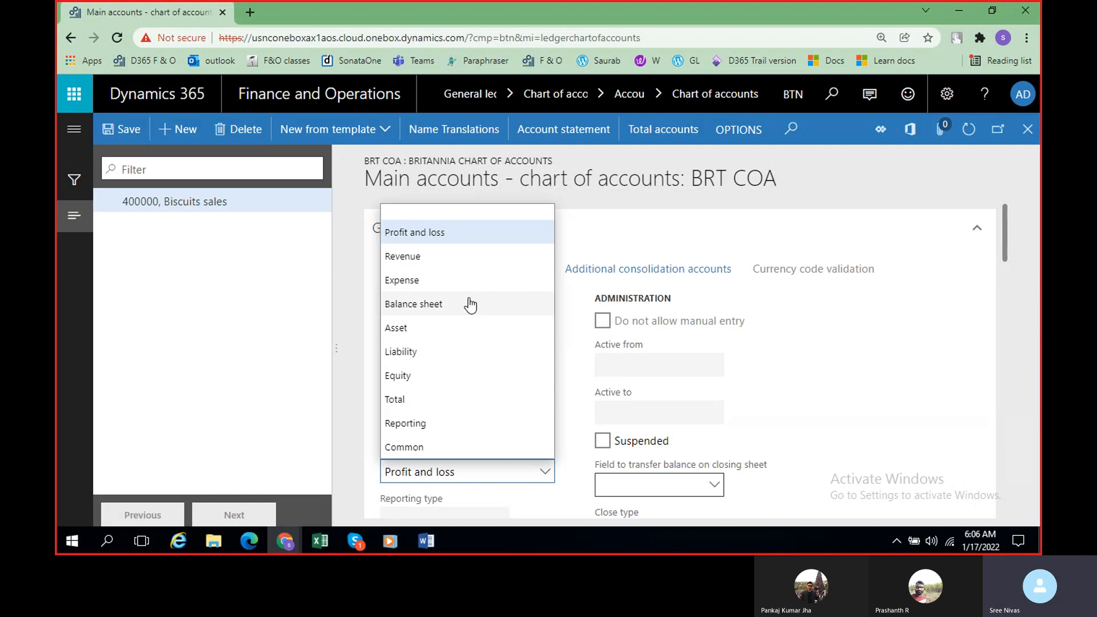
click(402, 280)
Step: Review the ledger, currency and legal entity override settings of the Maintainence expenses account, and save it
scroll(531, 421, down, 5)
scroll(538, 364, up, 4)
scroll(538, 364, up, 1)
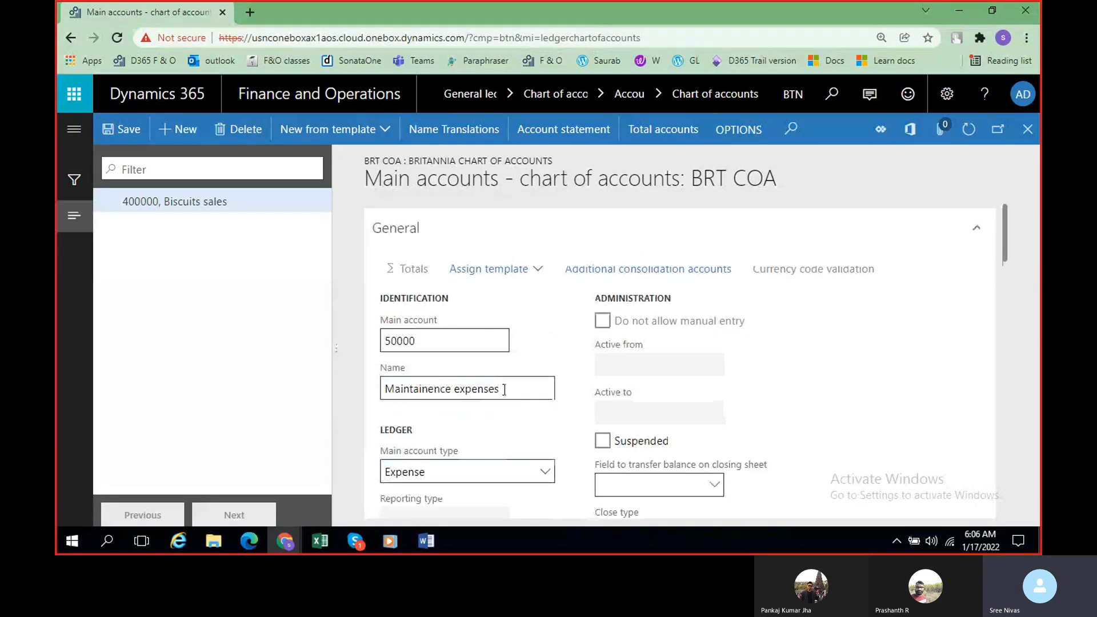
scroll(525, 451, down, 3)
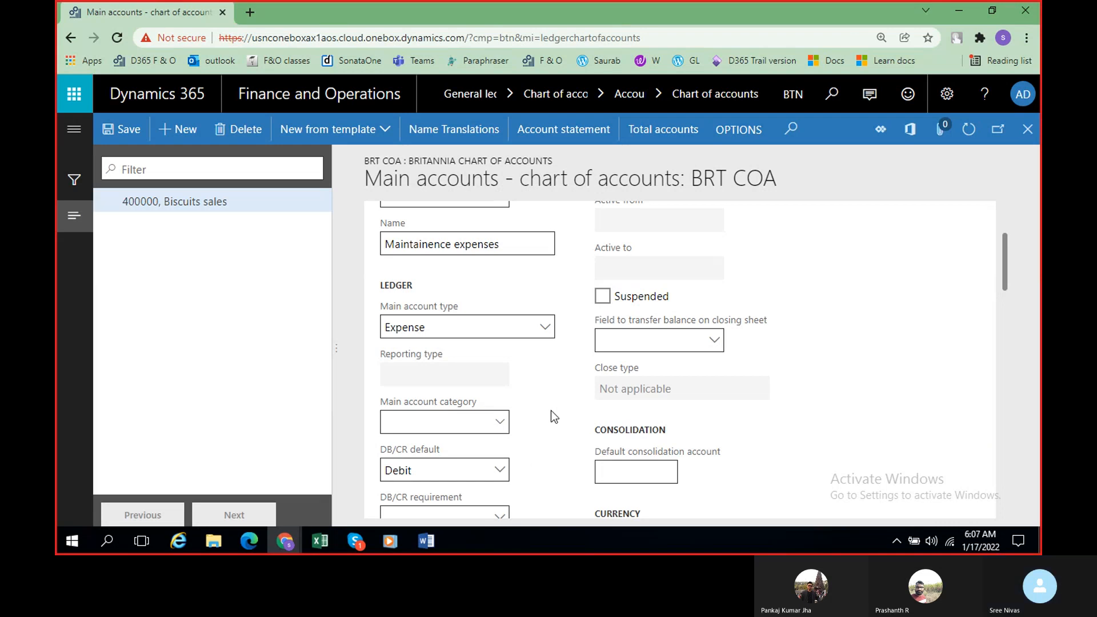
scroll(549, 416, up, 3)
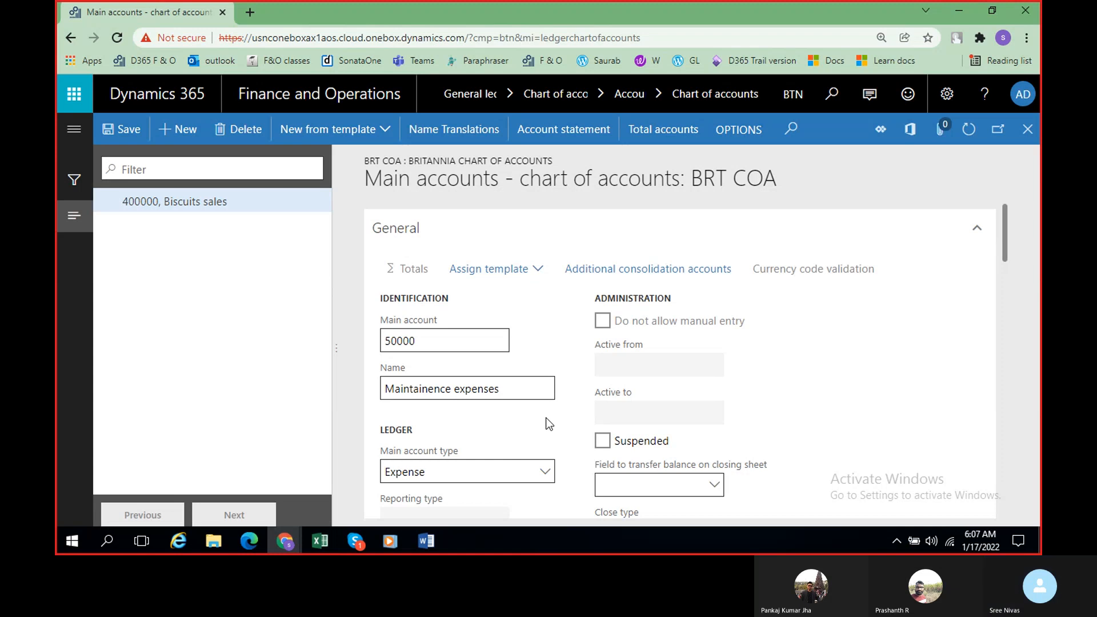
scroll(547, 424, down, 3)
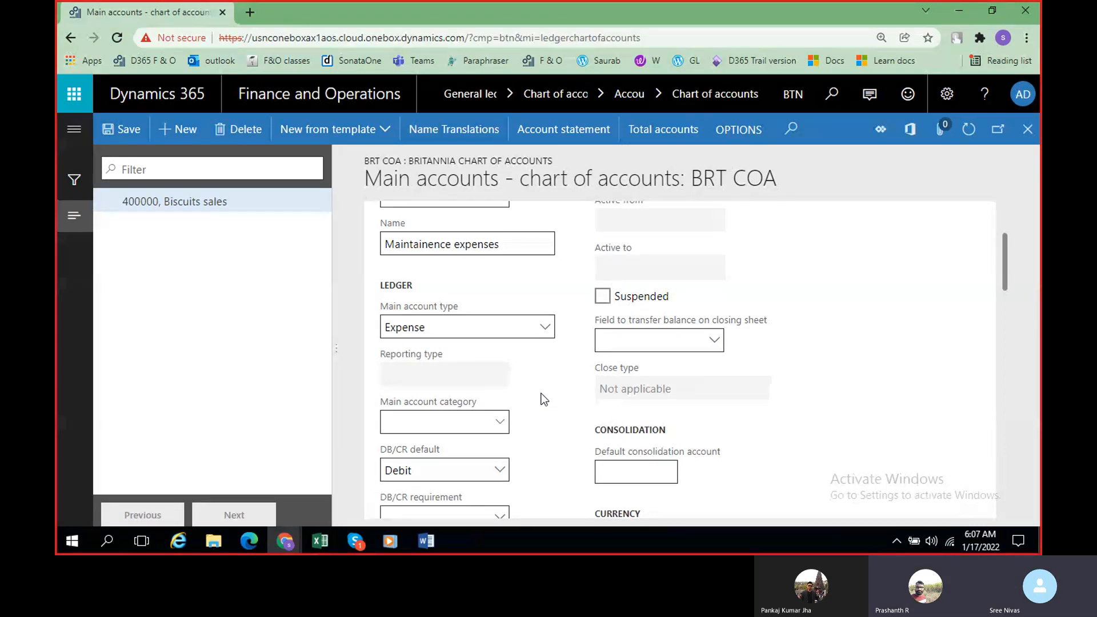
scroll(575, 403, down, 1)
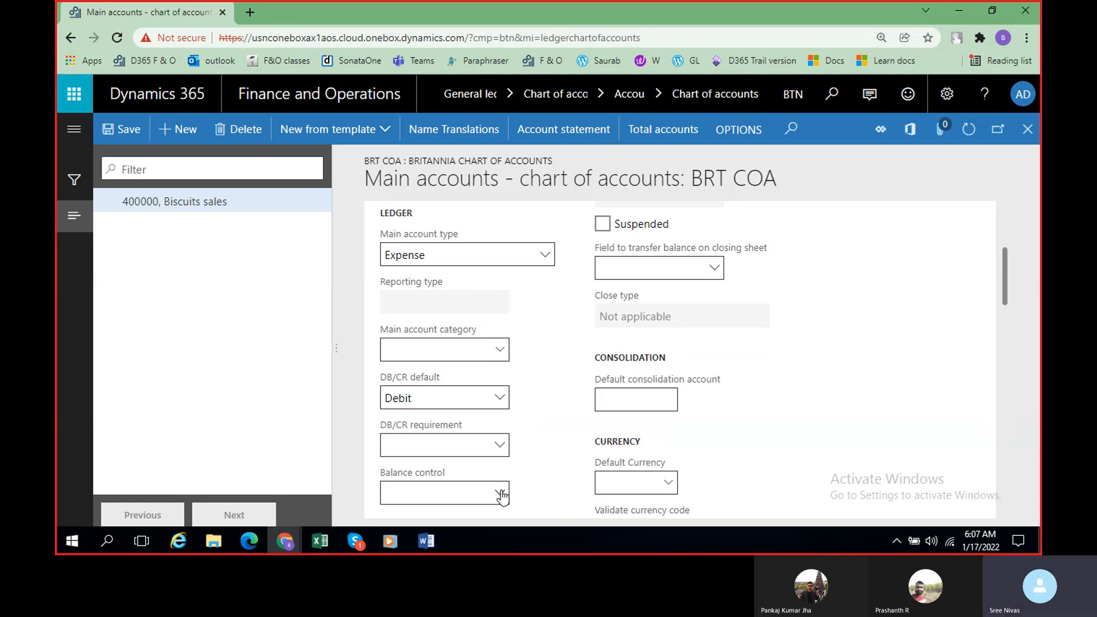
scroll(502, 491, down, 4)
scroll(502, 491, down, 4)
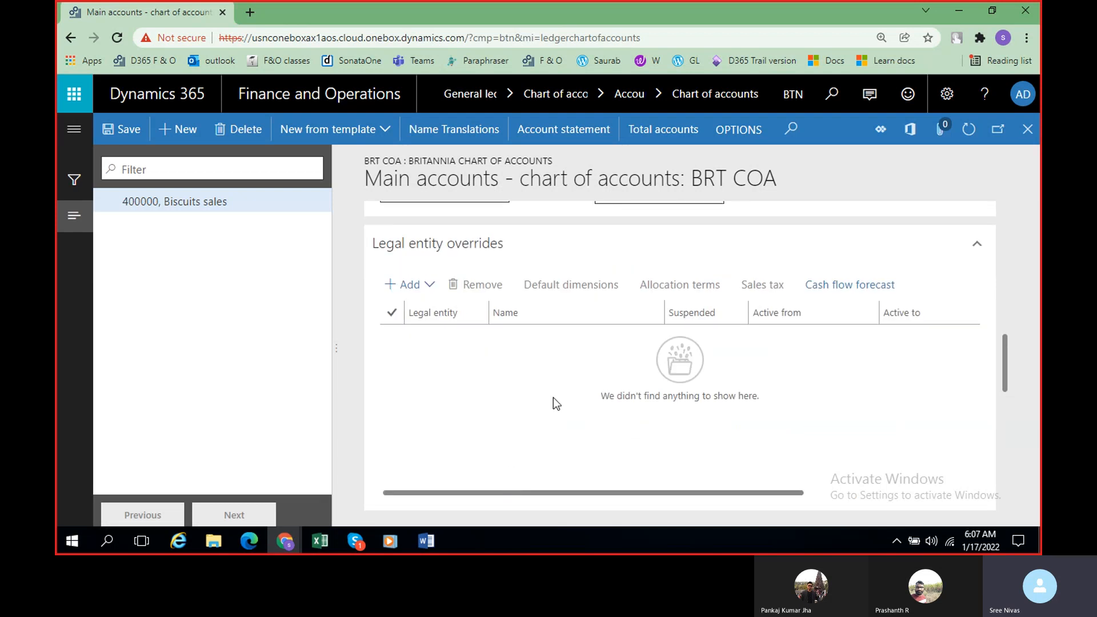
scroll(1006, 354, up, 6)
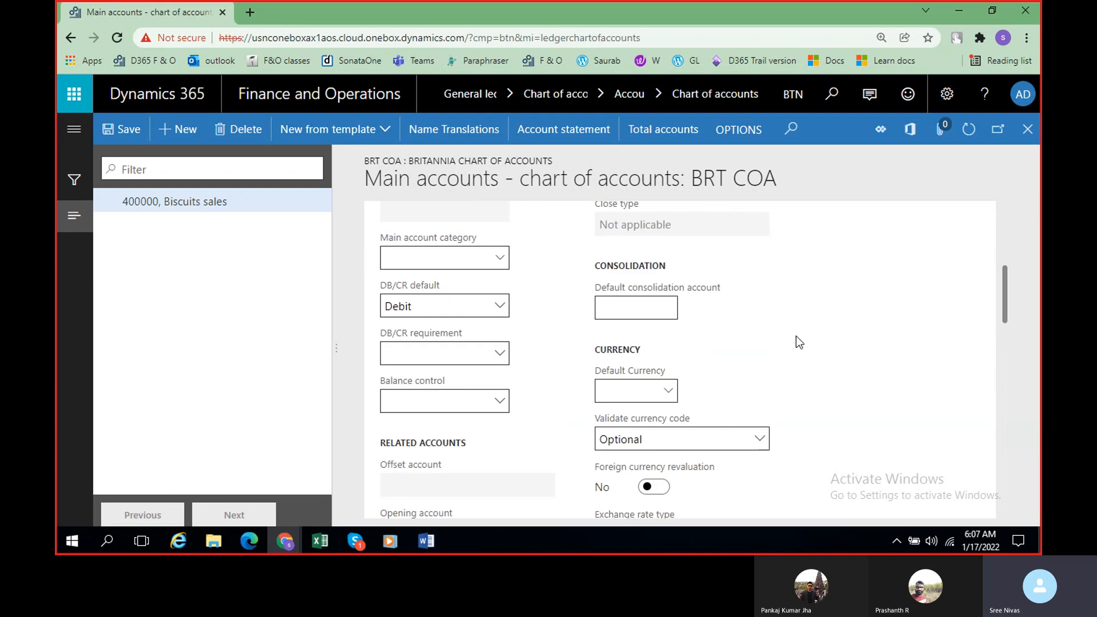
scroll(567, 366, up, 4)
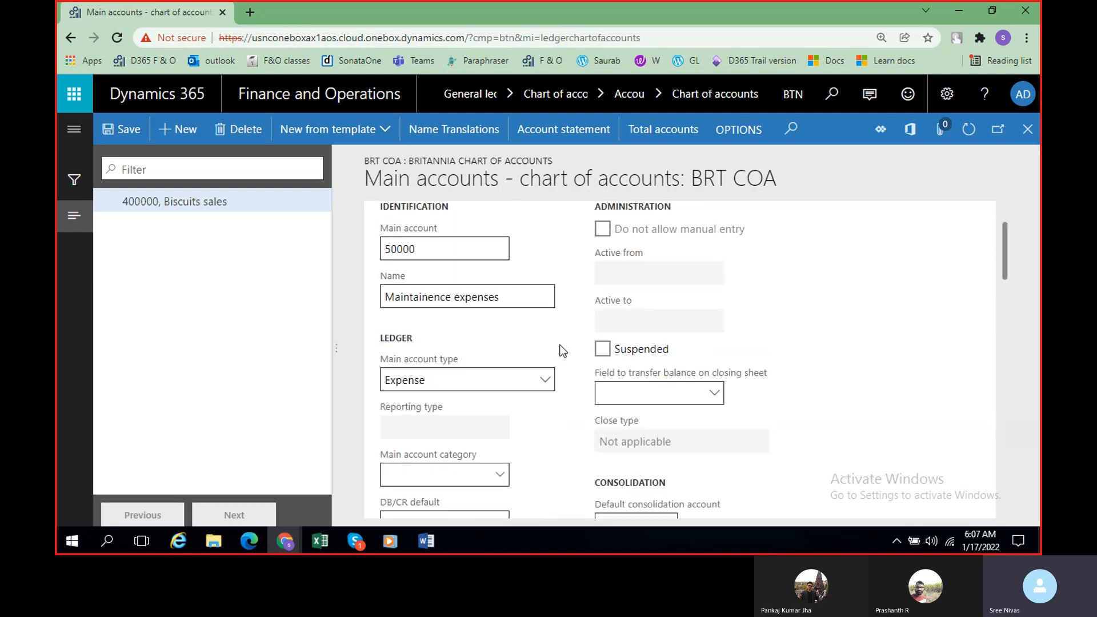
scroll(563, 350, up, 2)
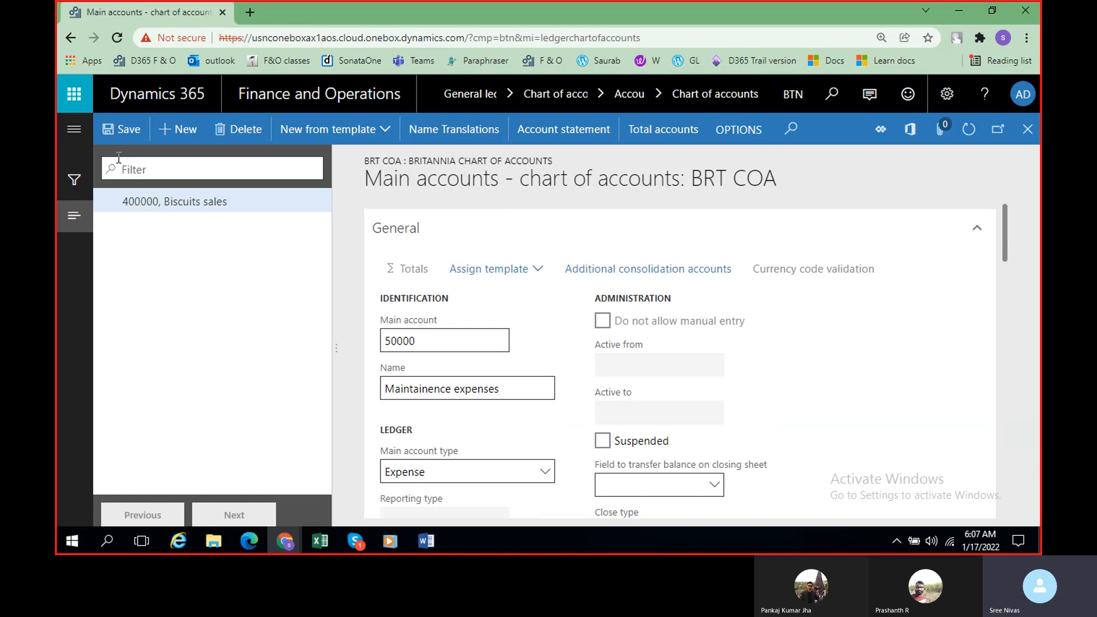
click(120, 128)
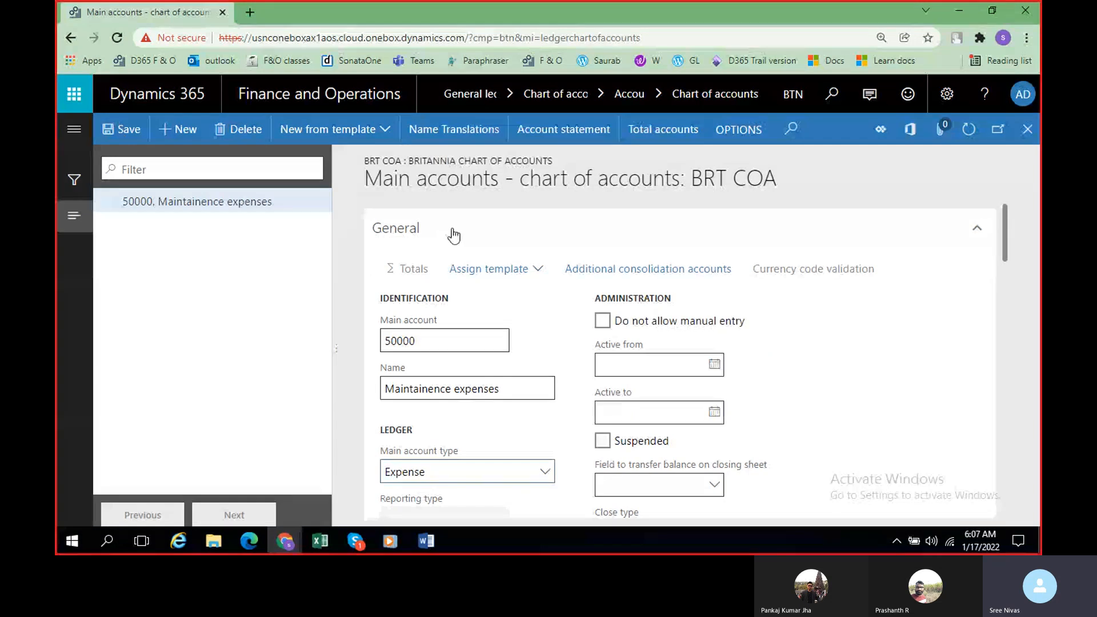
Step: Look over the saved Maintainence expenses account and close its form to return to the BRT COA chart of accounts
scroll(447, 239, down, 4)
scroll(588, 350, up, 4)
scroll(589, 350, down, 4)
scroll(720, 371, up, 4)
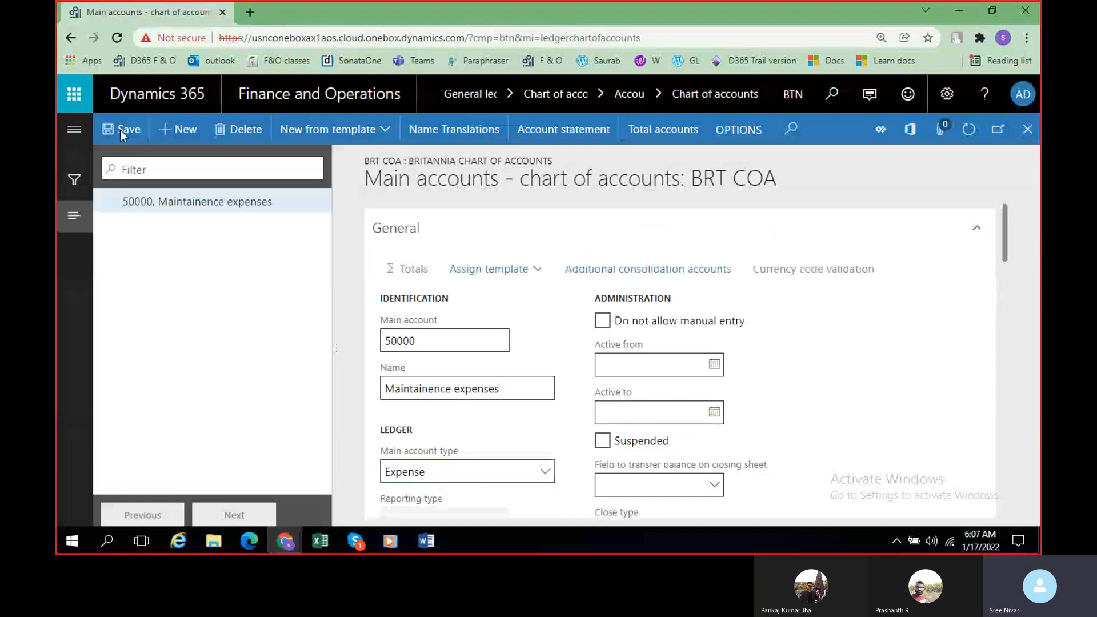
click(1033, 135)
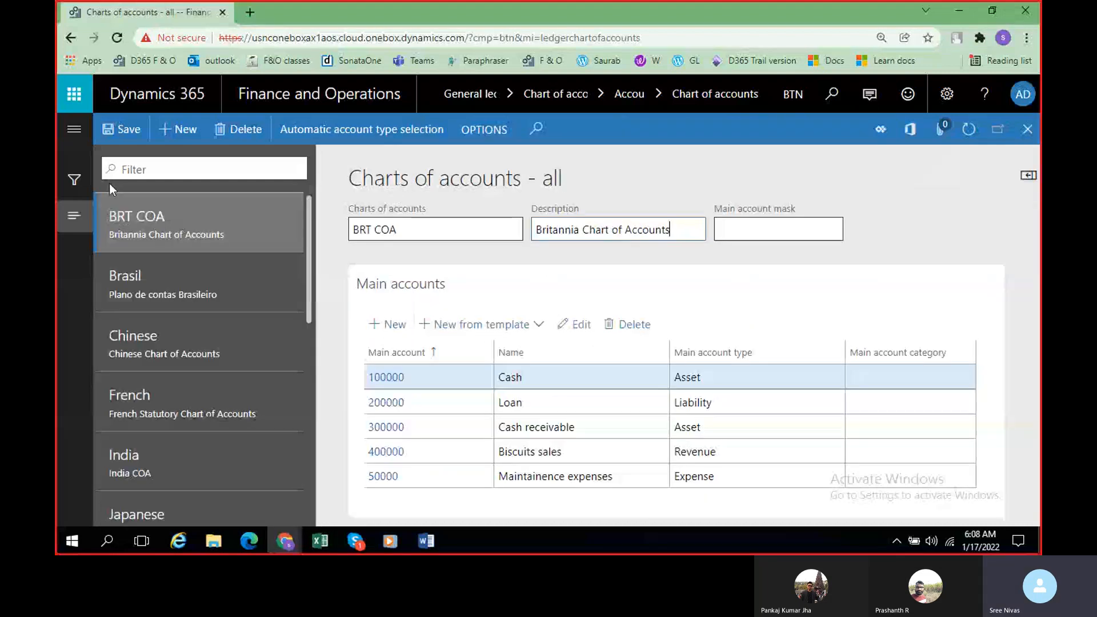
Step: Open the Main accounts page of the General ledger module
click(68, 132)
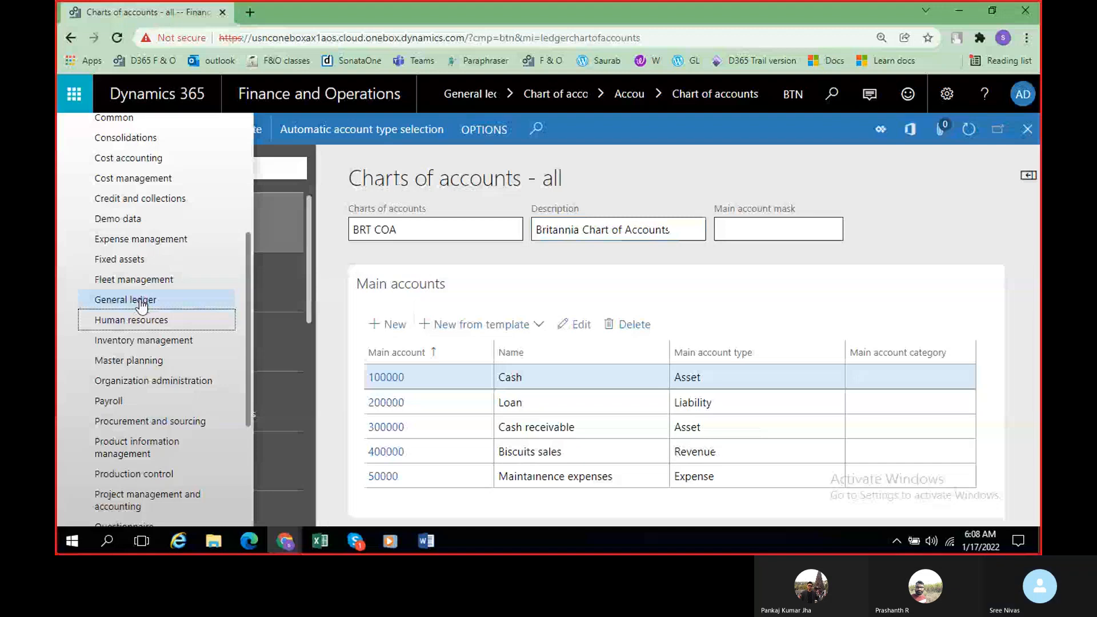
click(141, 306)
click(577, 463)
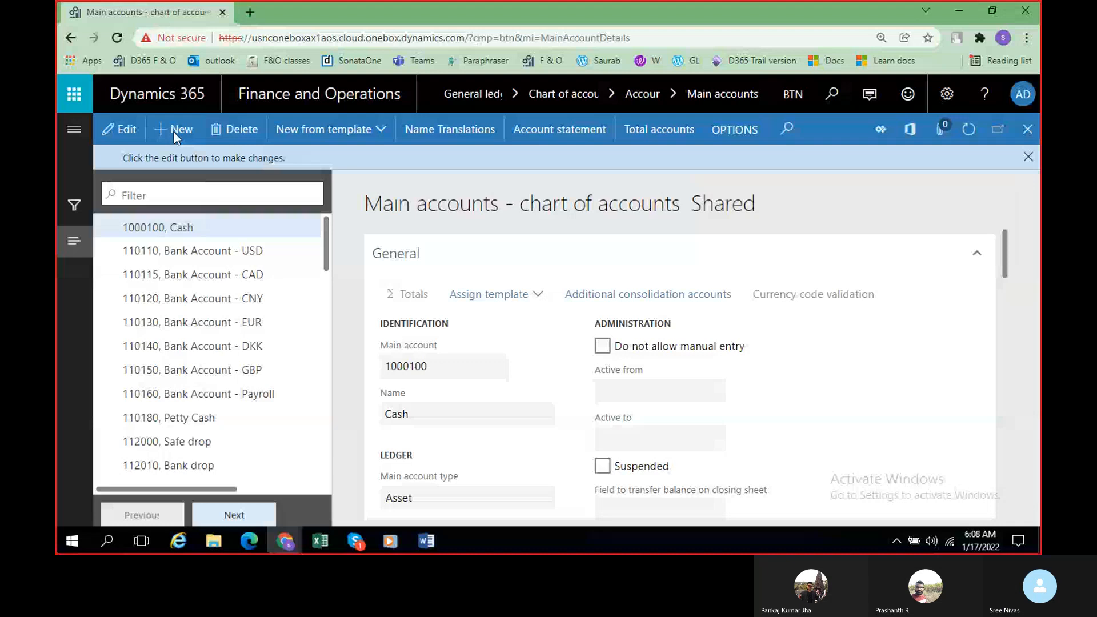
Step: Create main account 100100 in the Shared chart of accounts and name it Bank account -ICICI
click(174, 132)
text(100)
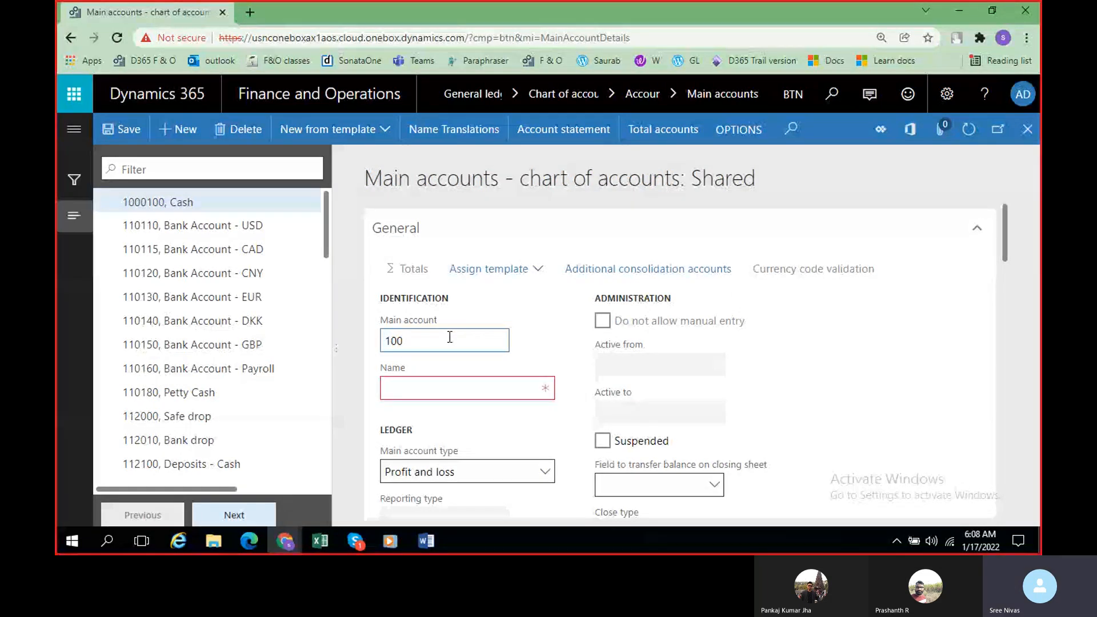
text(00)
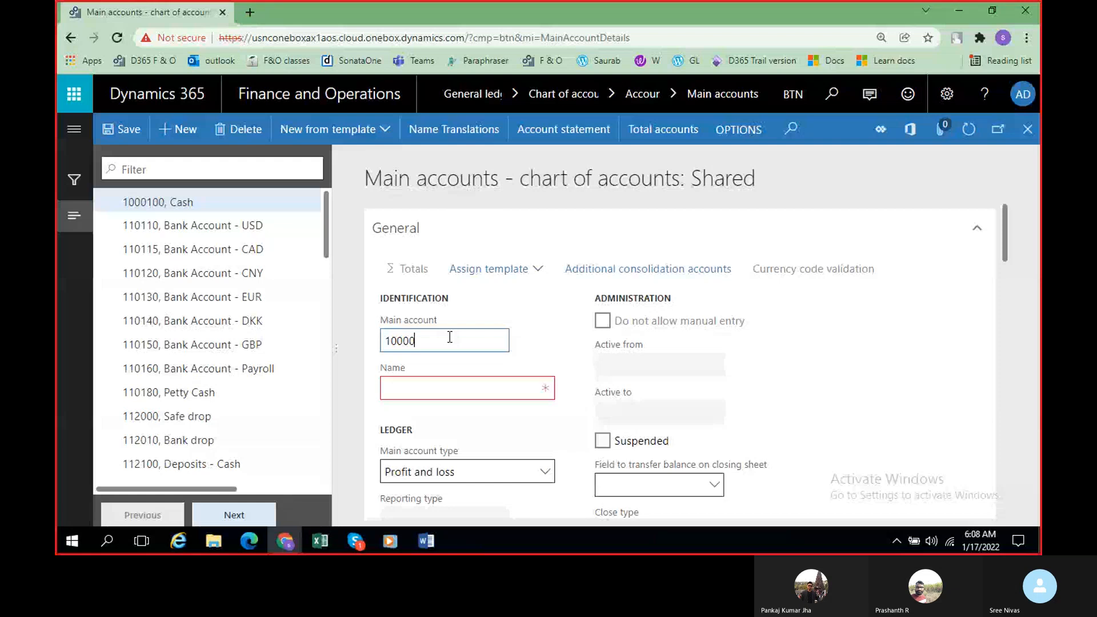
key(BackSpace)
text(1)
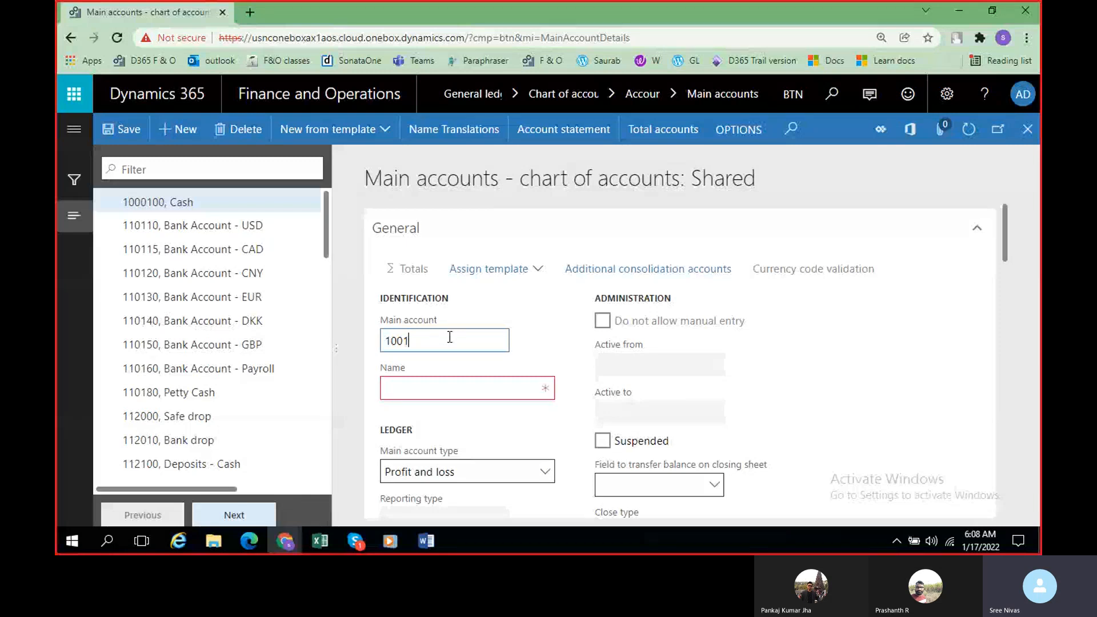
text(00)
key(Tab)
text(Bank account)
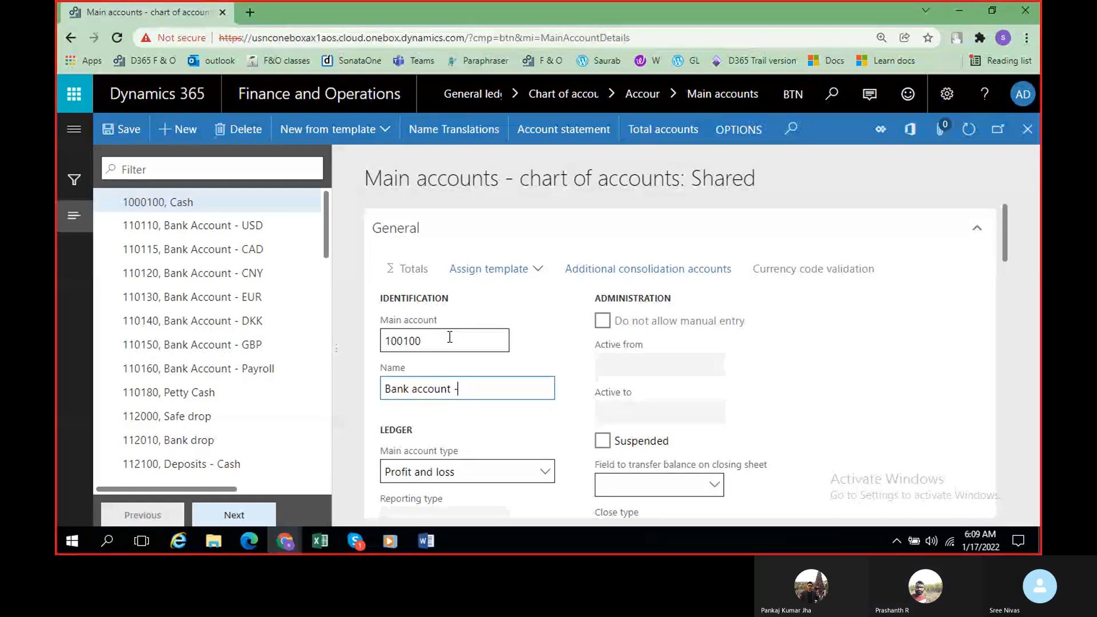
text(-ICICI)
click(520, 420)
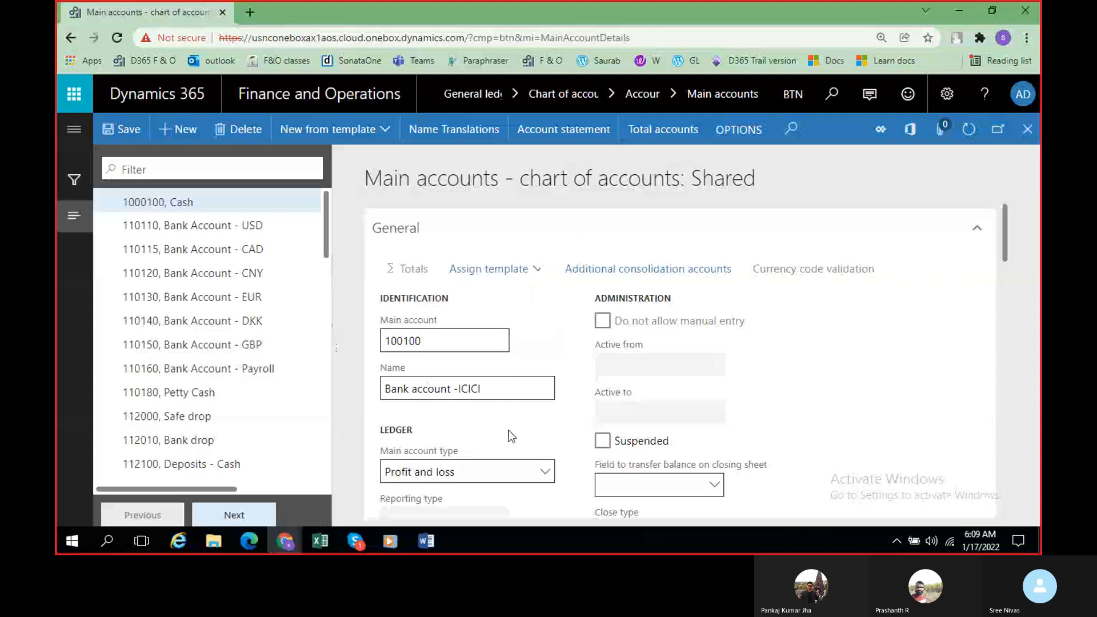
Step: Set the main account type of Bank account -ICICI to Asset and save the account
scroll(538, 371, down, 1)
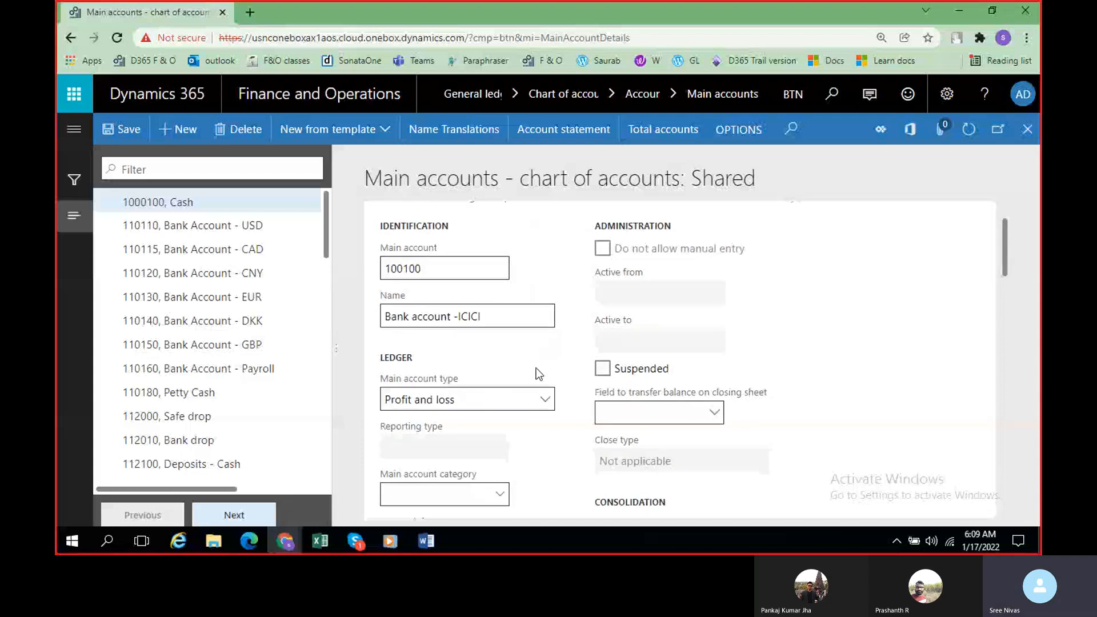
click(544, 399)
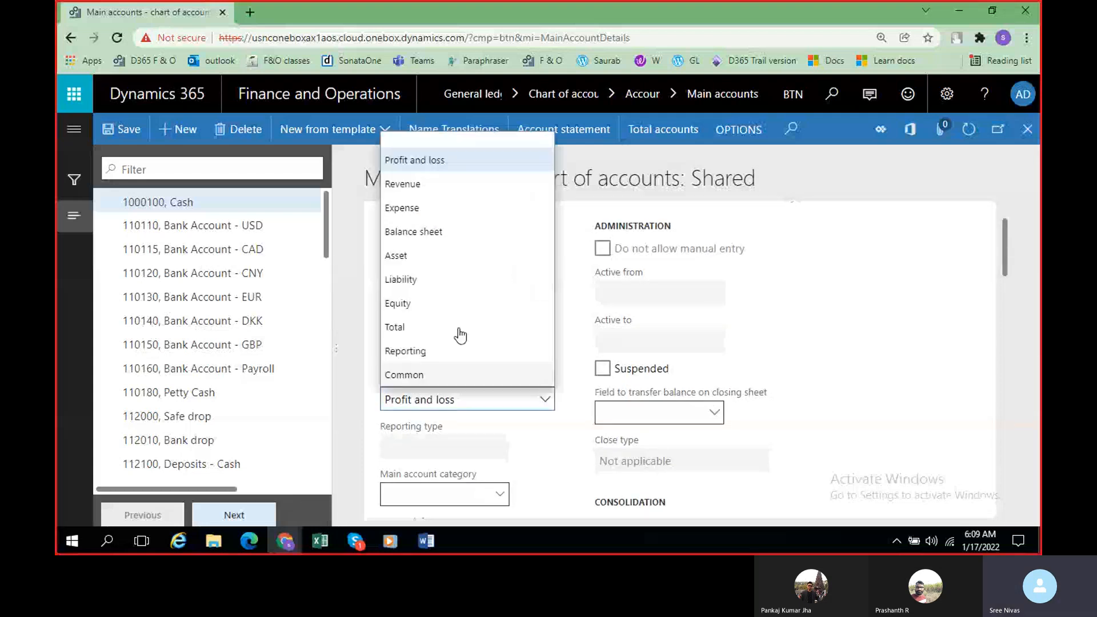
click(420, 266)
scroll(509, 367, down, 2)
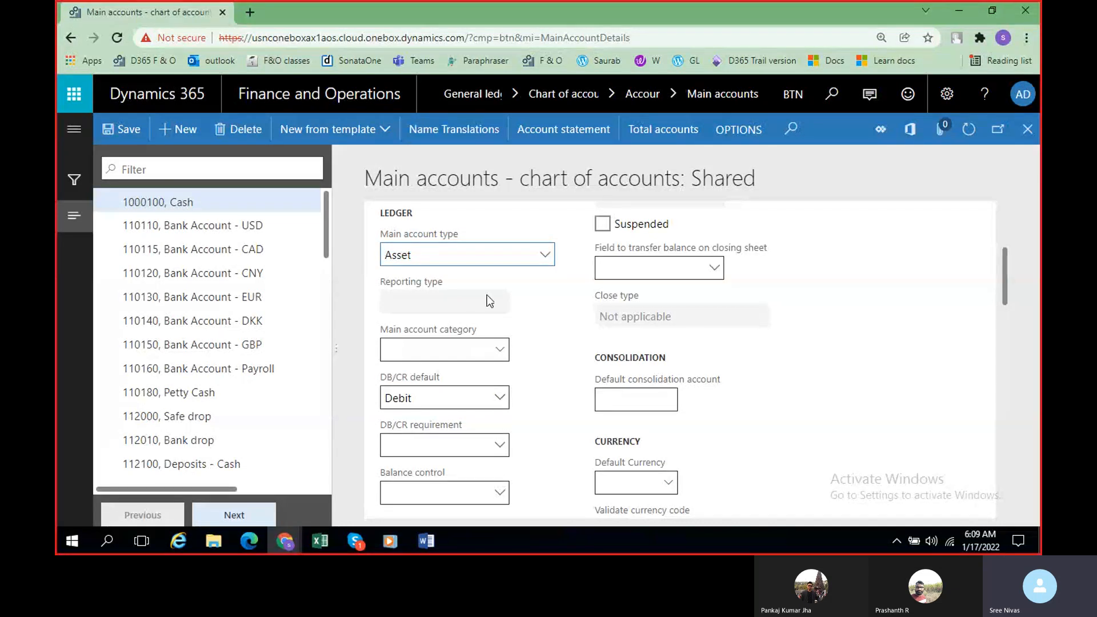
click(125, 129)
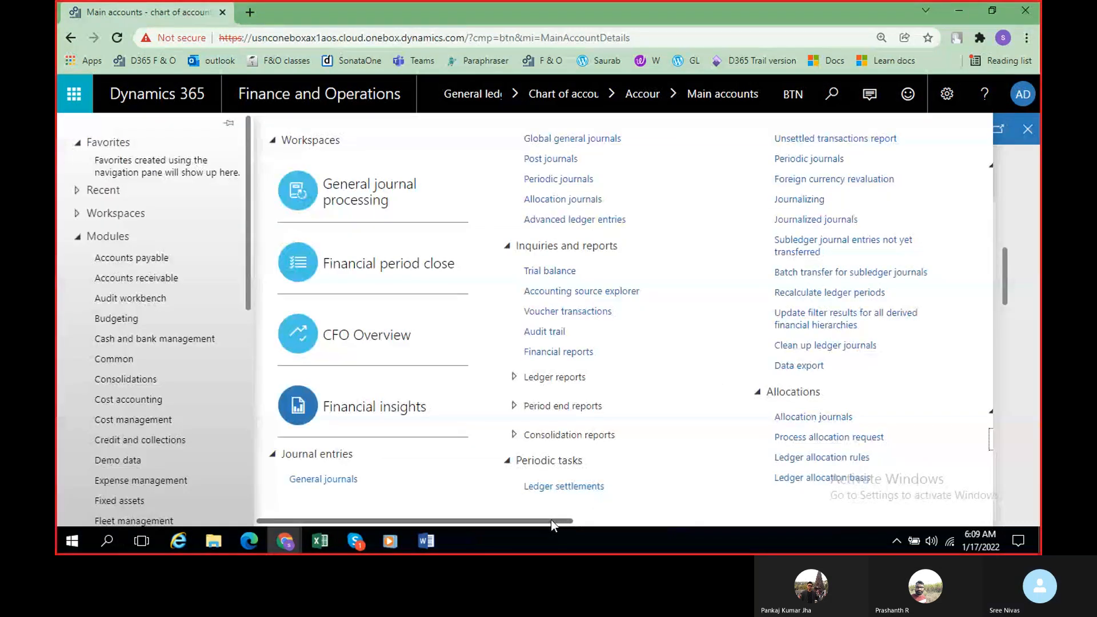
Step: Start a new main account in the BRT COA chart, check its account list for 1000100, and close the form without creating anything
drag(551, 519, 616, 523)
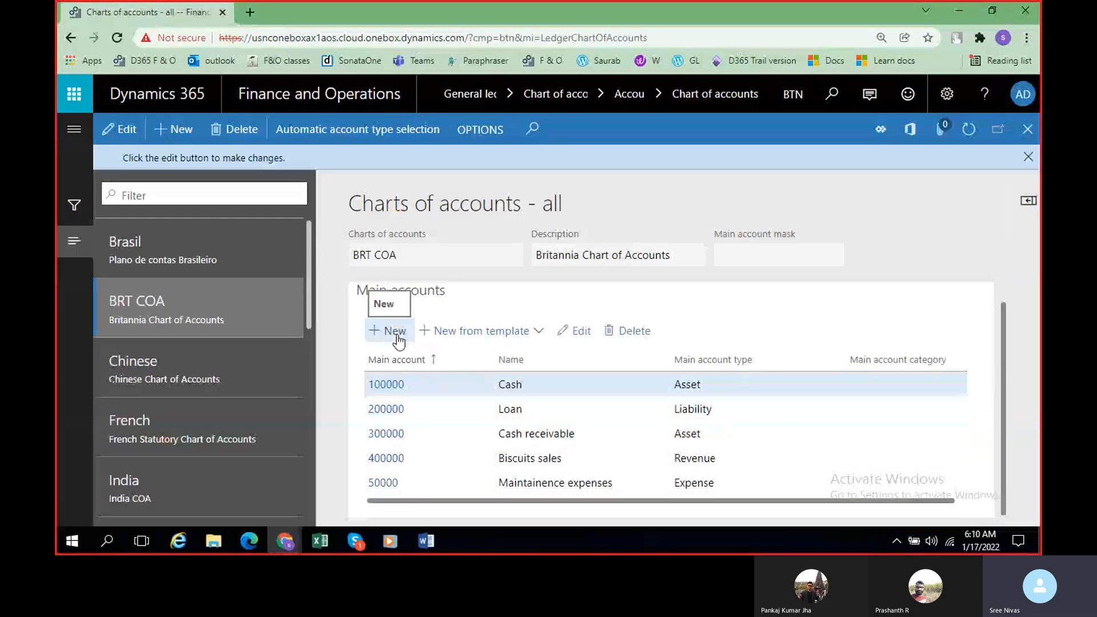
click(397, 333)
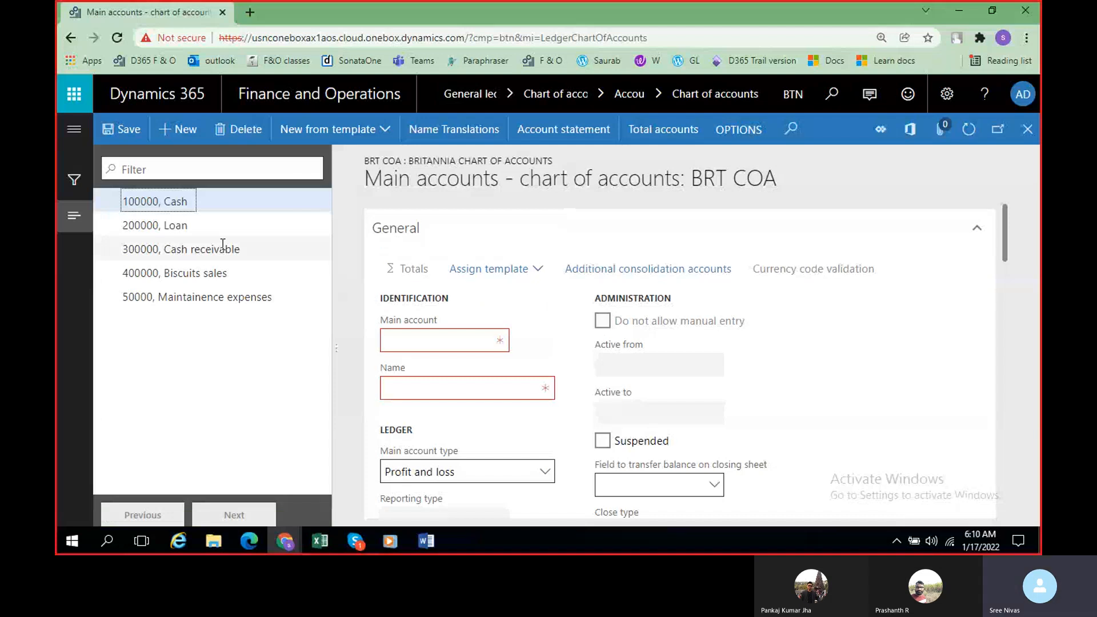
click(252, 170)
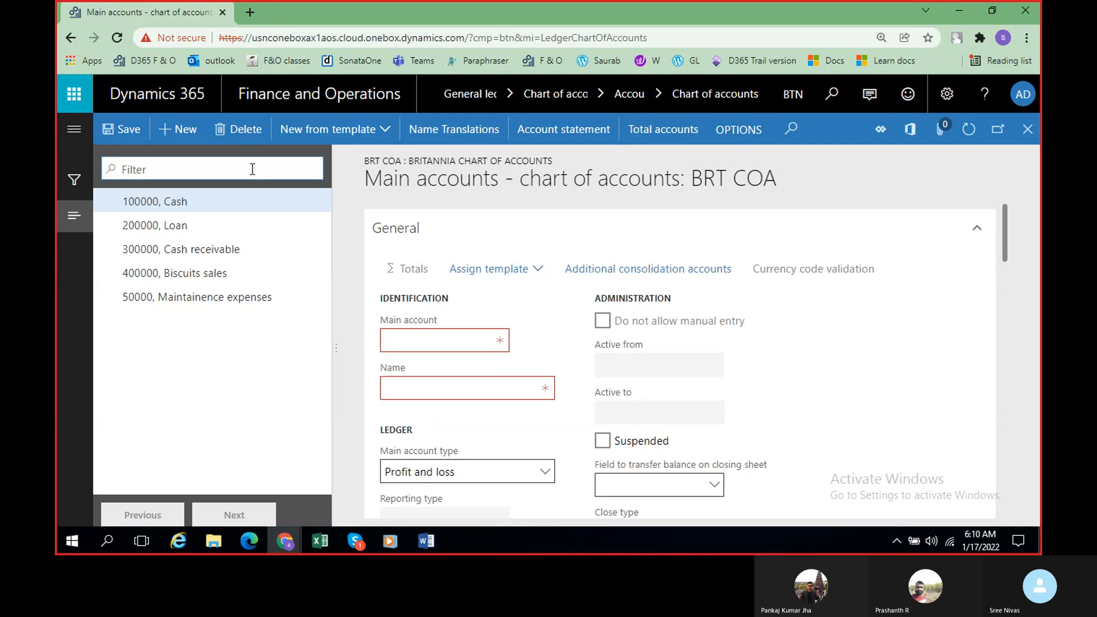
text(1000100)
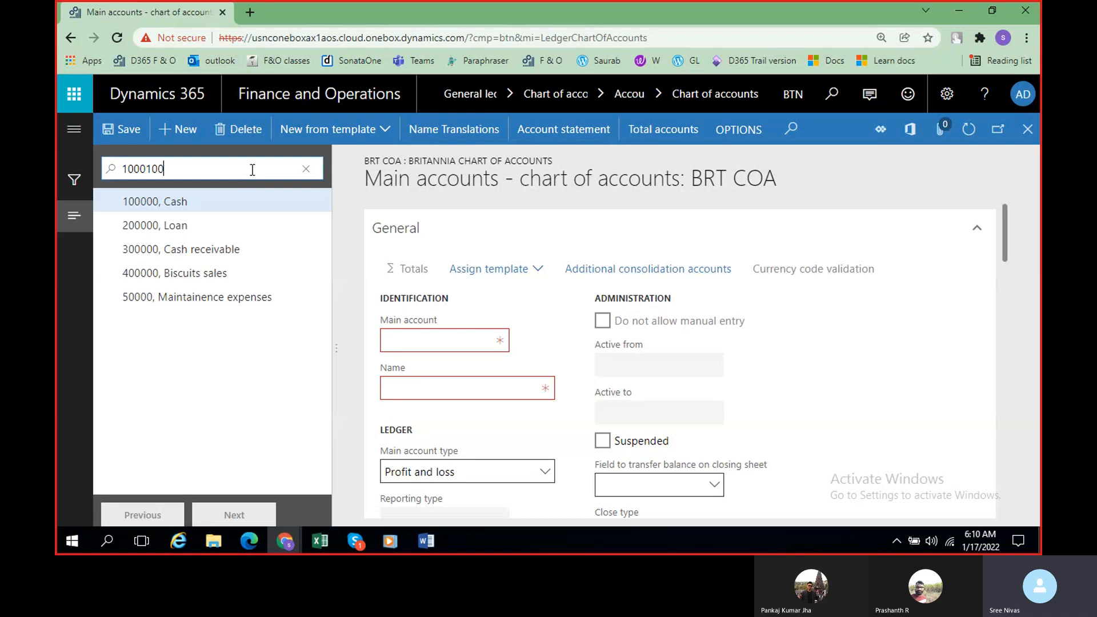
click(306, 169)
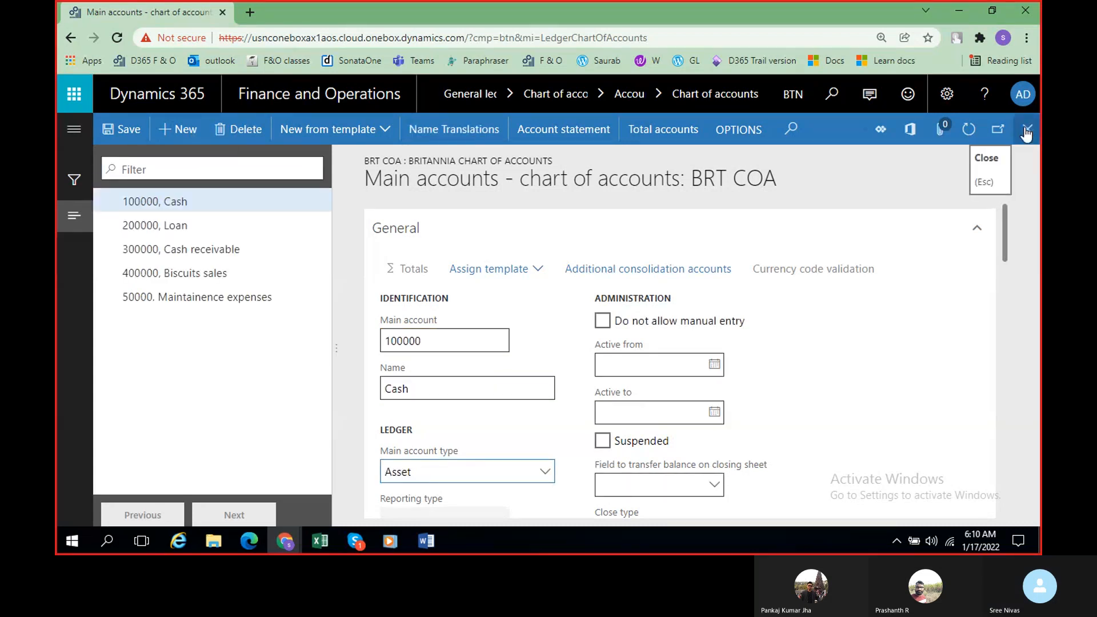
click(1026, 130)
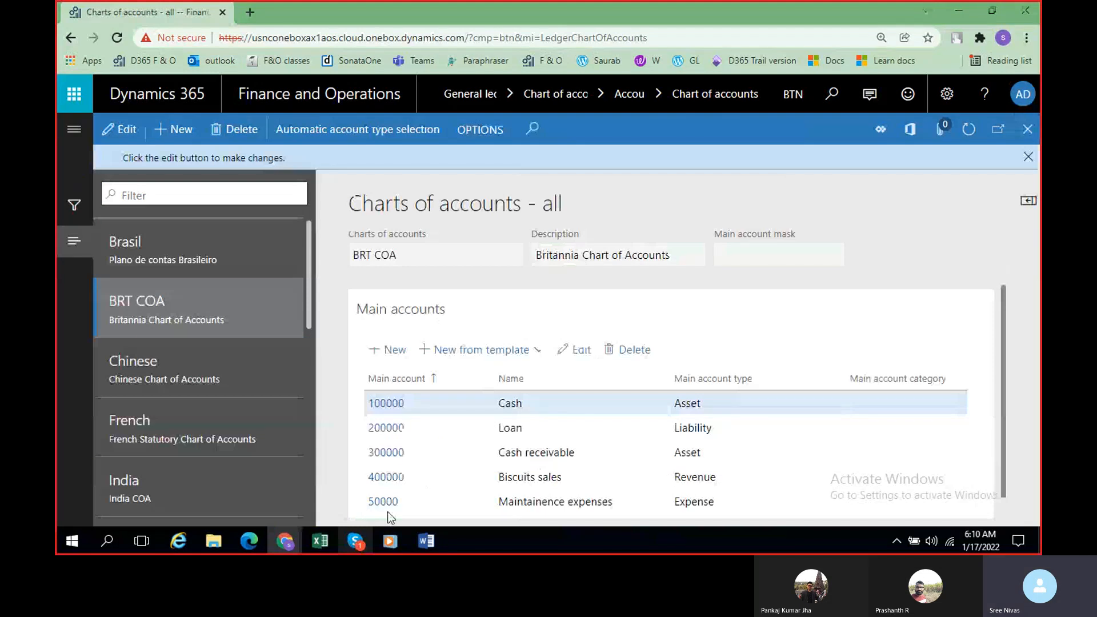
Step: Switch to Skype, unmute the microphone in the ongoing call, and minimize the call window
click(355, 540)
click(483, 499)
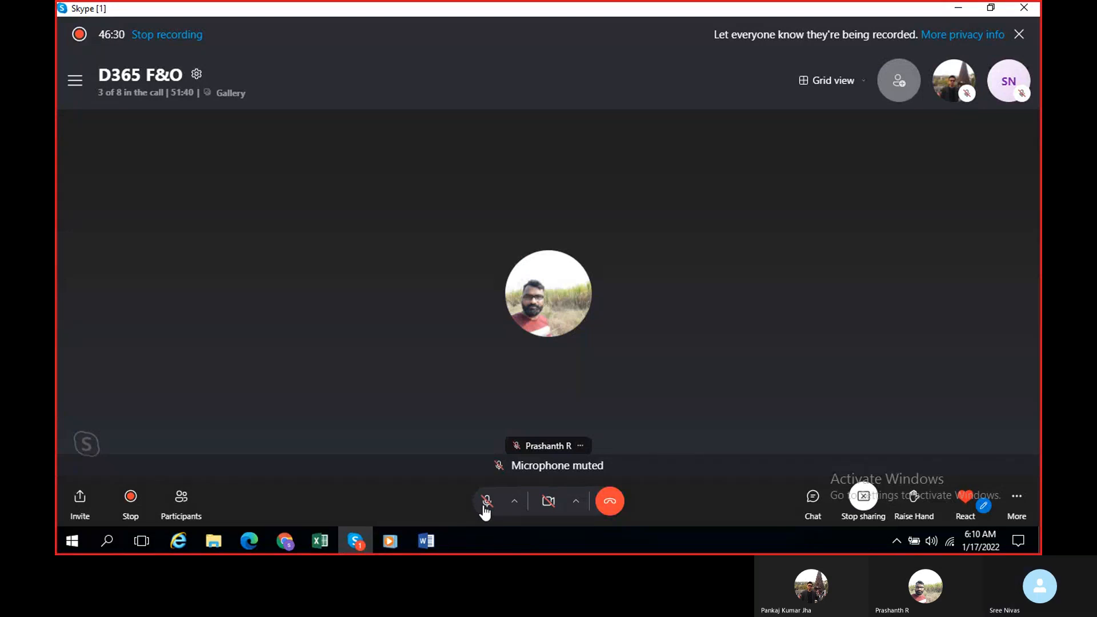
click(485, 503)
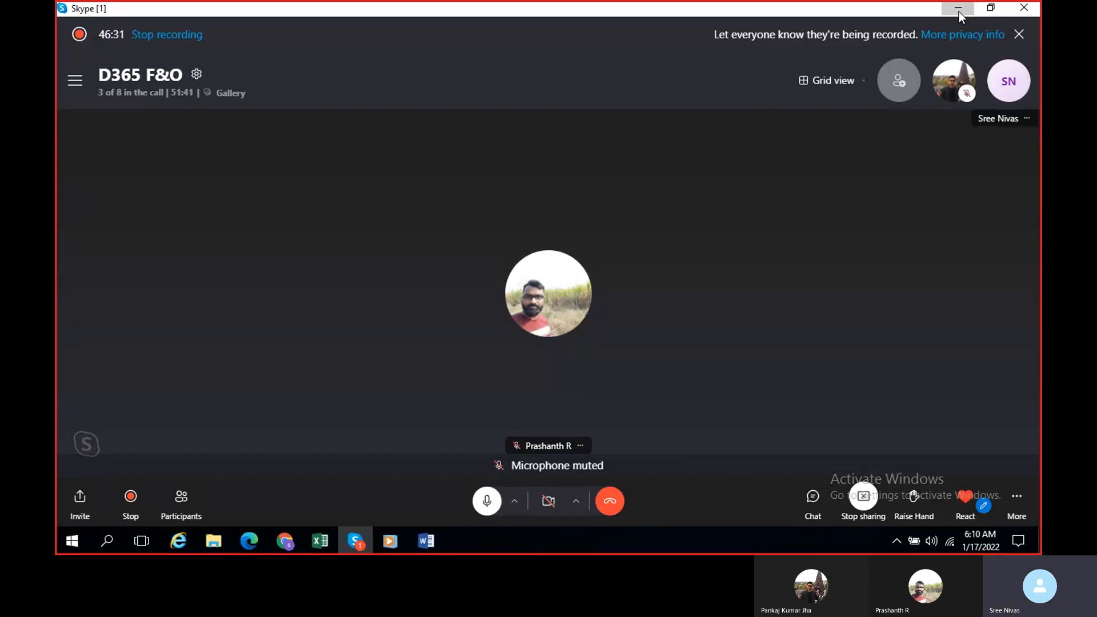
click(959, 9)
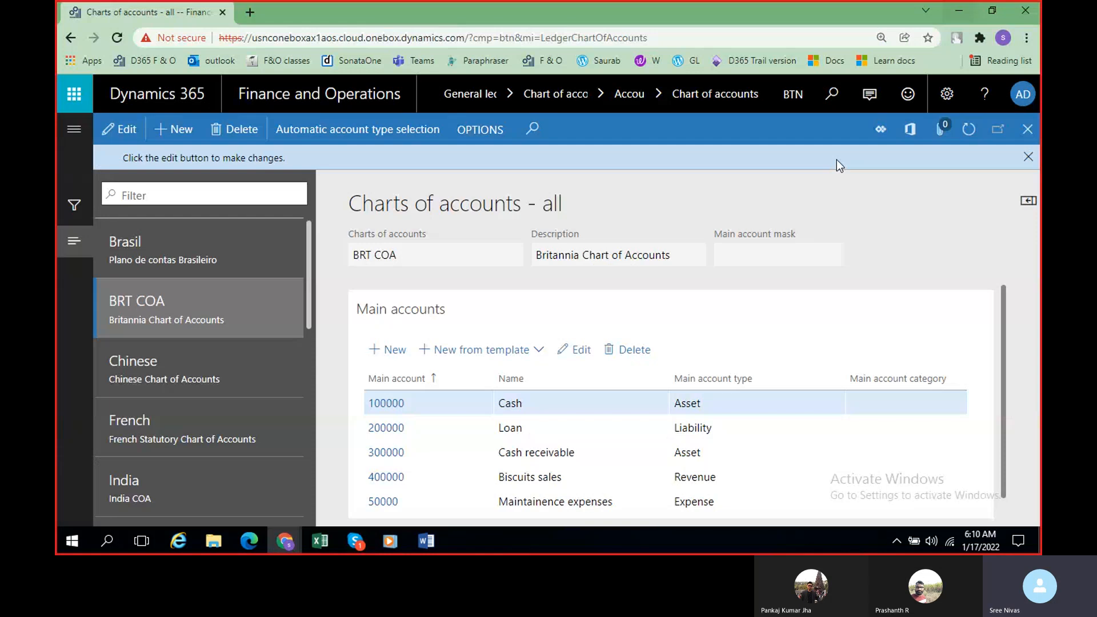
Step: Duplicate the BRT COA browser tab and open the General ledger's Main accounts page in the copy
scroll(598, 478, down, 1)
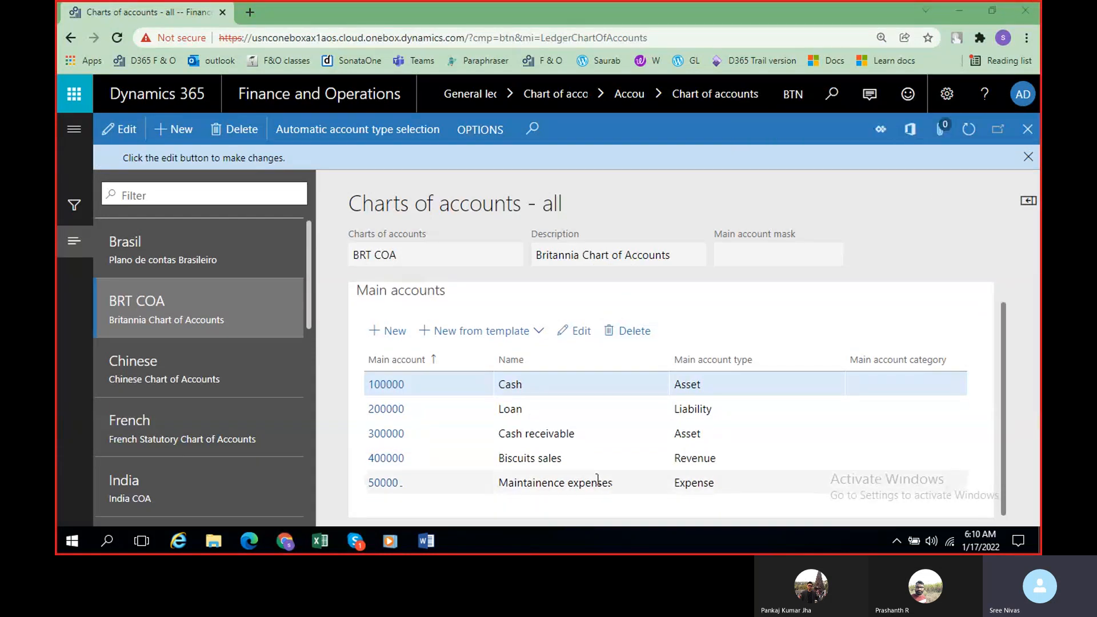
scroll(598, 480, up, 1)
right_click(135, 10)
click(190, 113)
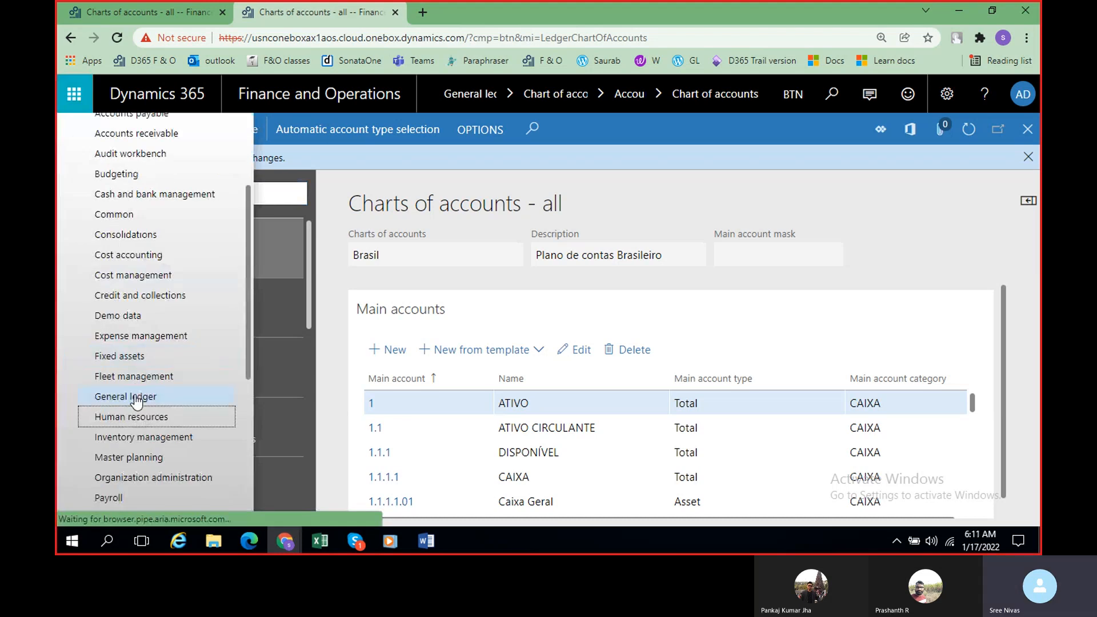
click(136, 401)
scroll(528, 522, right, 5)
scroll(556, 522, right, 5)
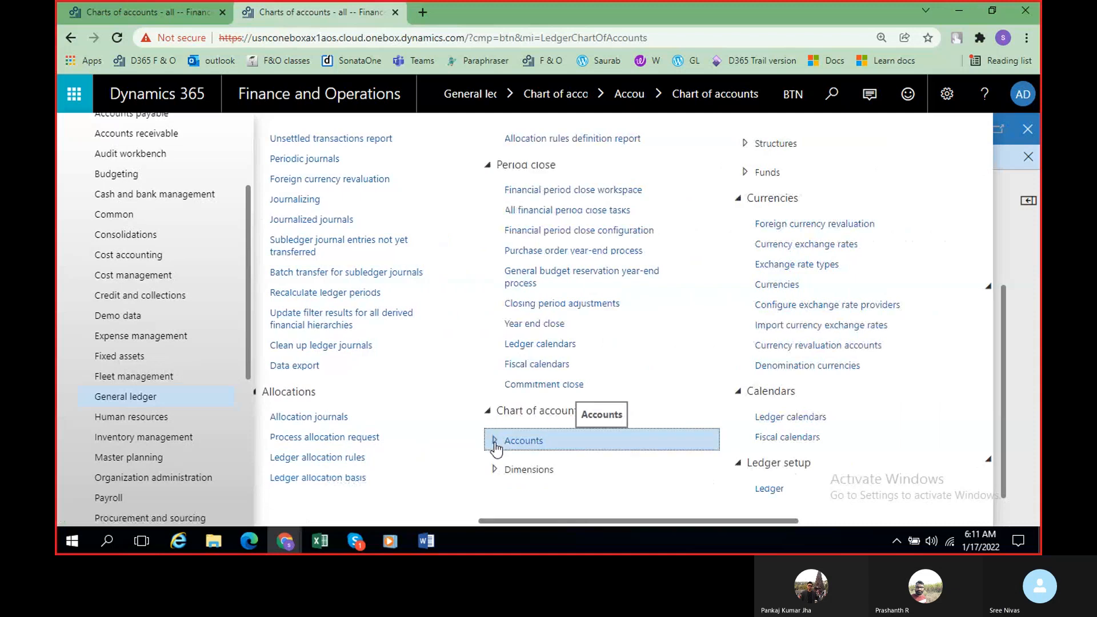
click(557, 441)
click(548, 465)
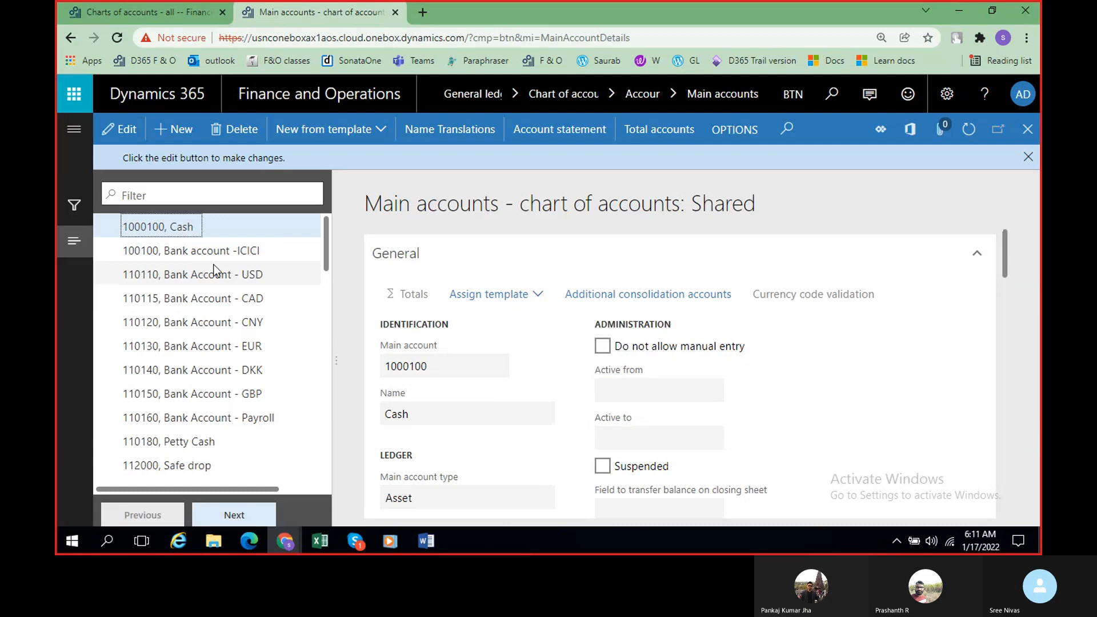
Step: Try to renumber the Bank account -ICICI main account as 1000100, and put its number back to 100100
click(153, 254)
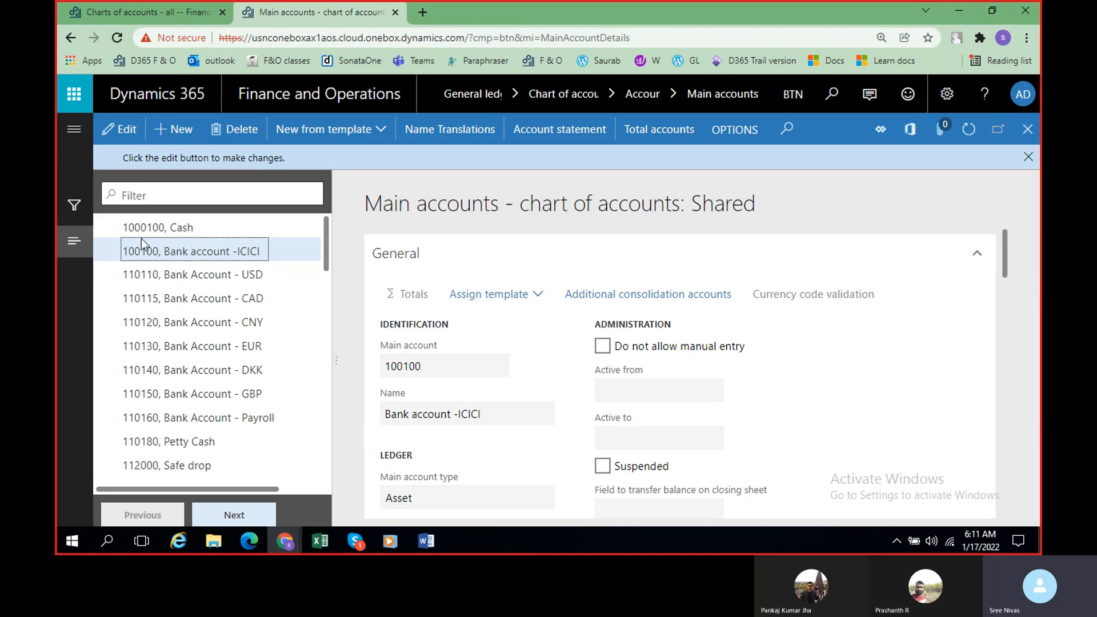
click(125, 138)
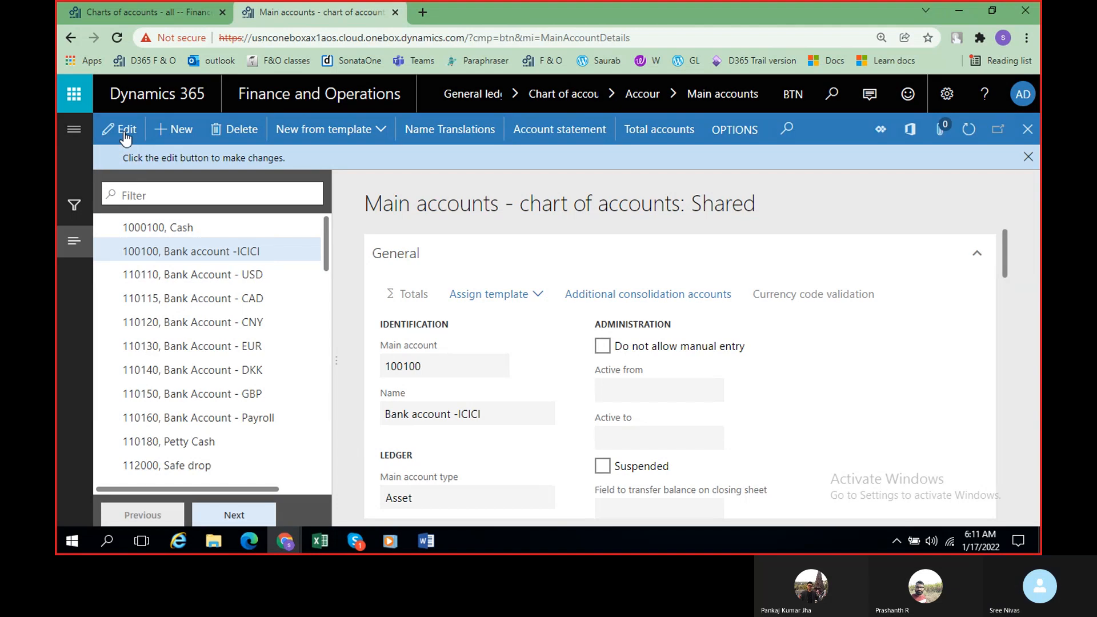
click(406, 343)
text(0)
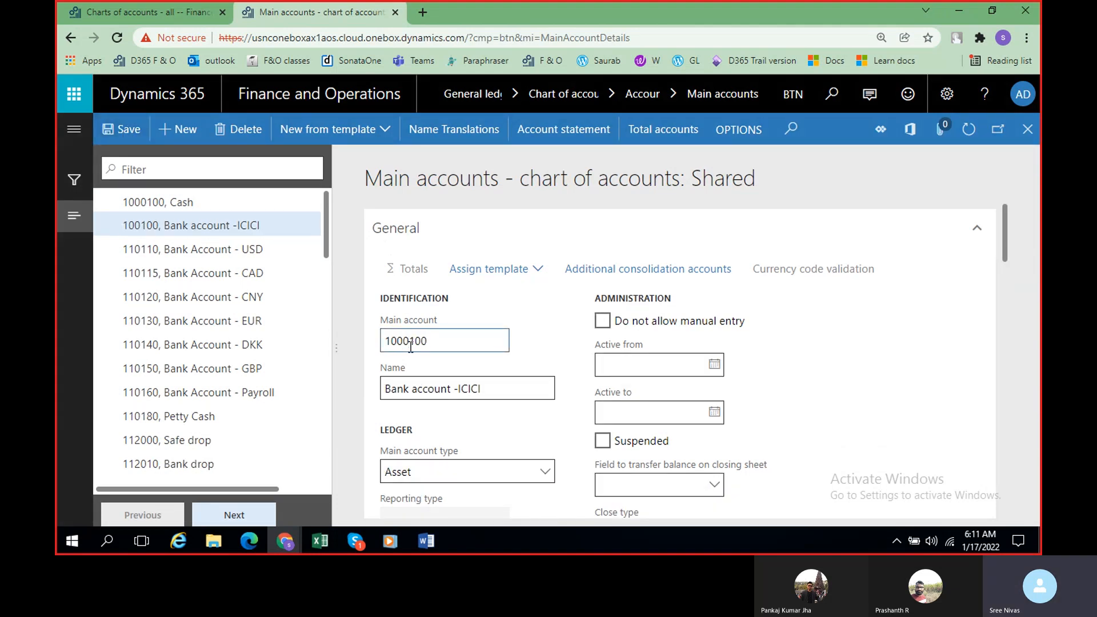
click(130, 130)
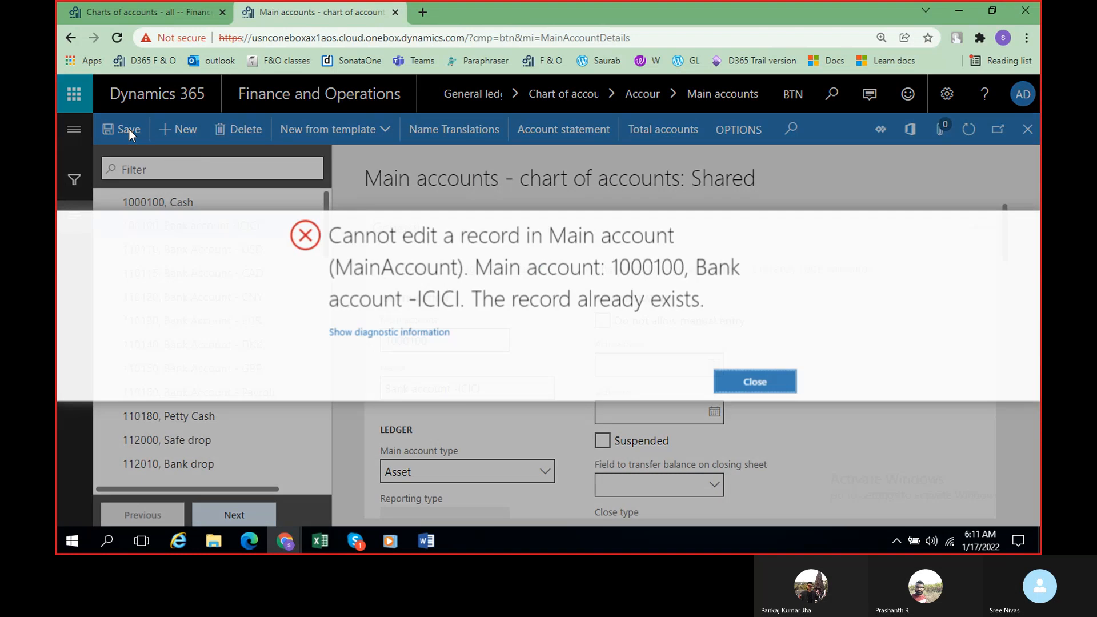
click(758, 383)
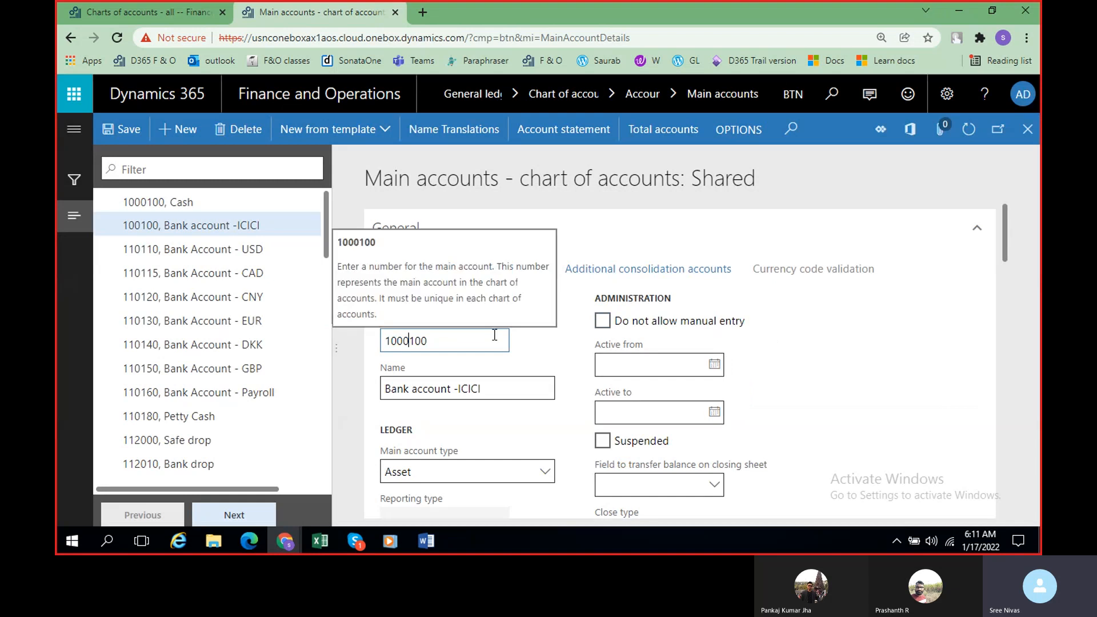
key(BackSpace)
click(121, 131)
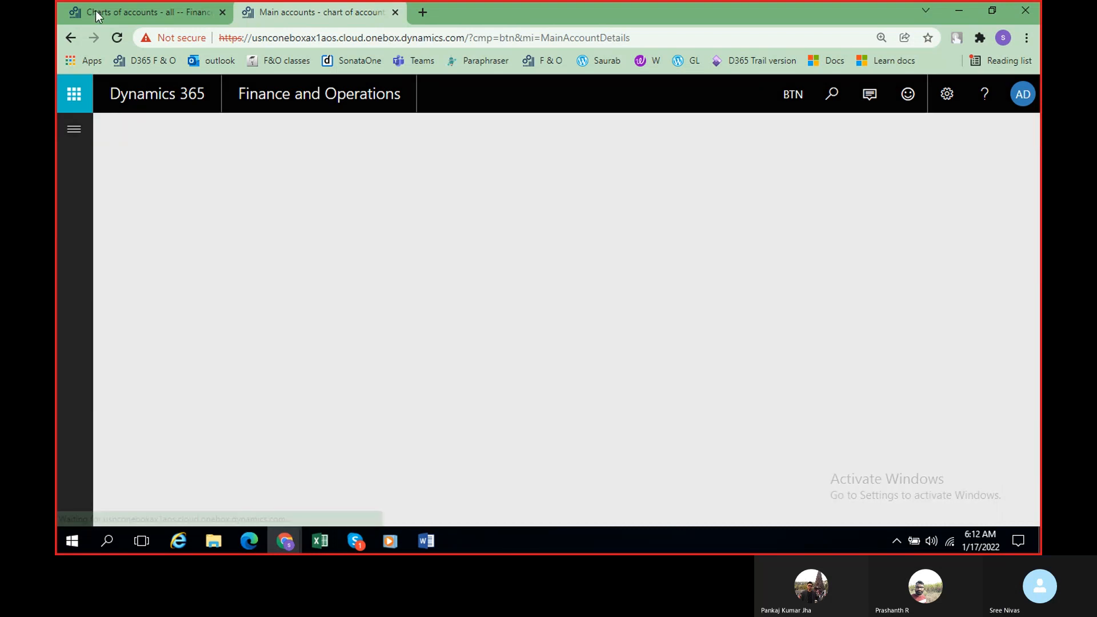
Step: In the original browser tab, start a new BRT COA main account, search its account list for 100100, and clear the filter
click(95, 11)
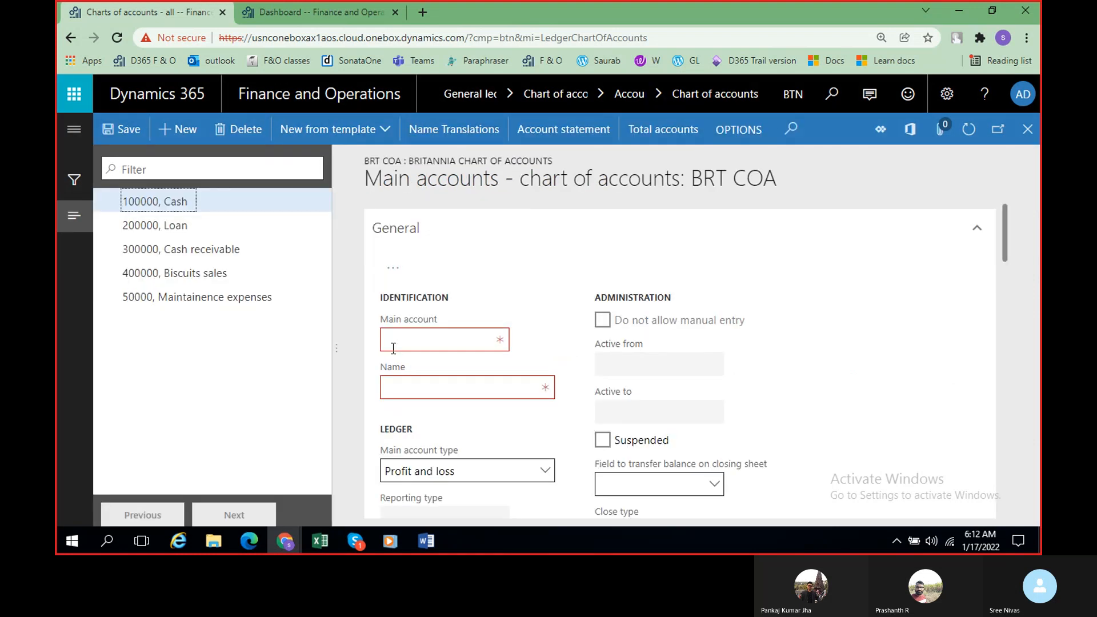
click(216, 175)
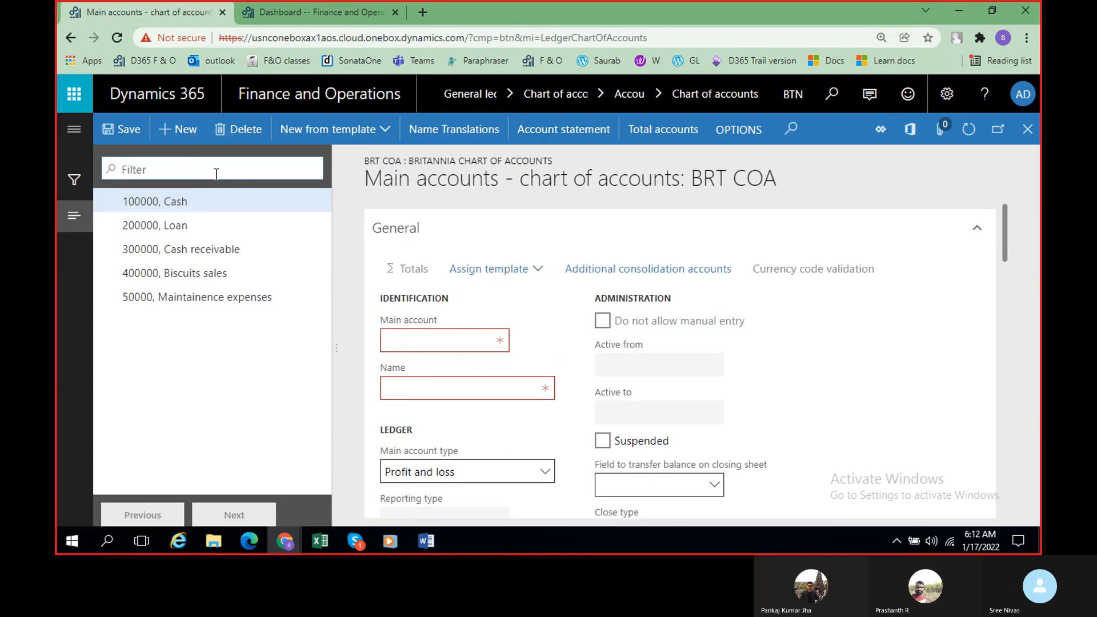
text(100100)
key(ctrl+a)
key(Return)
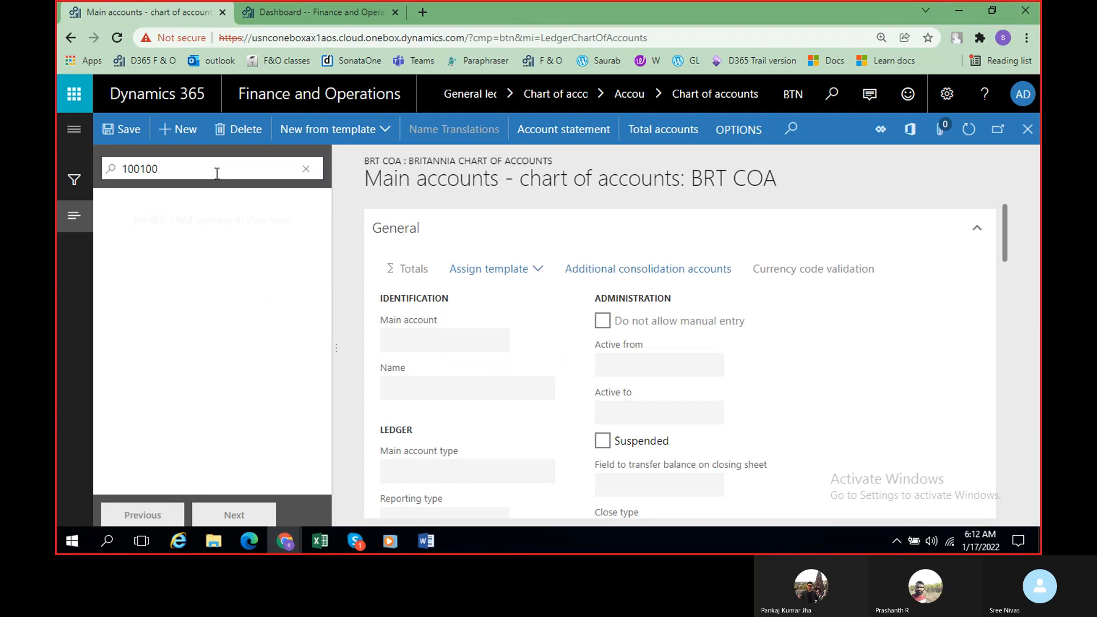
click(218, 173)
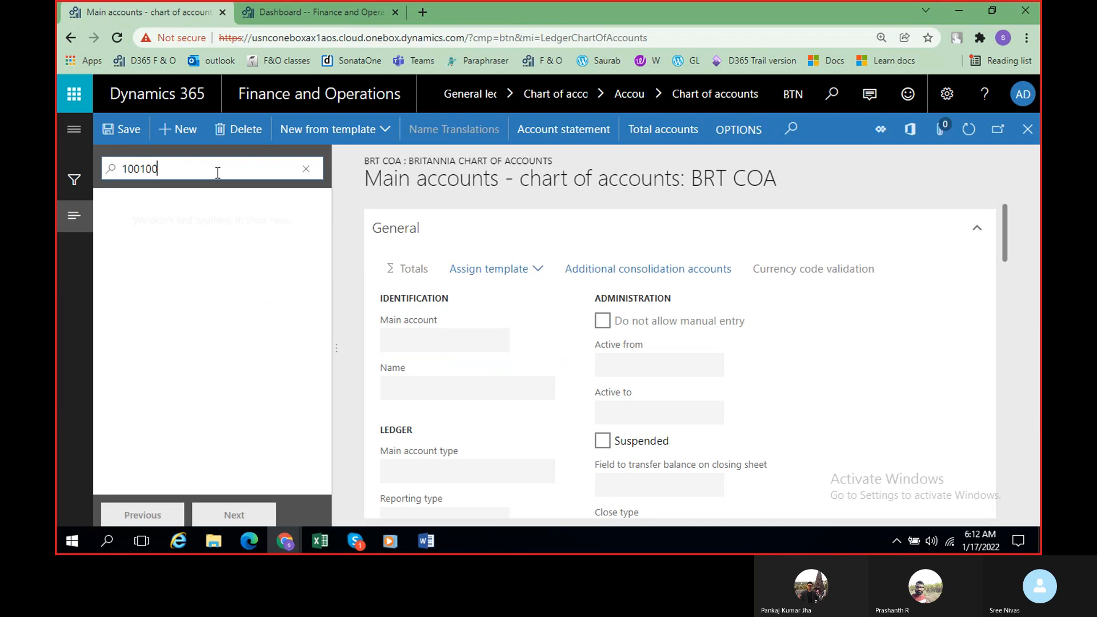
click(308, 171)
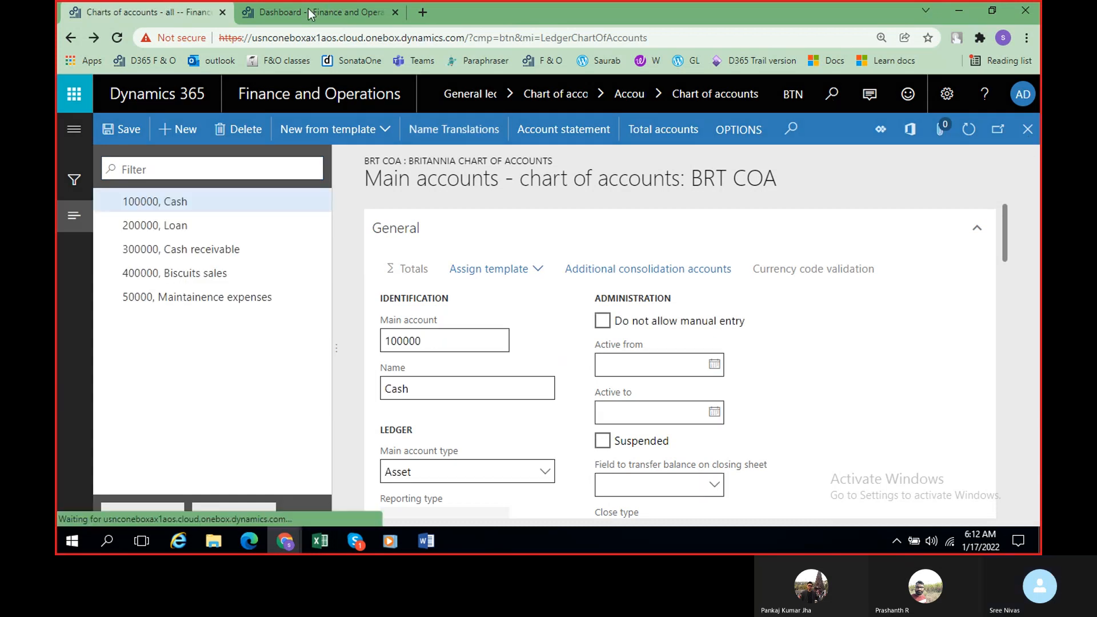
Step: In the second browser tab, open the General ledger's Main accounts page and view the 100100 Bank account -ICICI record
click(308, 9)
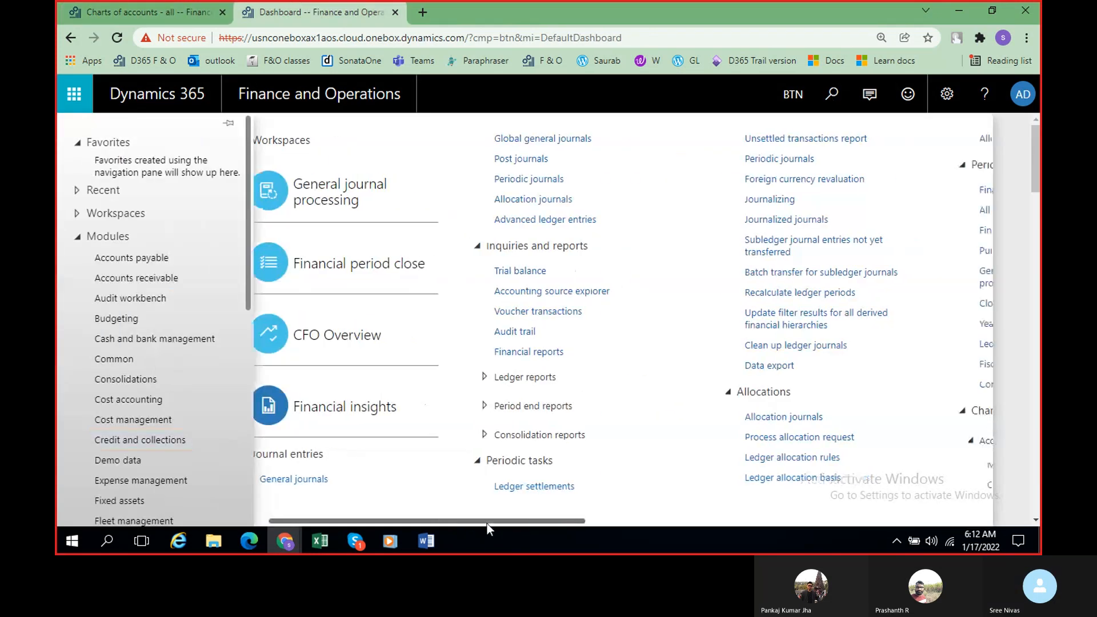
drag(487, 523, 674, 523)
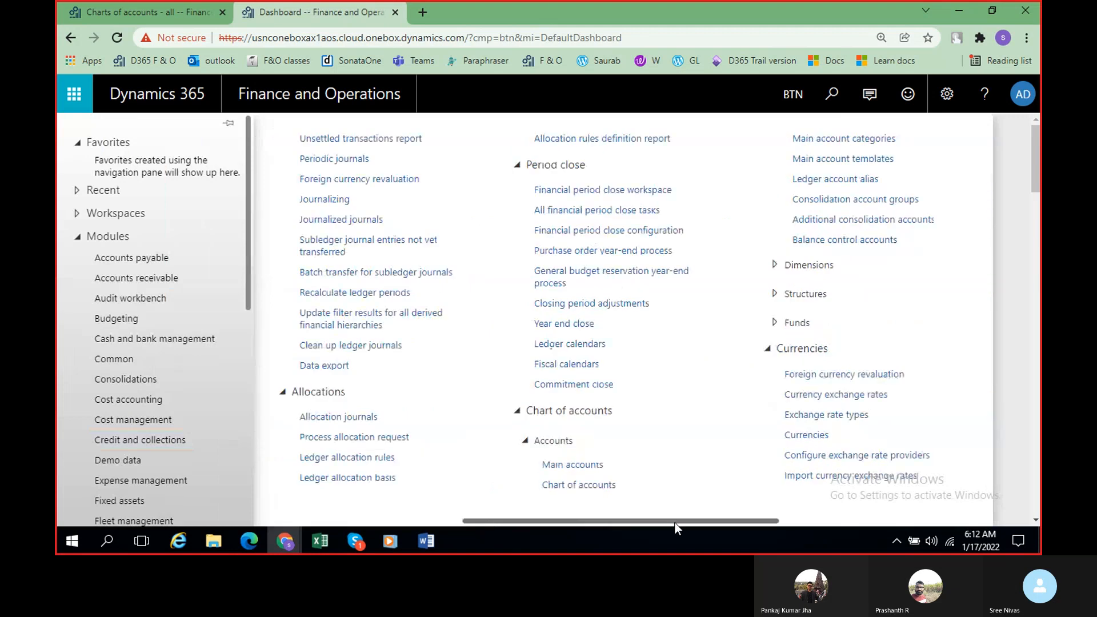
click(578, 469)
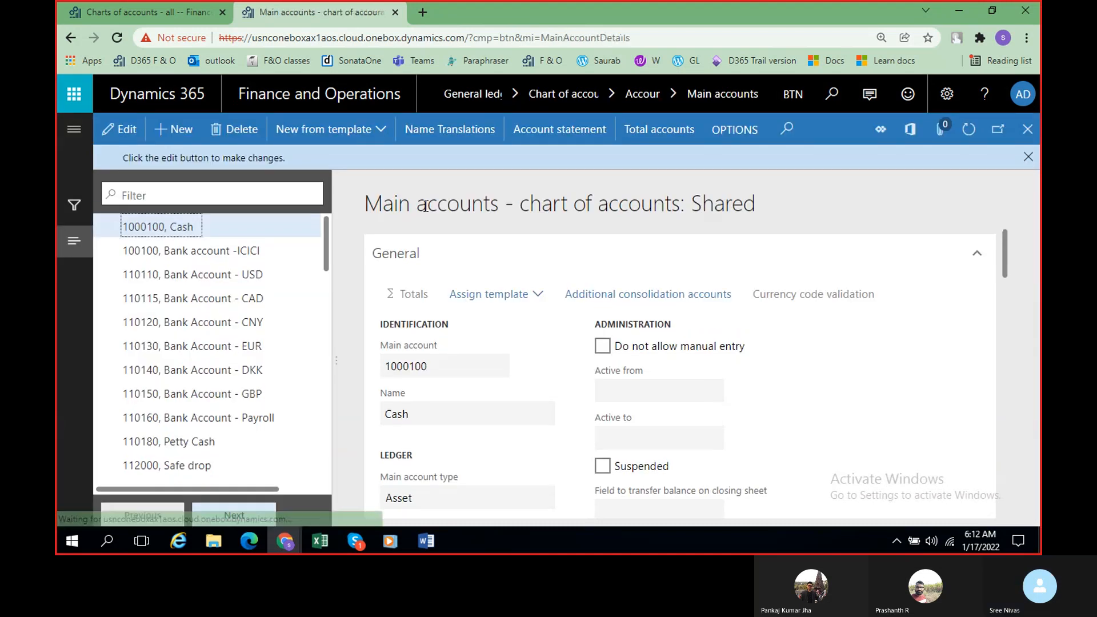
click(211, 254)
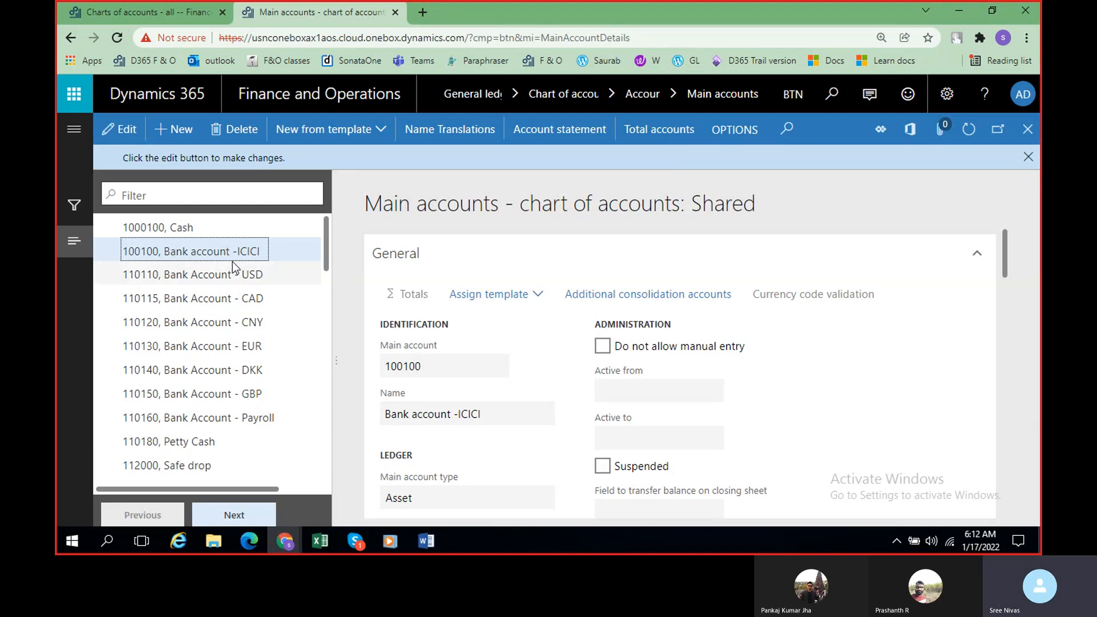
Step: Return to the Charts of accounts browser tab and put the BRT COA chart into edit mode
click(132, 15)
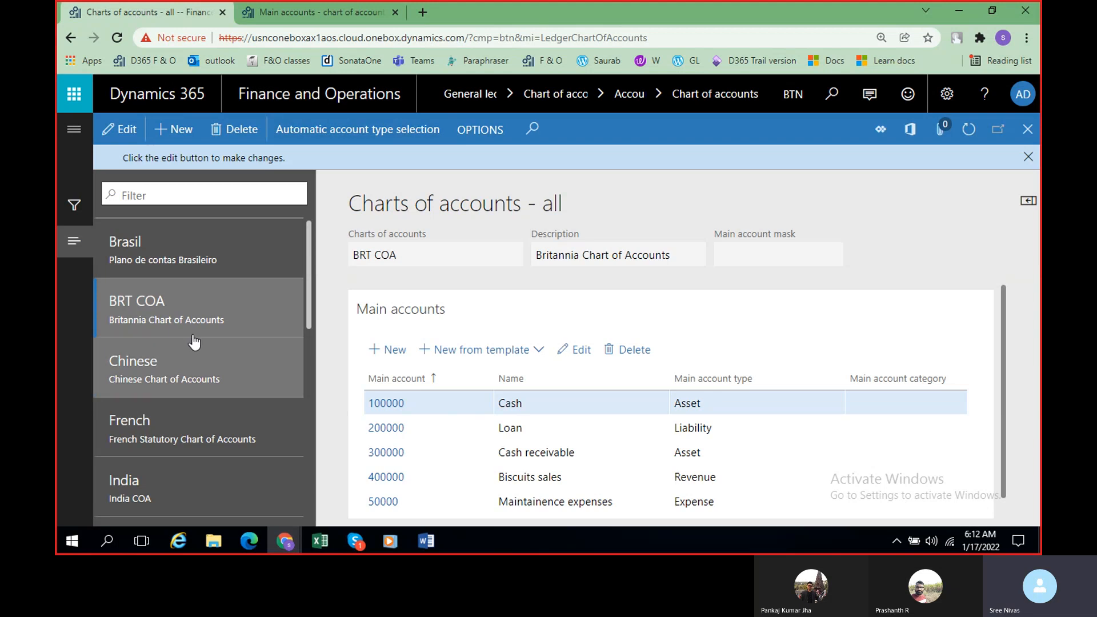
click(125, 133)
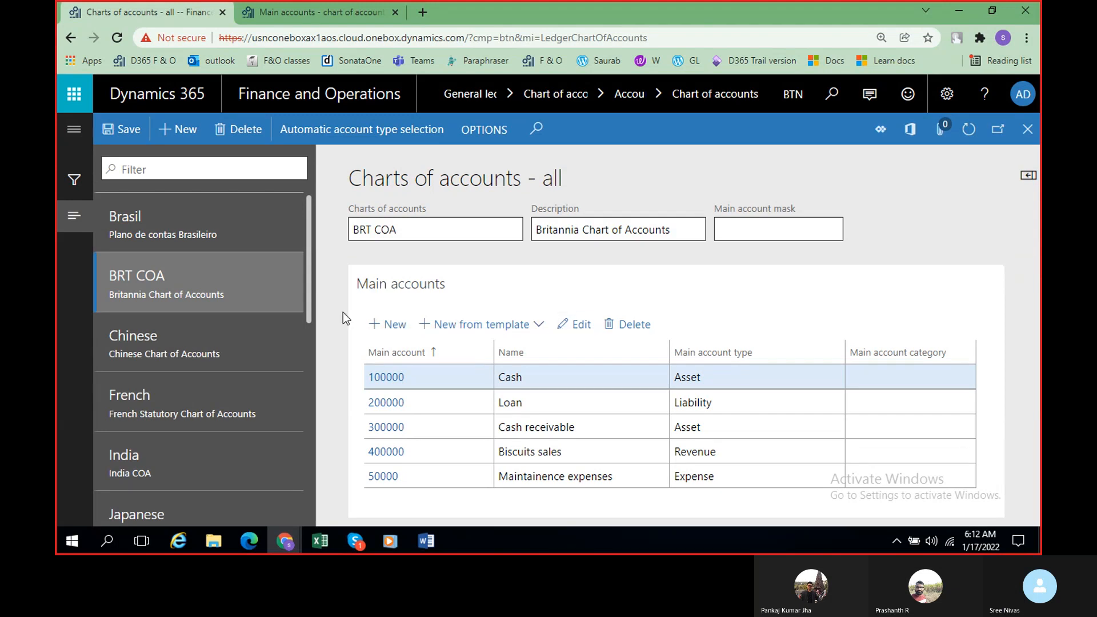
click(398, 330)
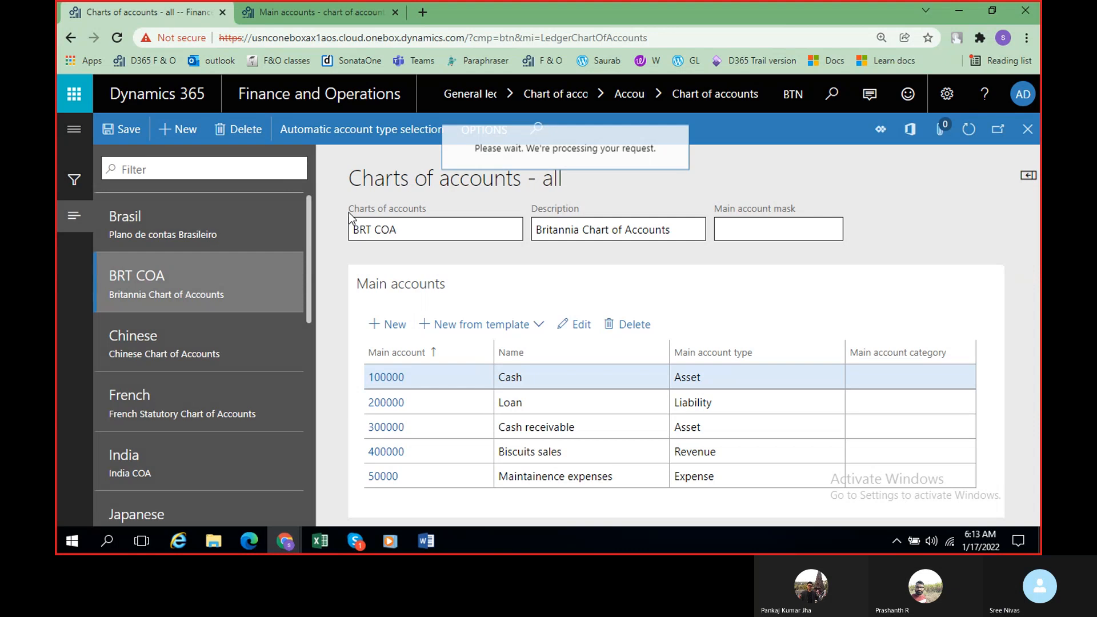
click(289, 166)
text(1001000)
key(BackSpace)
key(BackSpace)
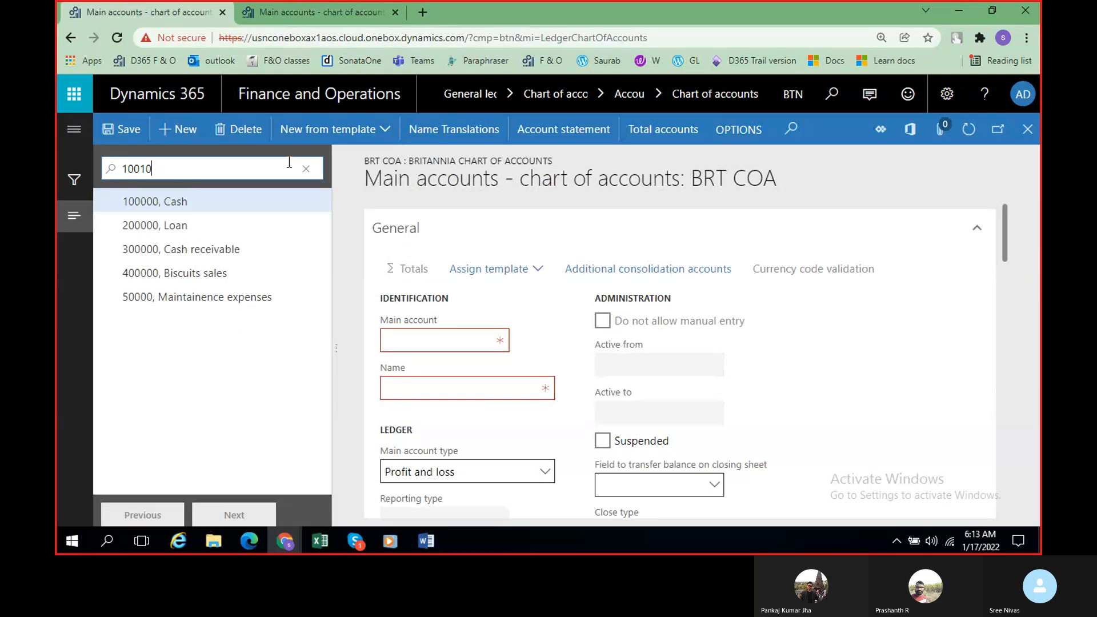
click(276, 14)
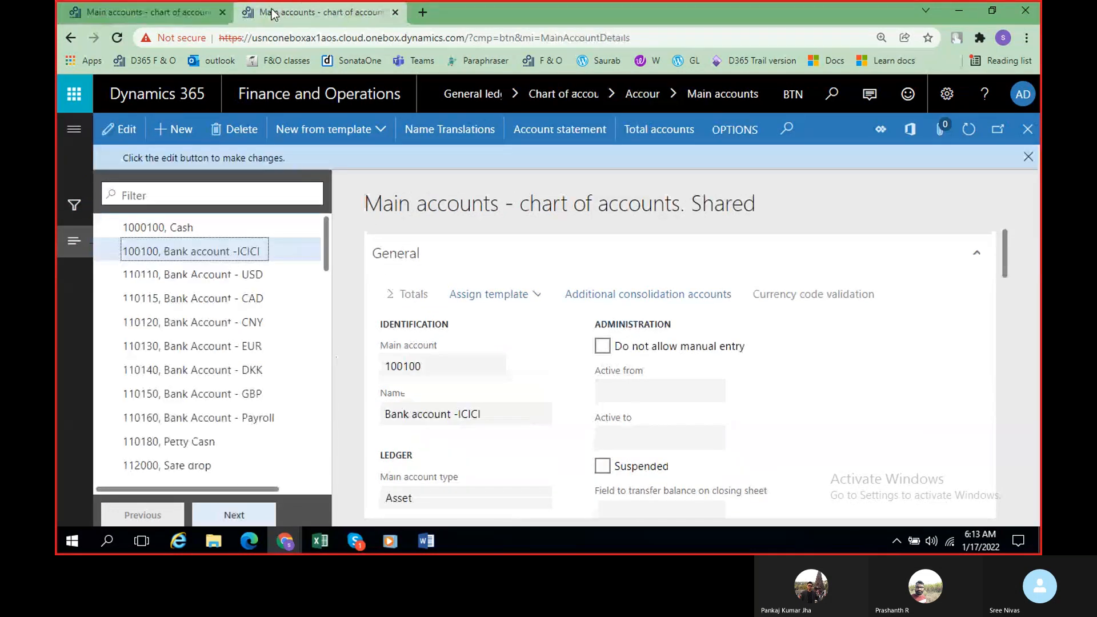
click(152, 13)
text(00100)
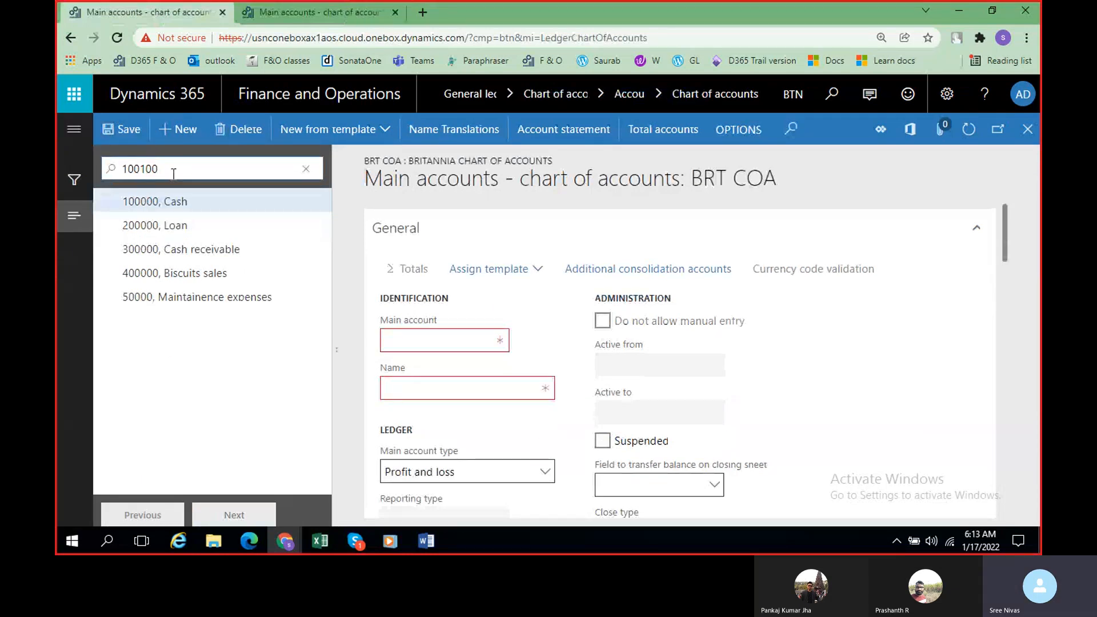
click(1028, 131)
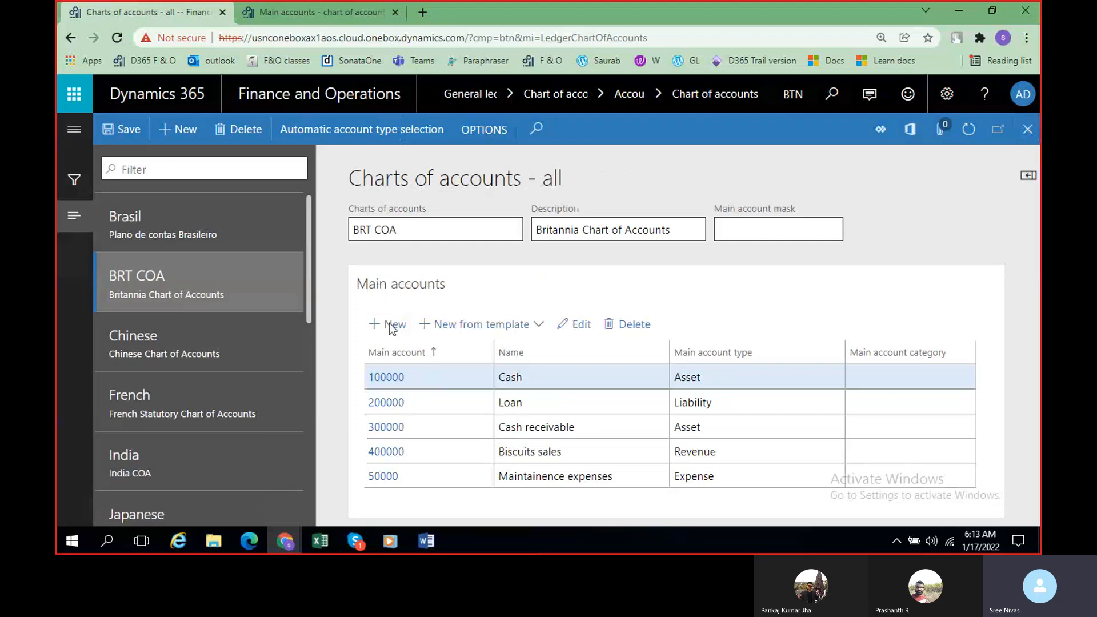
Step: Start a new main account in BRT COA and enter "Bank account- ICICI" as its main account
click(390, 326)
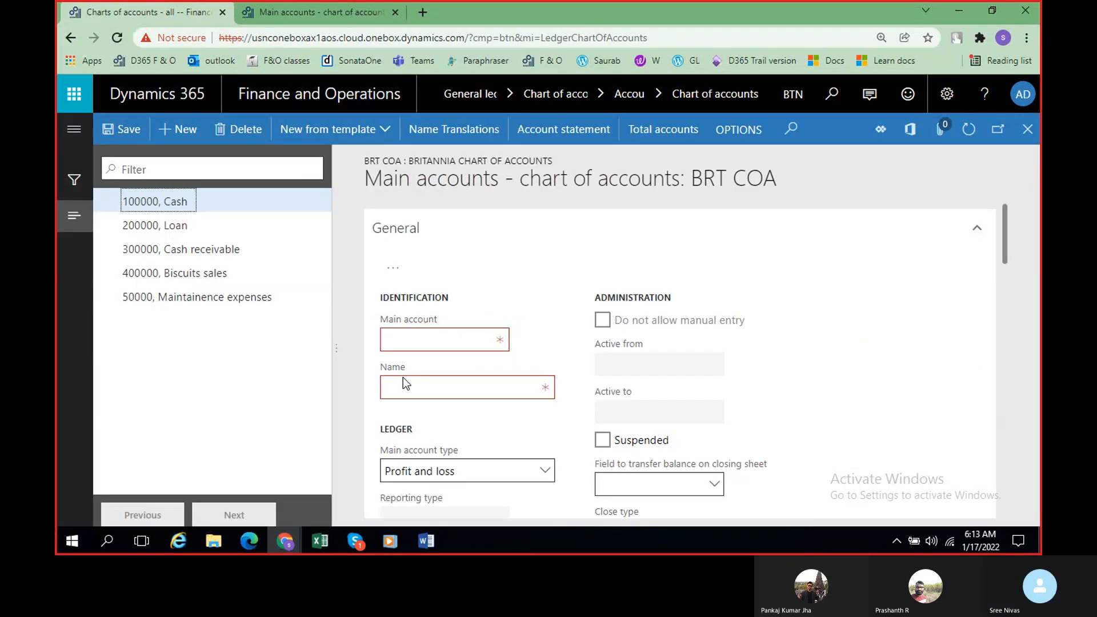
click(442, 340)
text(M)
key(BackSpace)
text(Bank )
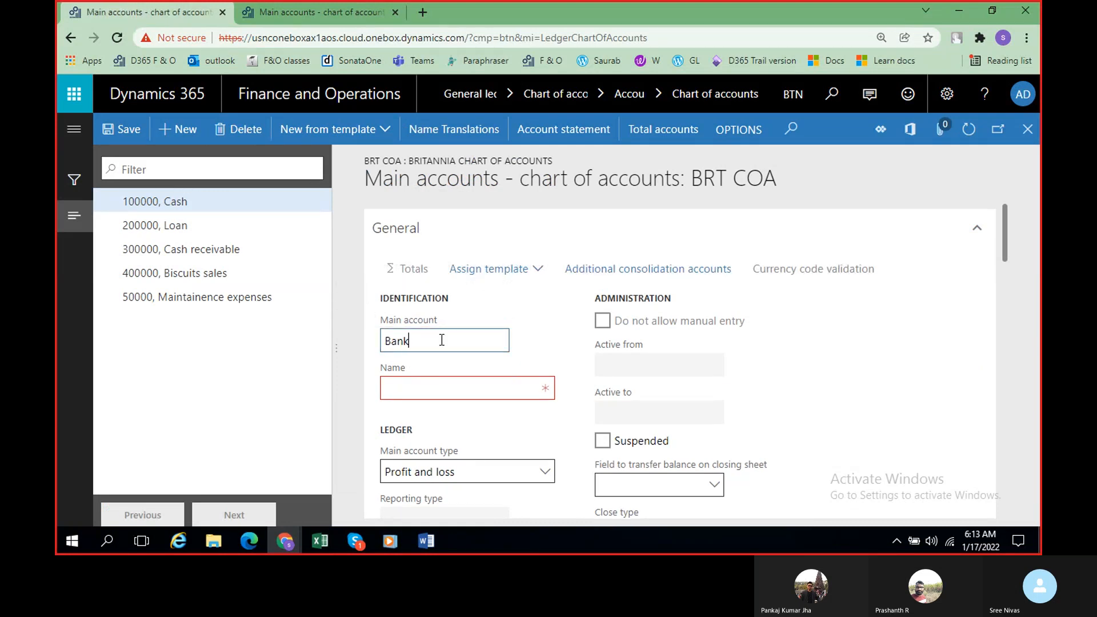
text(account- ICICI)
Step: Enter 100101 as the new main account's name
click(471, 381)
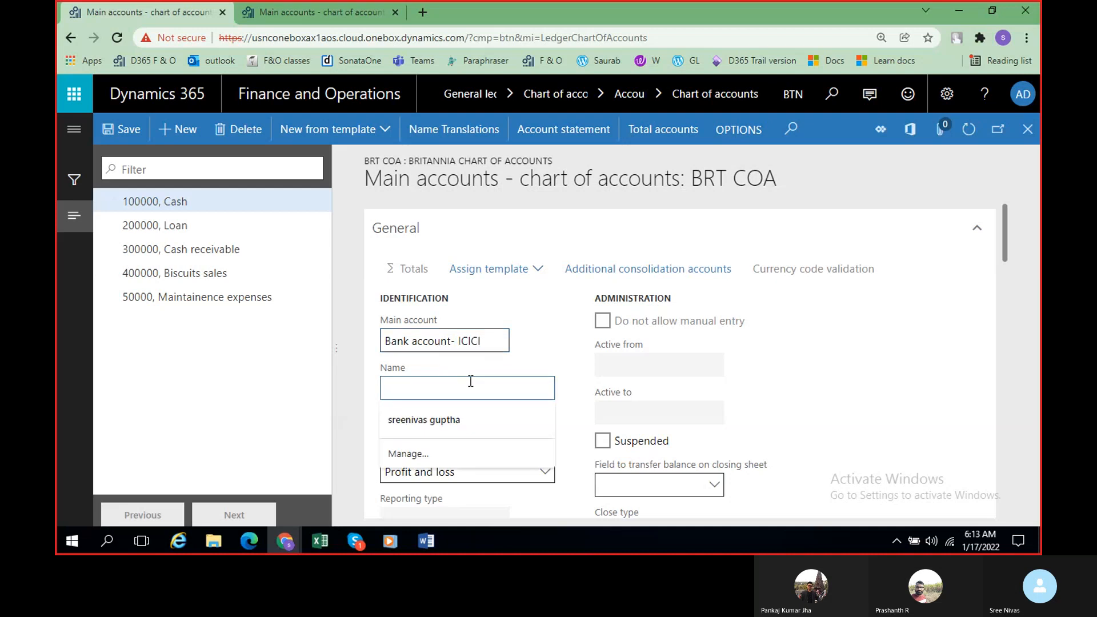
text(100)
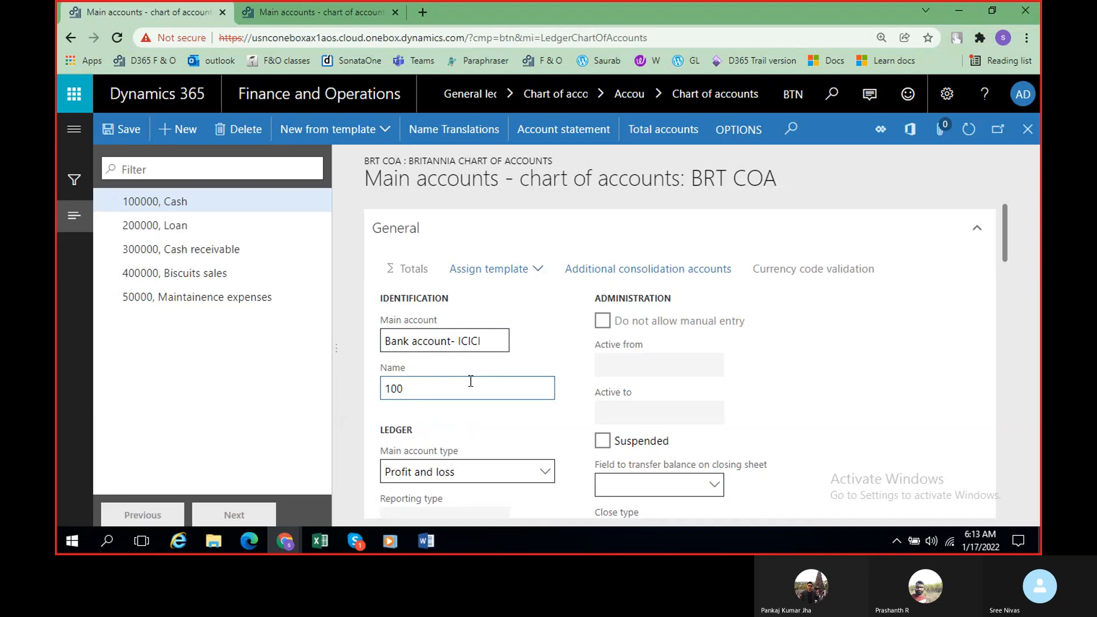
text(0100)
key(BackSpace)
click(461, 384)
key(BackSpace)
text(1)
Step: Set the new account's main account type to Asset and save the record
scroll(460, 385, down, 3)
click(545, 329)
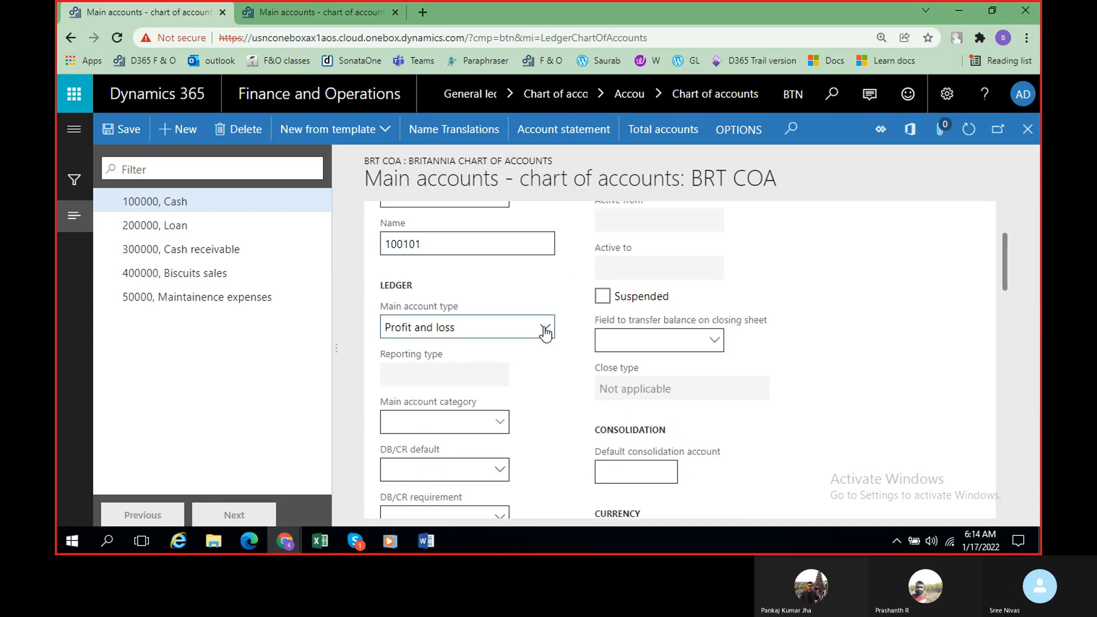
click(421, 197)
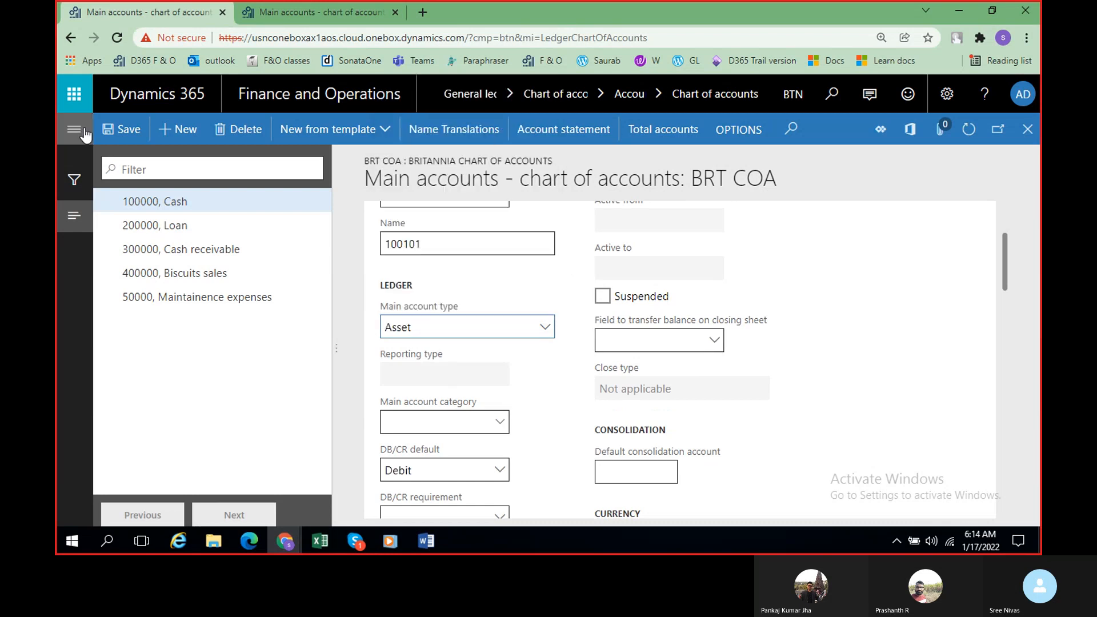
click(127, 129)
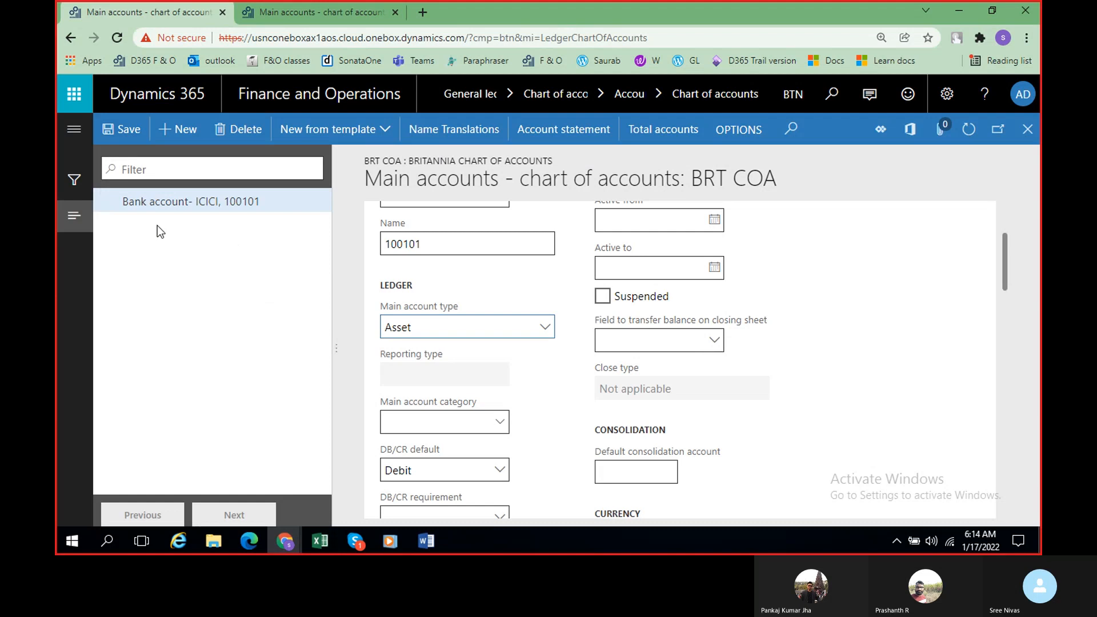
Step: Delete the saved main account record whose number and name are swapped, and confirm the deletion
scroll(460, 324, up, 2)
scroll(460, 324, up, 2)
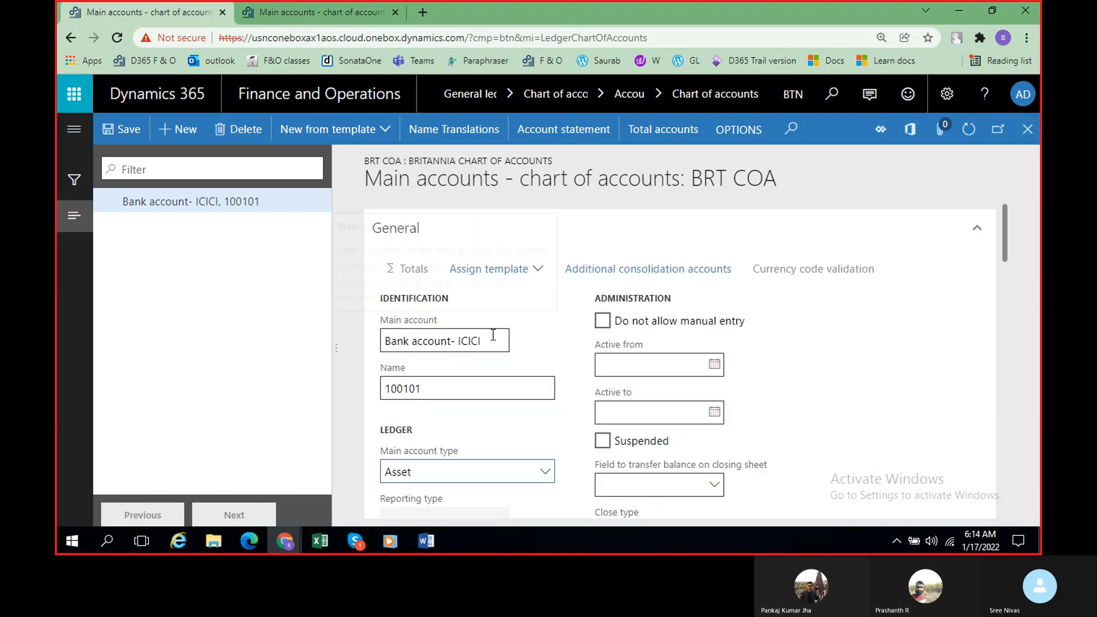
click(493, 335)
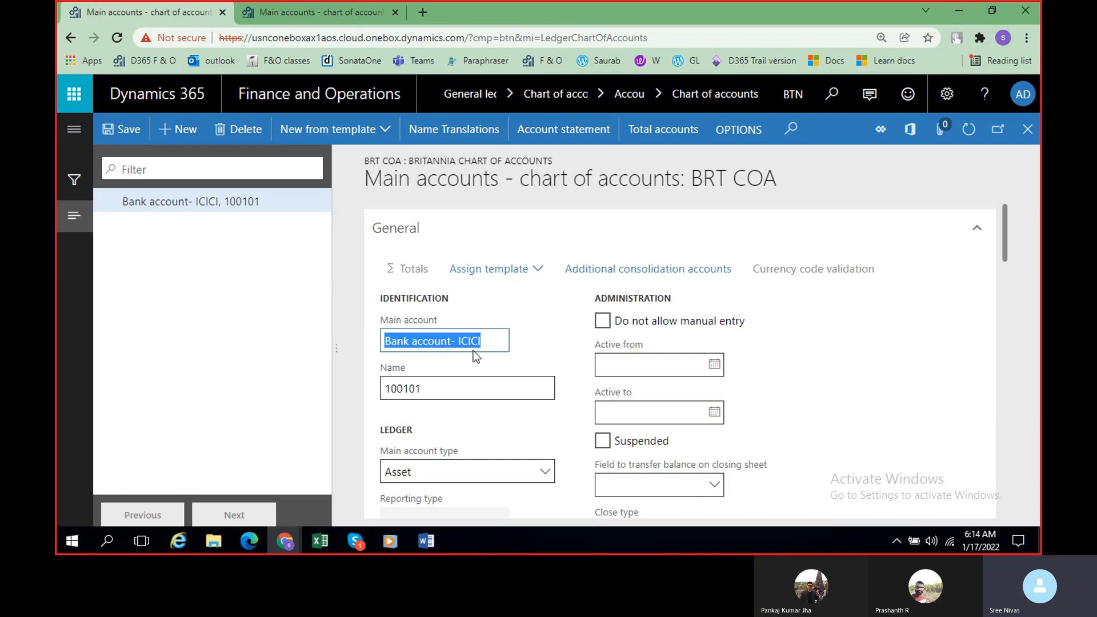
click(243, 132)
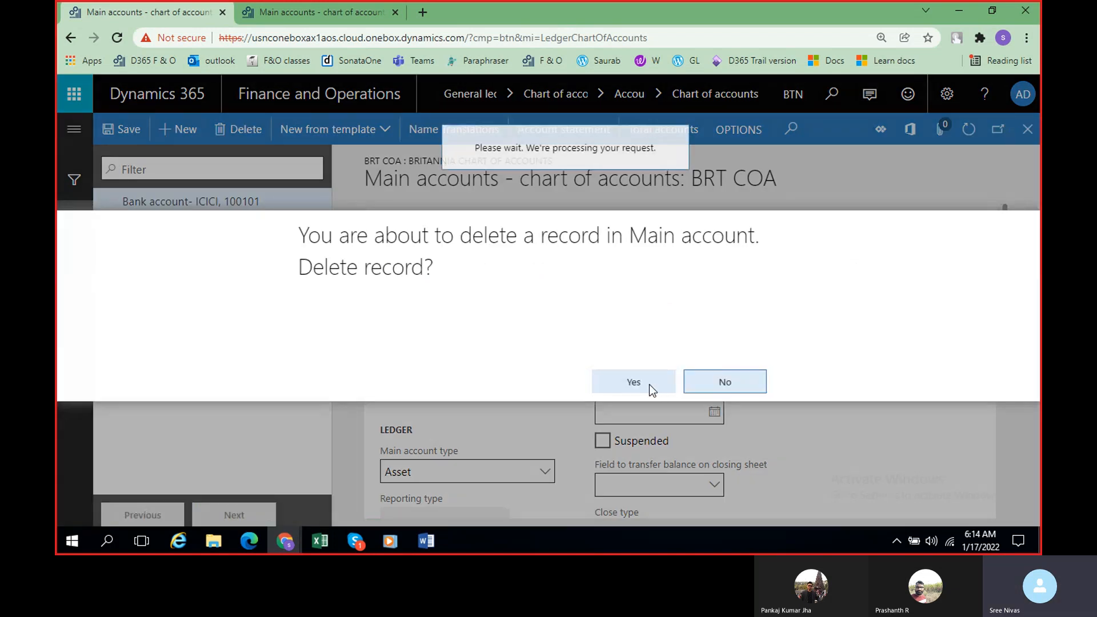
click(649, 385)
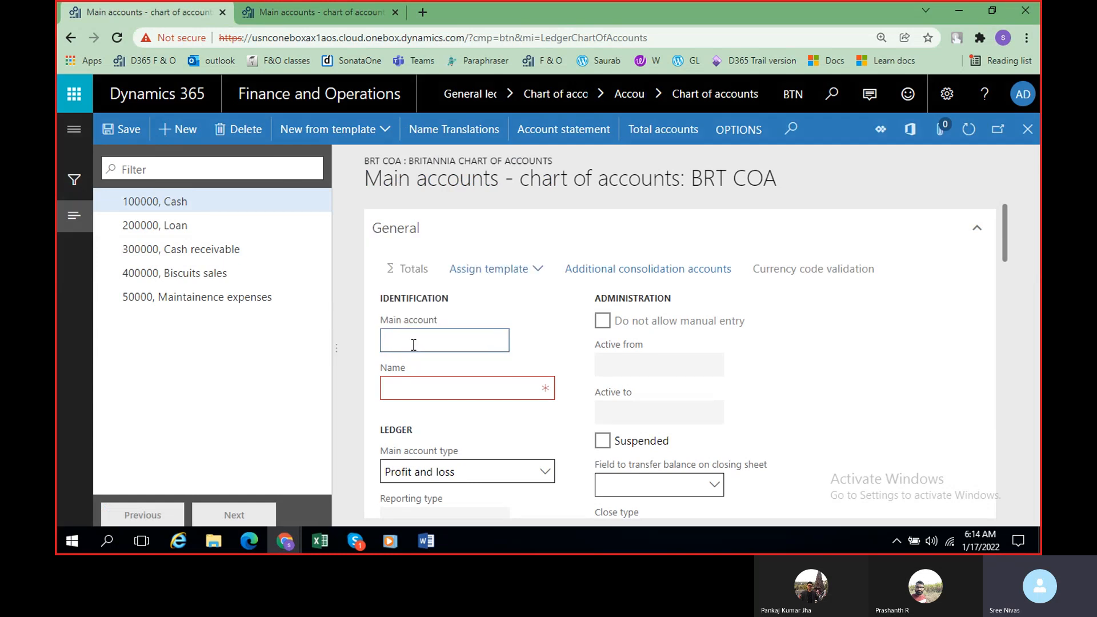
Step: In a new BRT COA main account record, enter 100101 as the main account and "Bank account- ICICI" as the name
text(1000)
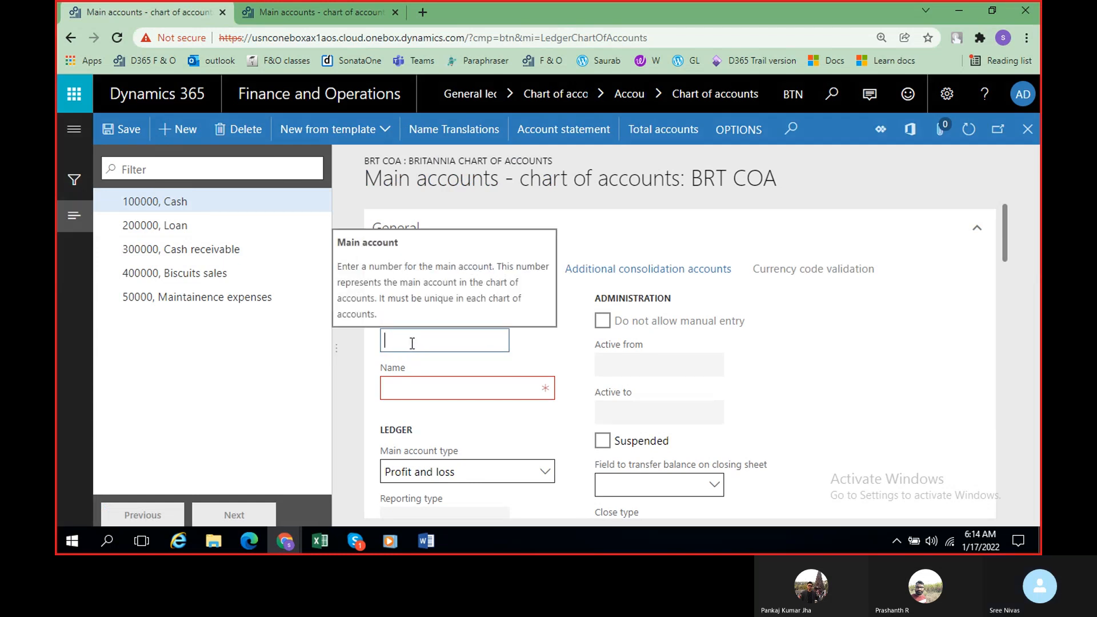
key(BackSpace)
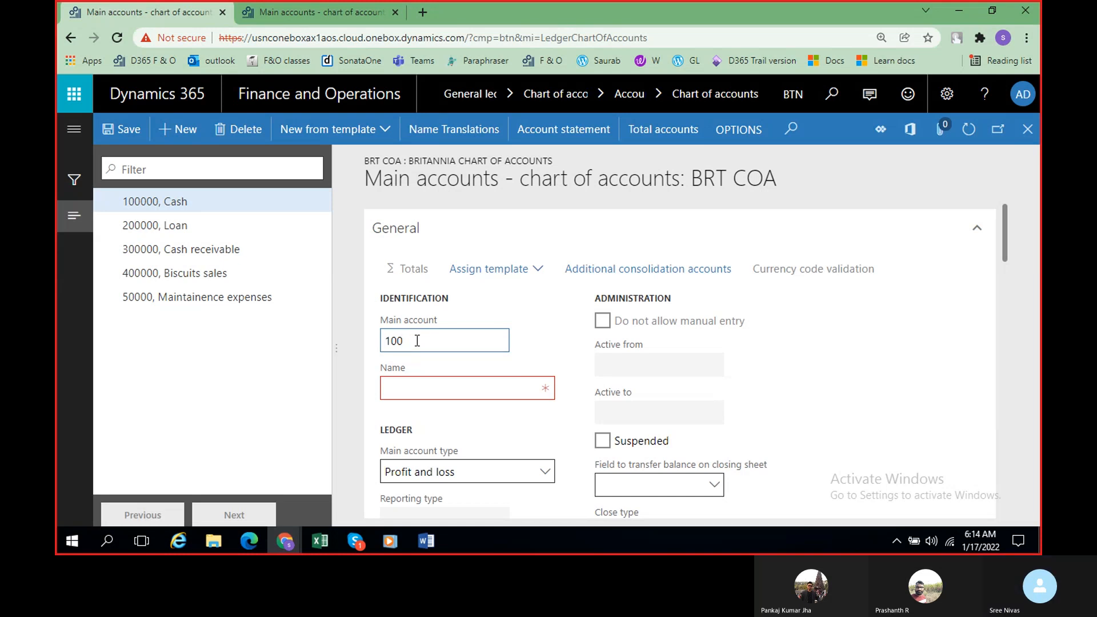
text(101)
click(438, 388)
text(Bank ac)
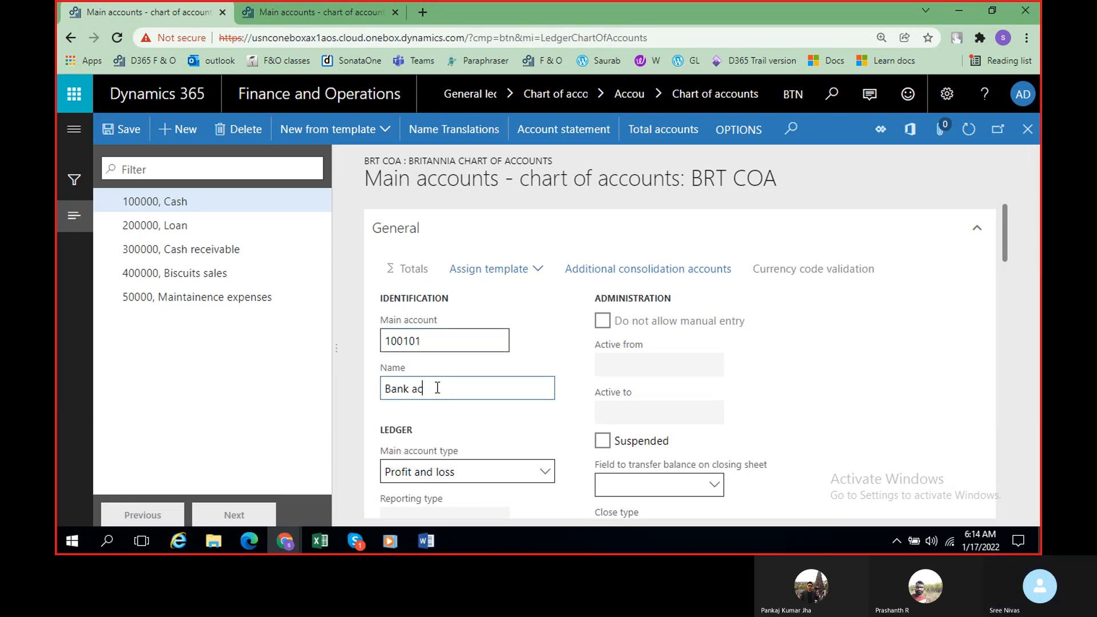
text(count- ICICI)
Step: Set main account 100101's type to Asset, save the record, and return to the charts of accounts page
click(480, 472)
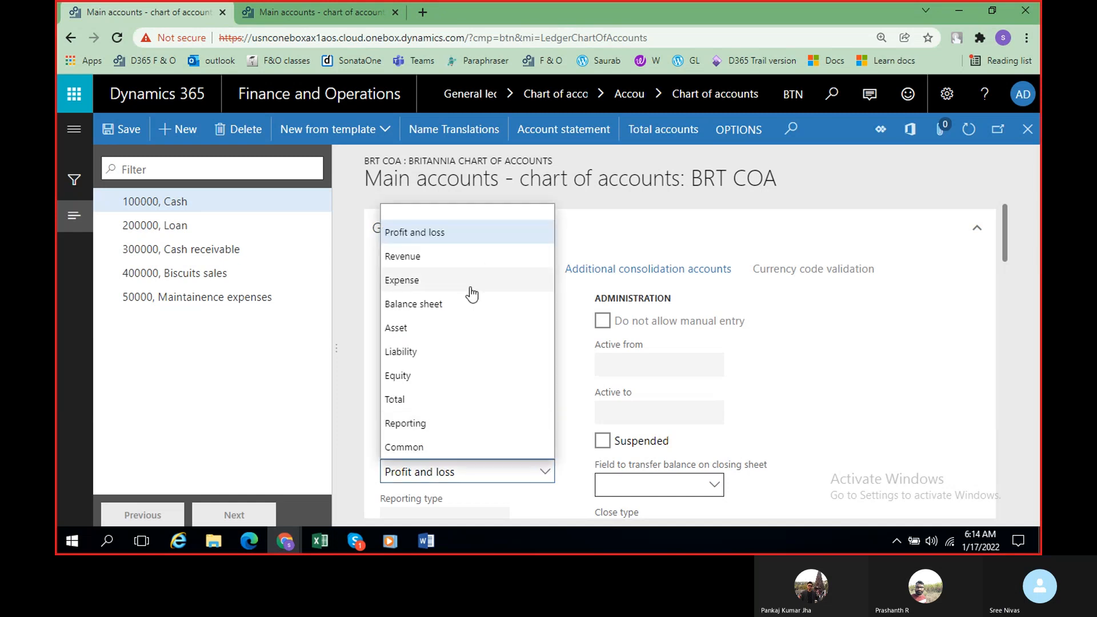
click(436, 332)
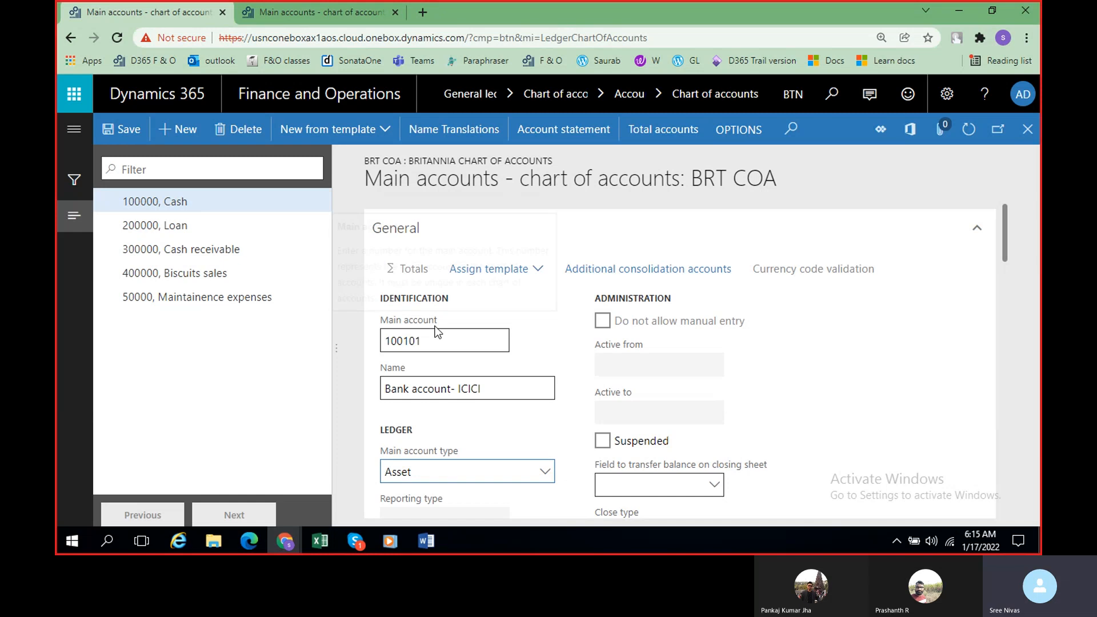
click(125, 129)
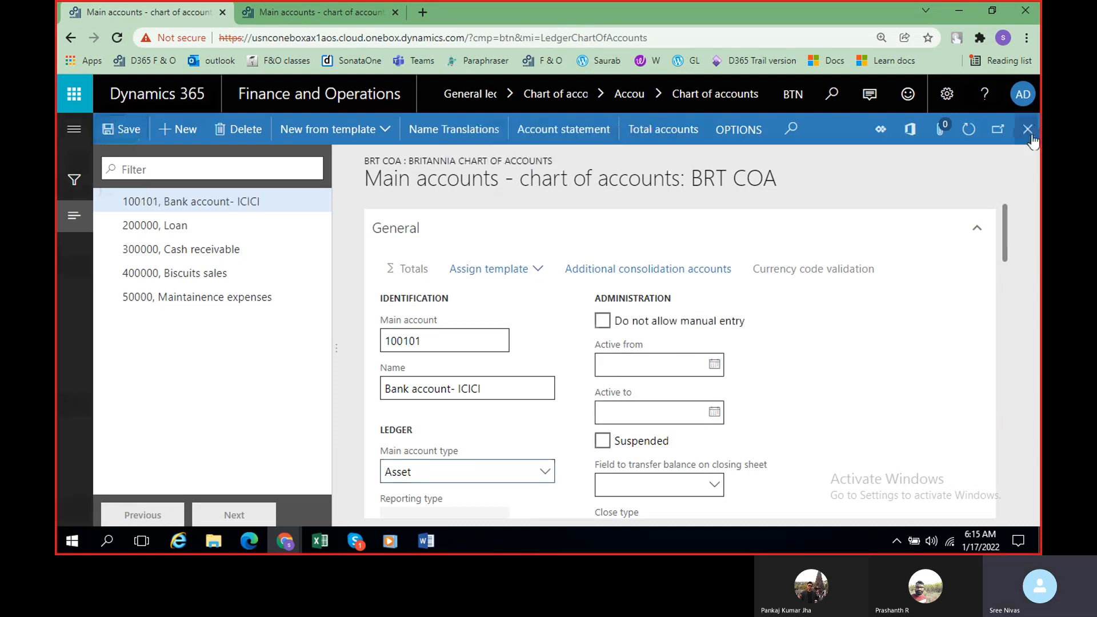
click(1029, 130)
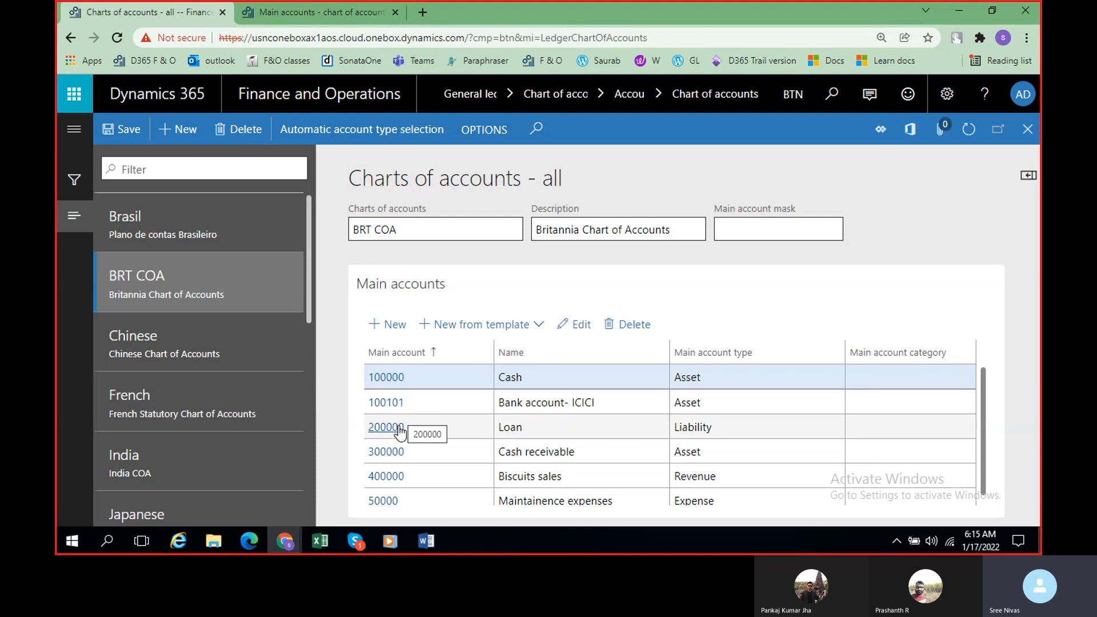
Step: Review the BRT COA main accounts list and the chart's Main account mask field
scroll(619, 425, down, 1)
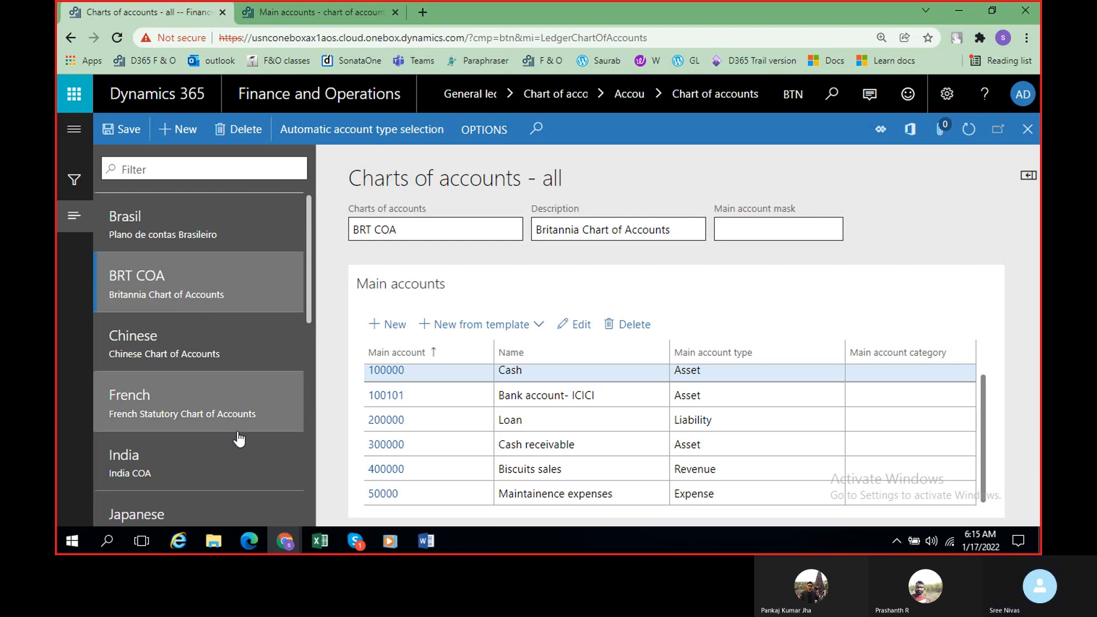
scroll(475, 452, up, 1)
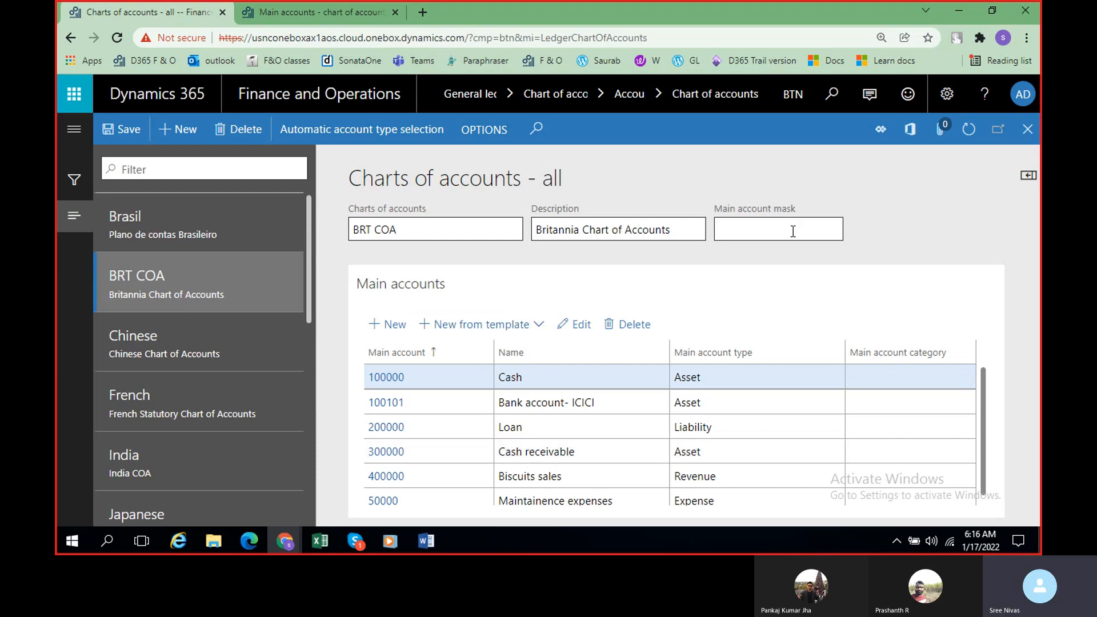
mouse_move(792, 231)
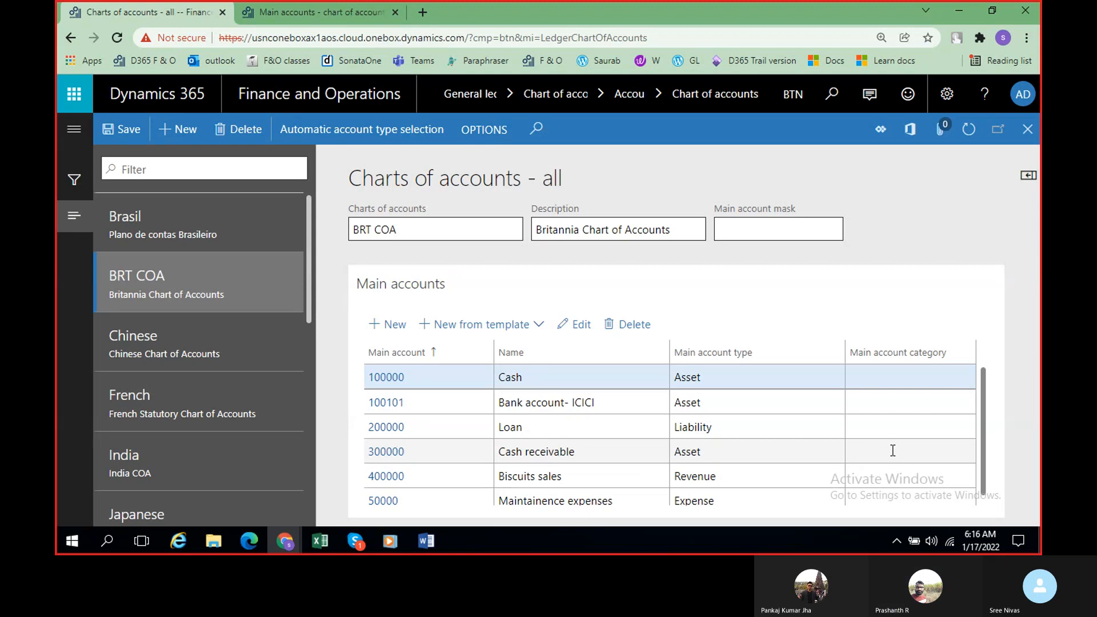
click(782, 228)
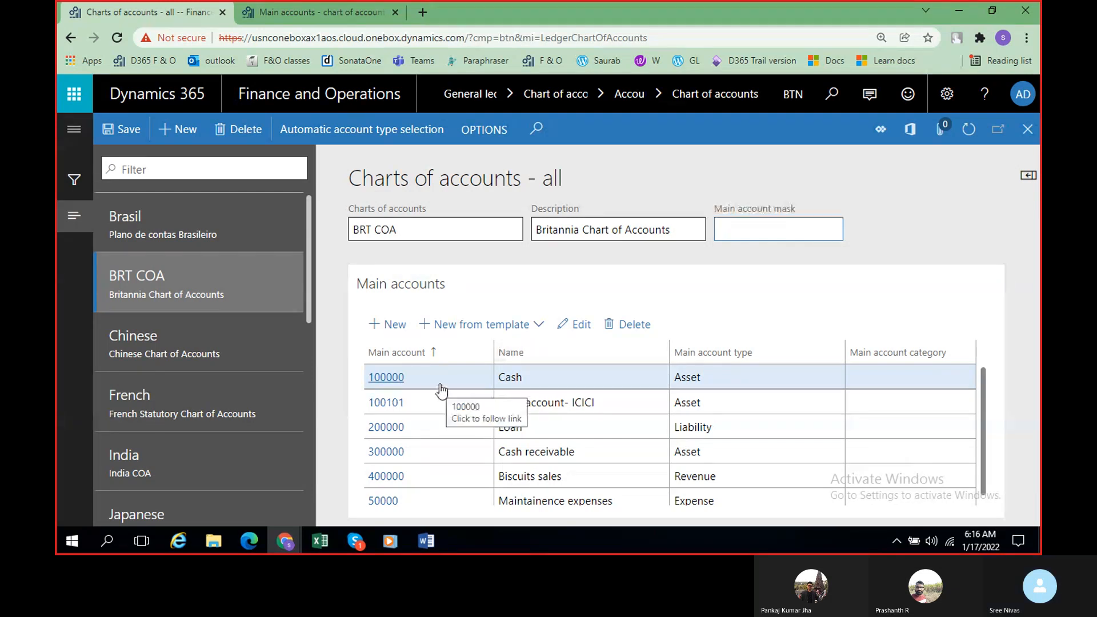
Step: Switch to the Word class notes and add the sample account A100000 below the main account ranges
click(431, 540)
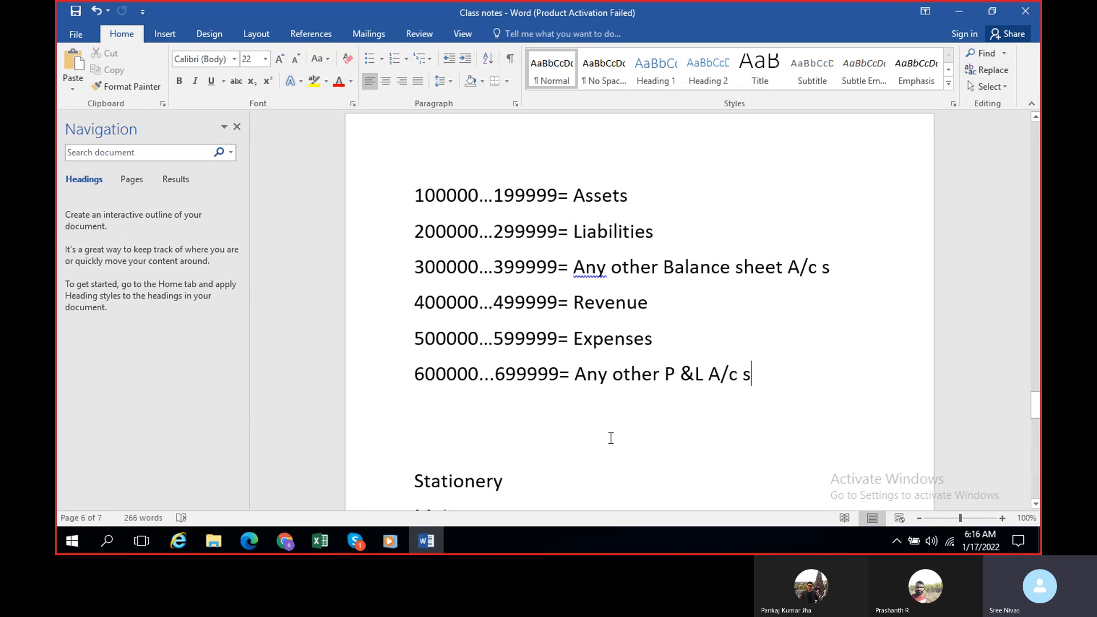
key(Return)
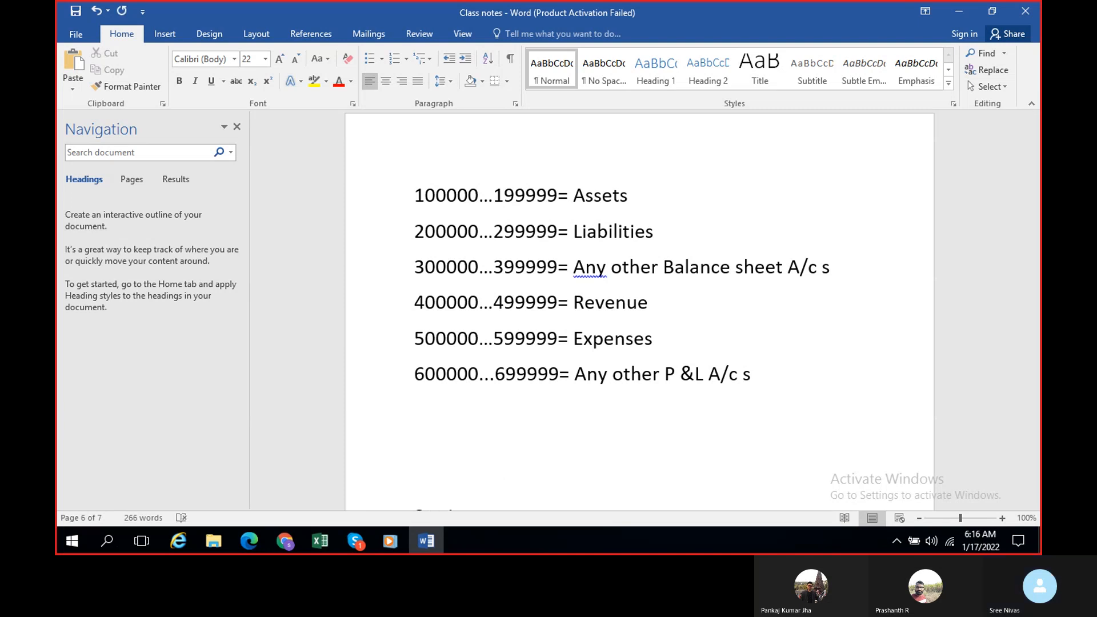
key(Return)
text(A)
Step: Compare the empty Main account mask field for BRT COA with the account ranges and sample account in the Word notes
key(alt+Tab)
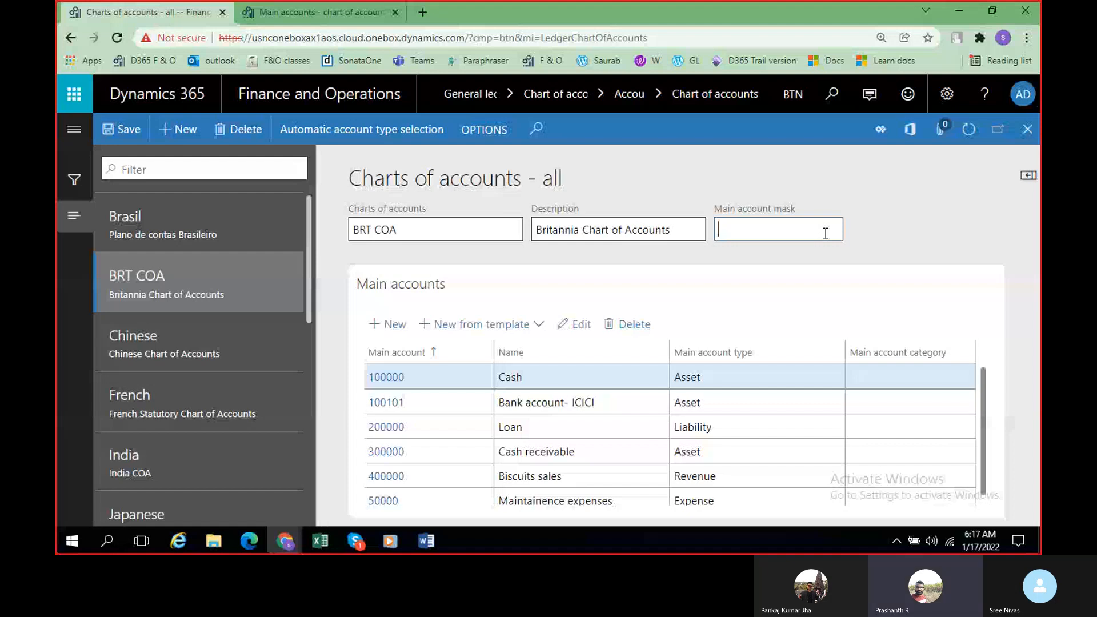
click(483, 86)
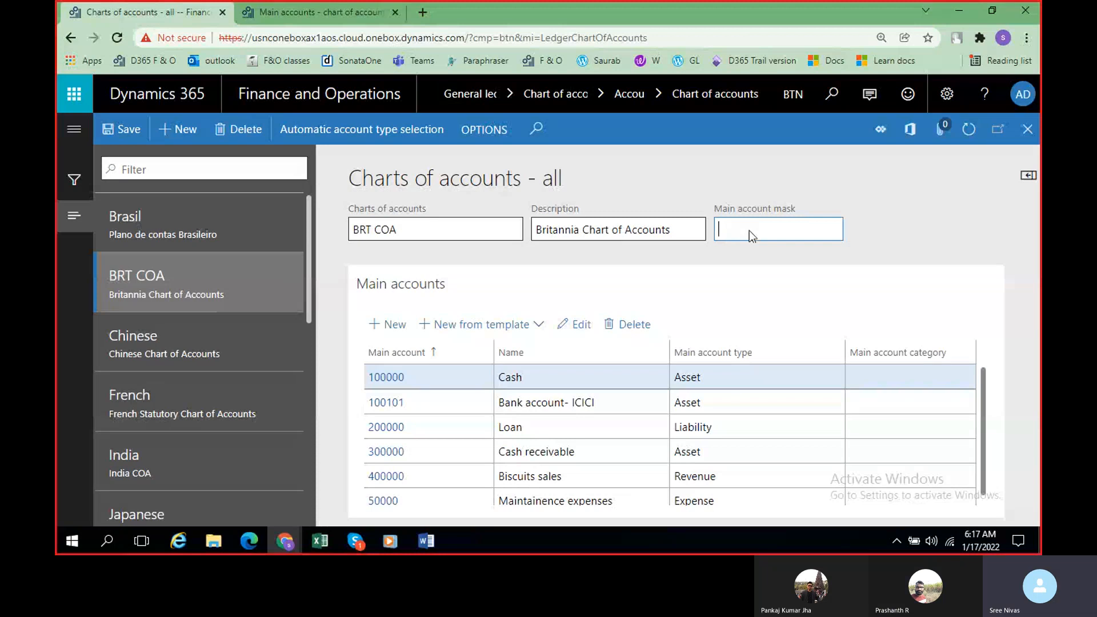
key(alt+Tab)
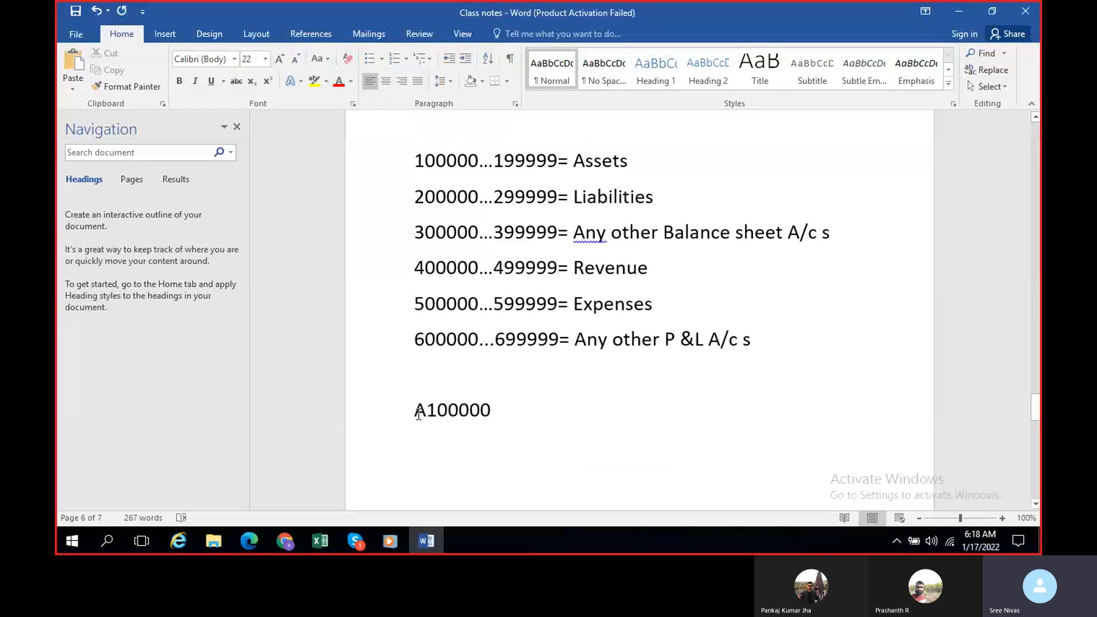
drag(415, 161, 479, 233)
click(441, 424)
scroll(426, 414, down, 1)
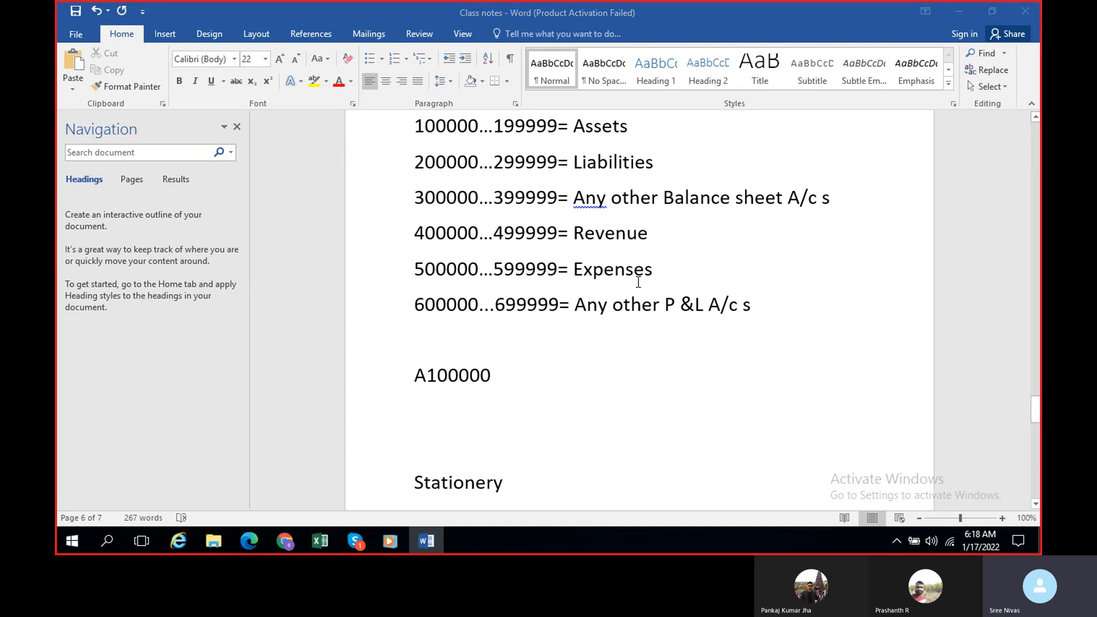
key(alt+Tab)
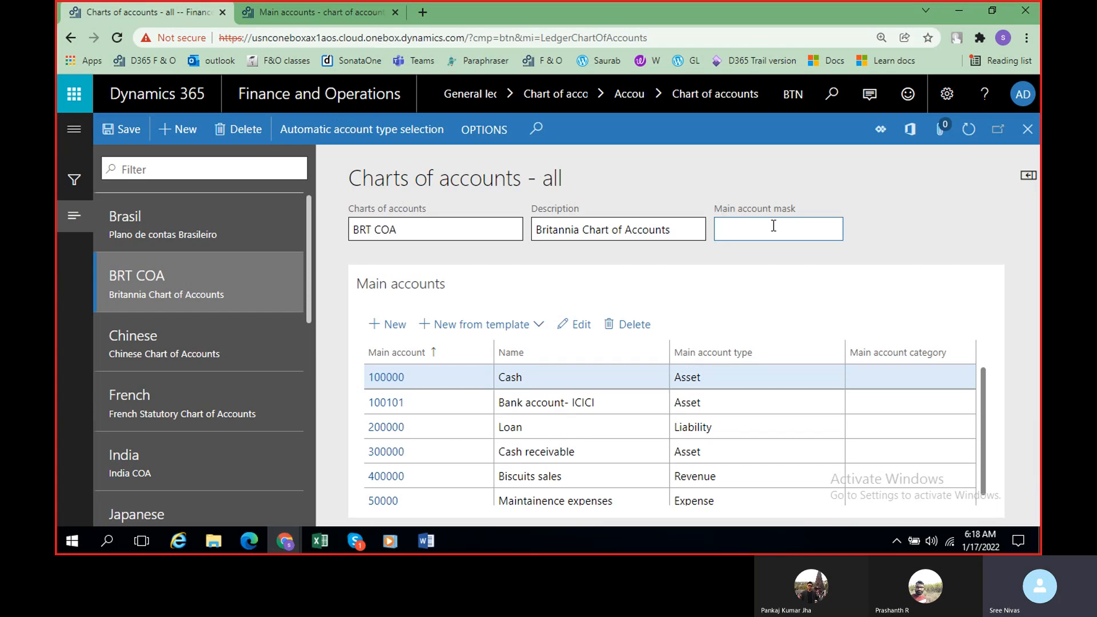
Step: In the Word notes, add the mask legend lines "# -Digits" and "& - Alphabets" below A100000
key(alt+Tab)
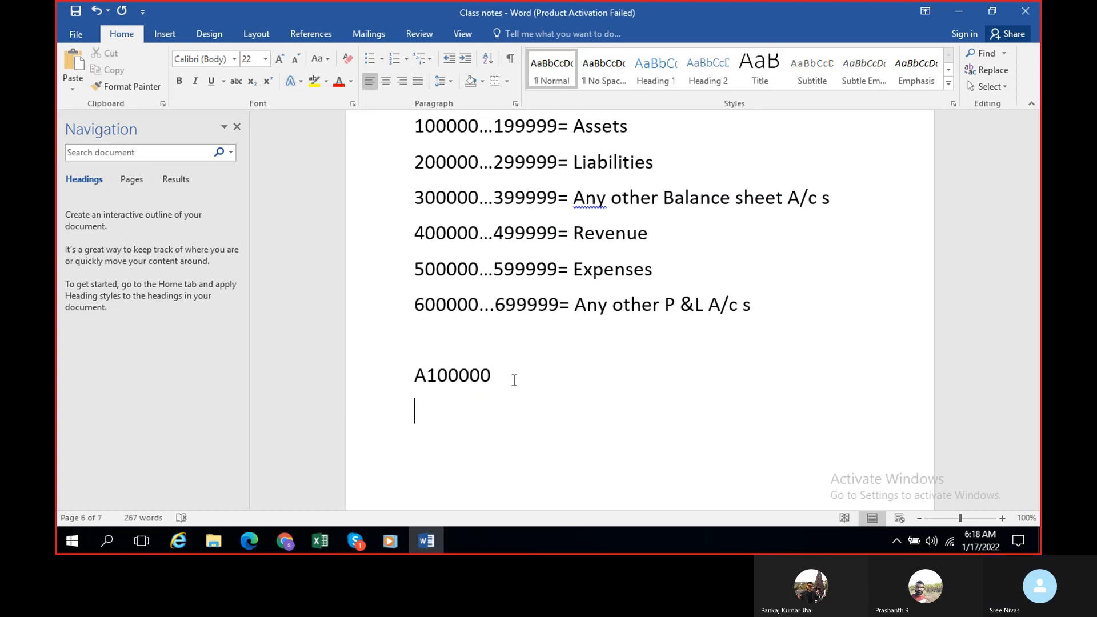
text(#)
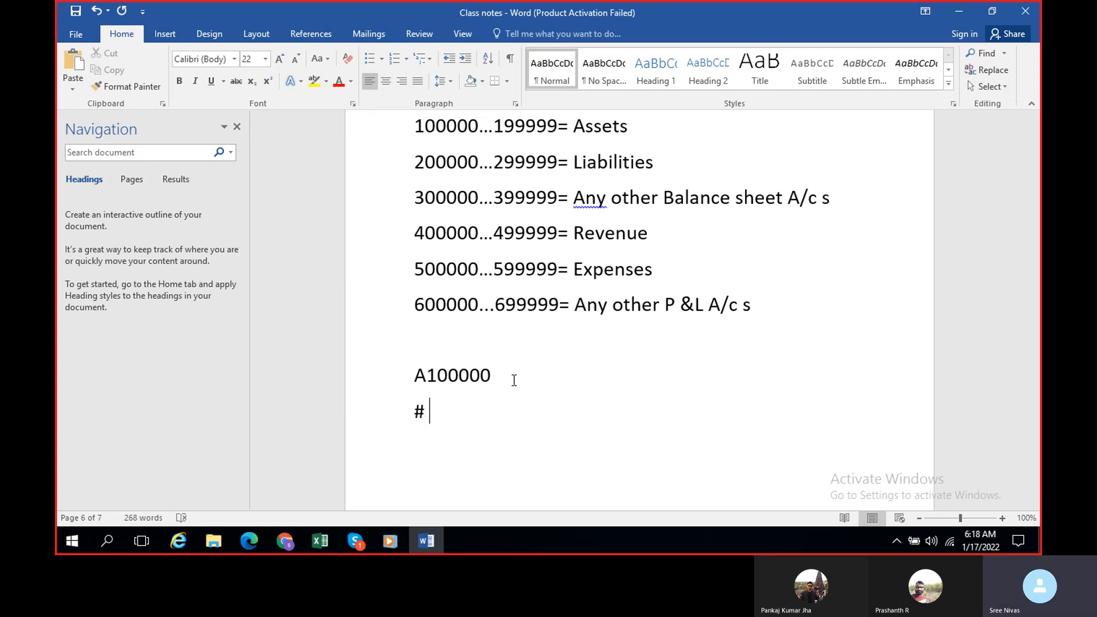
text( -Digits)
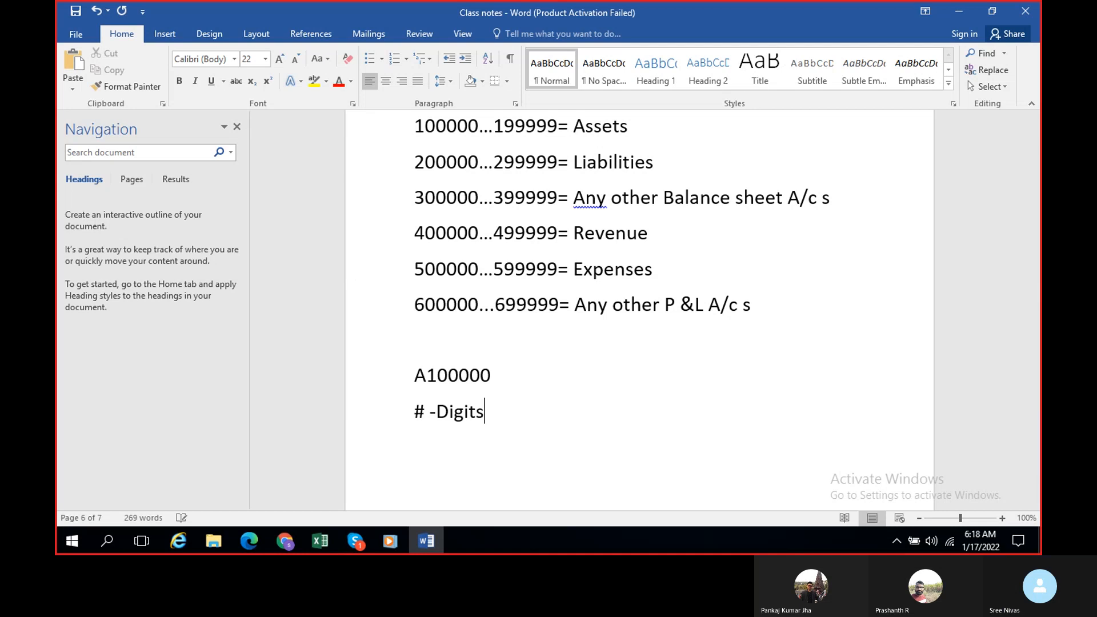
key(Return)
text(& - )
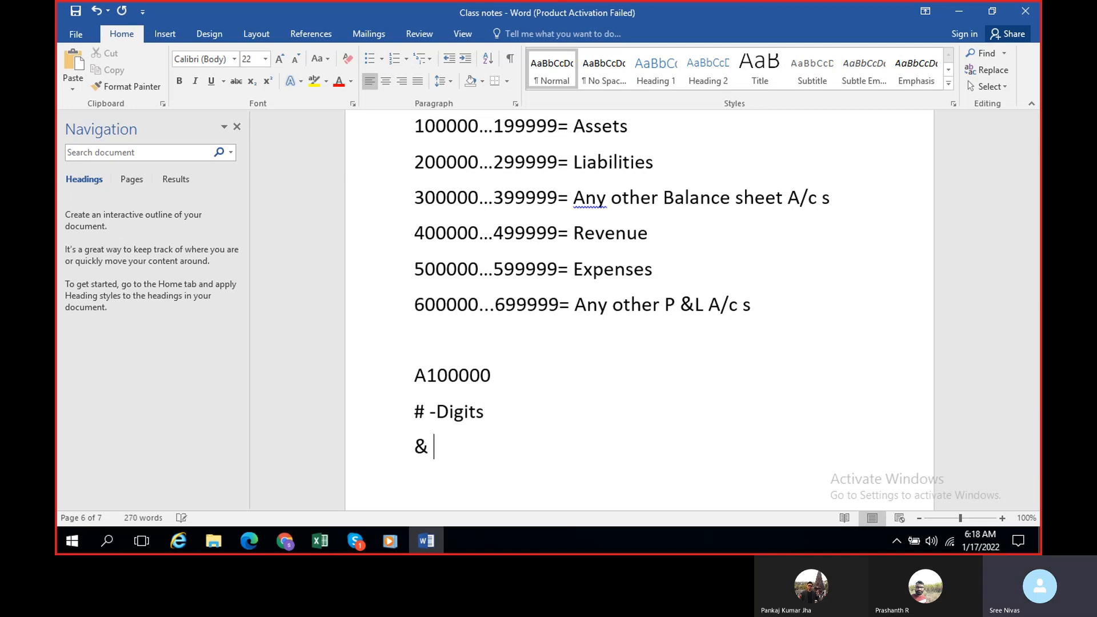
text(Alph)
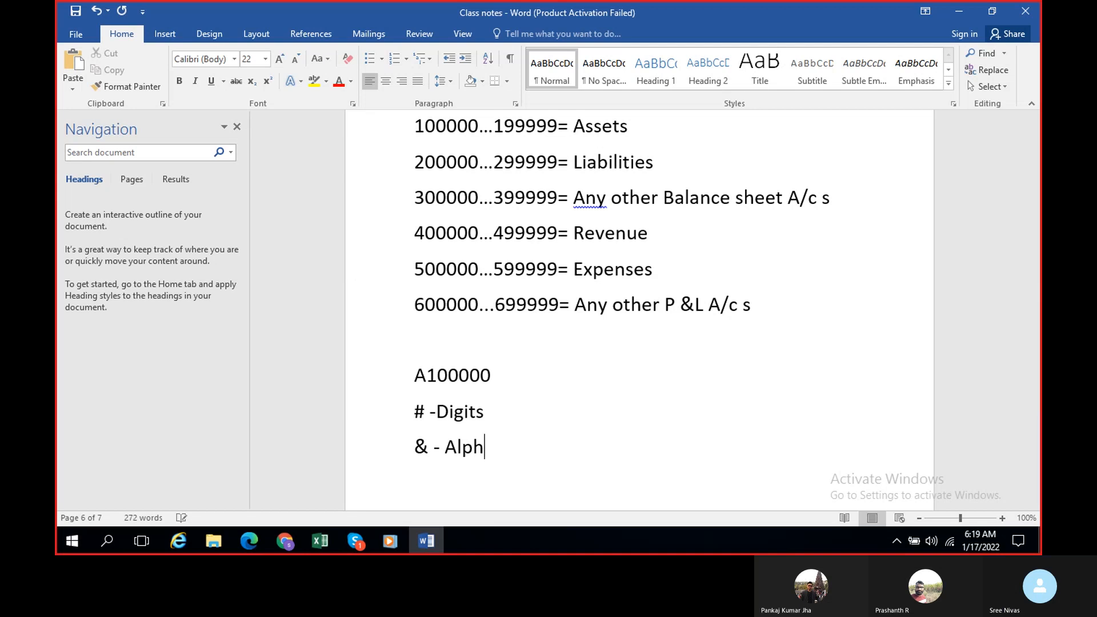
text(abets)
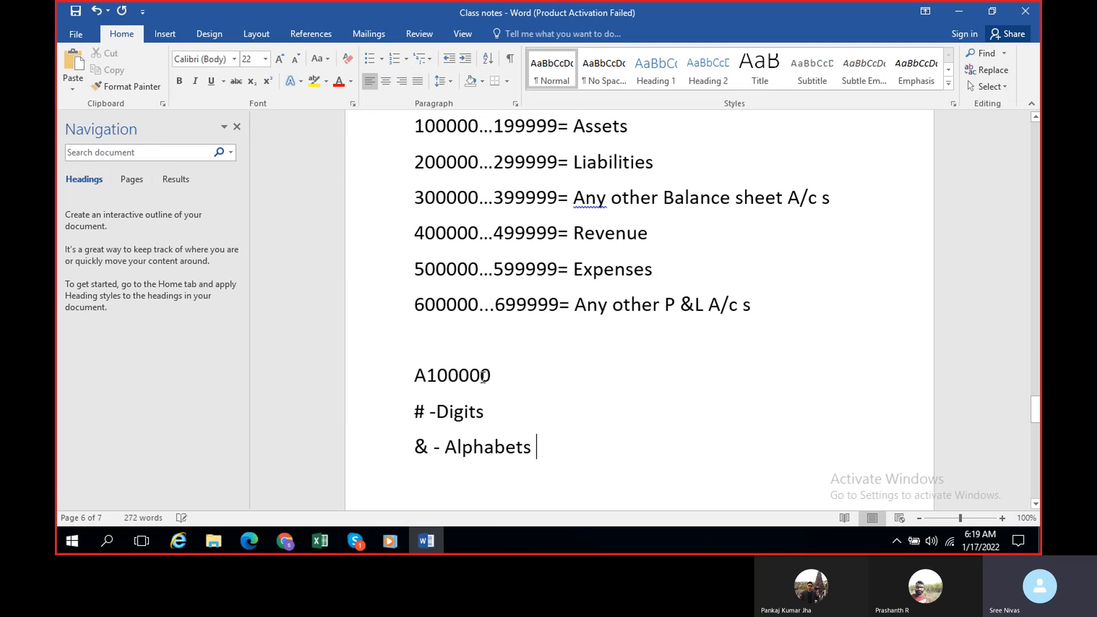
Step: Switch to Dynamics 365 and set the BRT COA main account mask to &######, following the sample account in the notes
key(alt+Tab)
click(738, 228)
text(&)
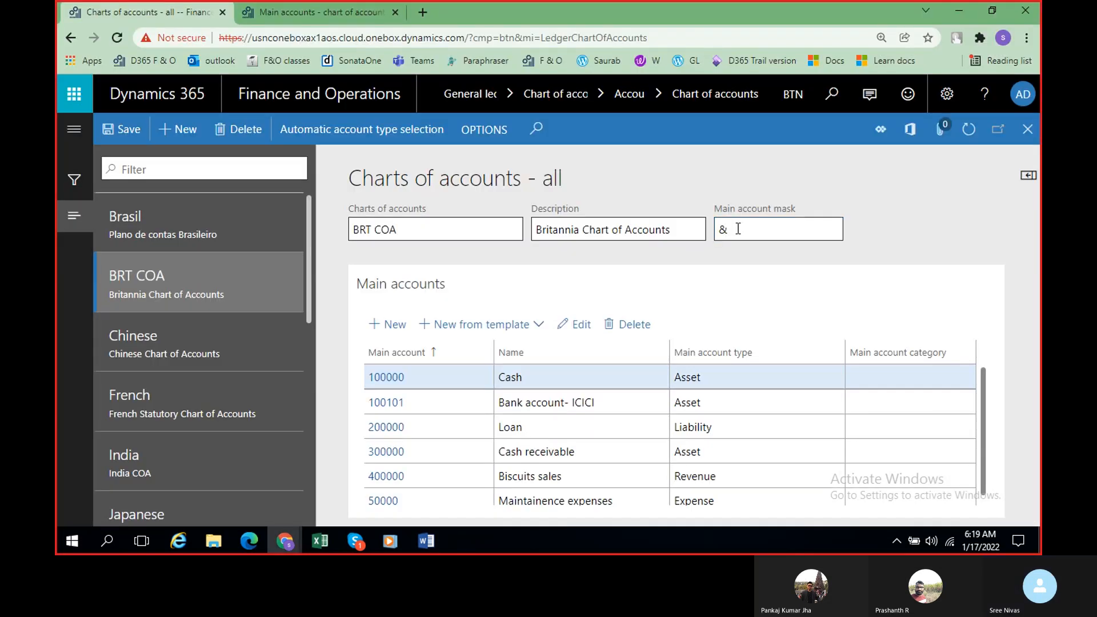
key(alt+Tab)
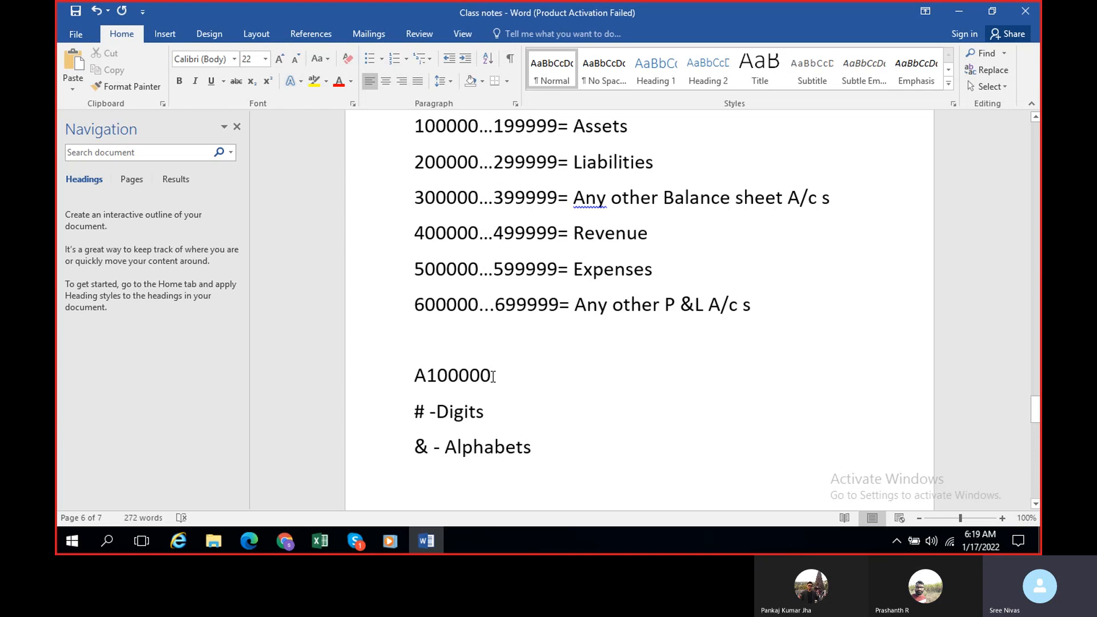
key(alt+Tab)
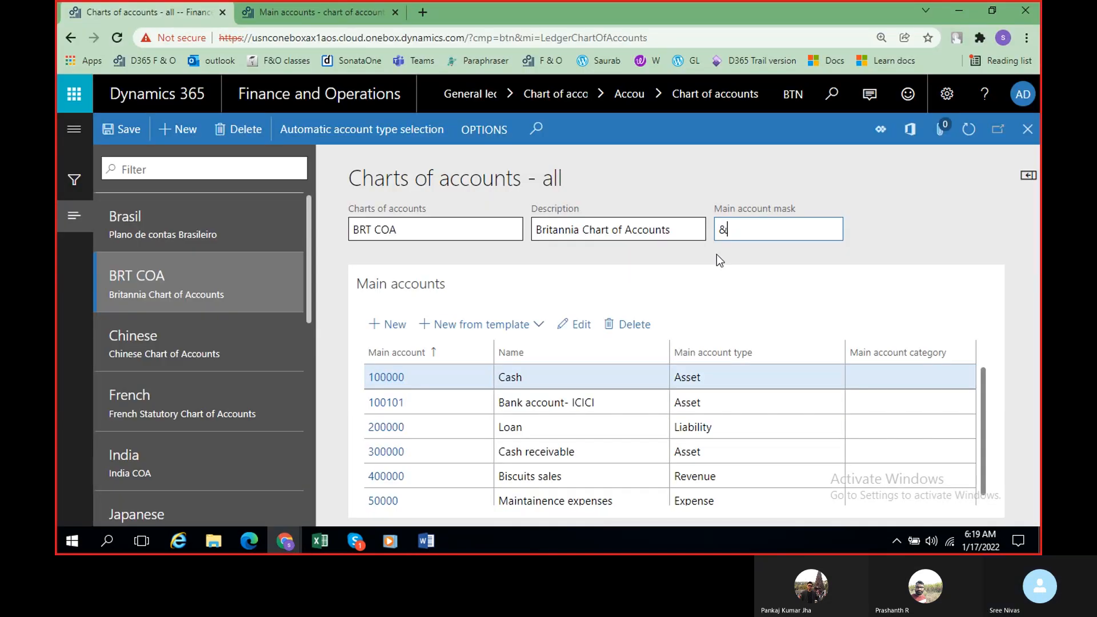
text(######)
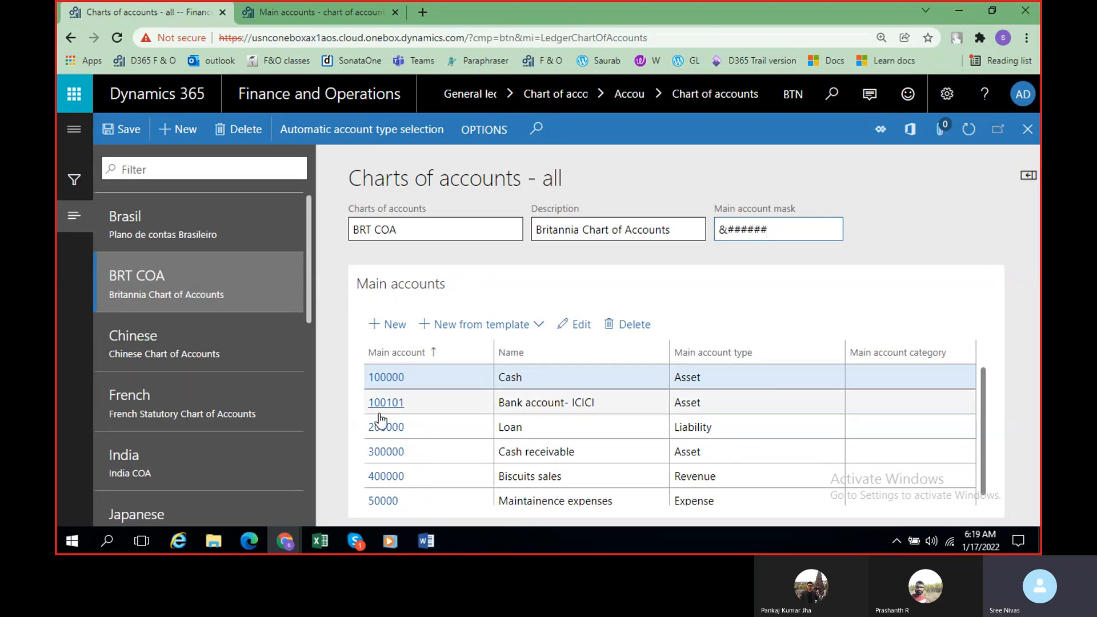
Step: In a new BRT COA main account record, enter 100102 as the main account and "Bank account- SBI" as the name
click(394, 328)
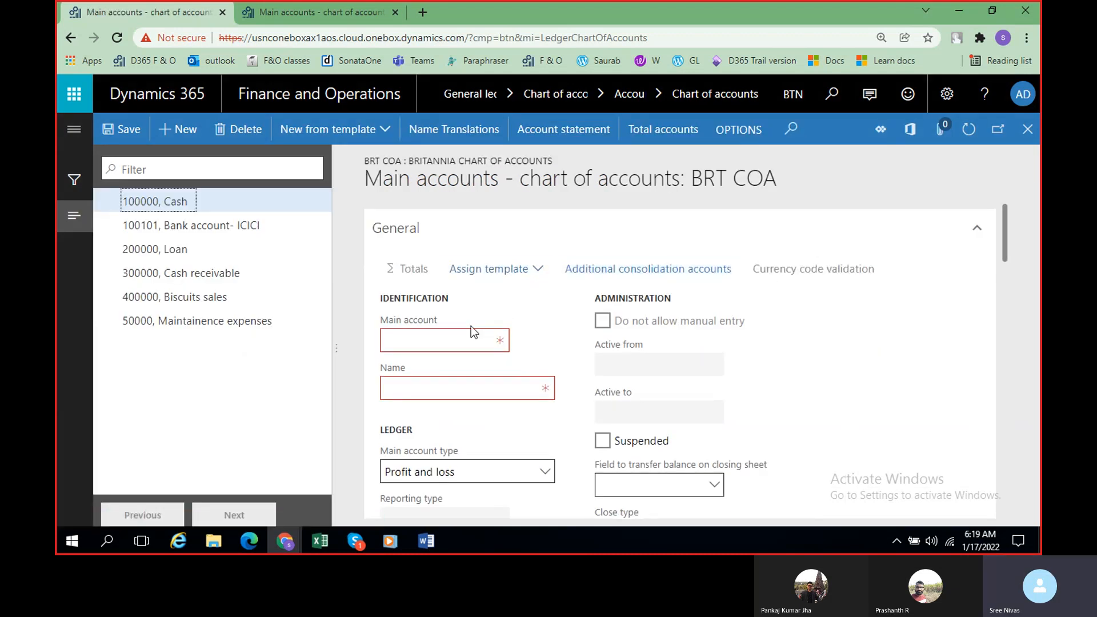
click(450, 343)
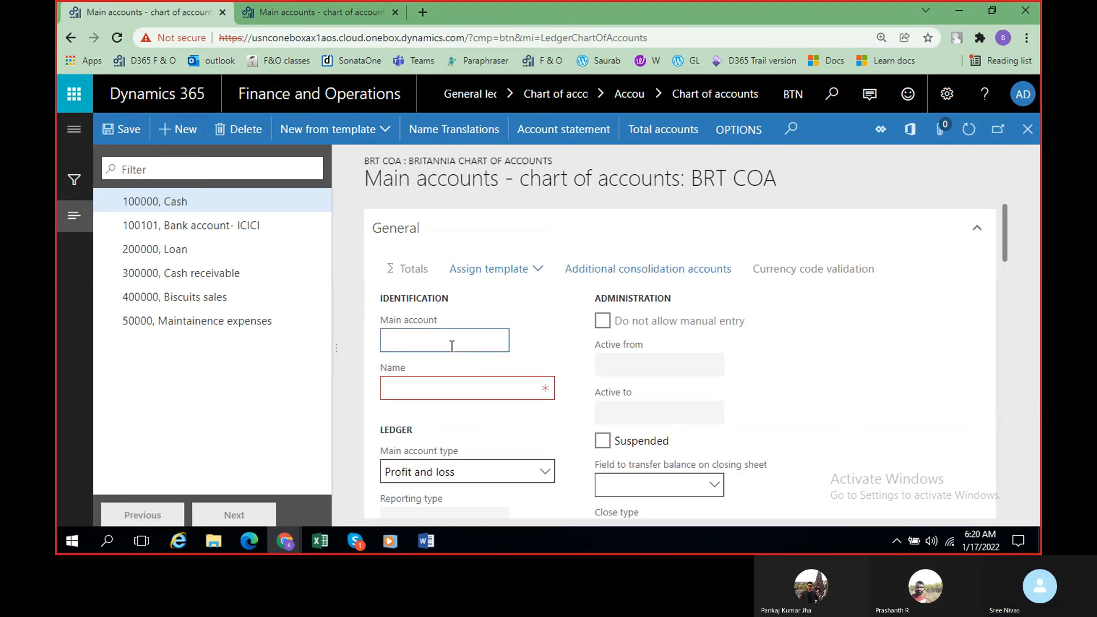
text(1000)
key(BackSpace)
text(102)
key(Tab)
text(Bank)
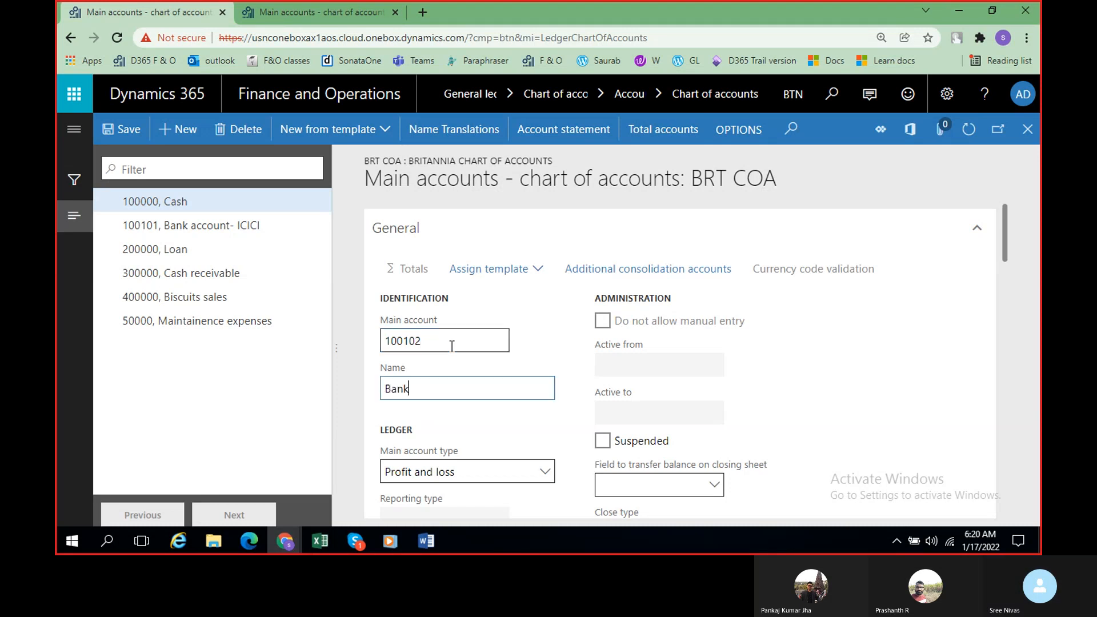
text( account- SBI)
Step: Set the new SBI bank account's main account type to Asset and try to save the record
click(545, 473)
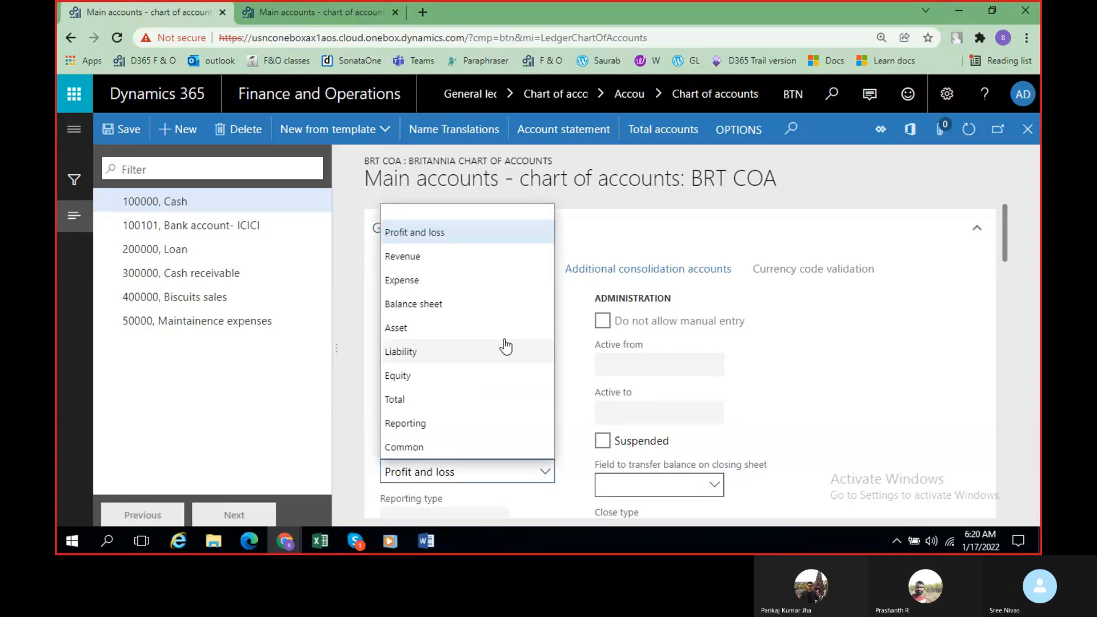
click(449, 330)
click(135, 131)
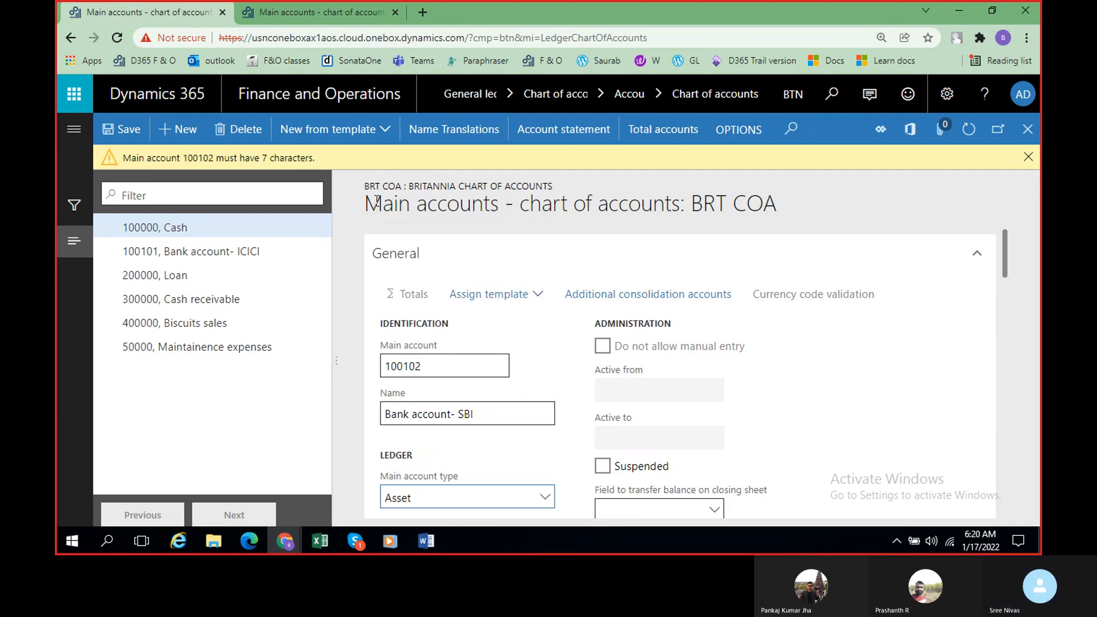
Step: Prefix the main account number with A to make it A100102, save the record, and return to the charts of accounts page
click(386, 367)
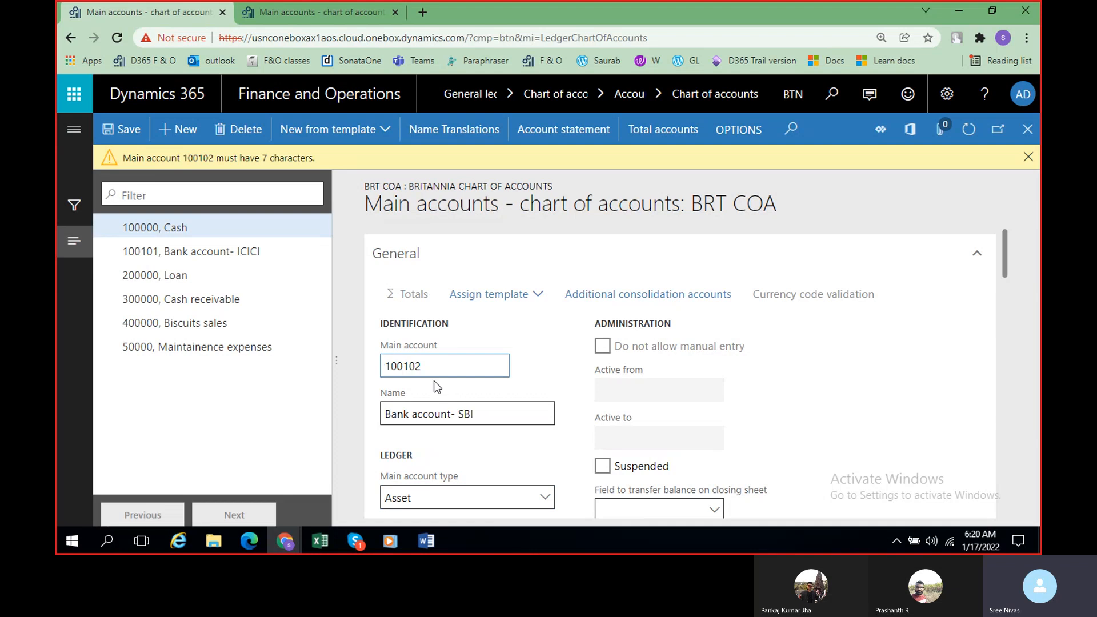
text(A)
click(125, 130)
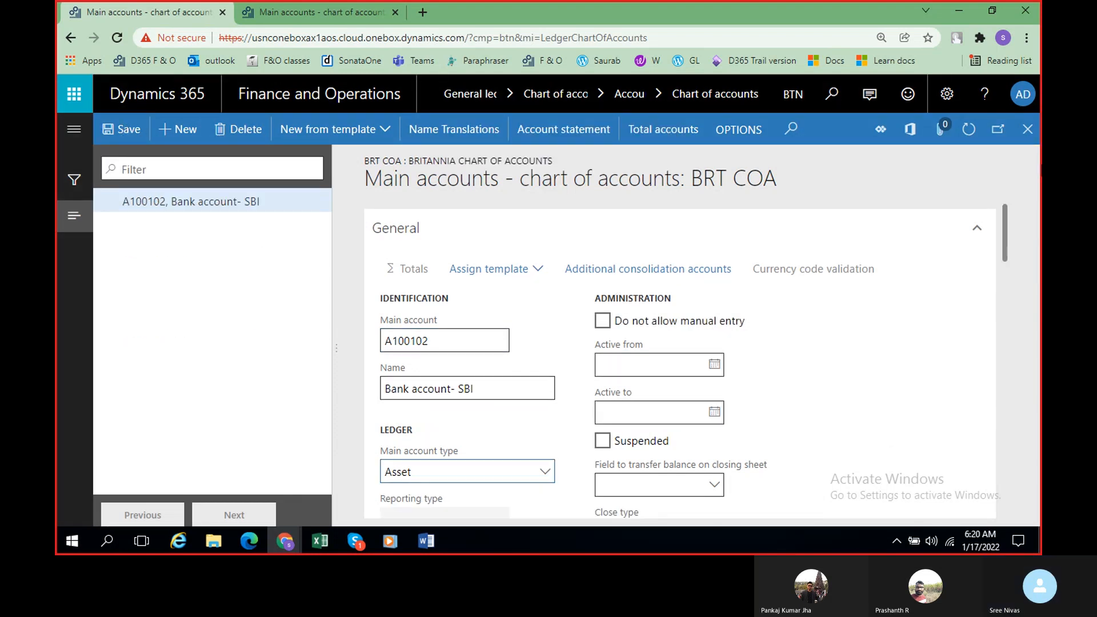
click(1027, 130)
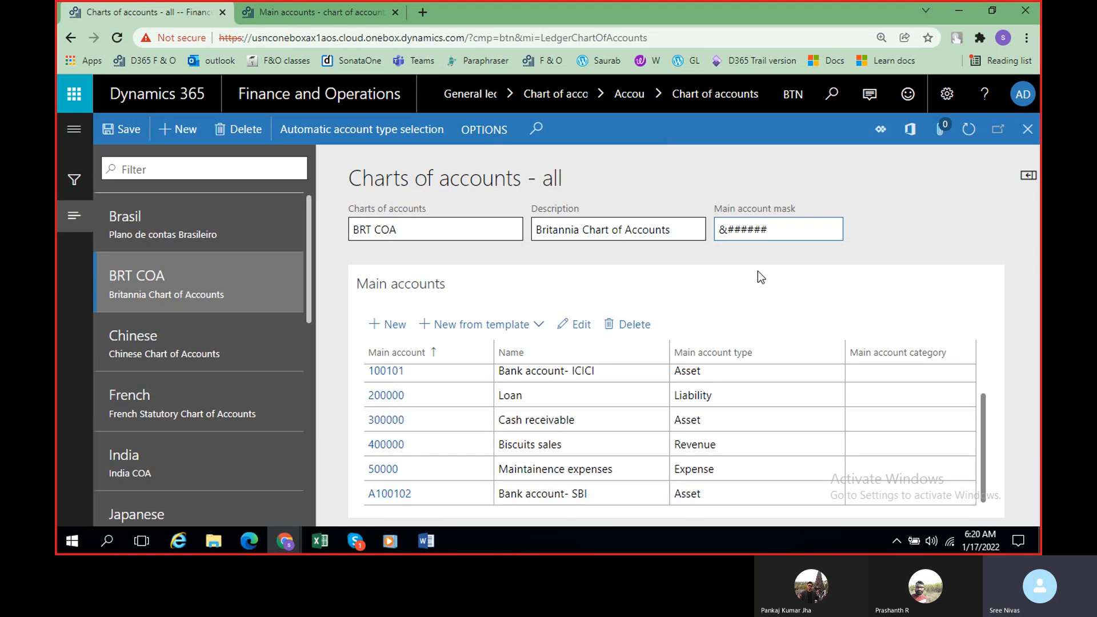
Step: Clear the Main account mask of the BRT COA chart of accounts
double_click(782, 240)
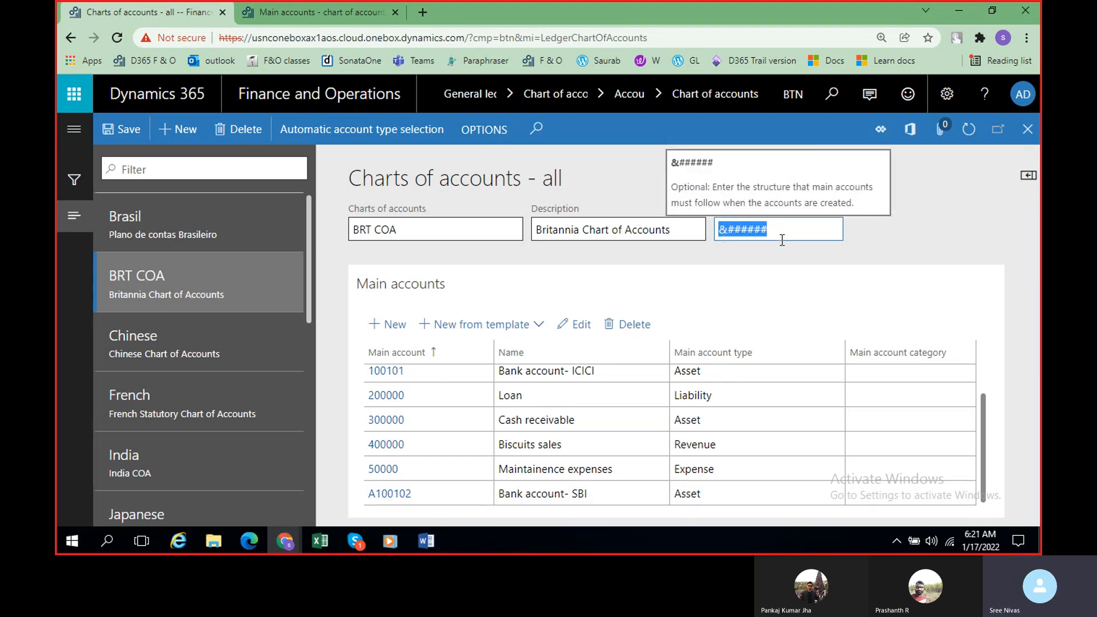
key(BackSpace)
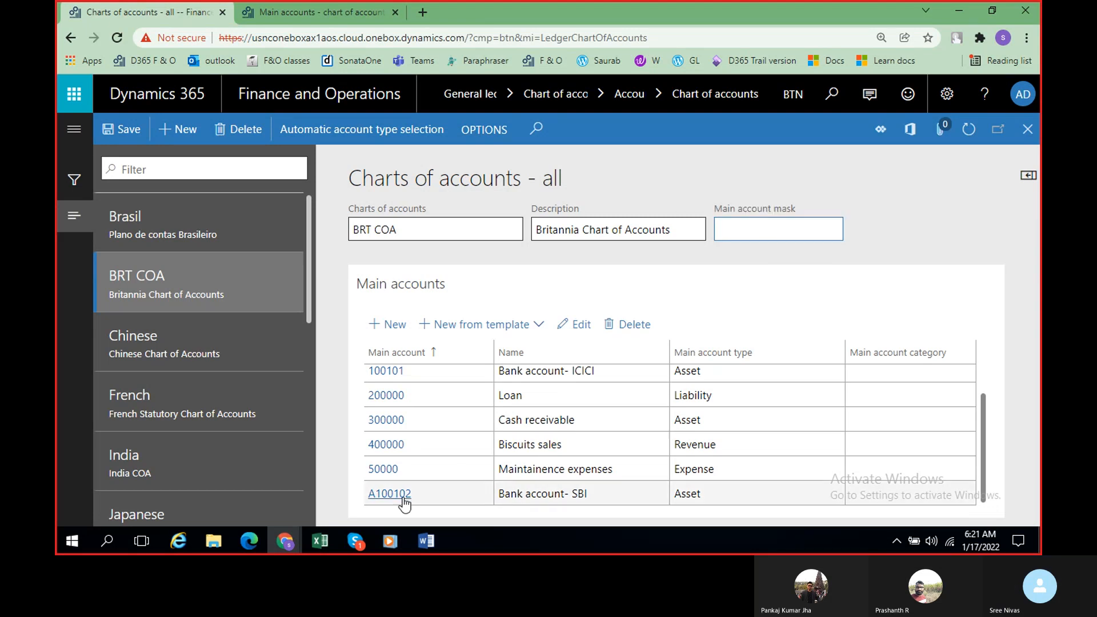
Step: Try to delete main account A100102 from the BRT COA list, confirm the deletion, and save the chart of accounts
click(465, 497)
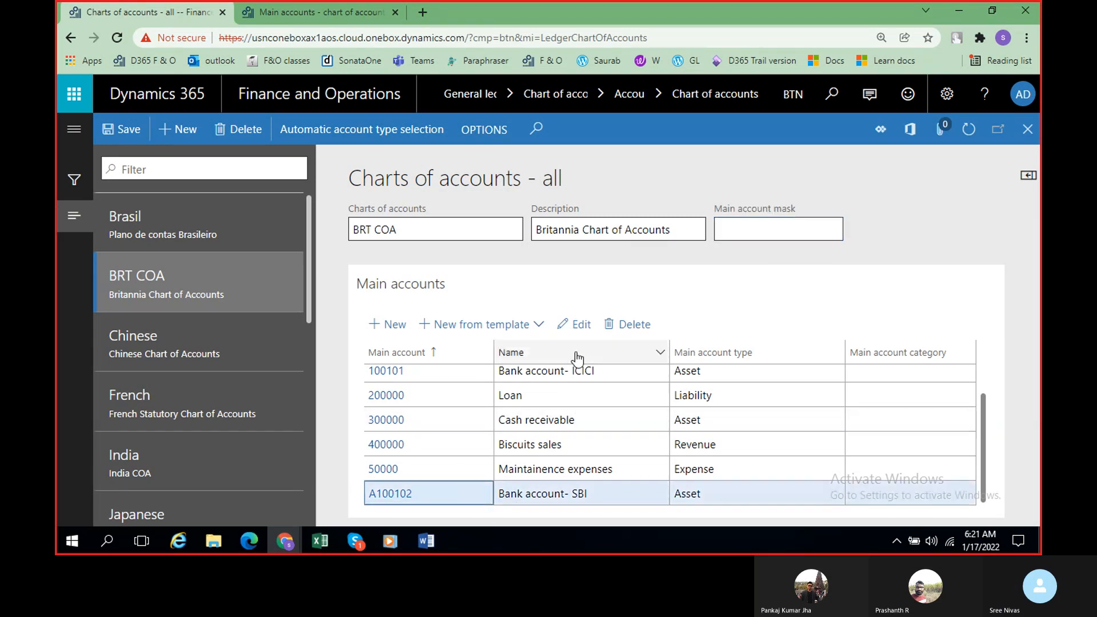
click(632, 324)
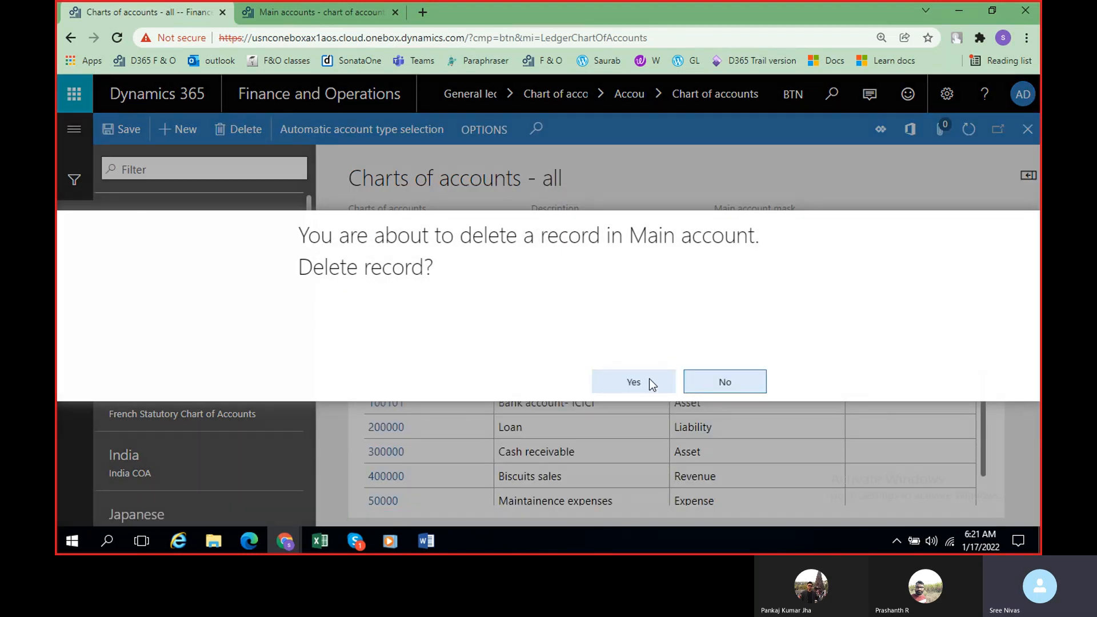
click(649, 381)
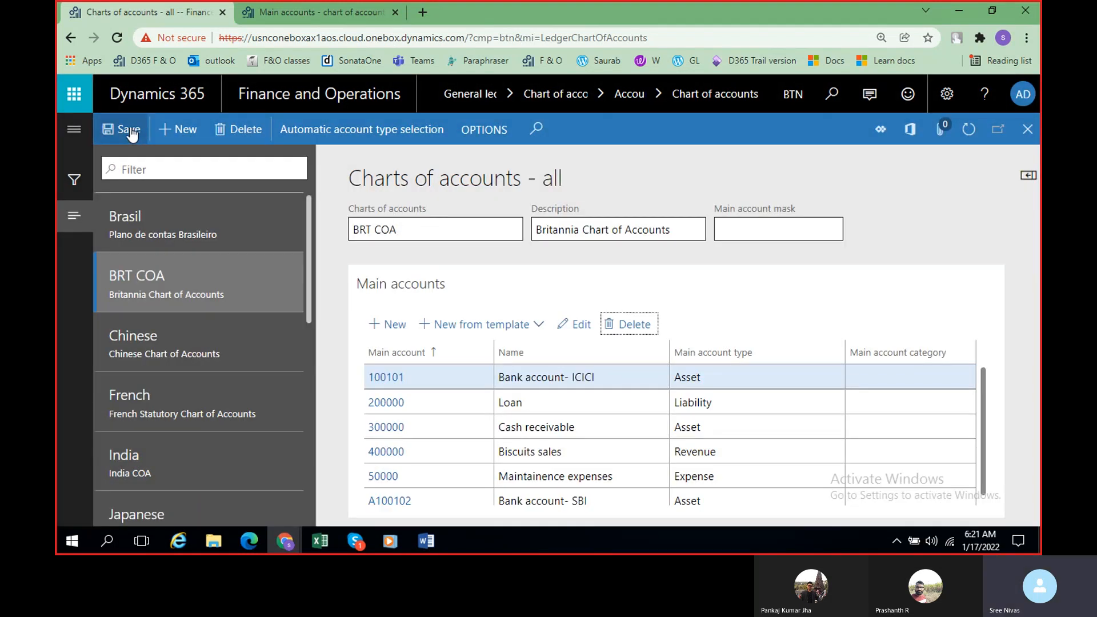
click(129, 131)
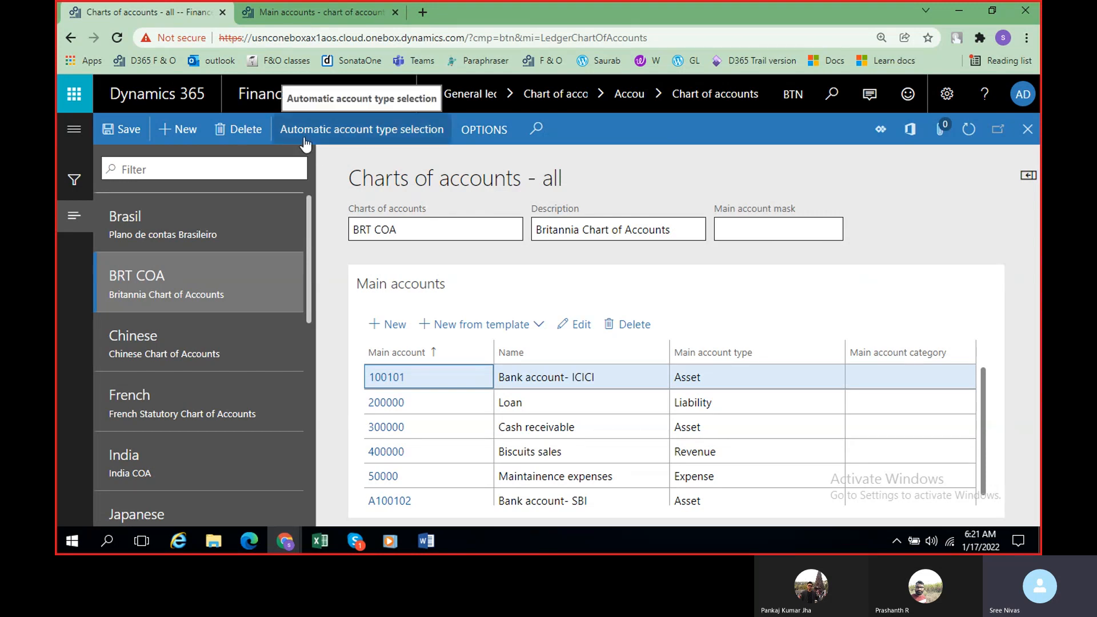
Step: Open BRT COA's Automatic account type selection, widen the First character column, and check the account ranges in the Word notes
click(374, 131)
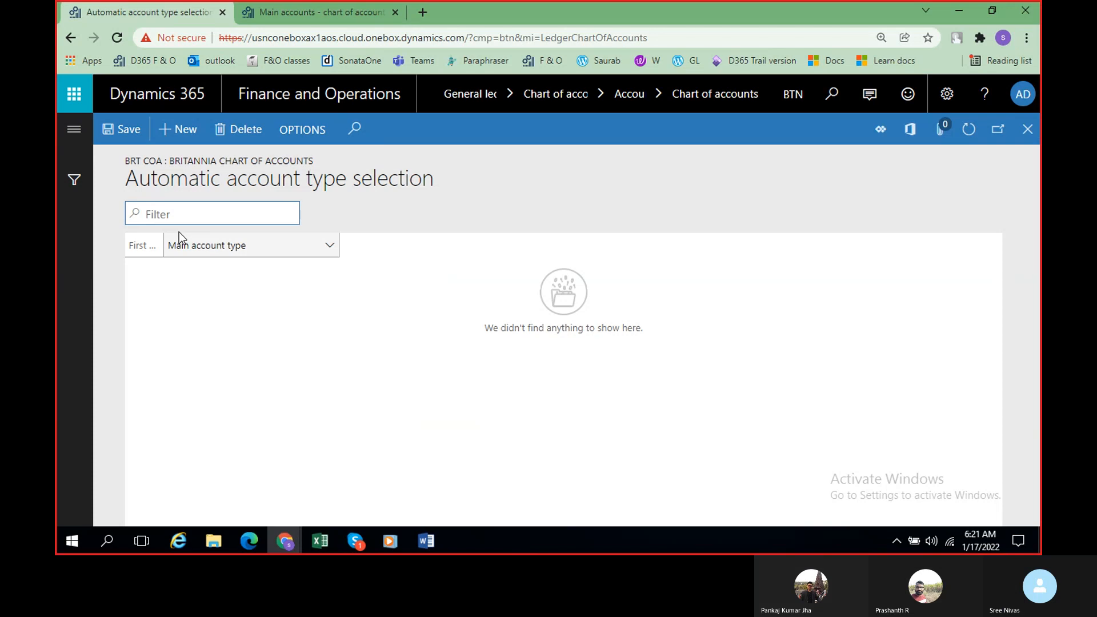
drag(164, 245, 221, 252)
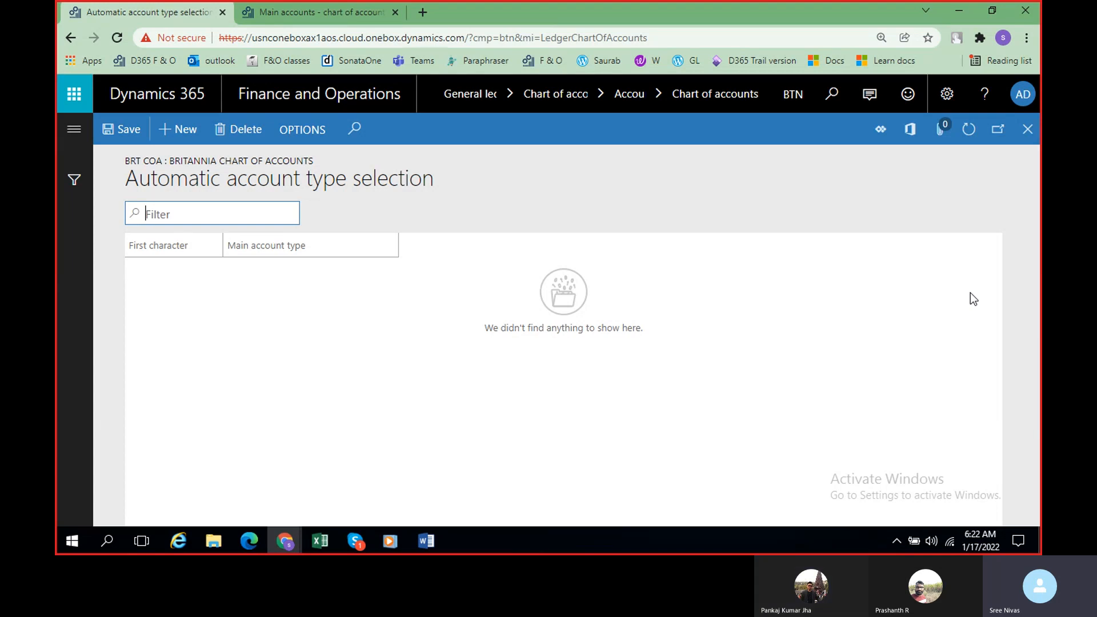
click(438, 551)
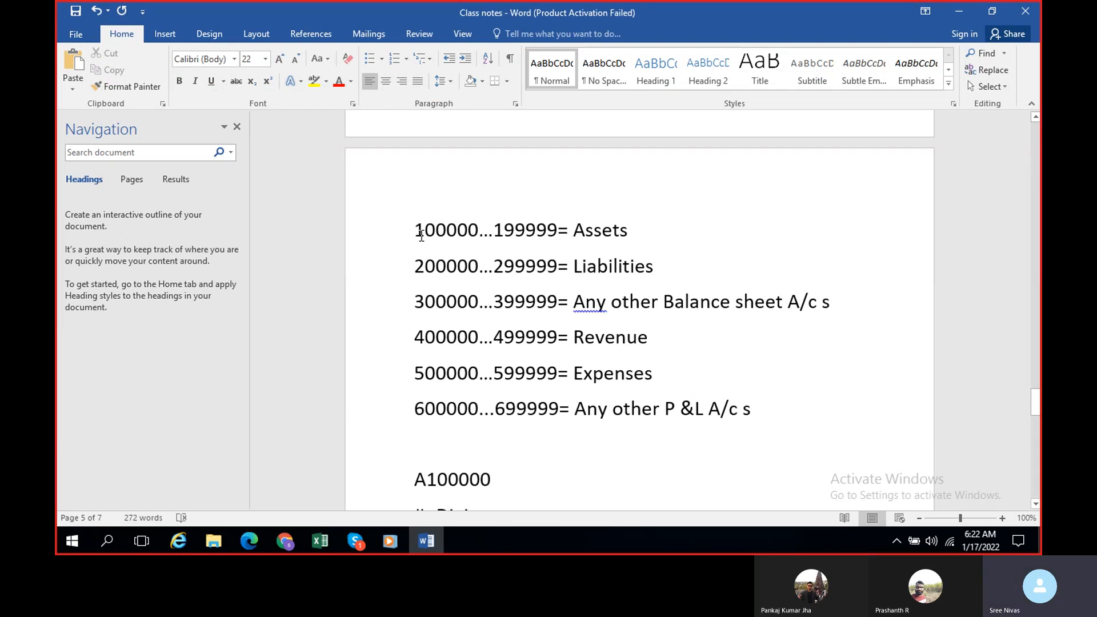
key(alt+Tab)
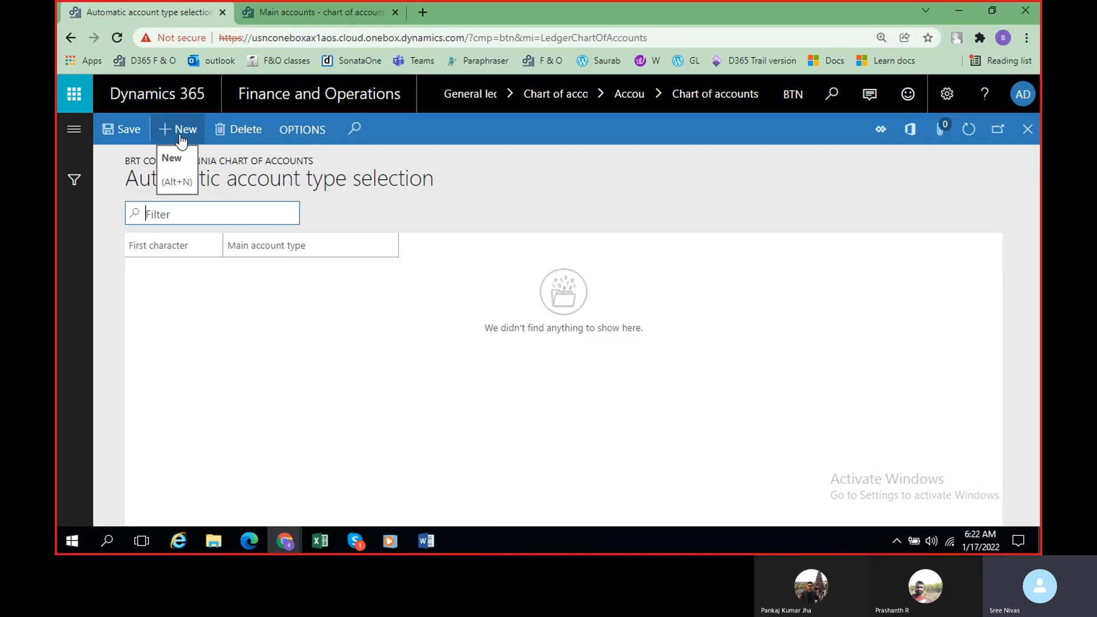
Step: Add an automatic account type rule that assigns the Asset type to main accounts starting with 1
click(180, 136)
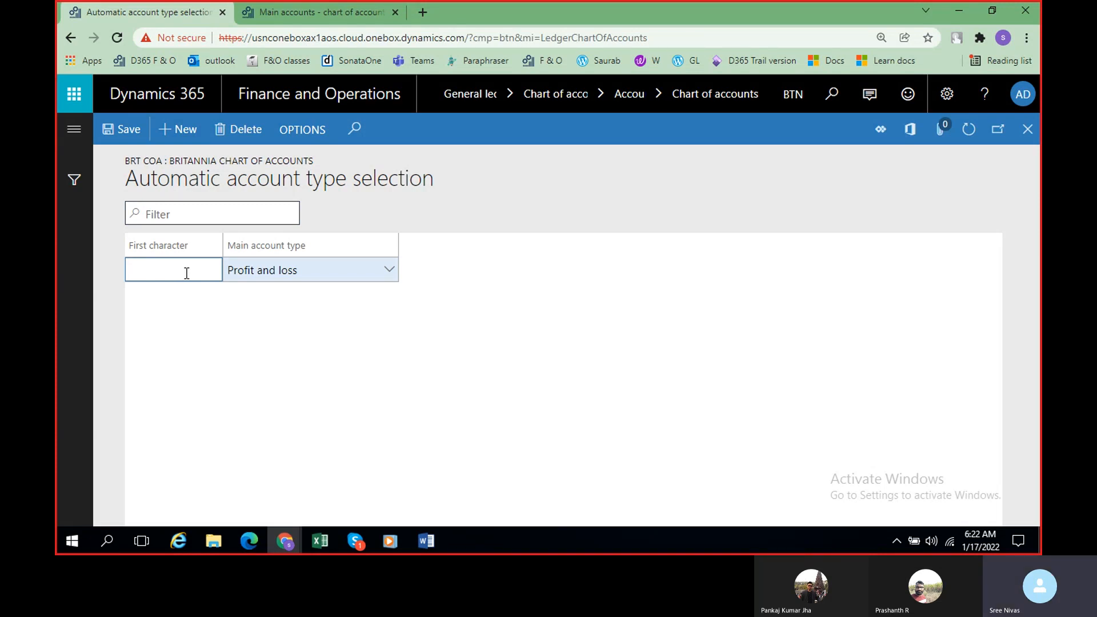
text(1)
click(386, 273)
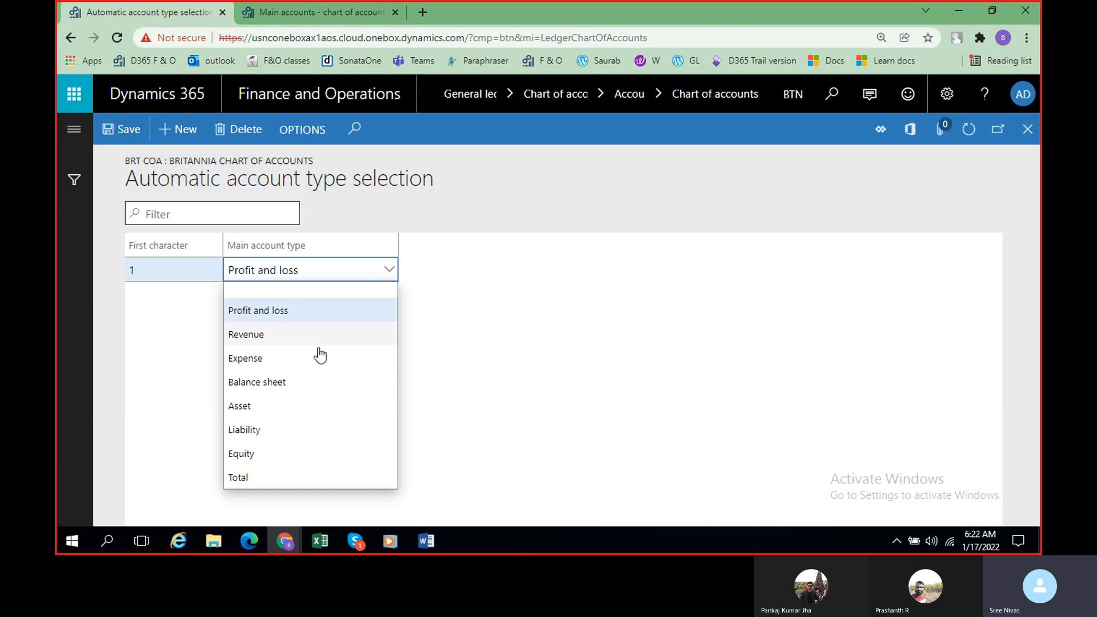
click(303, 407)
Step: Add a rule assigning the Liability type to first character 2, save the rules, and close the automatic account type selection
click(176, 129)
text(2)
click(386, 277)
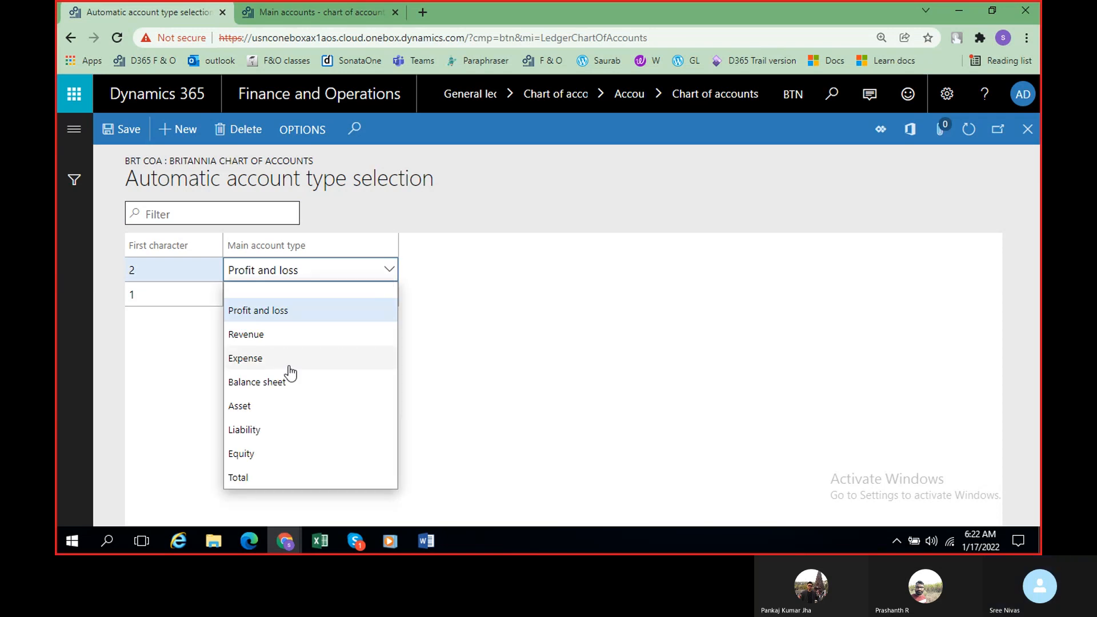
click(293, 433)
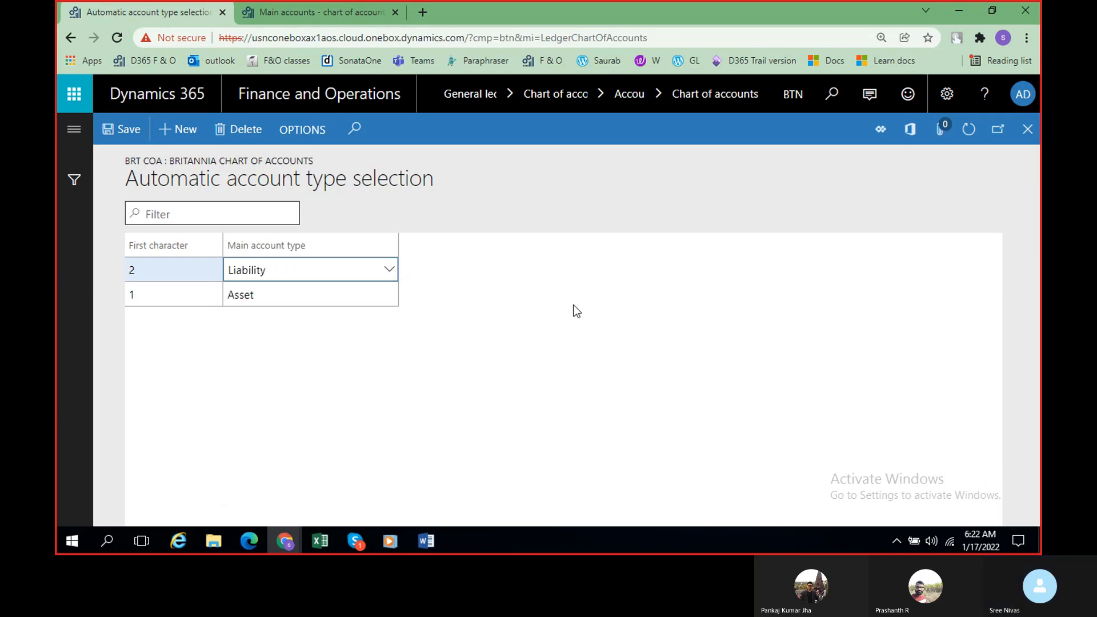
click(127, 136)
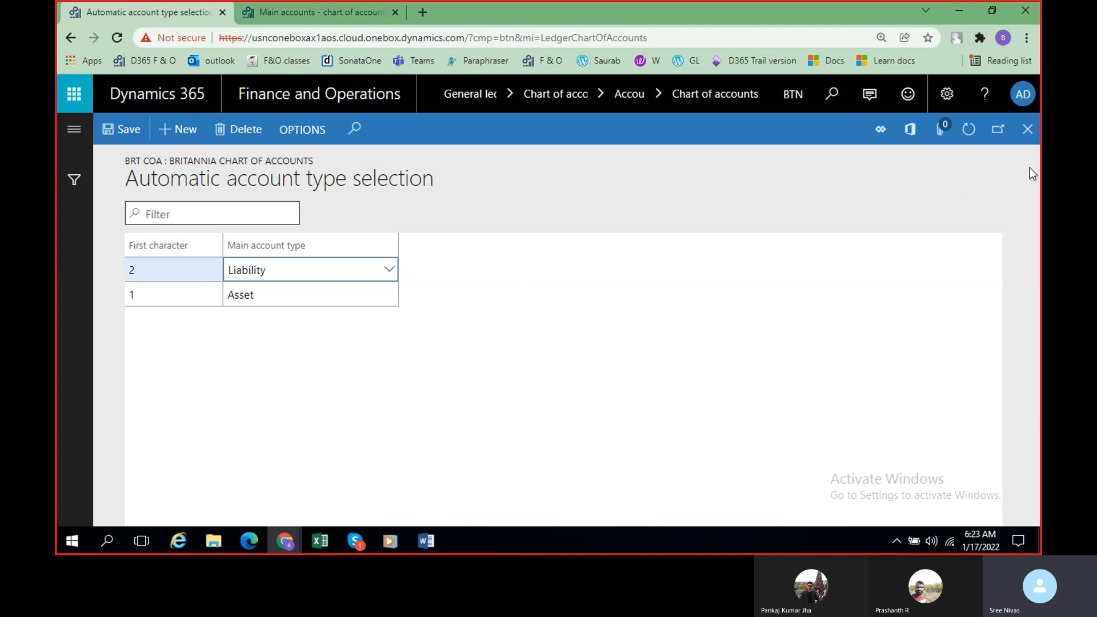
click(1026, 131)
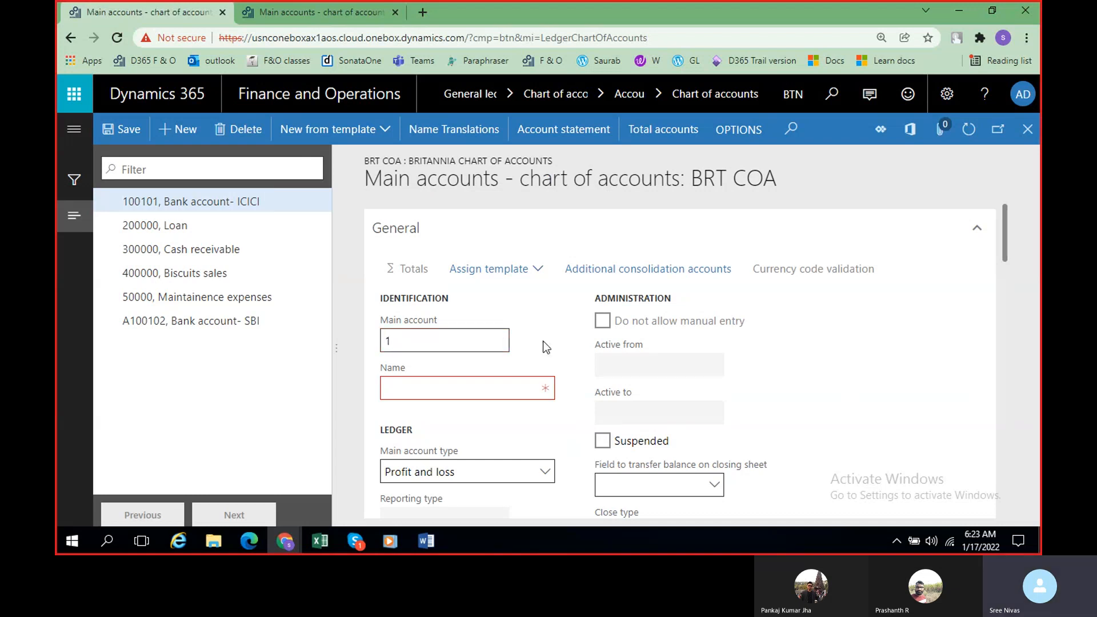
Step: Check the main account type on the new BRT COA main account and complete its number as 100103
scroll(501, 430, down, 3)
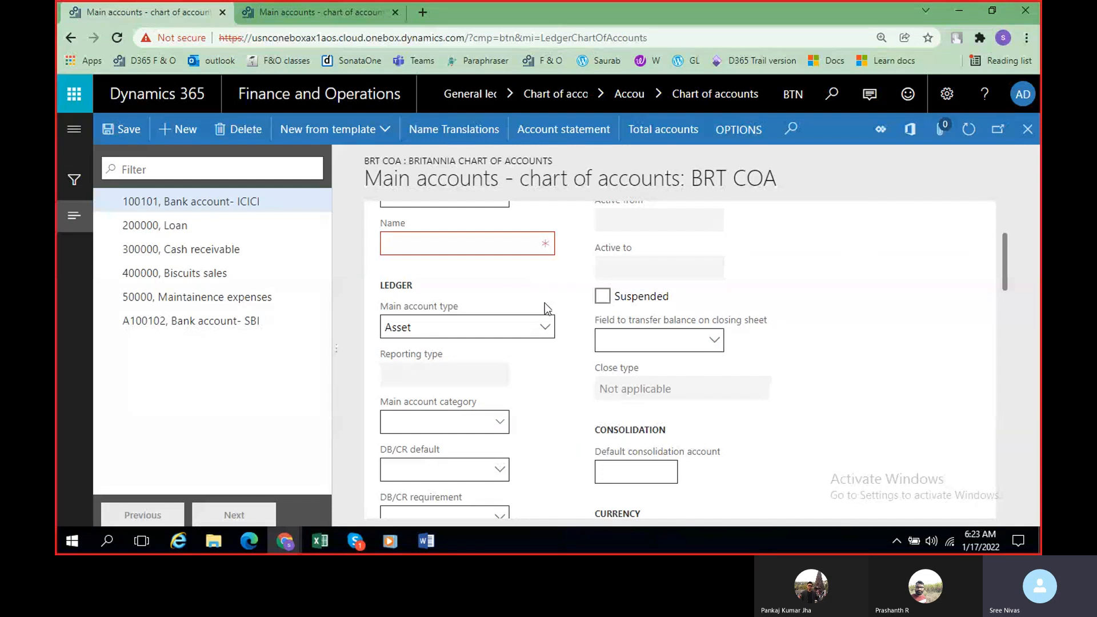
scroll(544, 303, up, 3)
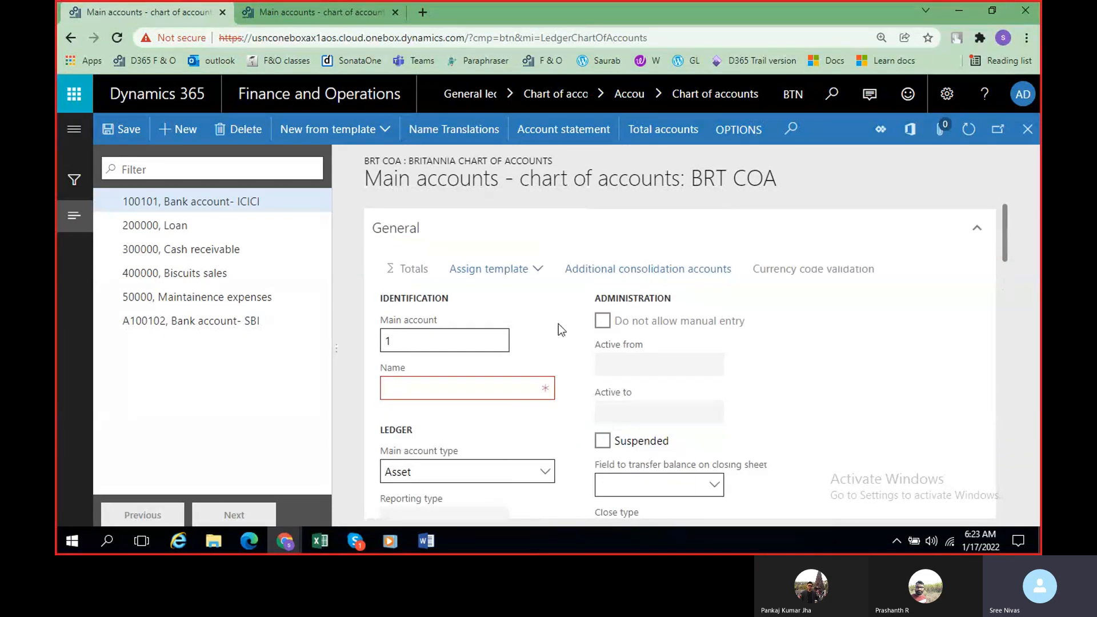
click(411, 340)
text(00)
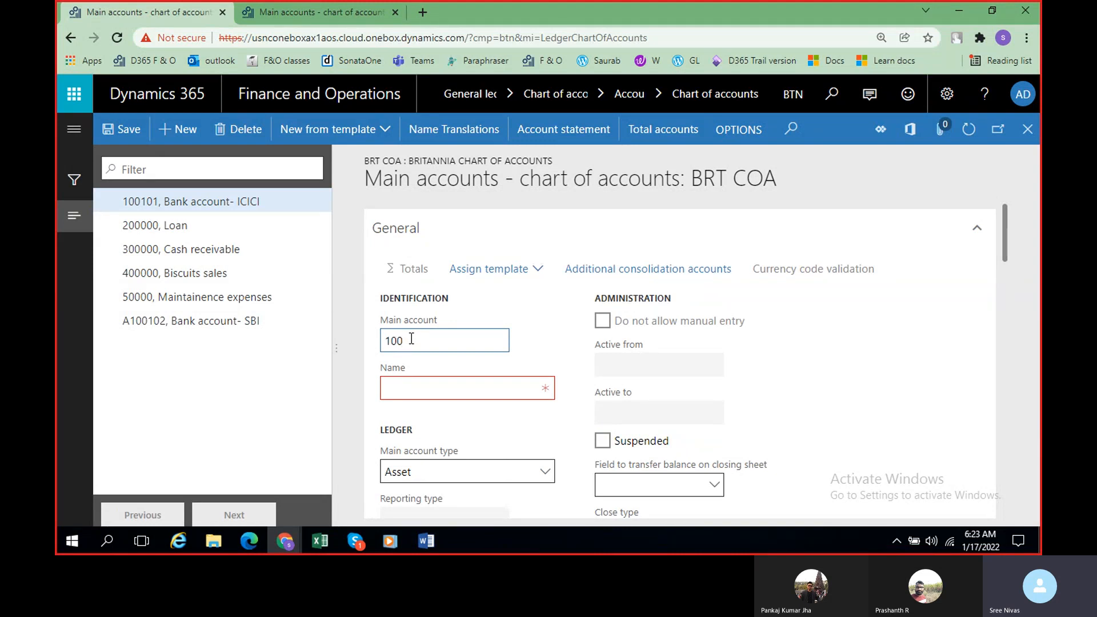
text(10)
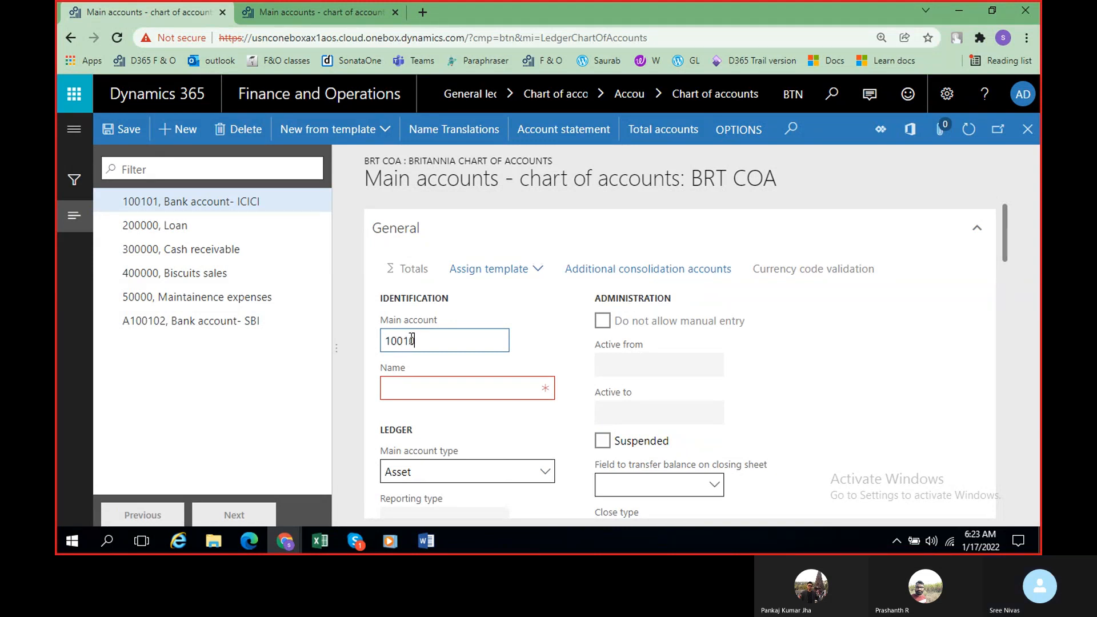
text(3)
Step: Name the new main account "Bank account- Kotak" and save the record
click(426, 389)
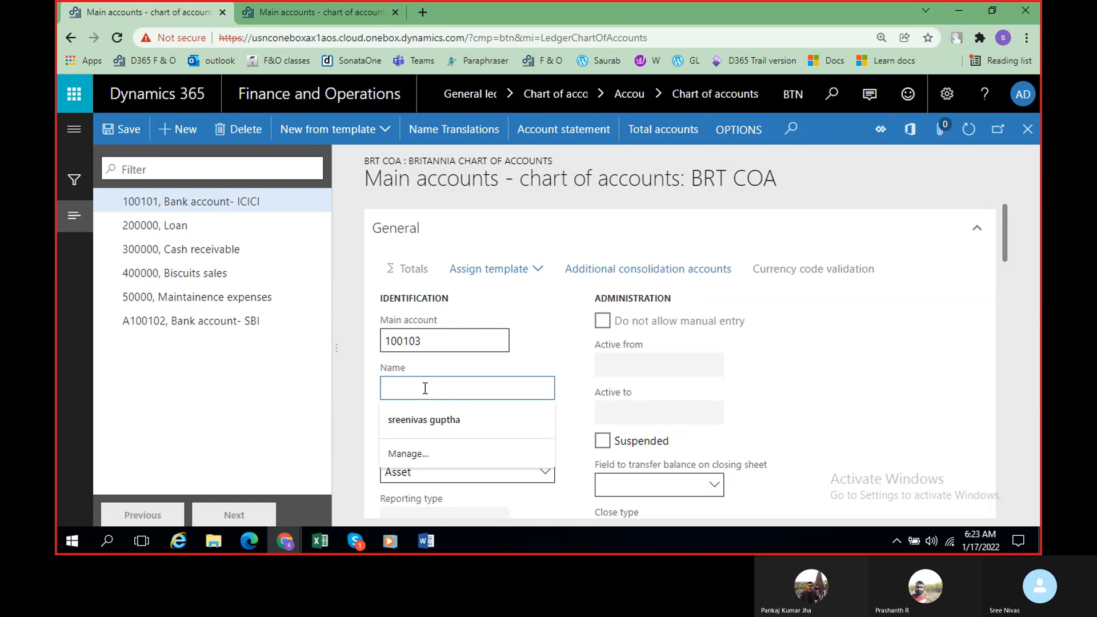
text(Bank acco)
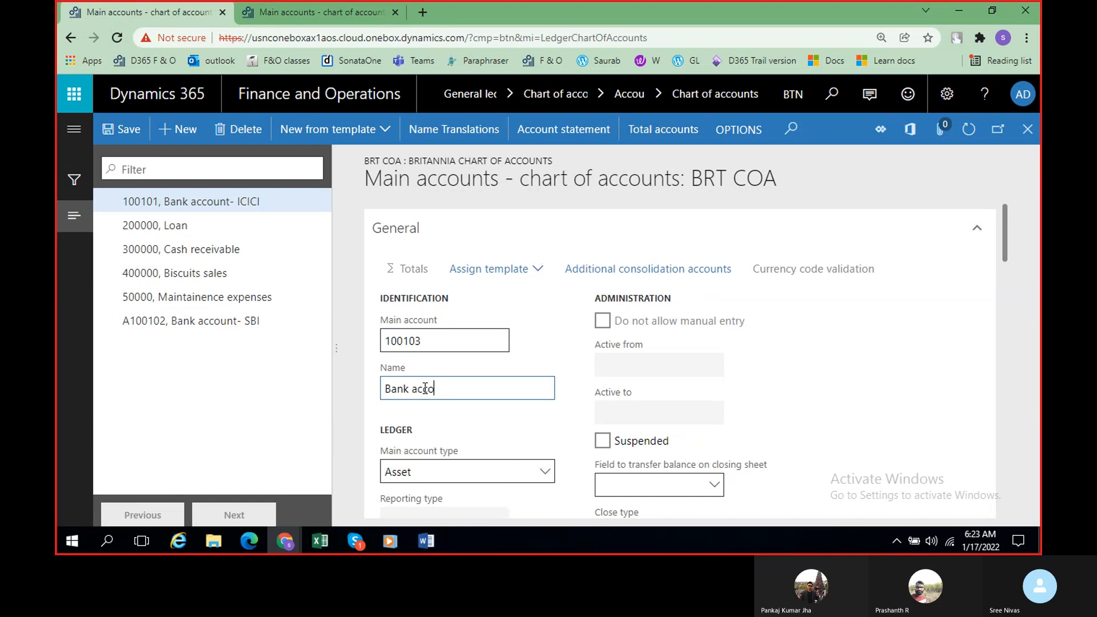
text(unt- Kotak)
scroll(512, 423, down, 1)
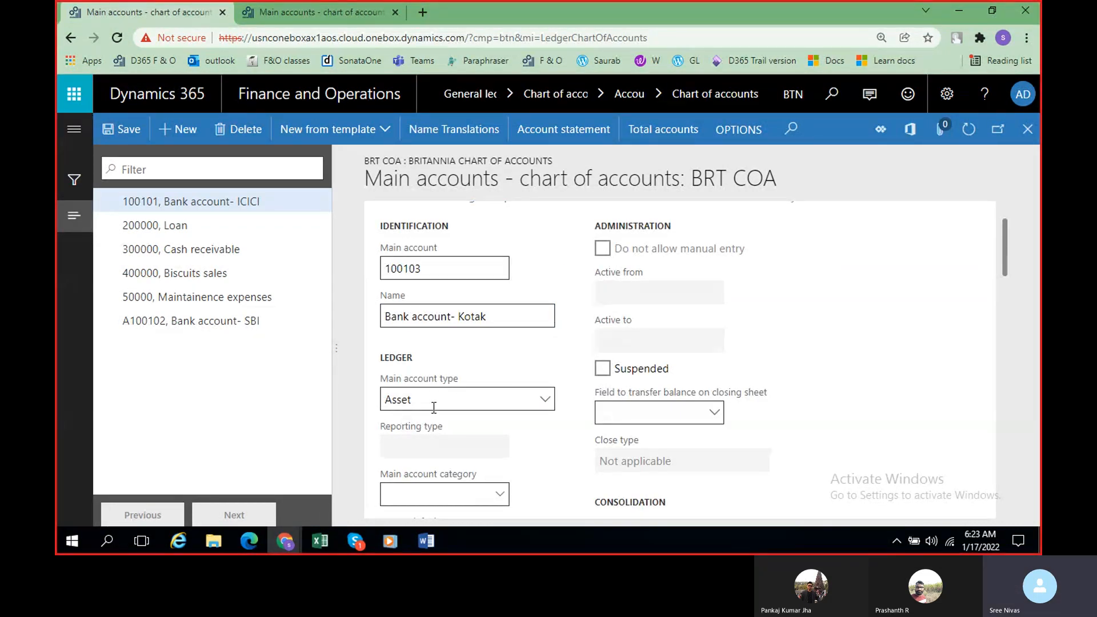
click(122, 137)
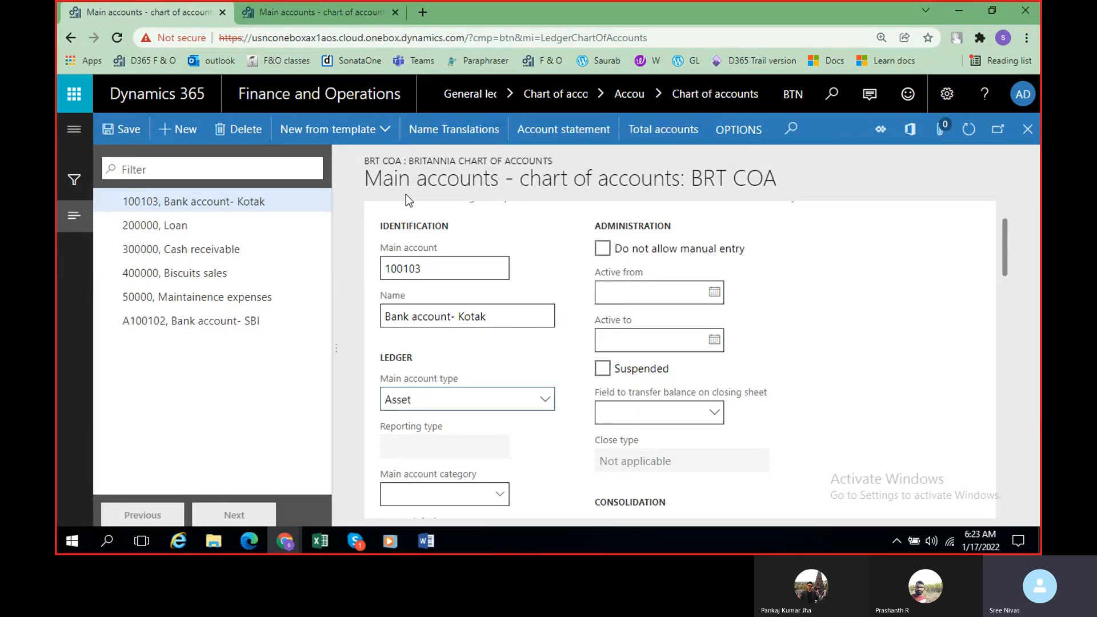
scroll(552, 269, up, 1)
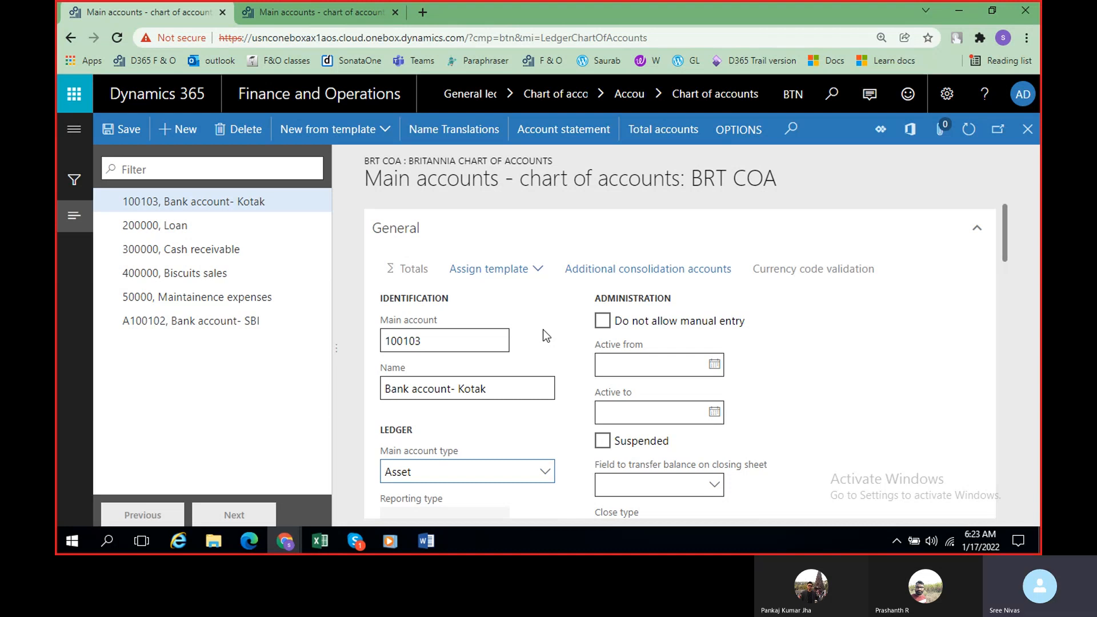
Step: Switch to the Skype call window
click(355, 541)
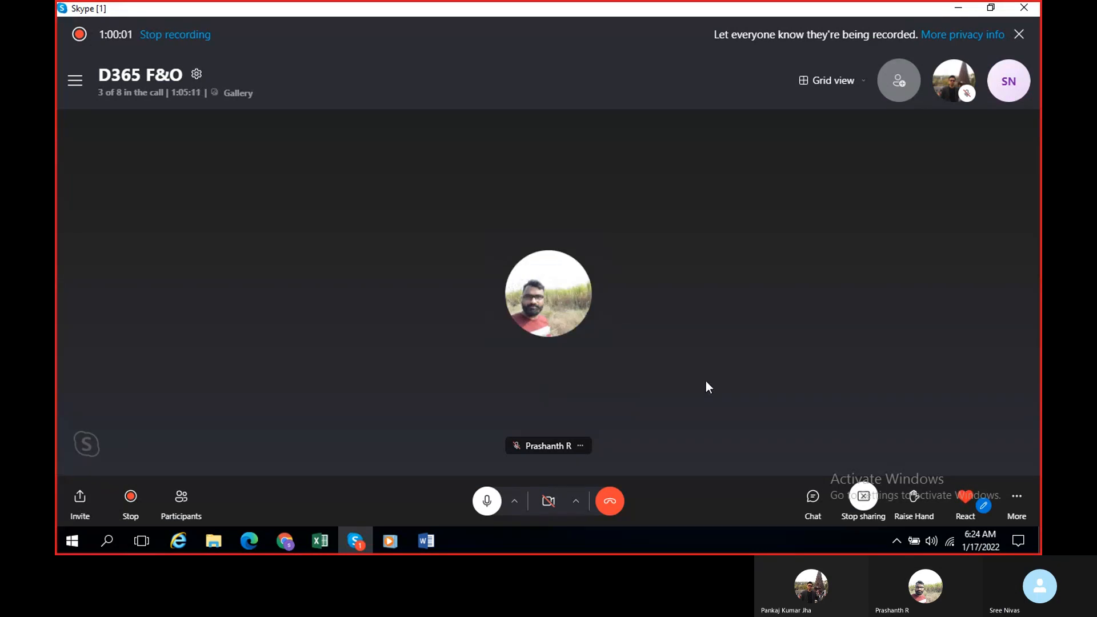